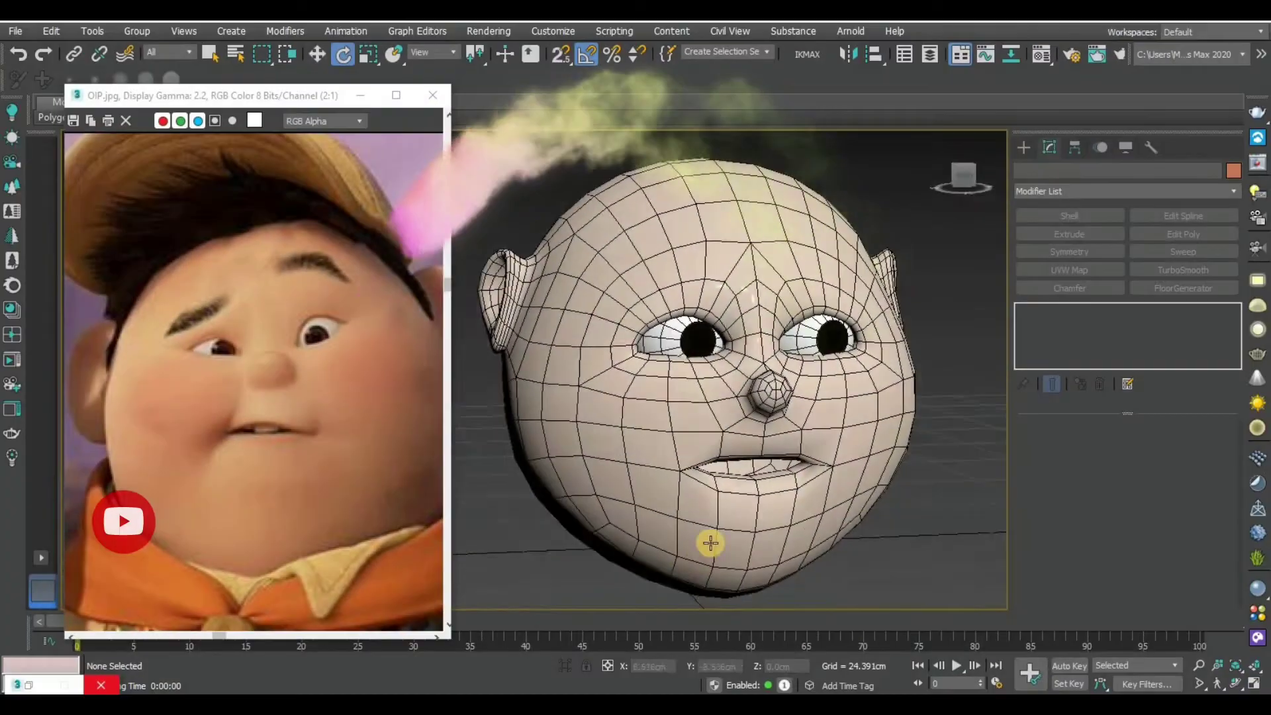
Orbit the finished Russell head to a front view and zoom in on its face
mouse_move(713, 555)
middle_mouse_down("alt")
mouse_move(565, 531)
mouse_move(614, 499)
mouse_move(618, 559)
mouse_move(525, 543)
mouse_move(609, 596)
mouse_move(321, 466)
middle_mouse_up("alt")
scroll(322, 467, "up", 3)
scroll(304, 374, "down", 4)
scroll(630, 403, "up", 4)
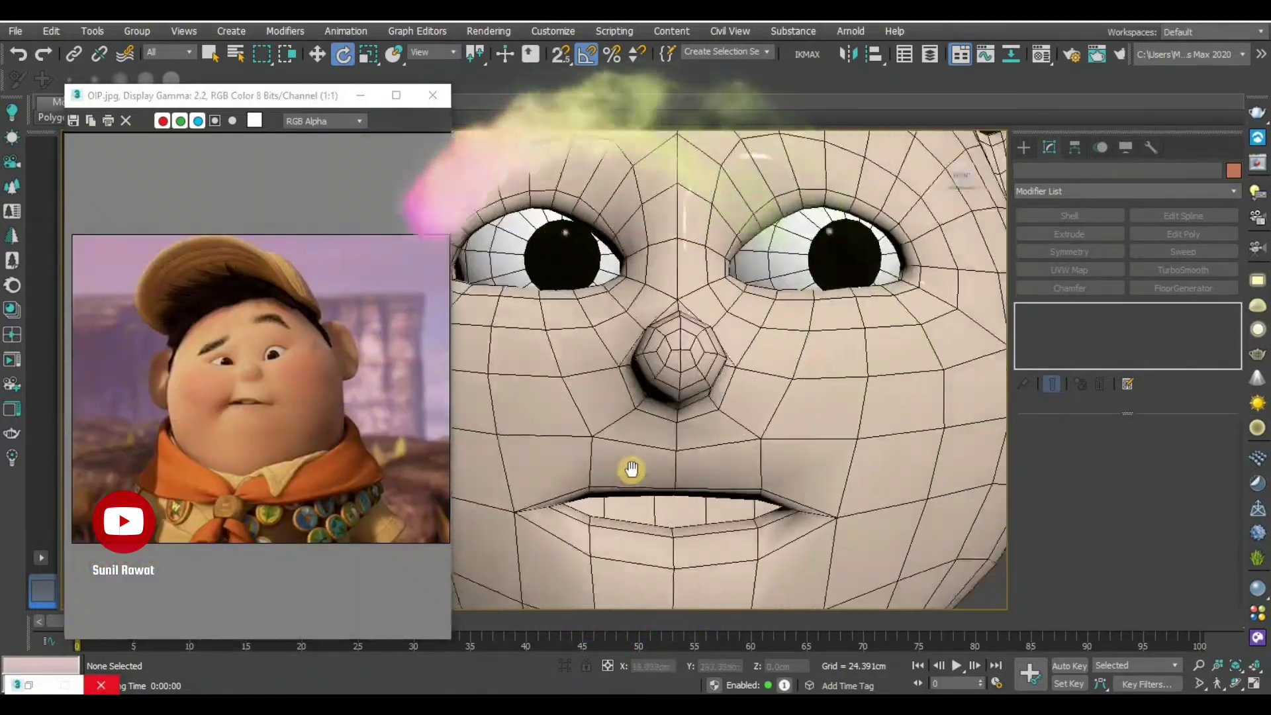
mouse_move(636, 469)
middle_mouse_down()
mouse_move(664, 508)
mouse_move(758, 502)
middle_mouse_up()
scroll(687, 510, "down", 2)
scroll(710, 514, "down", 3)
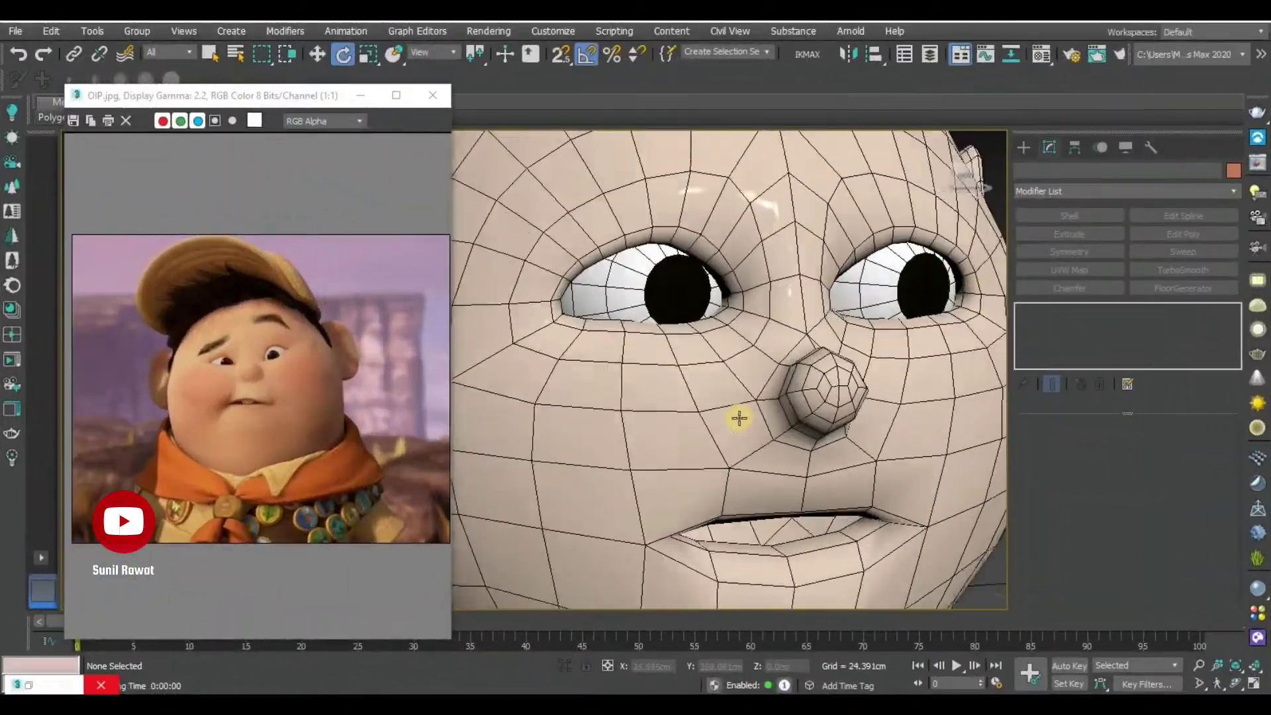
scroll(742, 417, "down", 1)
scroll(755, 419, "down", 3)
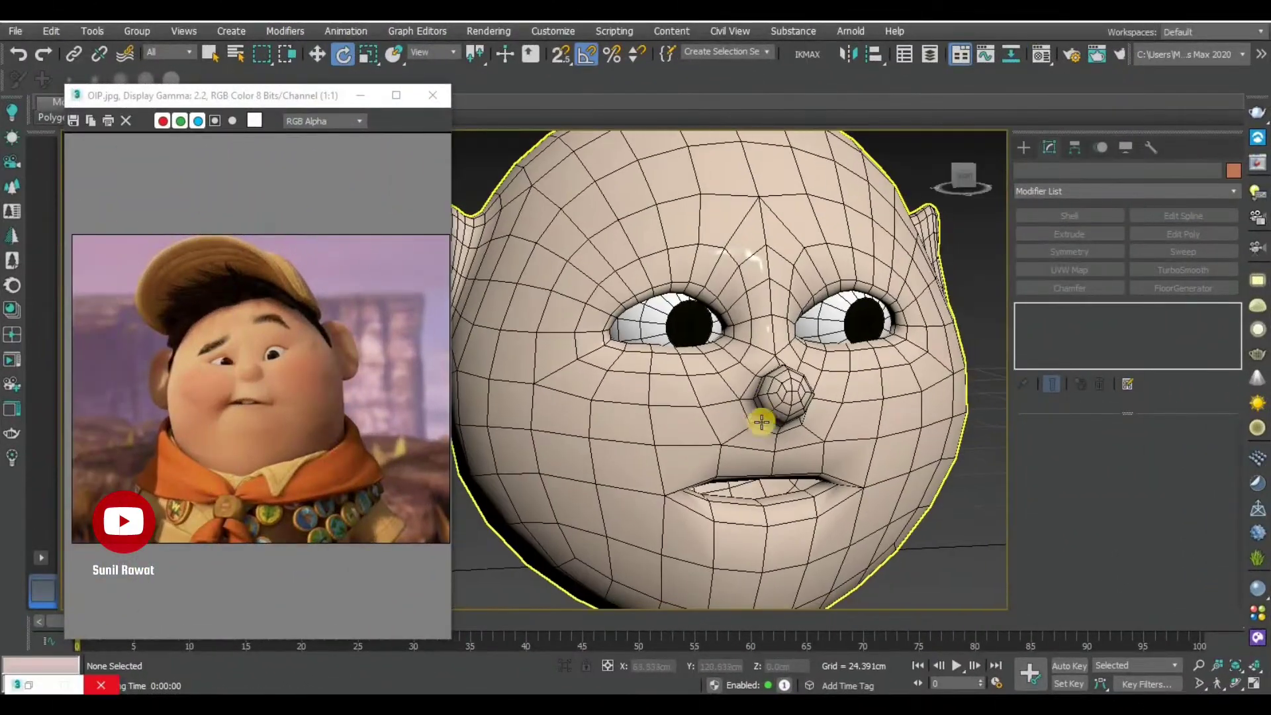
scroll(768, 427, "down", 2)
scroll(762, 424, "down", 1)
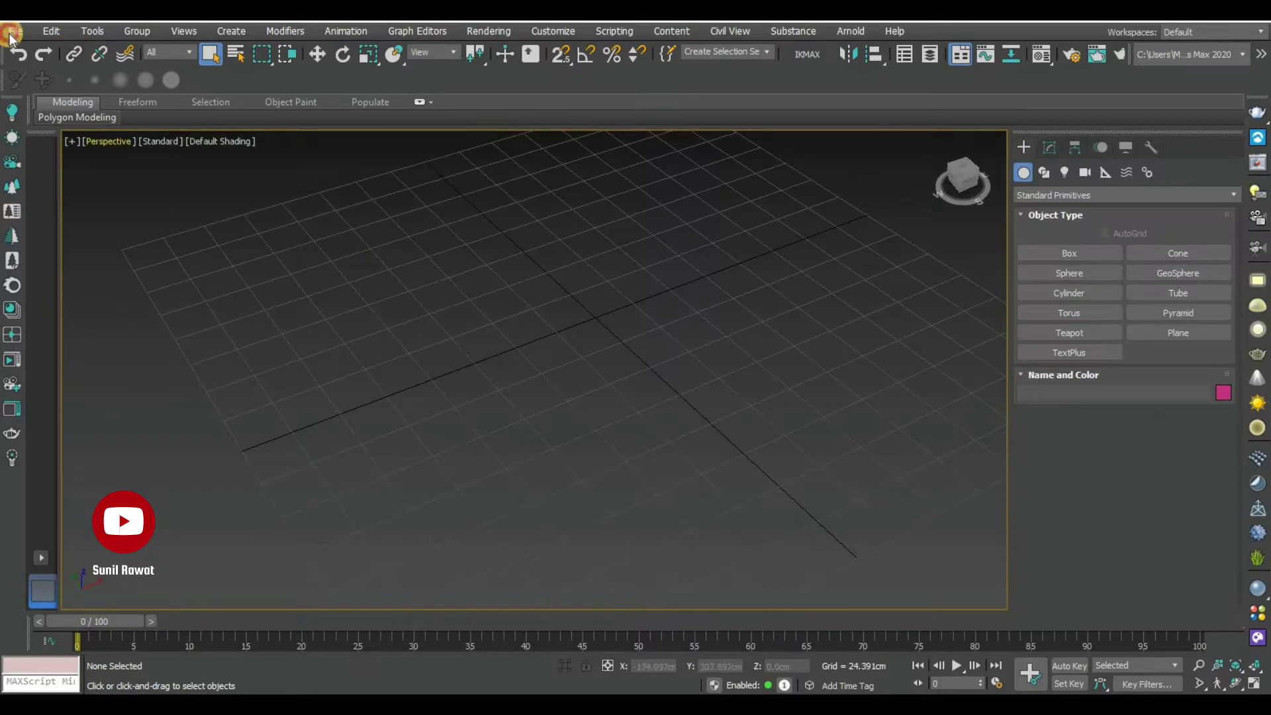
Open the Desktop reference image OIP.jpg with View Image File
left_click(13, 32)
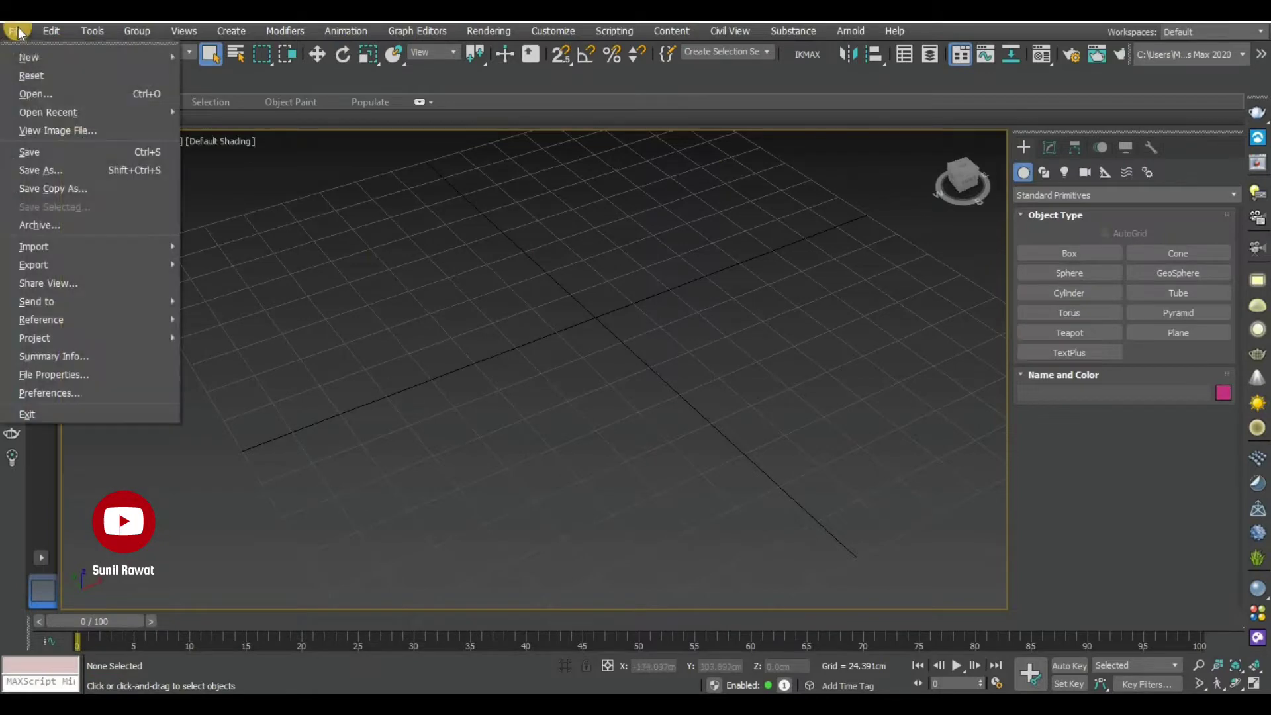
left_click(65, 132)
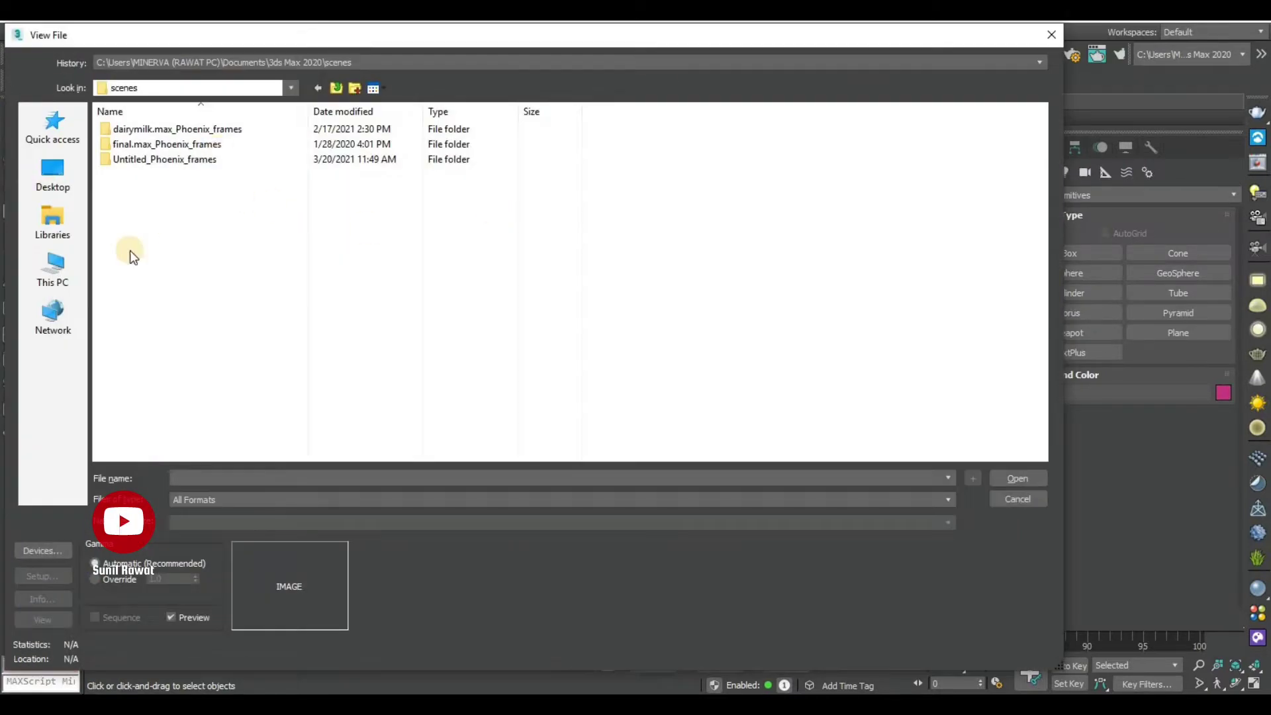
left_click(52, 173)
scroll(618, 314, "down", 1)
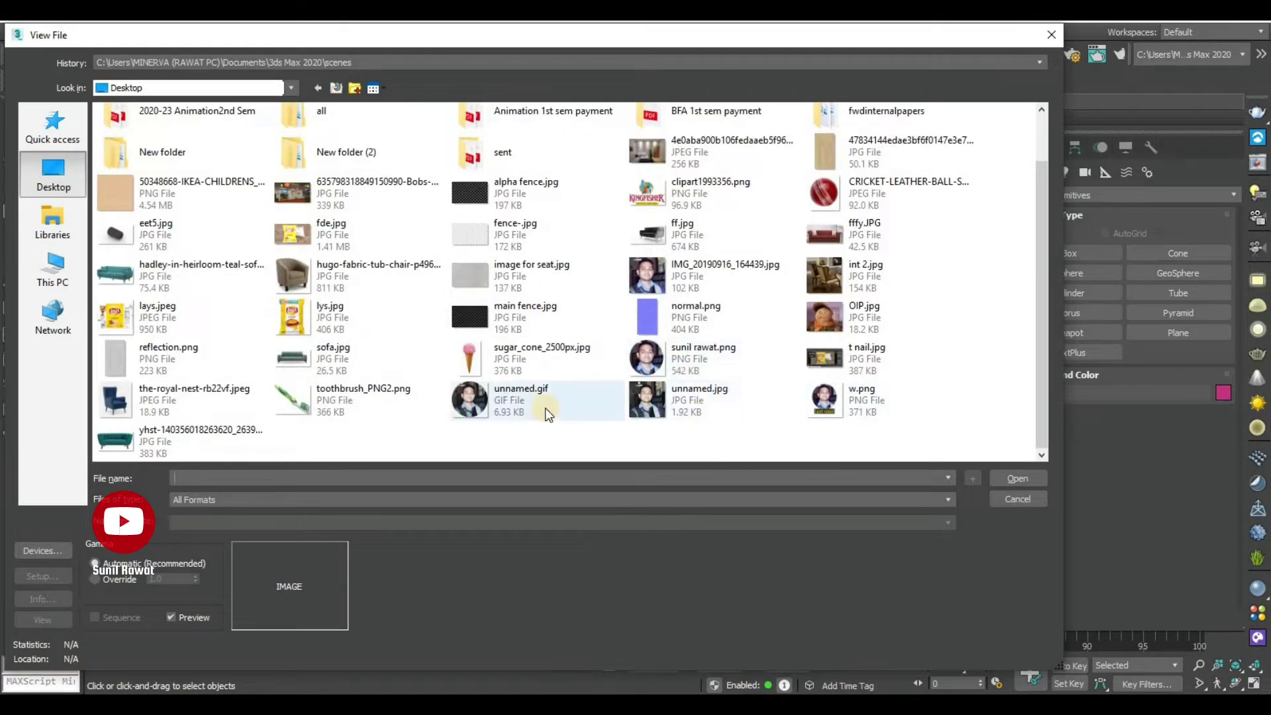
scroll(812, 416, "up", 1)
left_click(861, 374)
left_click(1024, 483)
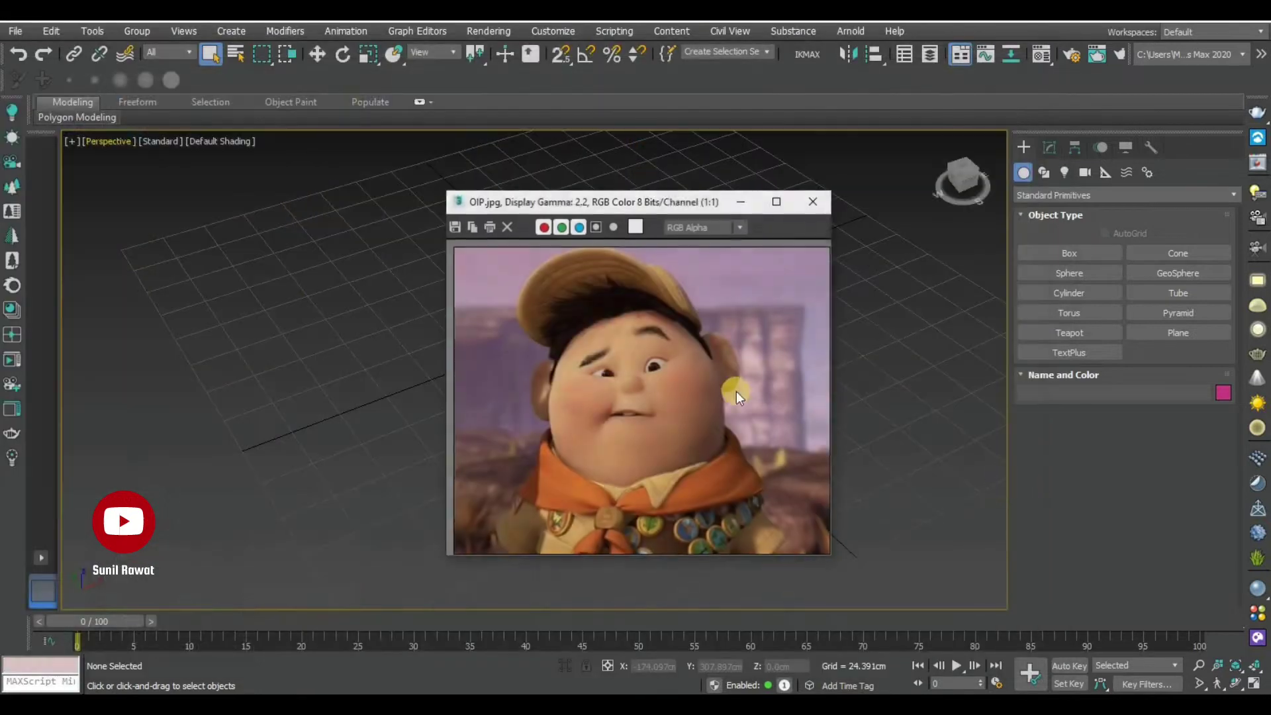
Move the reference image window to the top-left of the screen
left_click_drag(662, 202, 227, 120)
scroll(194, 281, "up", 2)
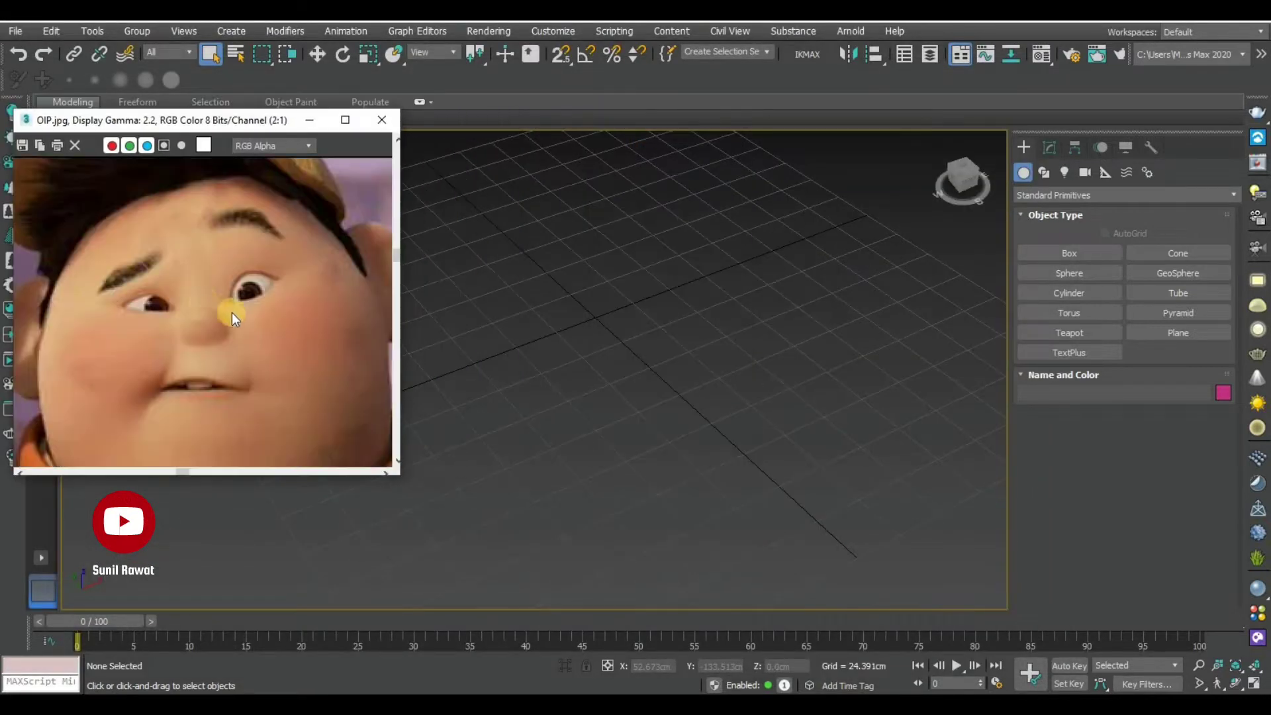
scroll(227, 312, "down", 2)
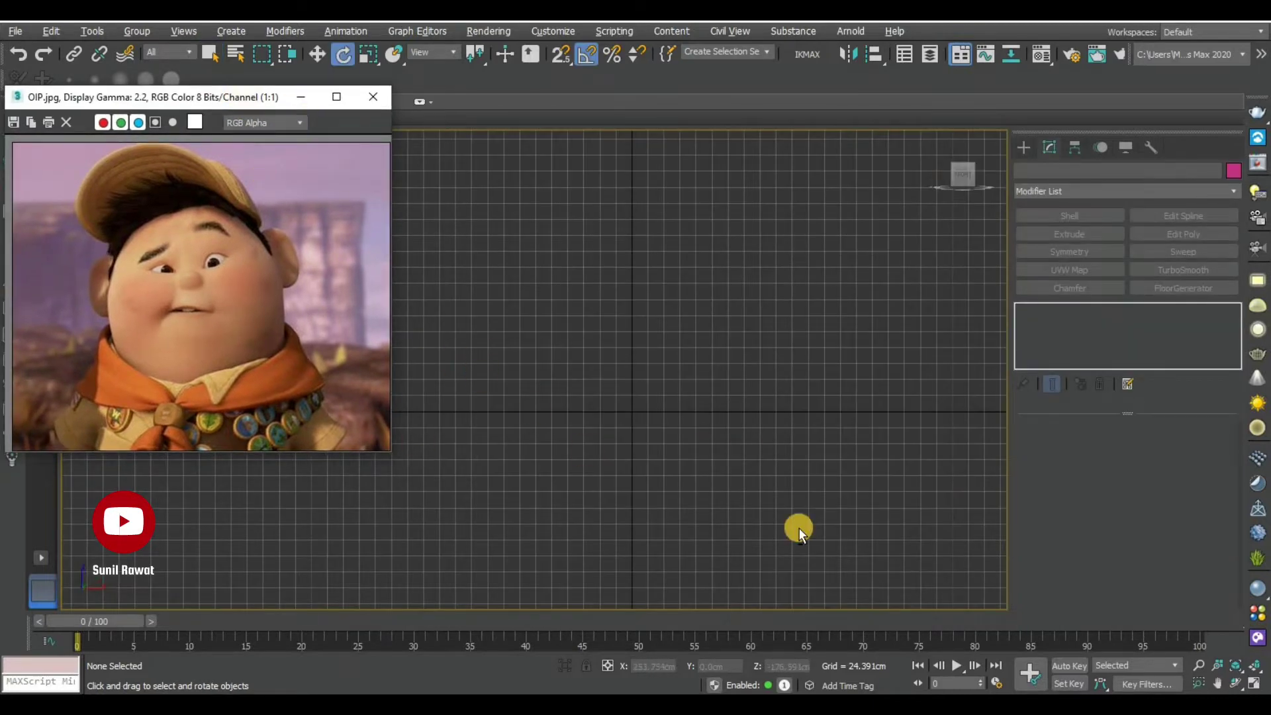
Draw a Standard Primitives box in the Front viewport
left_click(800, 532)
middle_click_drag(659, 448, 631, 454)
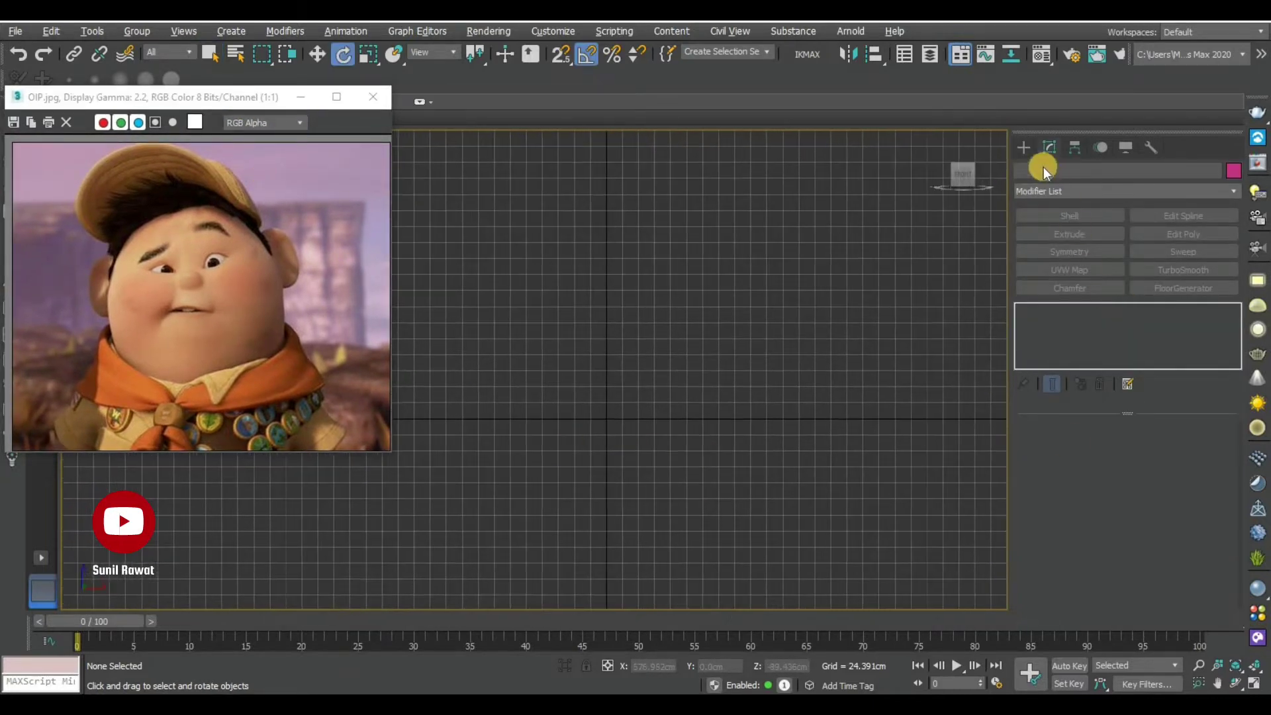
left_click(1023, 148)
left_click(1071, 256)
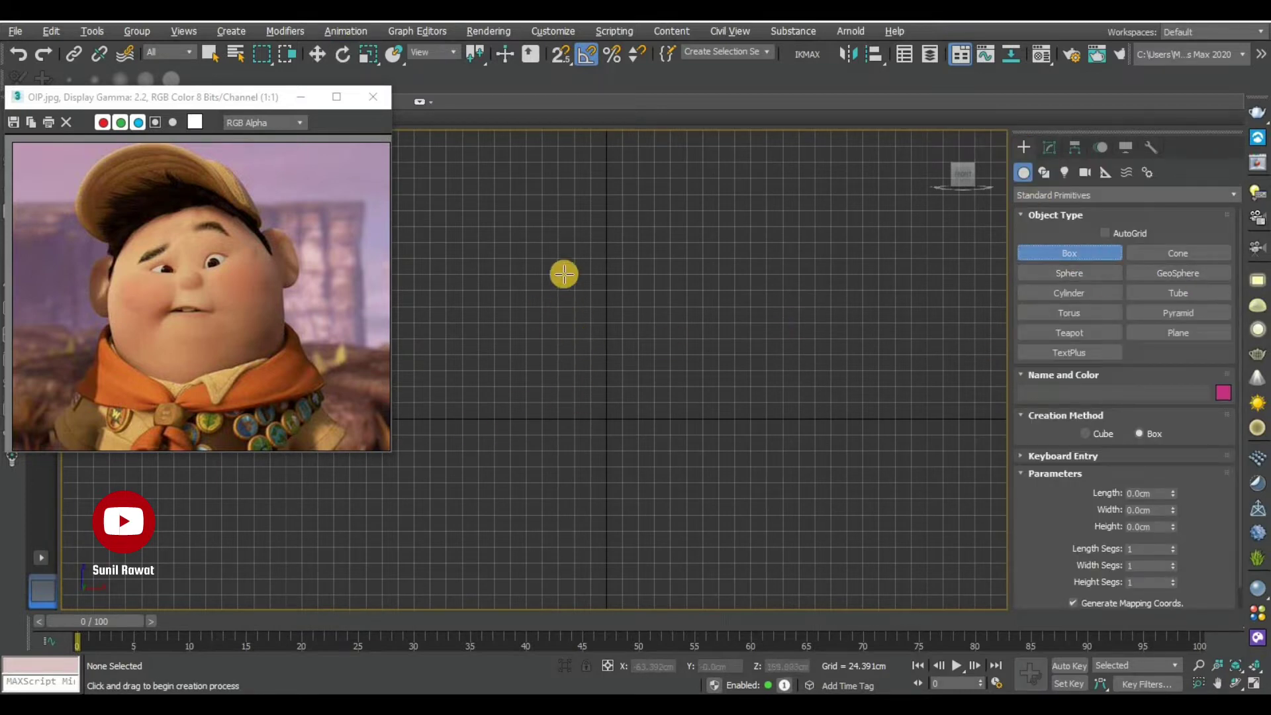
left_click_drag(528, 234, 693, 411)
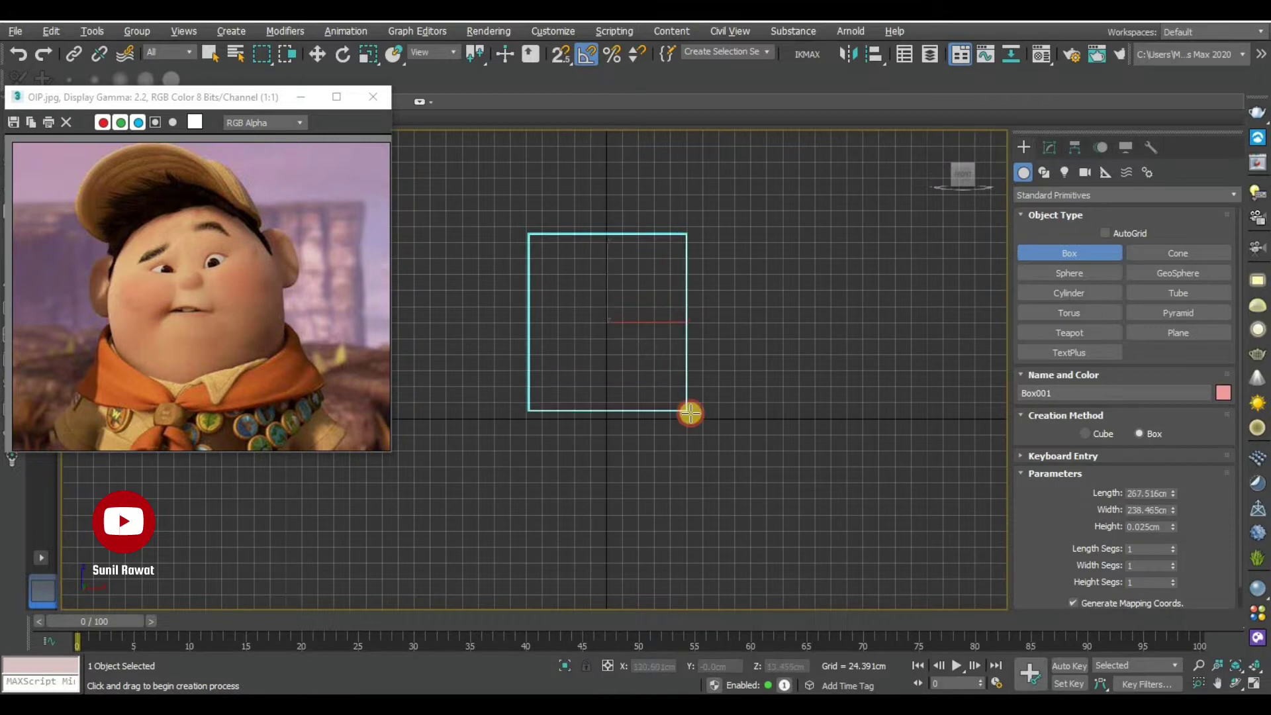
key("e")
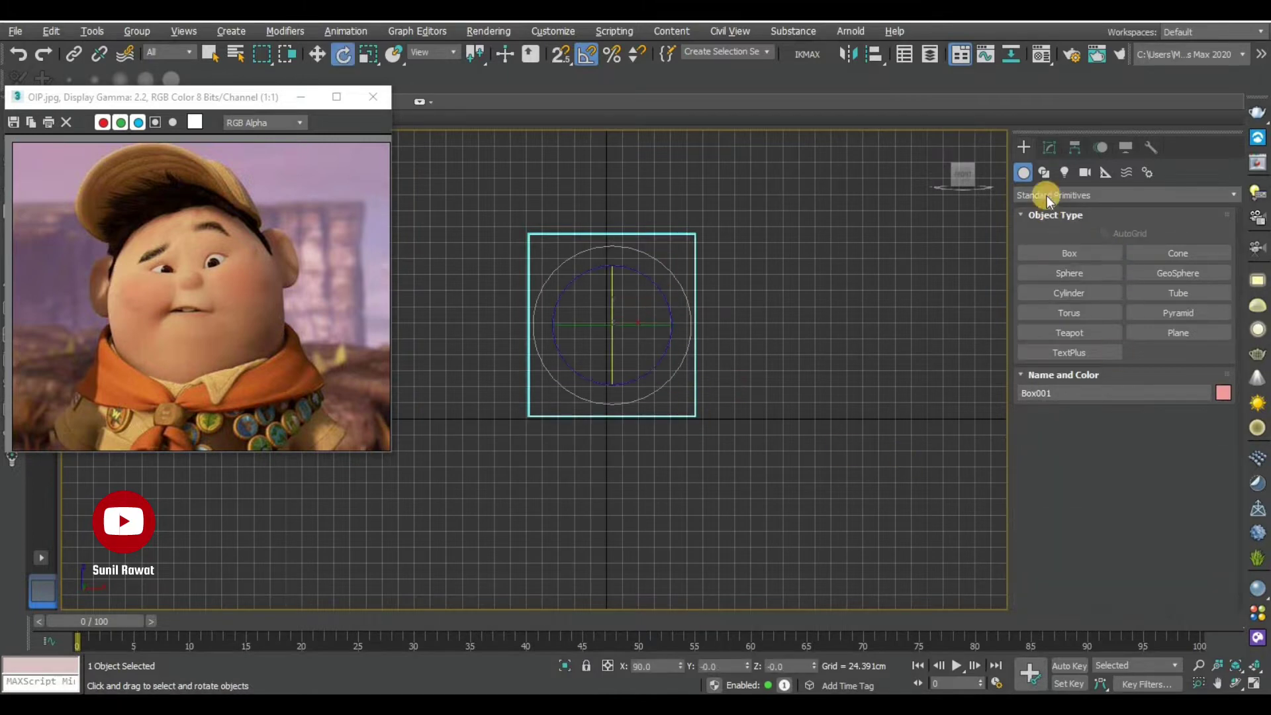
Set the box's length, width and height to 10 cm and frame it in view
double_click(1150, 448)
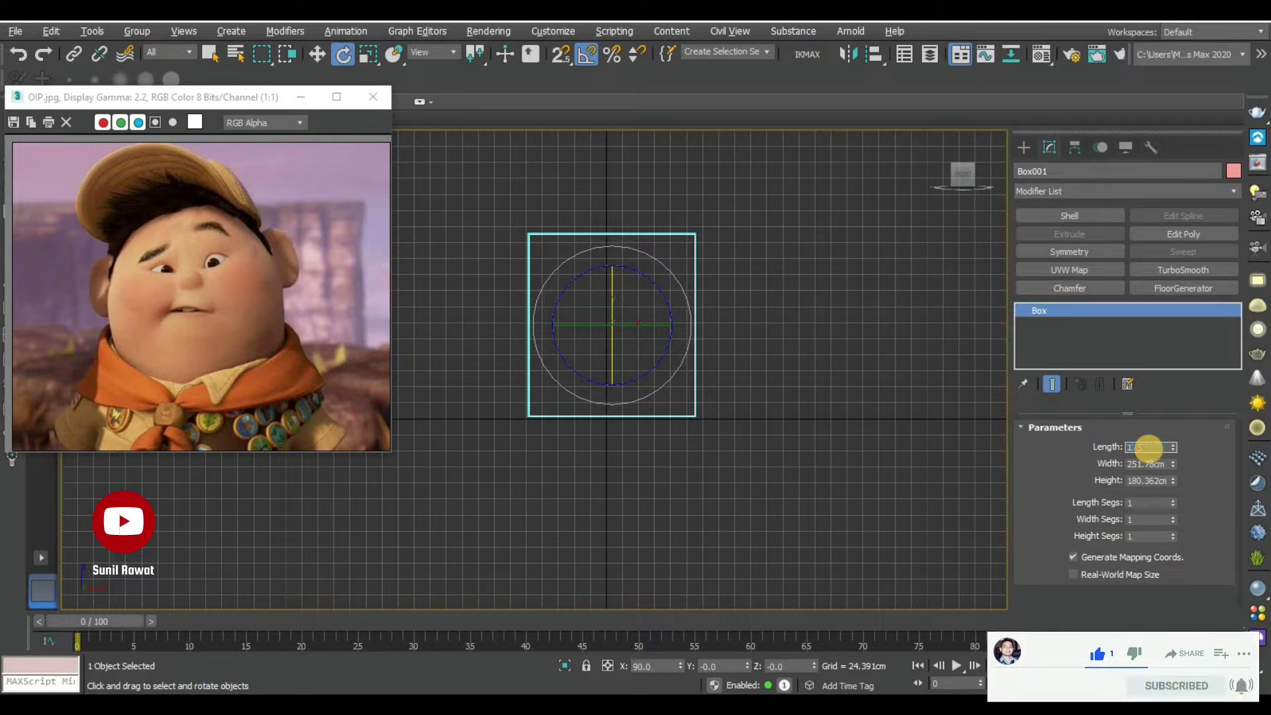
key("Tab")
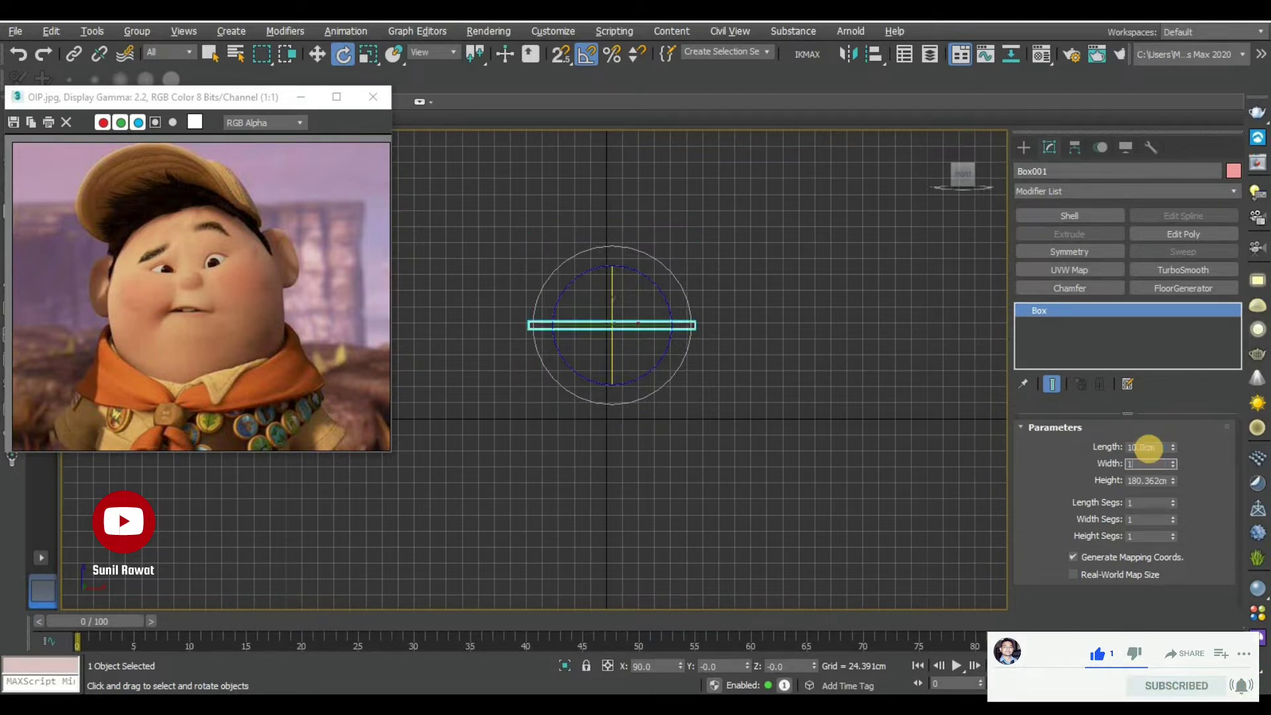
type("10")
key("Tab")
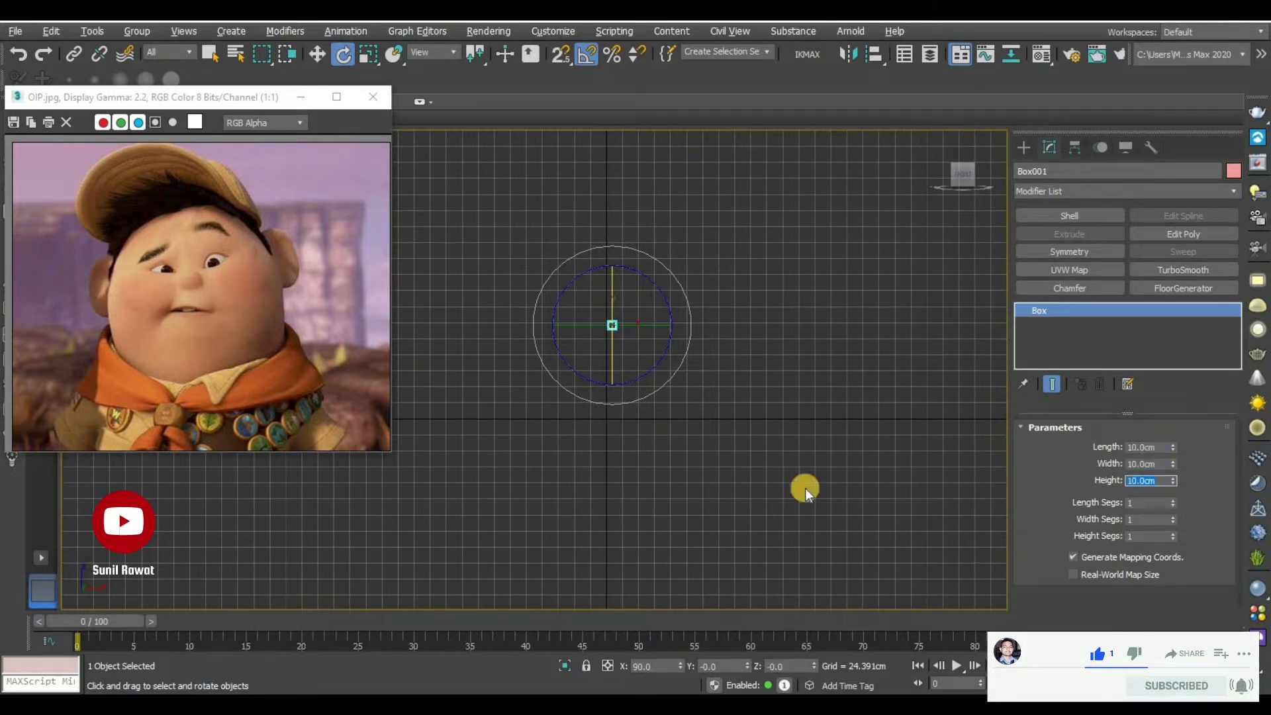
key("r")
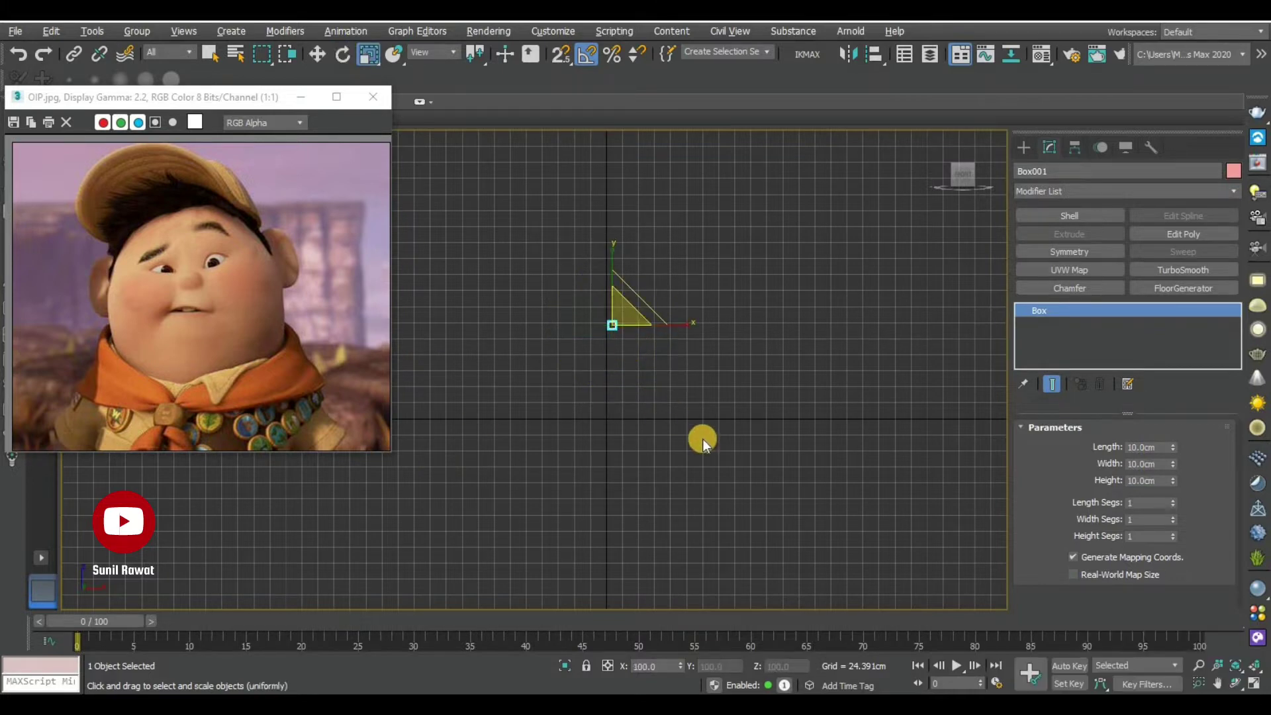
key("z")
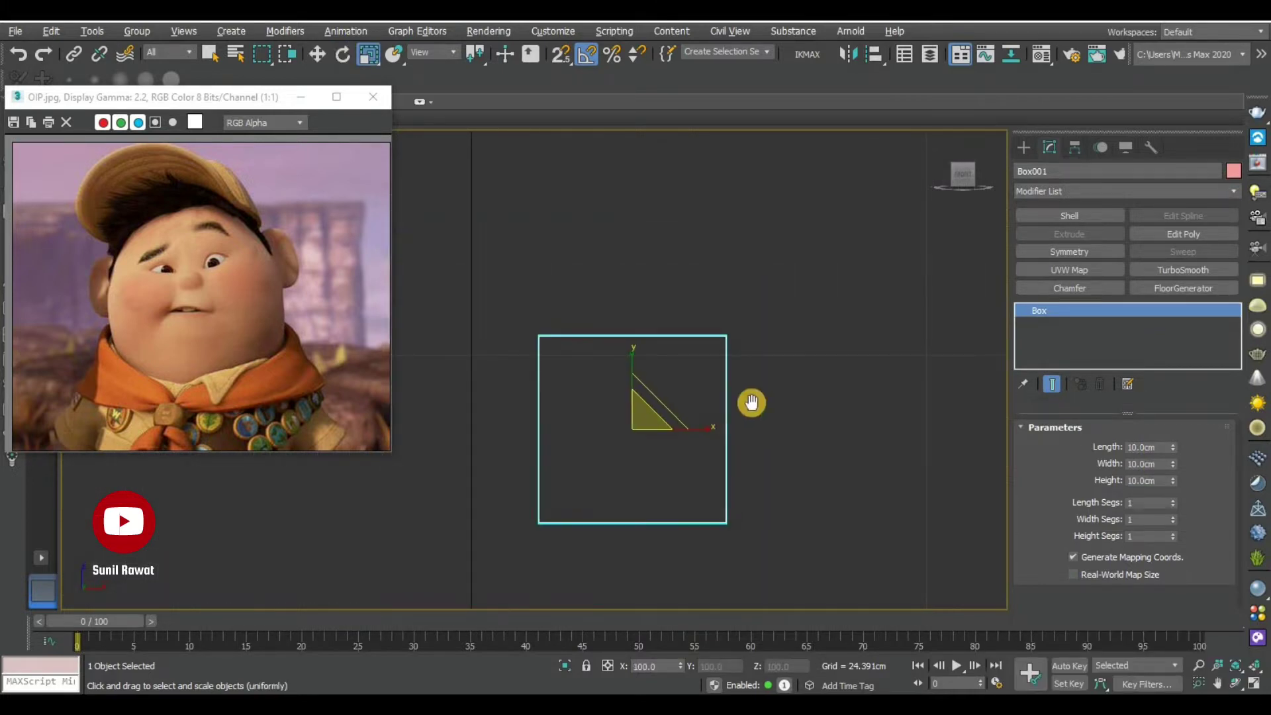
scroll(721, 414, "down", 1)
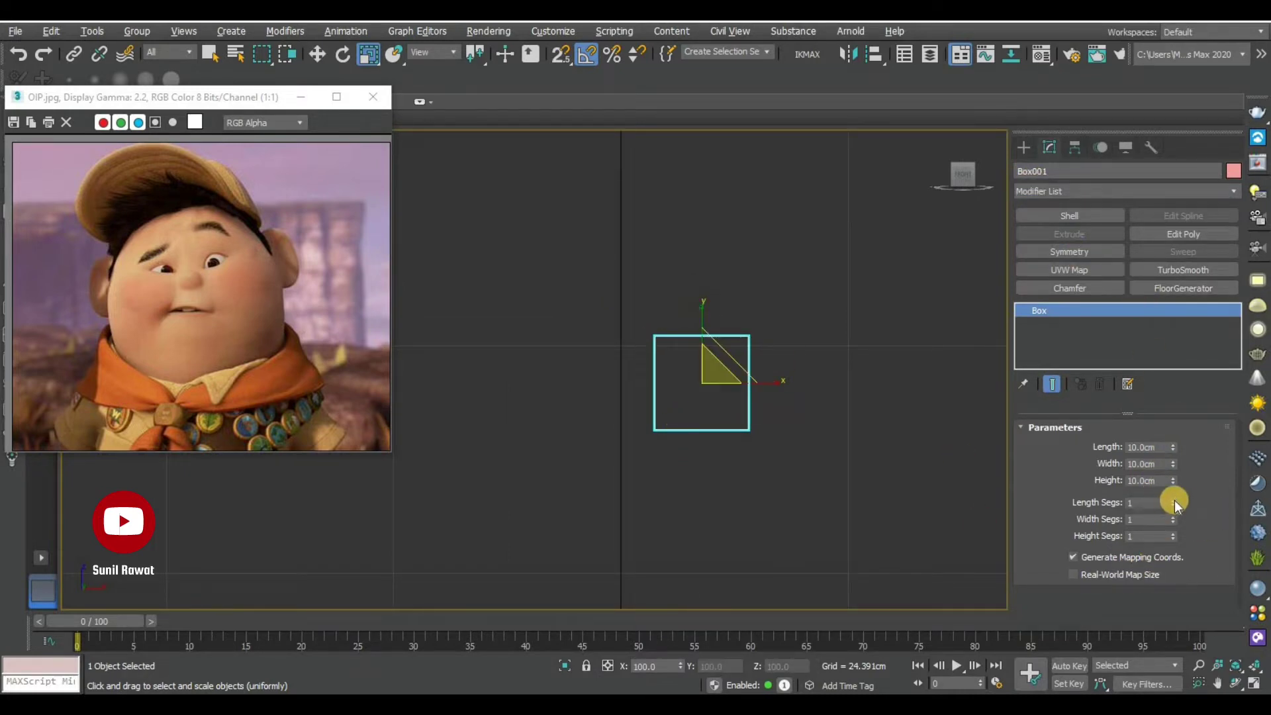
Add TurboSmooth to the box, show edged faces, and return to four viewports
left_click(1186, 269)
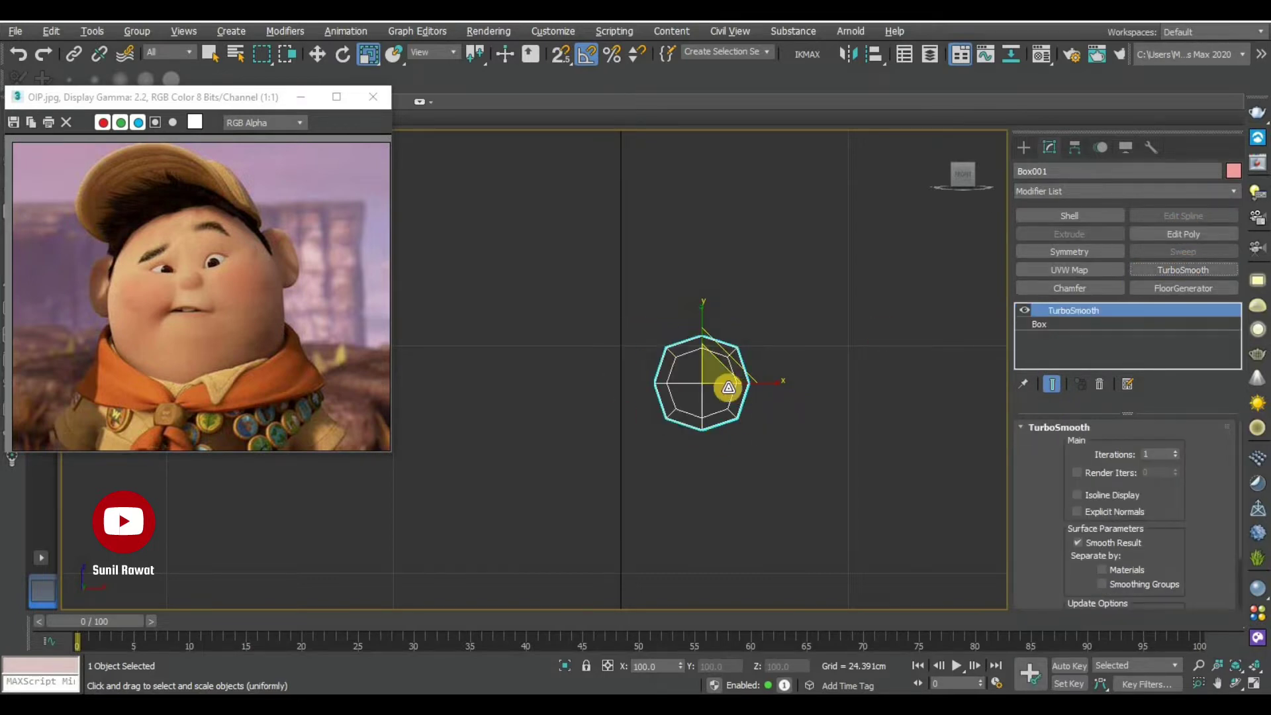
scroll(725, 397, "up", 4)
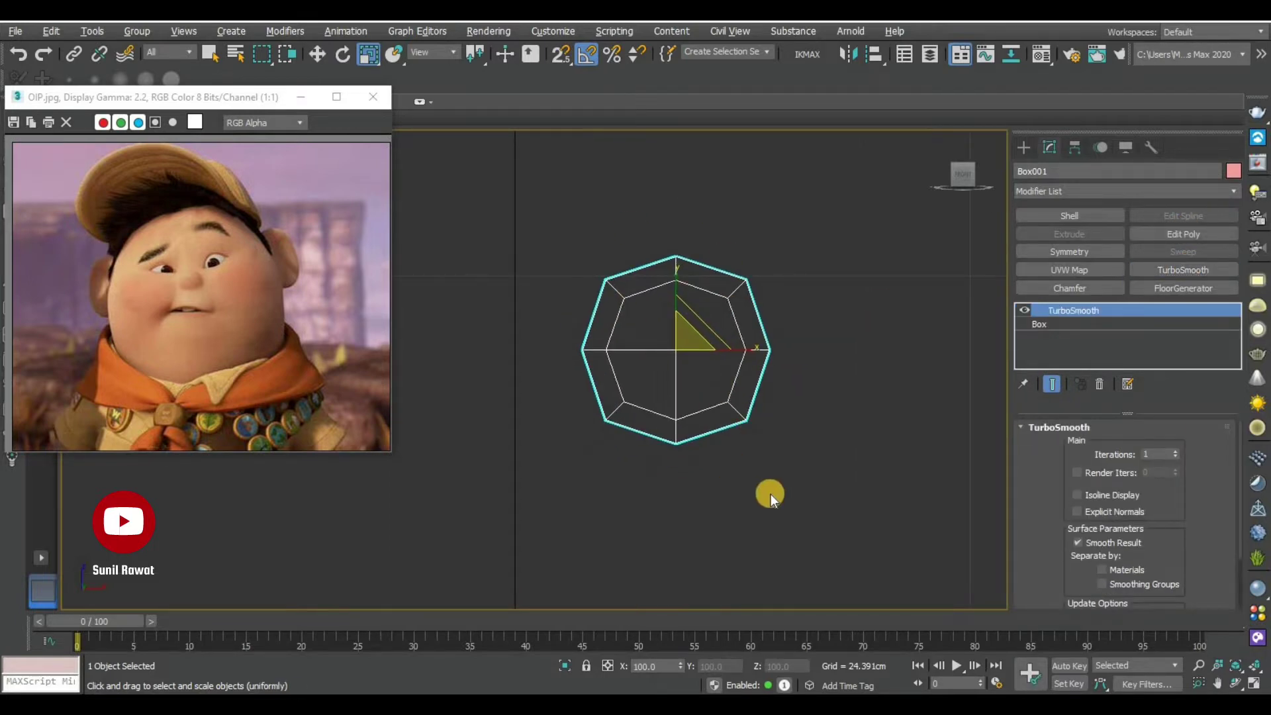
key("F3")
scroll(714, 448, "up", 2)
key("alt+w")
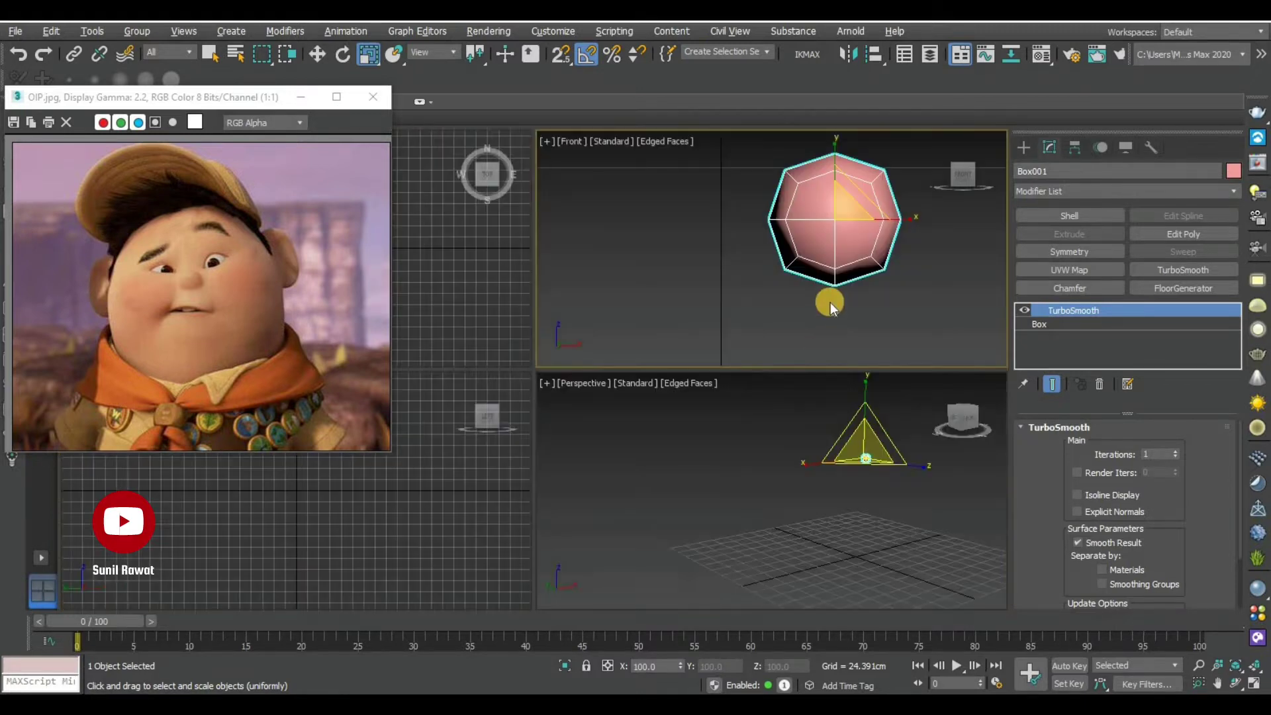
scroll(831, 302, "down", 3)
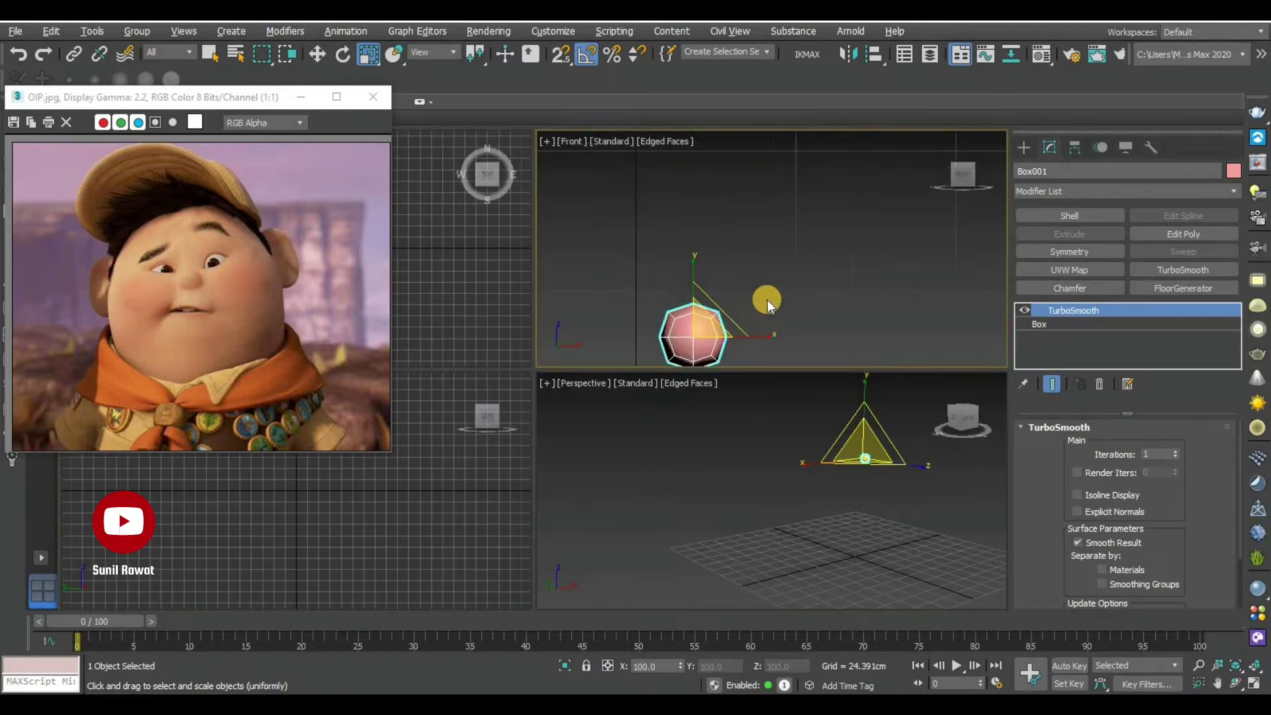
middle_click_drag(768, 304, 807, 261)
Scale the smoothed box up uniformly
left_click_drag(766, 141, 825, 278)
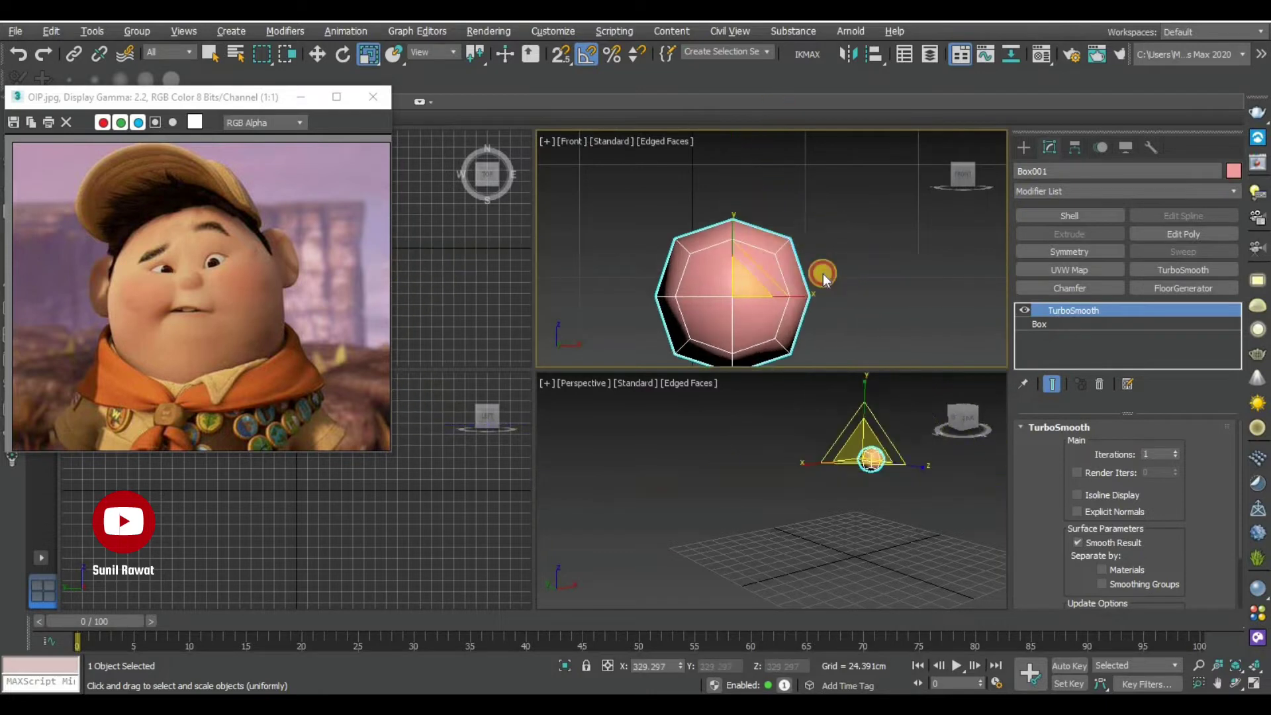
scroll(733, 276, "down", 3)
left_click_drag(733, 276, 761, 240)
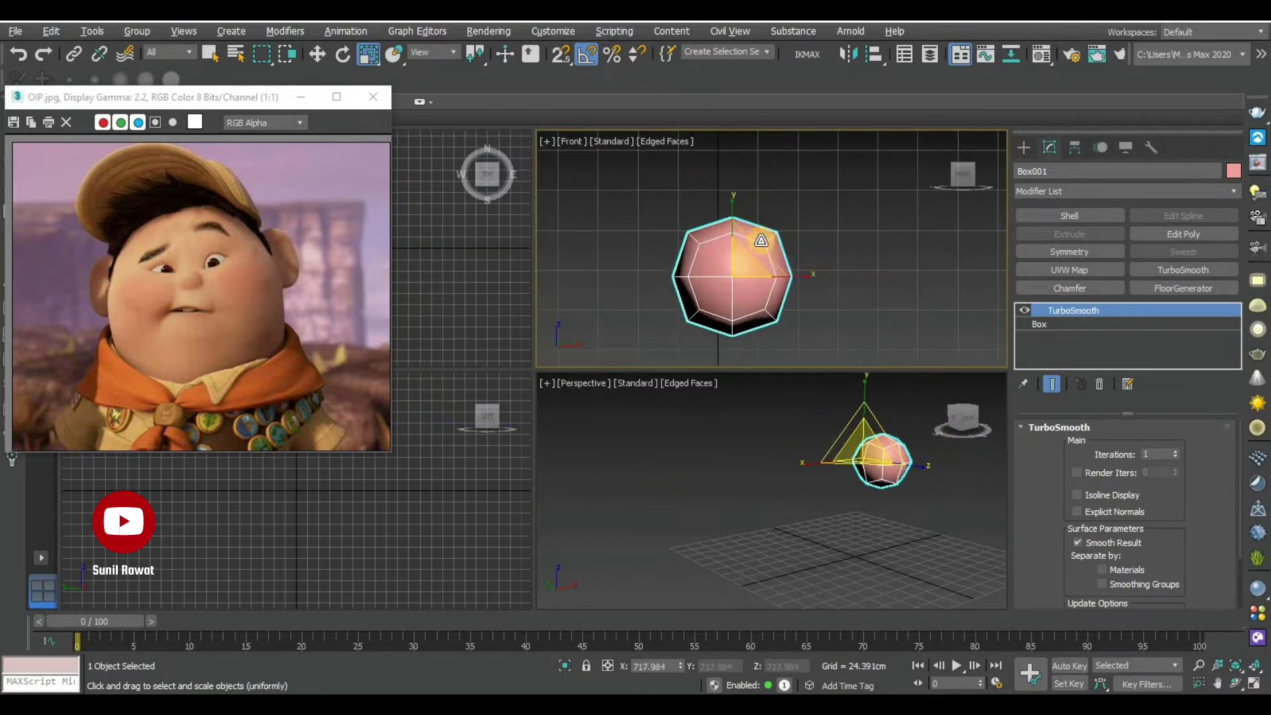
scroll(780, 298, "down", 2)
scroll(789, 227, "down", 1)
scroll(737, 258, "down", 1)
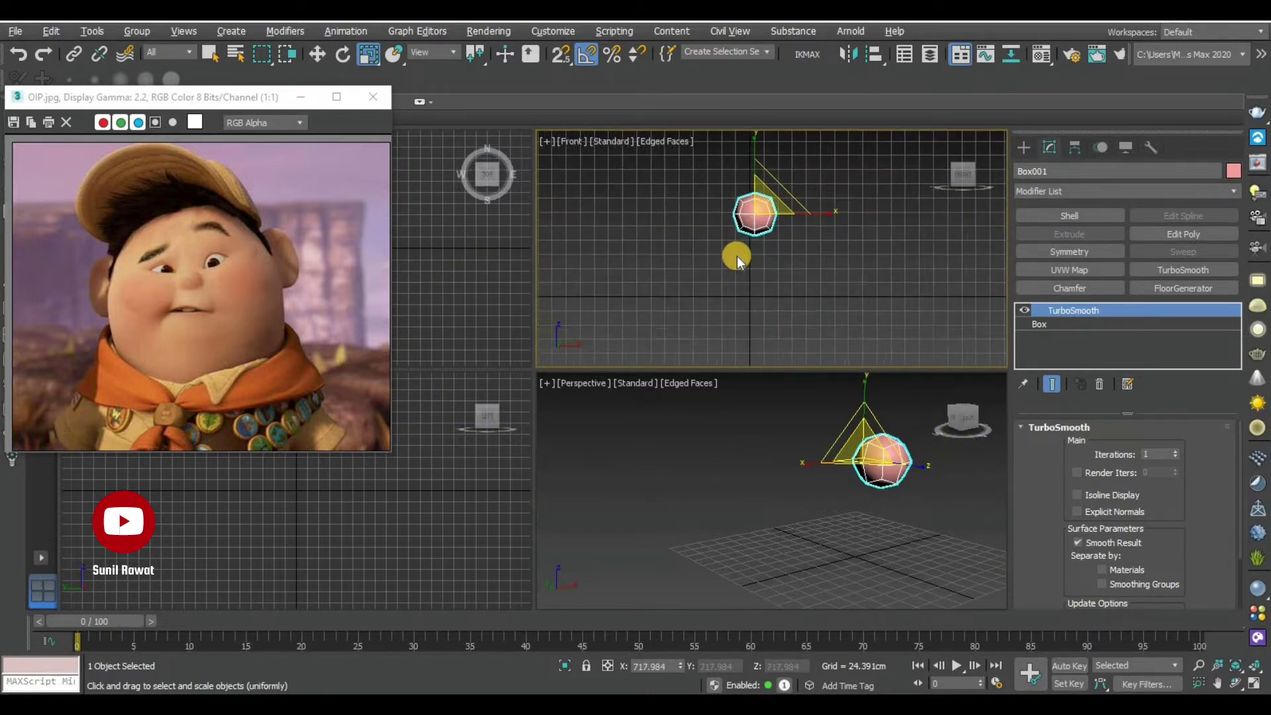
scroll(739, 260, "up", 2)
scroll(761, 298, "up", 2)
scroll(768, 321, "up", 1)
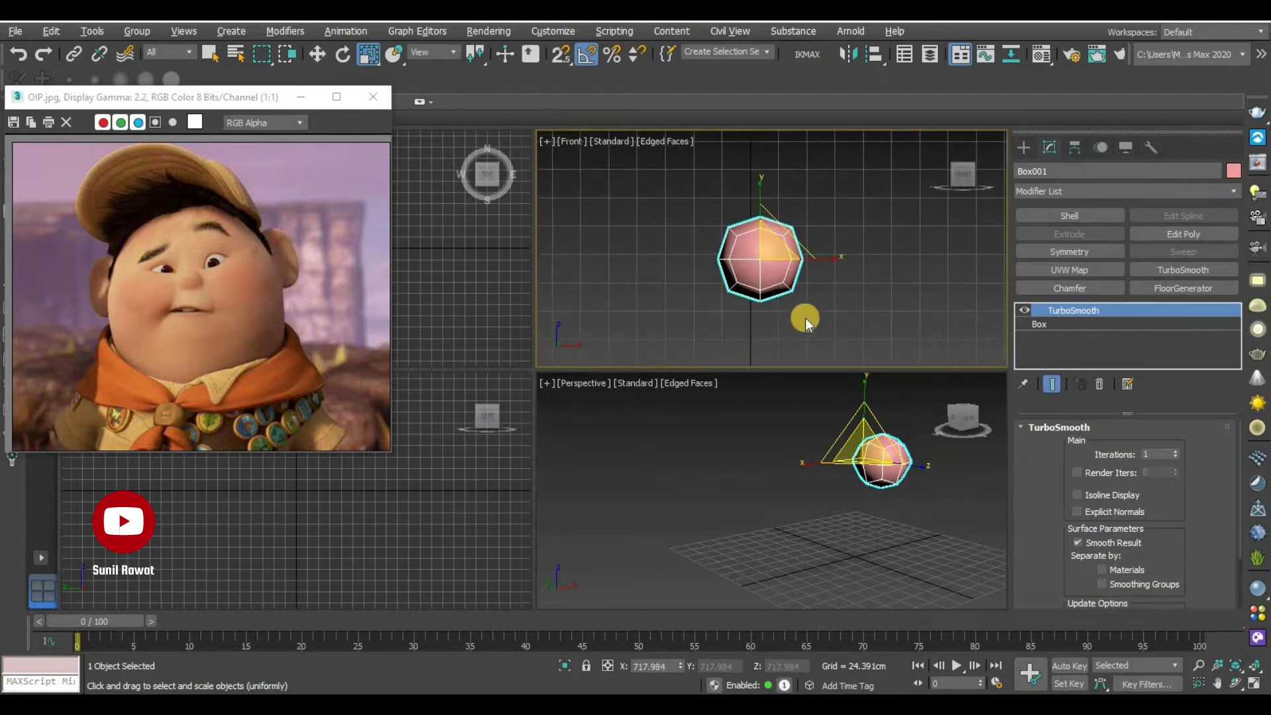
Move the box onto the vertical centre axis of the maximized Front view
key("w")
key("alt+w")
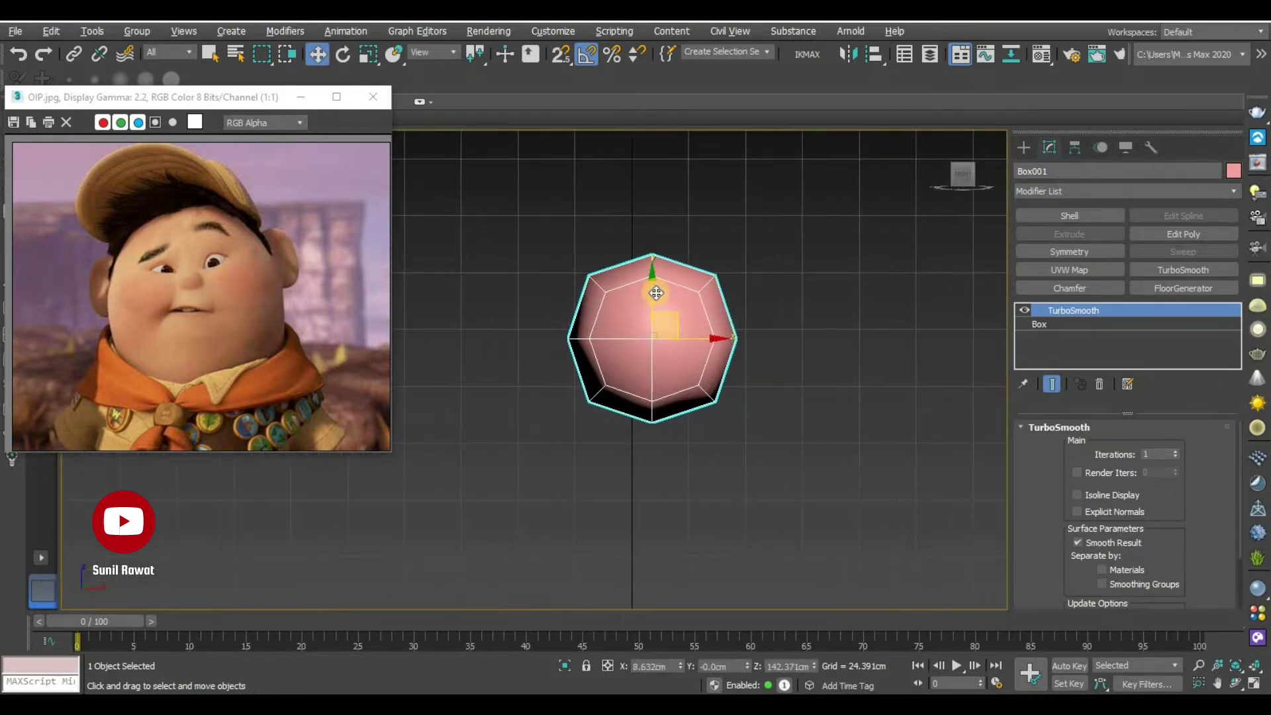
left_click_drag(653, 292, 672, 352)
scroll(672, 343, "down", 3)
scroll(672, 325, "down", 2)
scroll(655, 358, "up", 4)
scroll(768, 333, "up", 1)
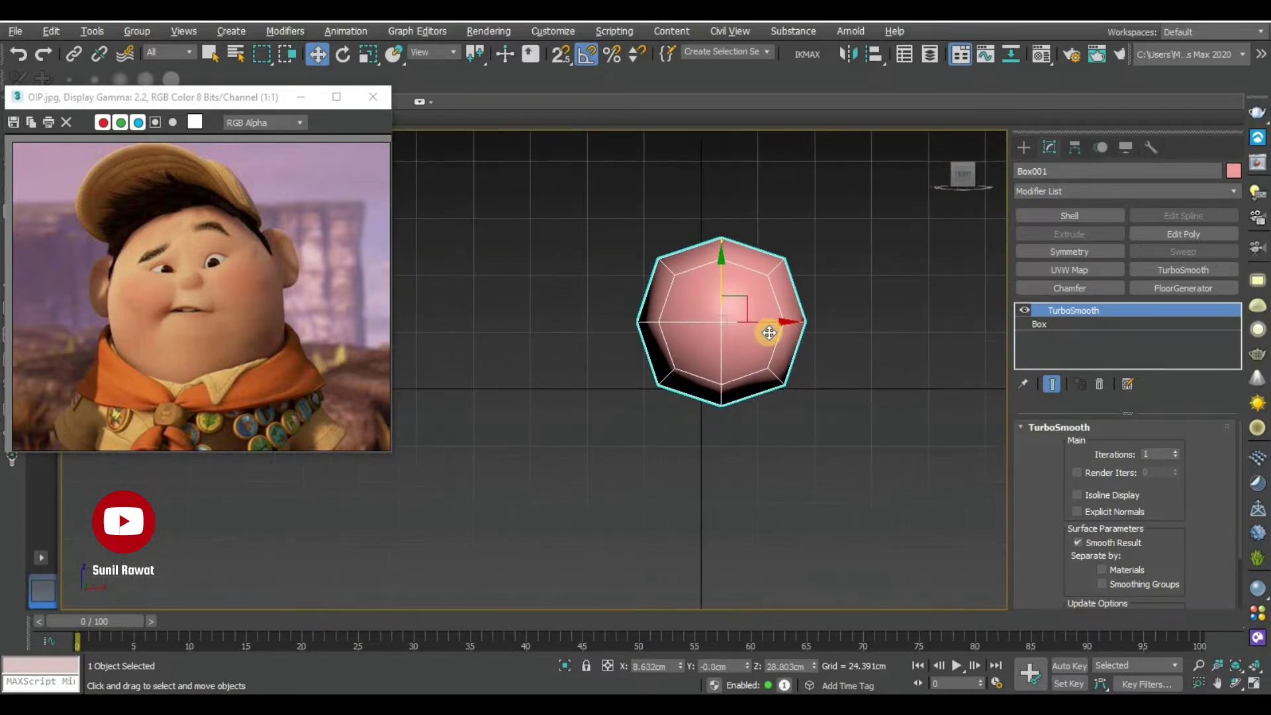
left_click_drag(763, 324, 743, 325)
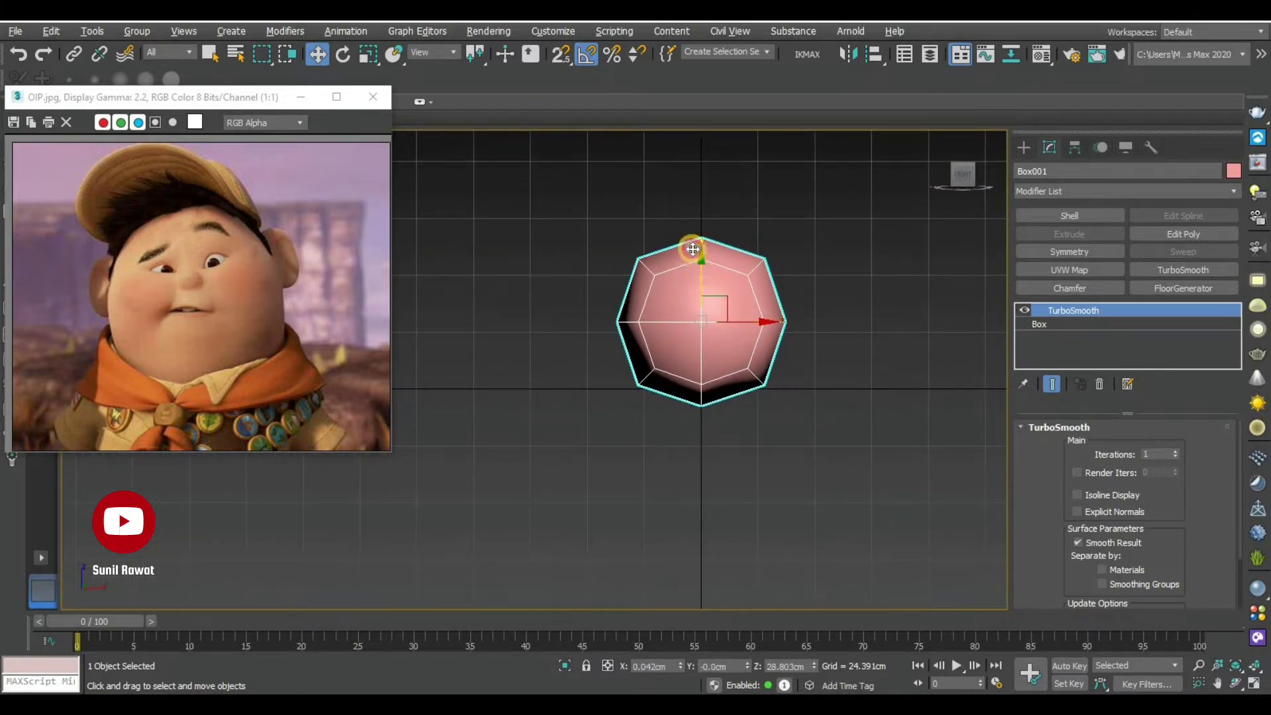
left_click_drag(693, 249, 693, 230)
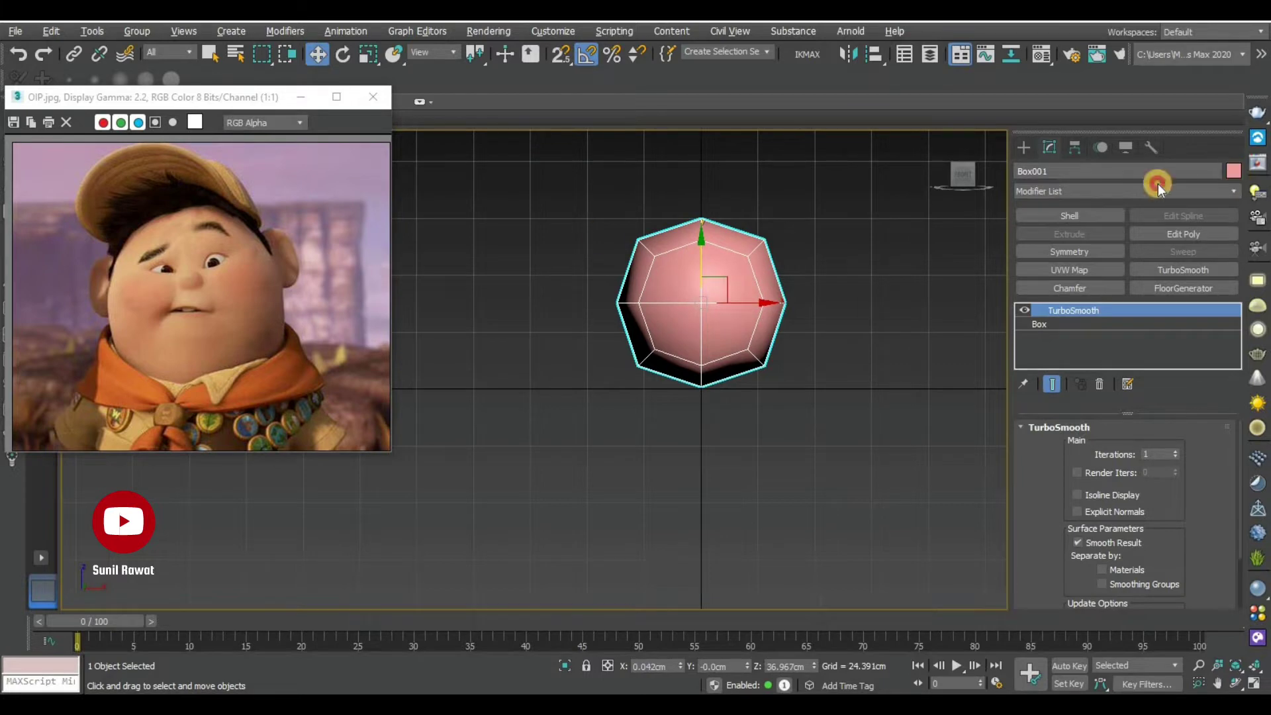
Change the box's object colour from pink to grey
left_click(1234, 171)
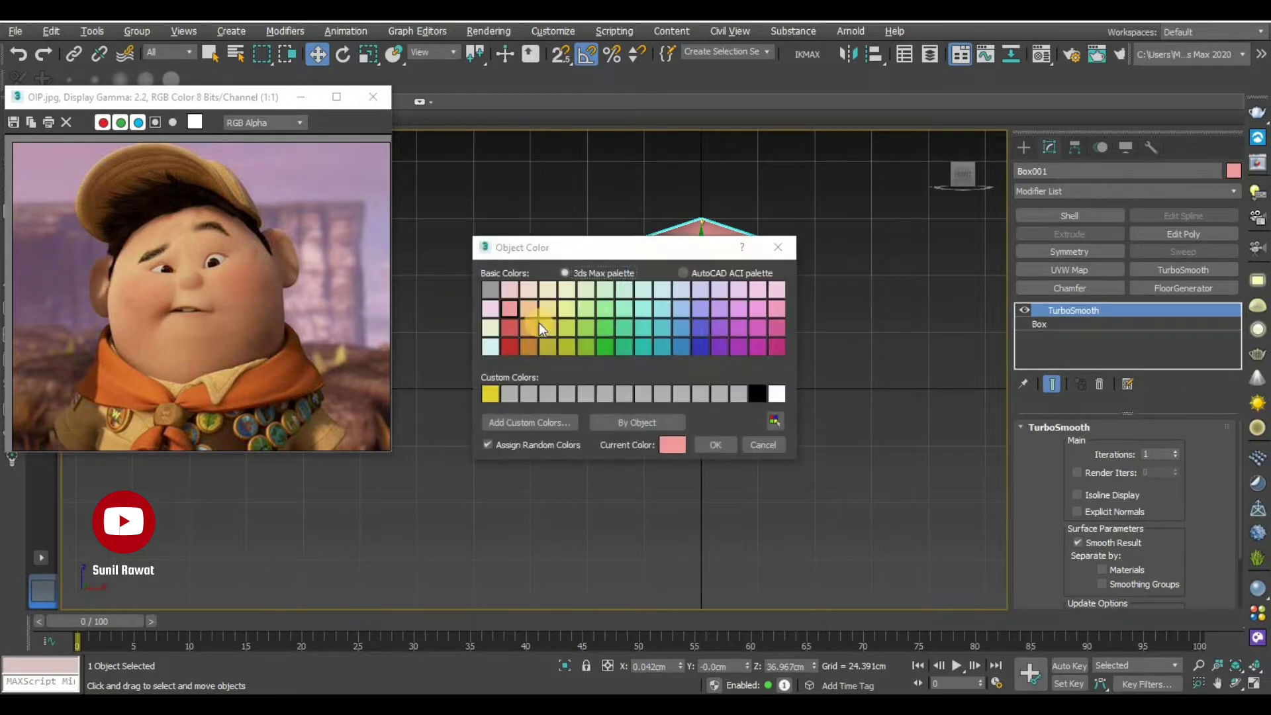
left_click(712, 447)
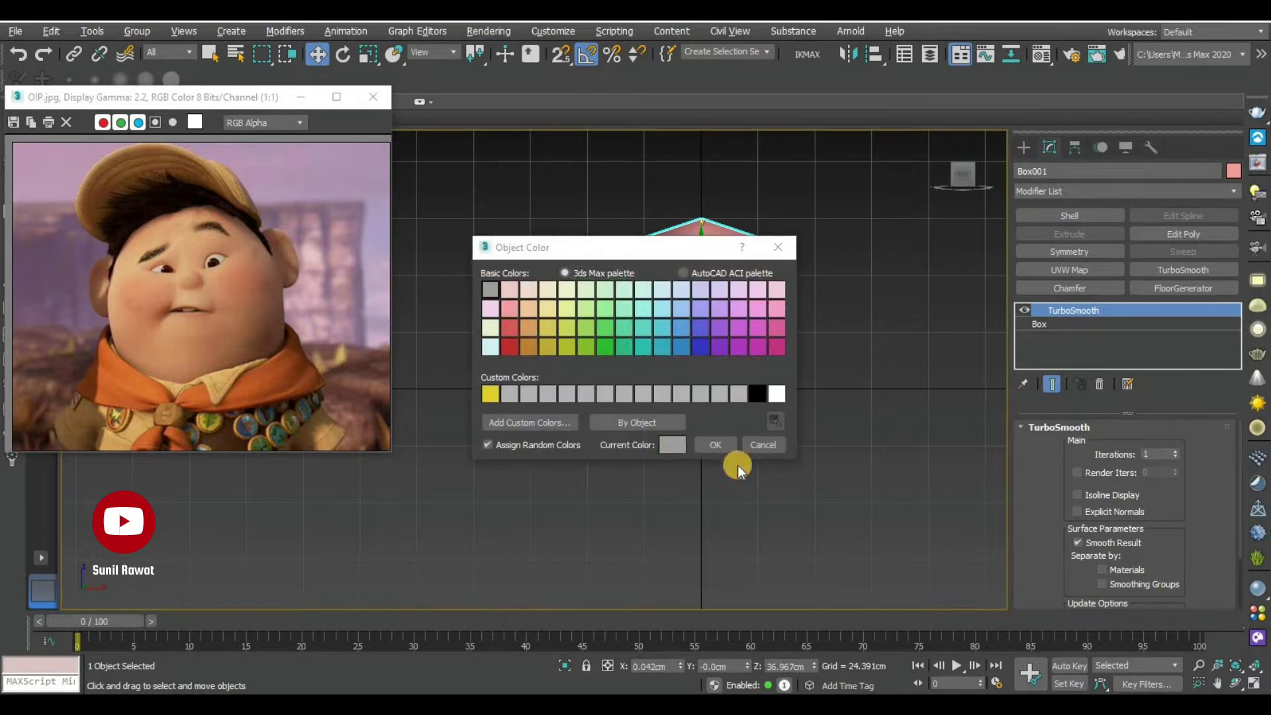
left_click(804, 483)
Set TurboSmooth iterations to 2 for a rounder sphere
left_click(690, 369)
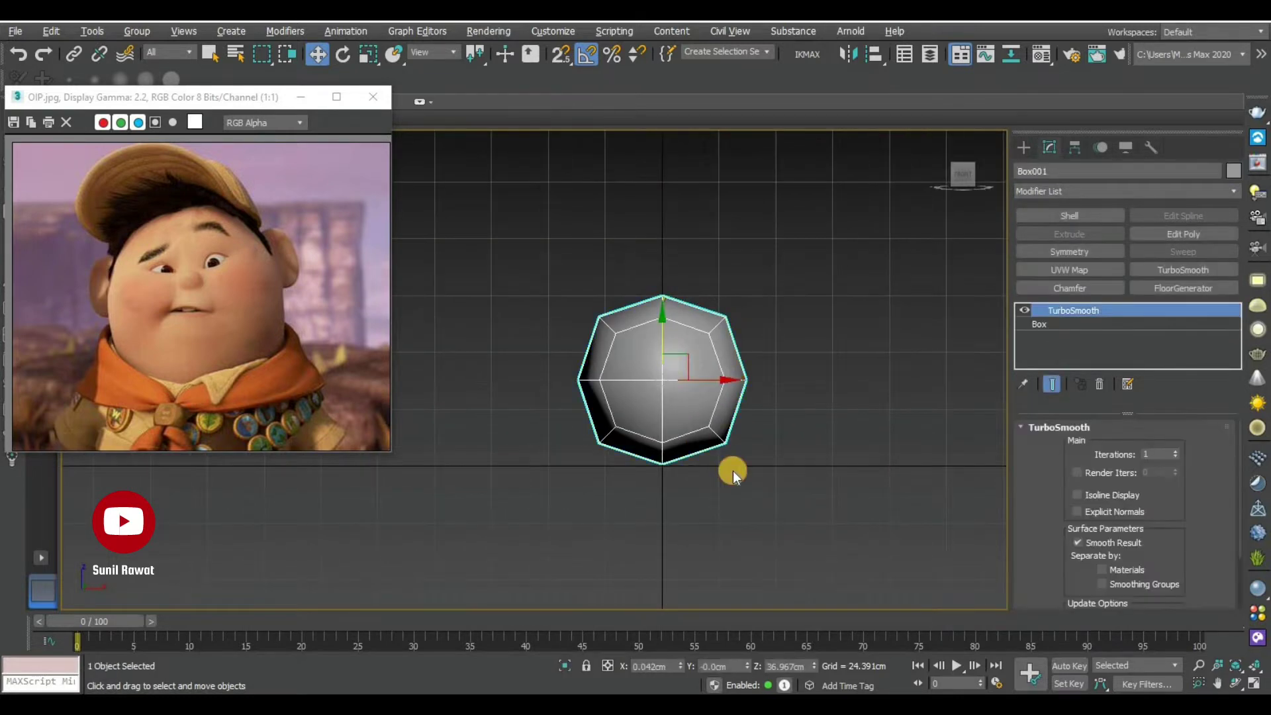
scroll(784, 471, "up", 3)
scroll(643, 471, "down", 1)
scroll(653, 404, "up", 1)
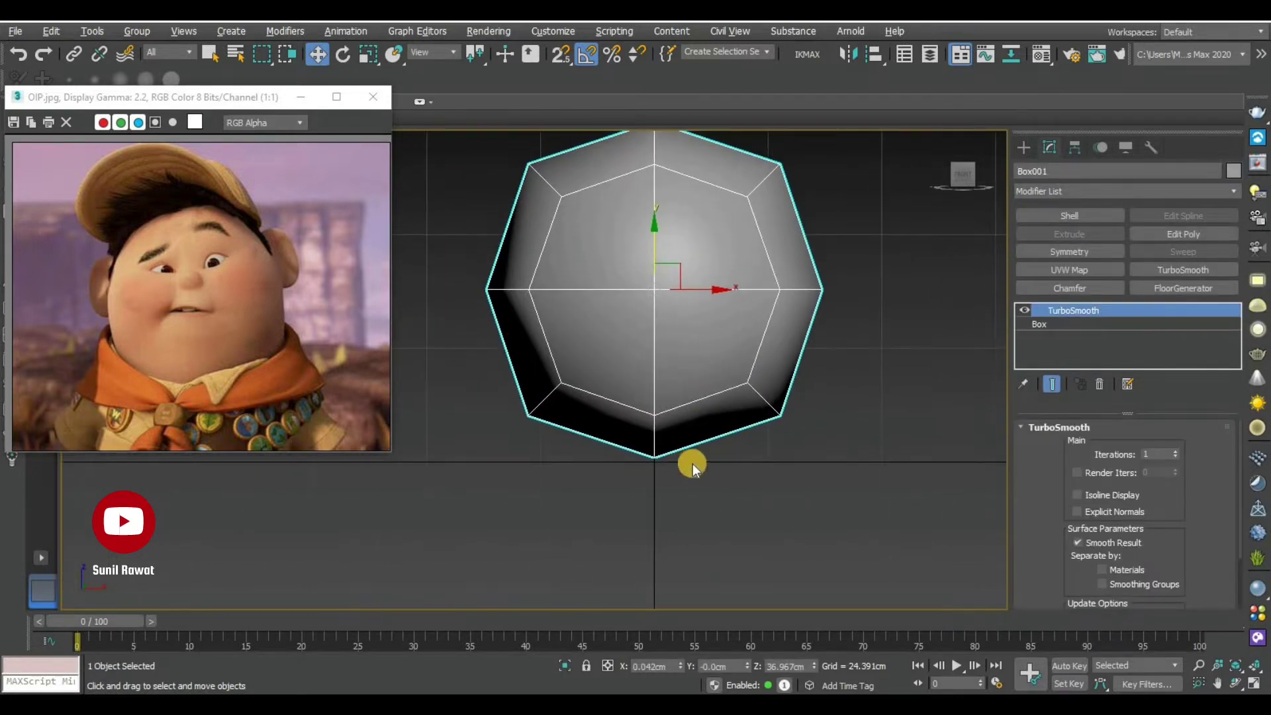
left_click(1177, 452)
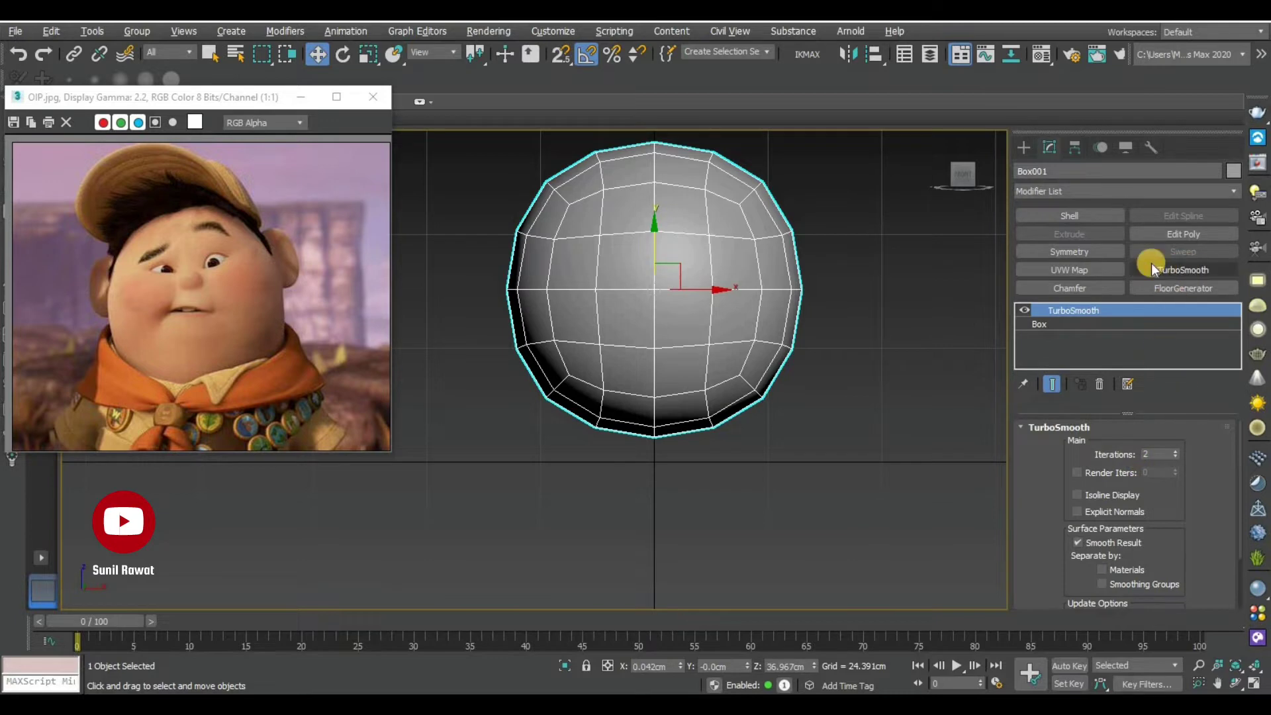
Add Edit Poly above TurboSmooth in Vertex mode and centre the sphere in the Left view
left_click(1195, 233)
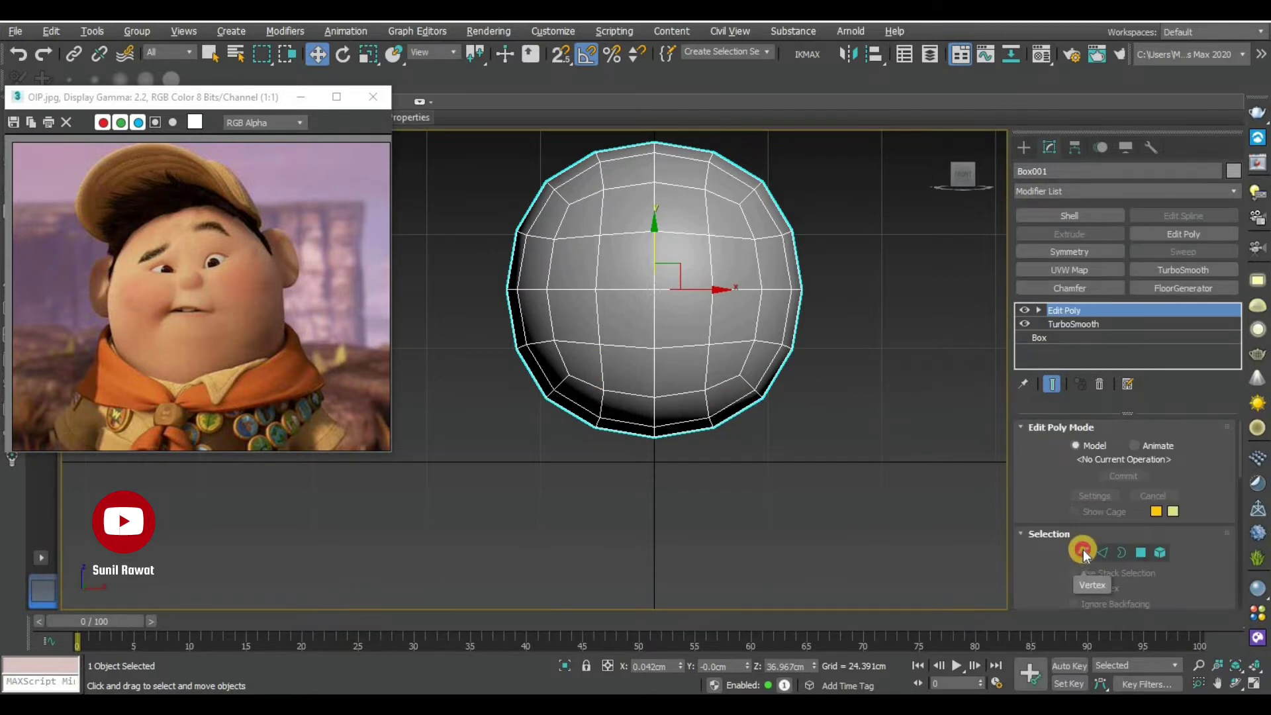
left_click(1083, 553)
key("alt+w")
key("alt+w")
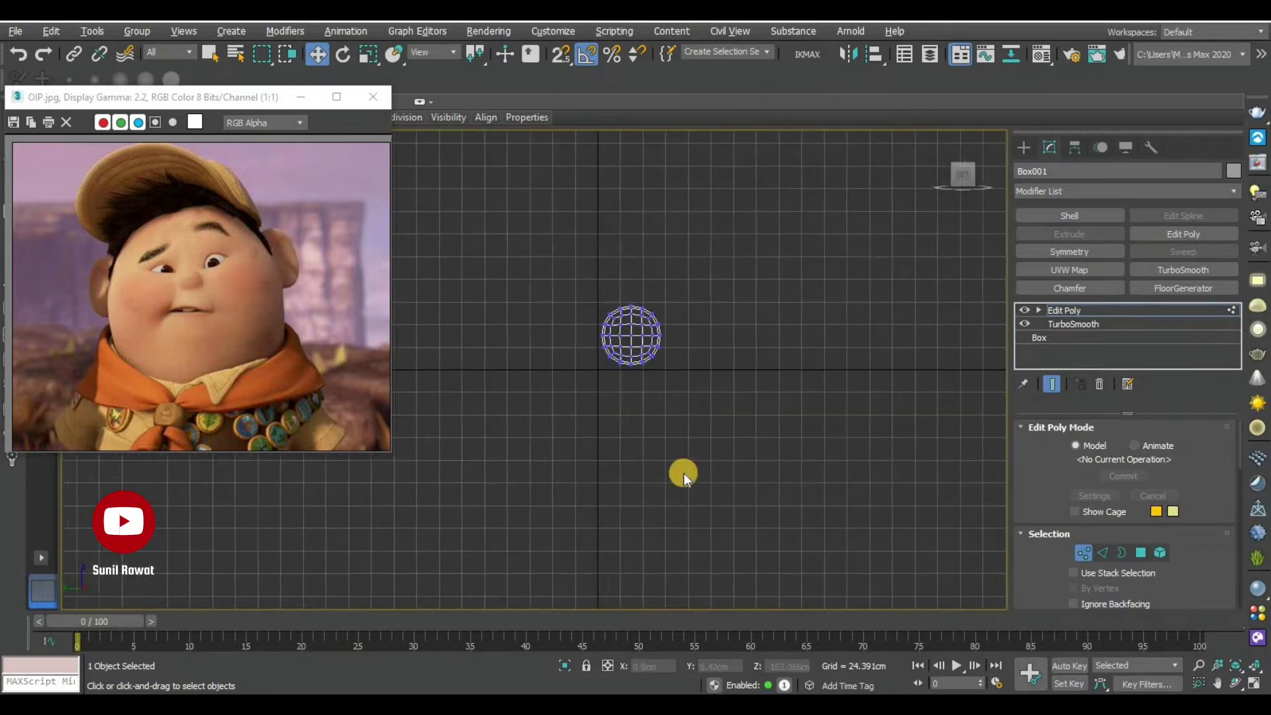
scroll(685, 474, "up", 3)
scroll(665, 428, "up", 2)
scroll(737, 383, "up", 1)
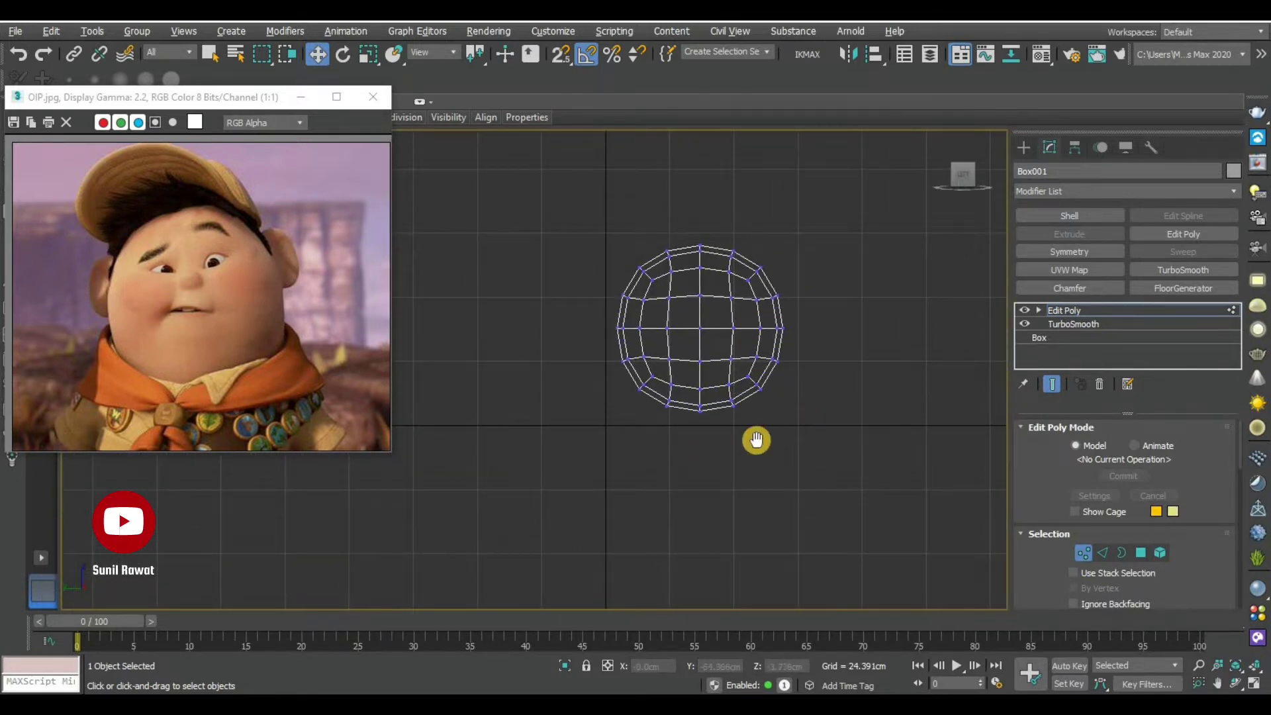
middle_click_drag(756, 440, 725, 448)
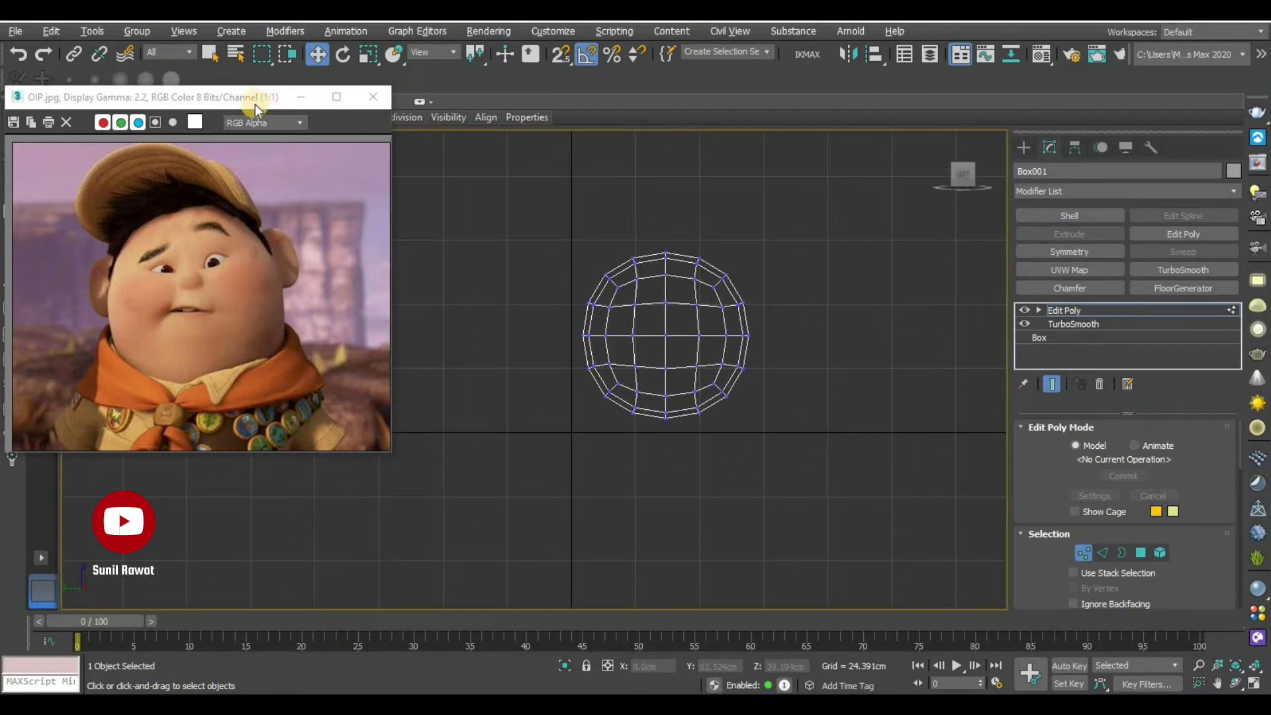
Reposition the reference image window and return Edit Poly to object level
left_click_drag(257, 110, 227, 312)
left_click_drag(278, 415, 174, 137)
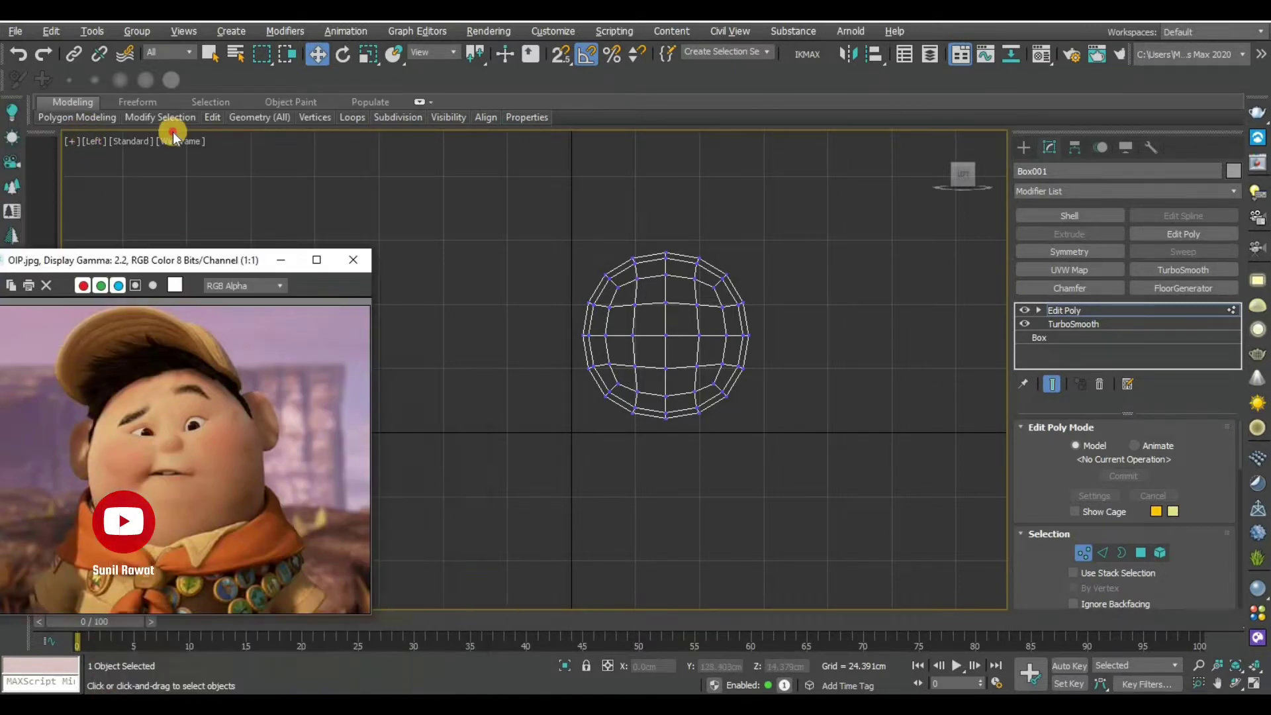
scroll(722, 372, "up", 2)
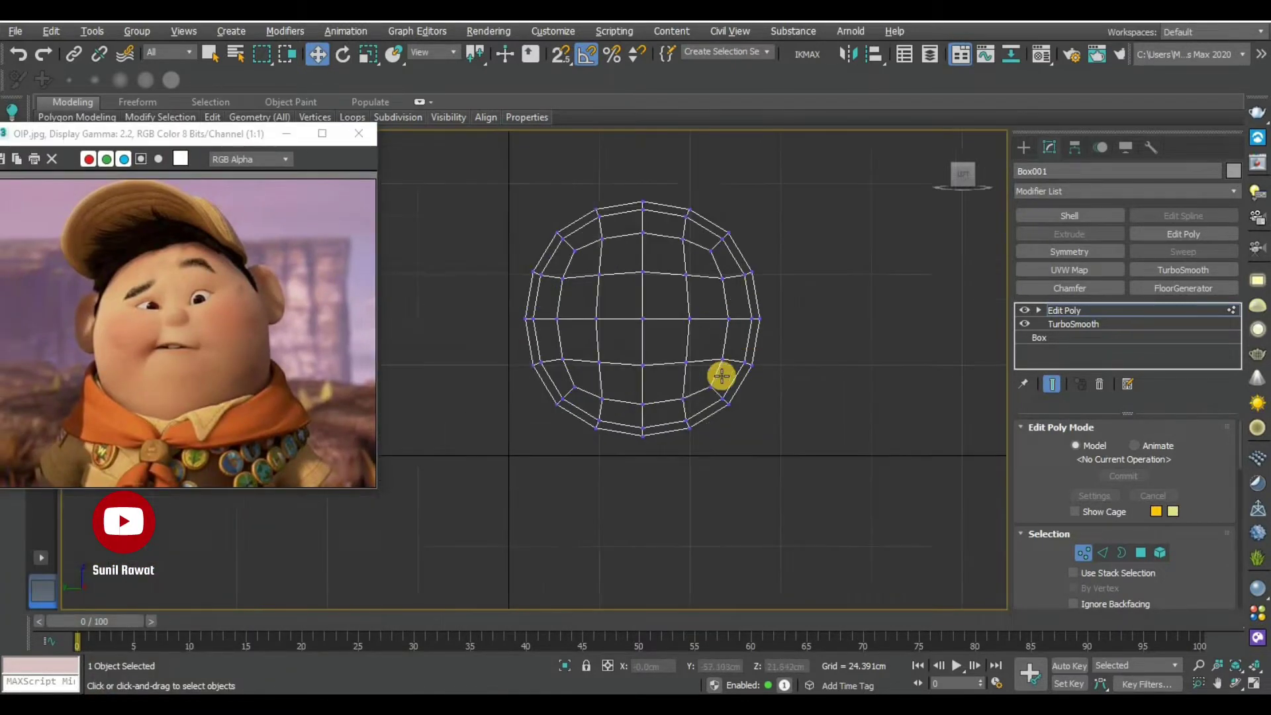
left_click(1087, 311)
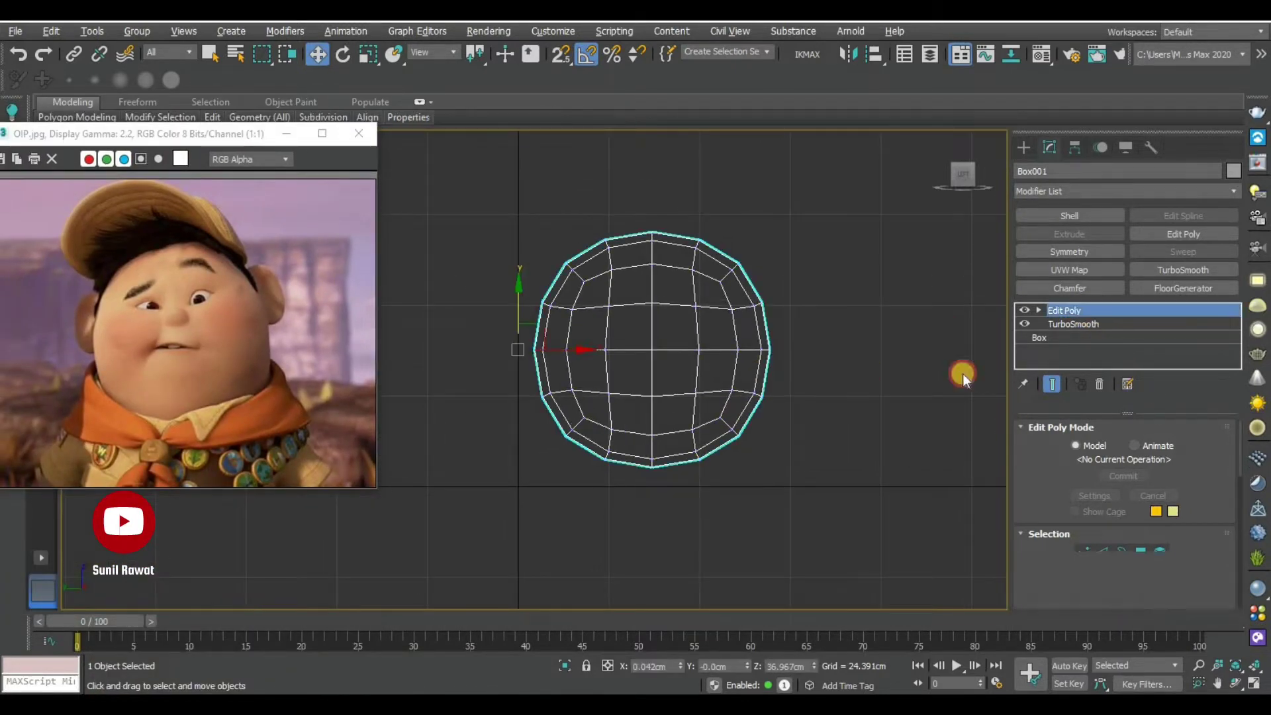
Add an FFD 4x4x4 modifier to the head by searching 'ff' in the Modifier List
left_click(1139, 191)
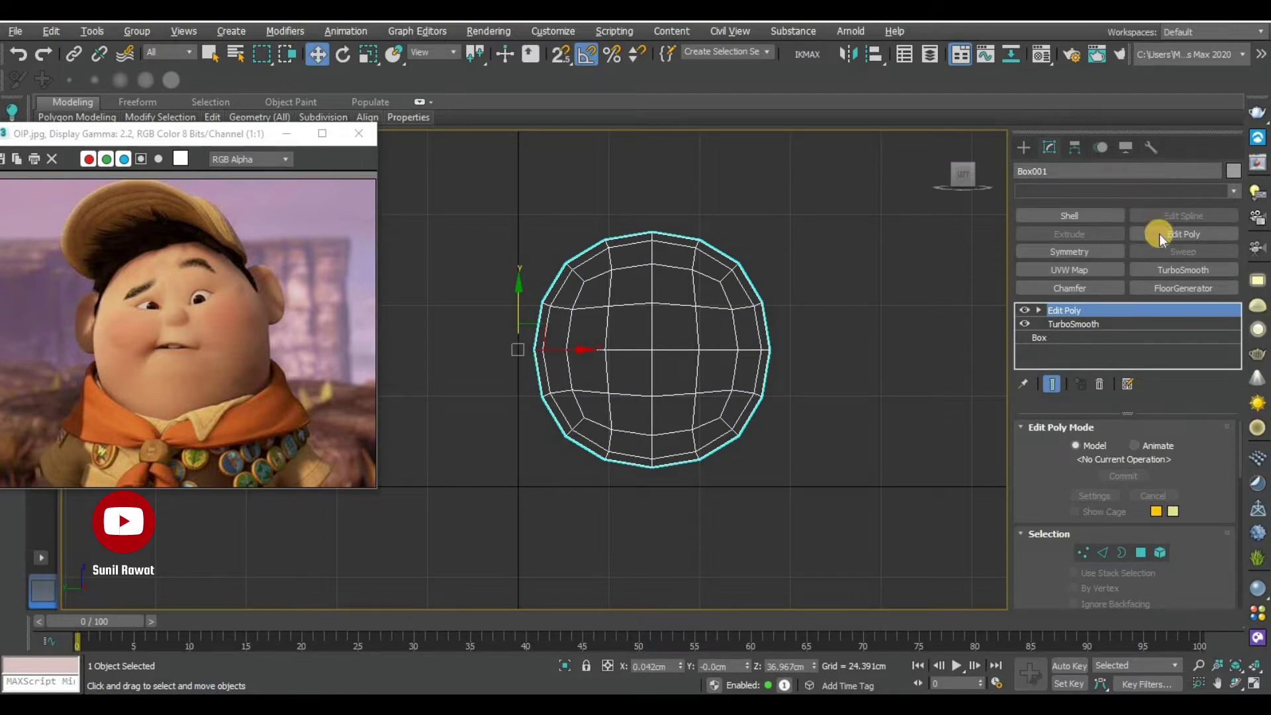
left_click(1122, 191)
type("f")
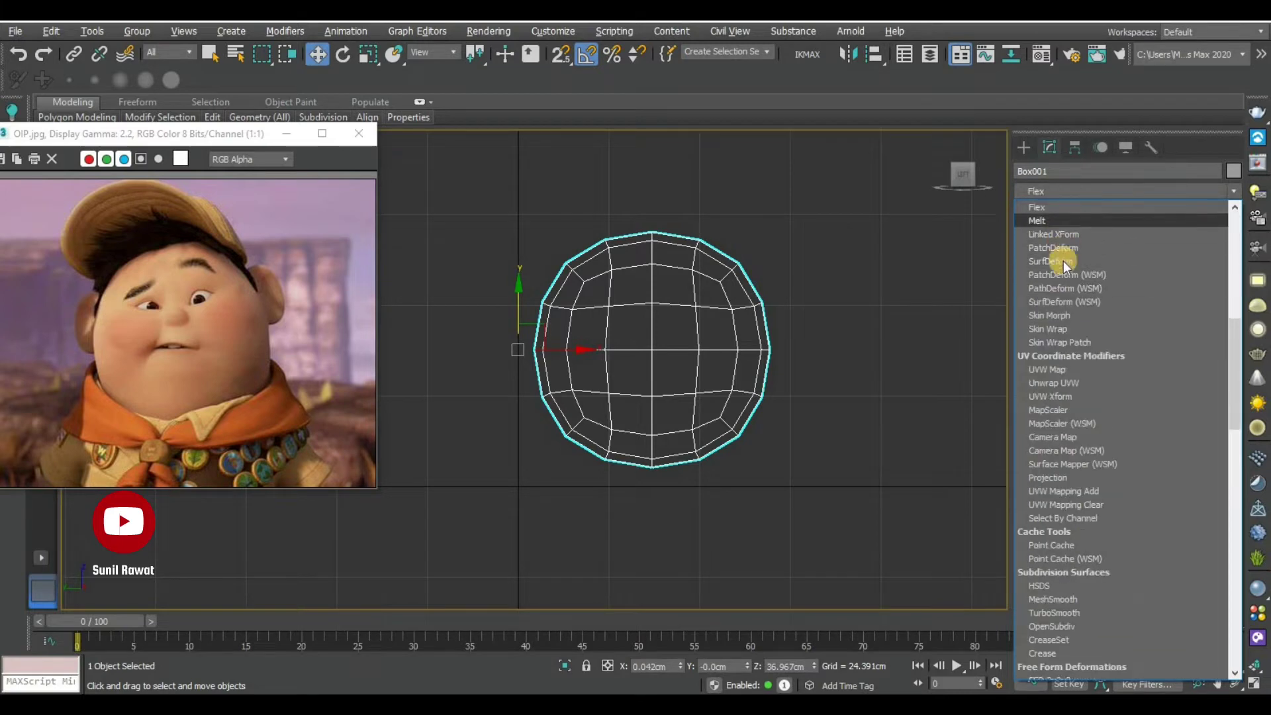
type("f")
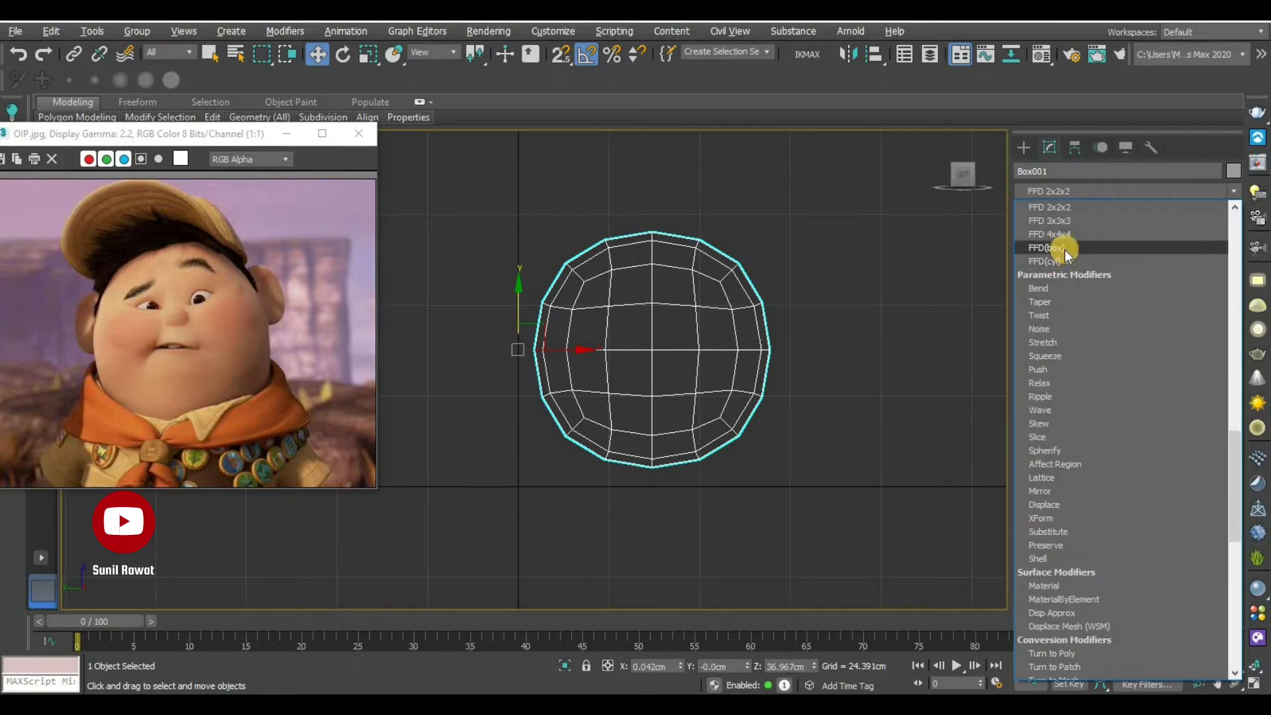
left_click(1065, 249)
In FFD Control Points, pull the bottom-left and left lattice points inward
left_click(1039, 311)
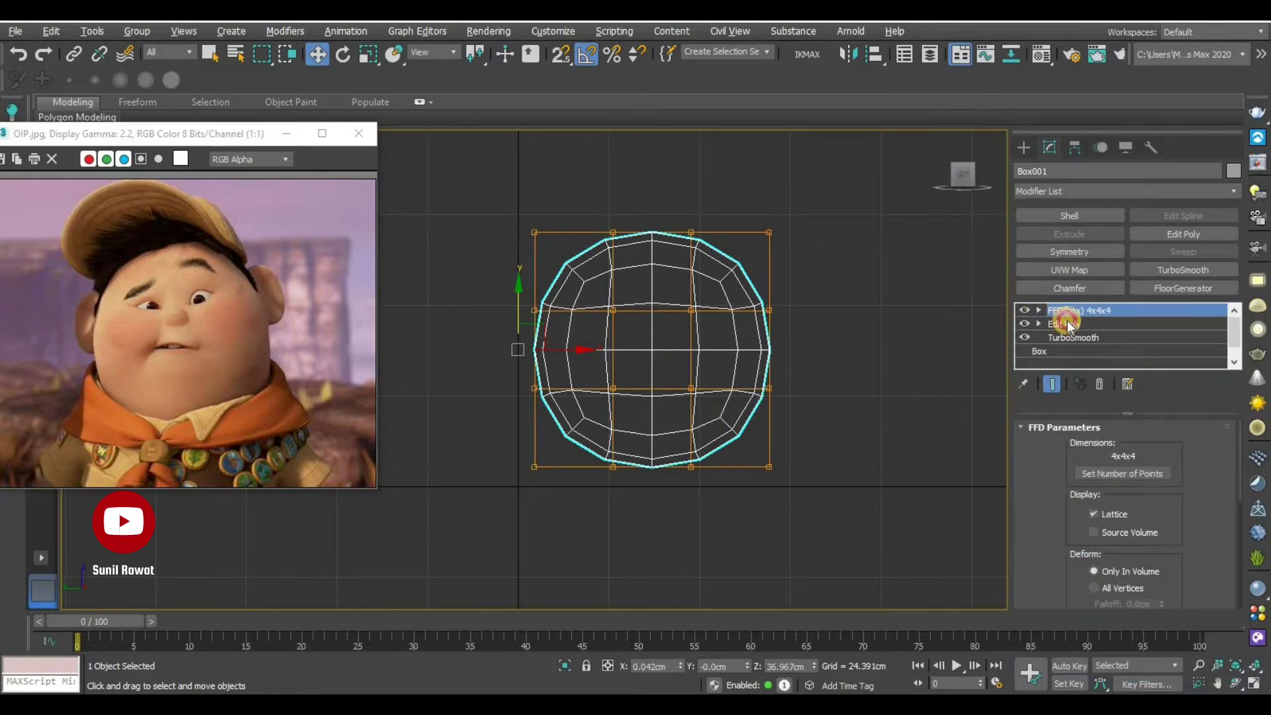
left_click(1082, 324)
mouse_move(780, 396)
middle_mouse_down()
mouse_move(804, 350)
mouse_move(764, 408)
mouse_move(738, 342)
middle_mouse_up()
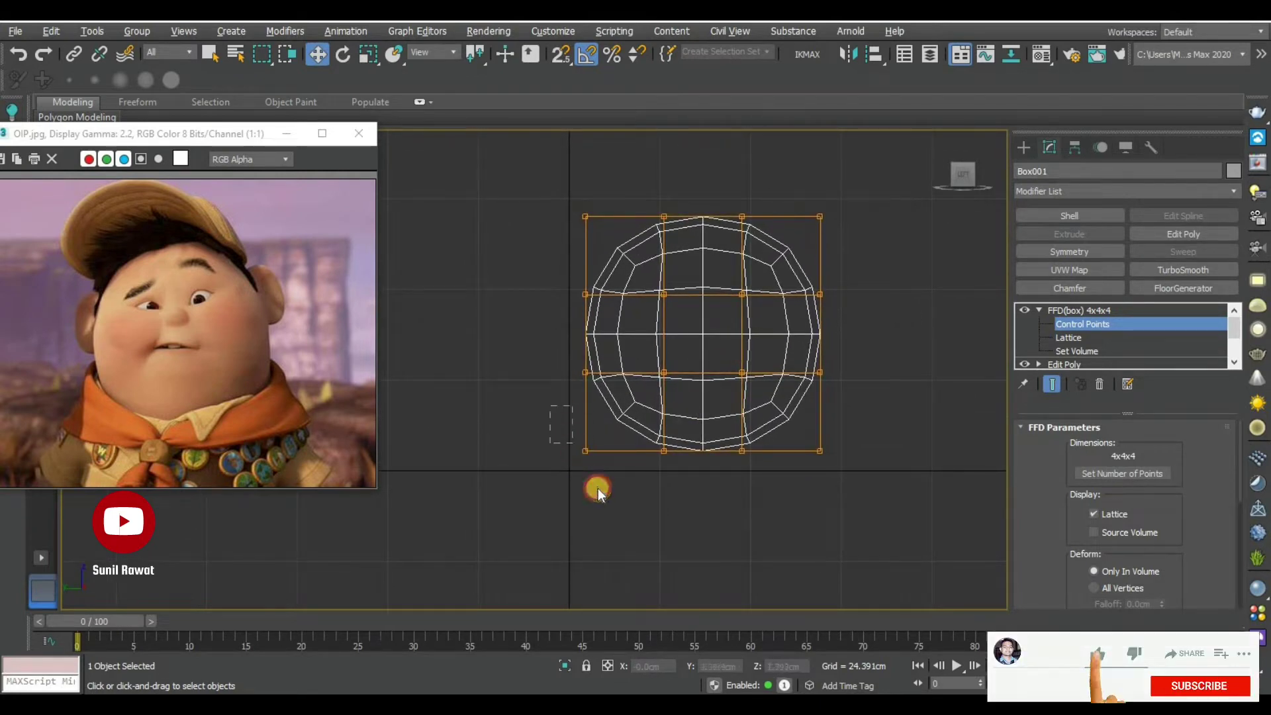
mouse_move(598, 488)
left_mouse_down()
mouse_move(575, 438)
mouse_move(636, 429)
left_mouse_up()
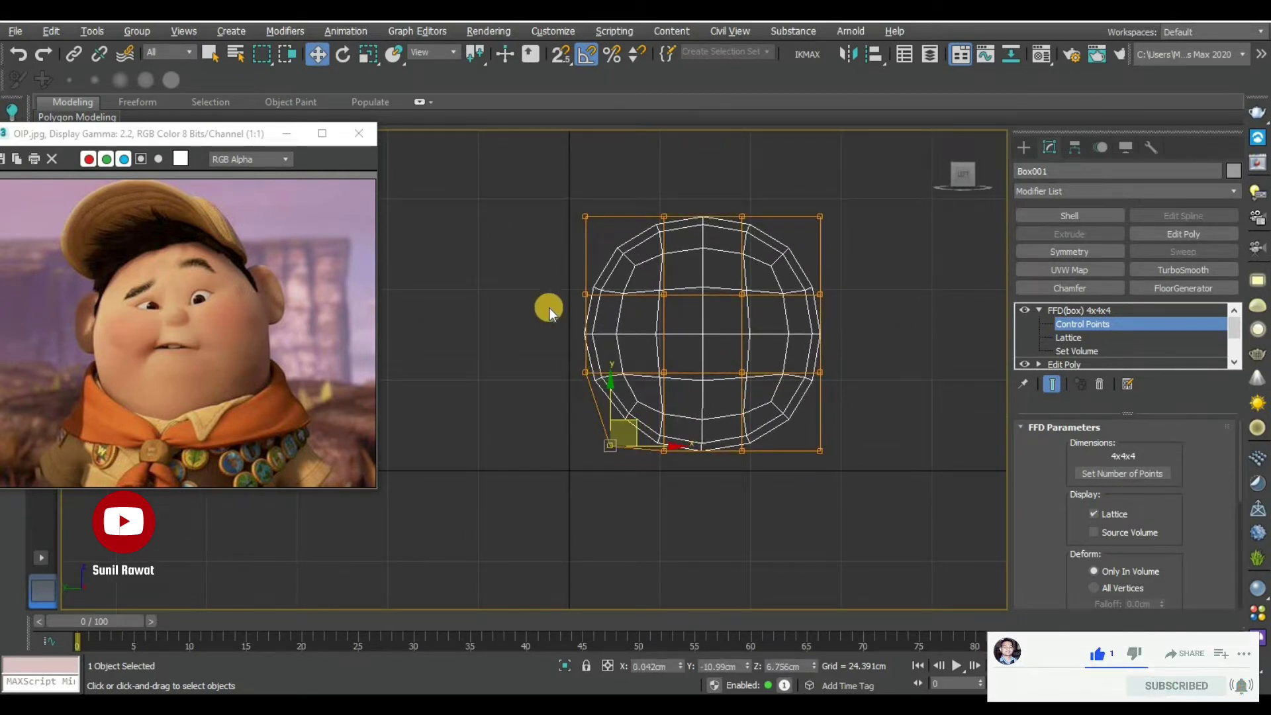
left_click_drag(619, 373, 604, 360)
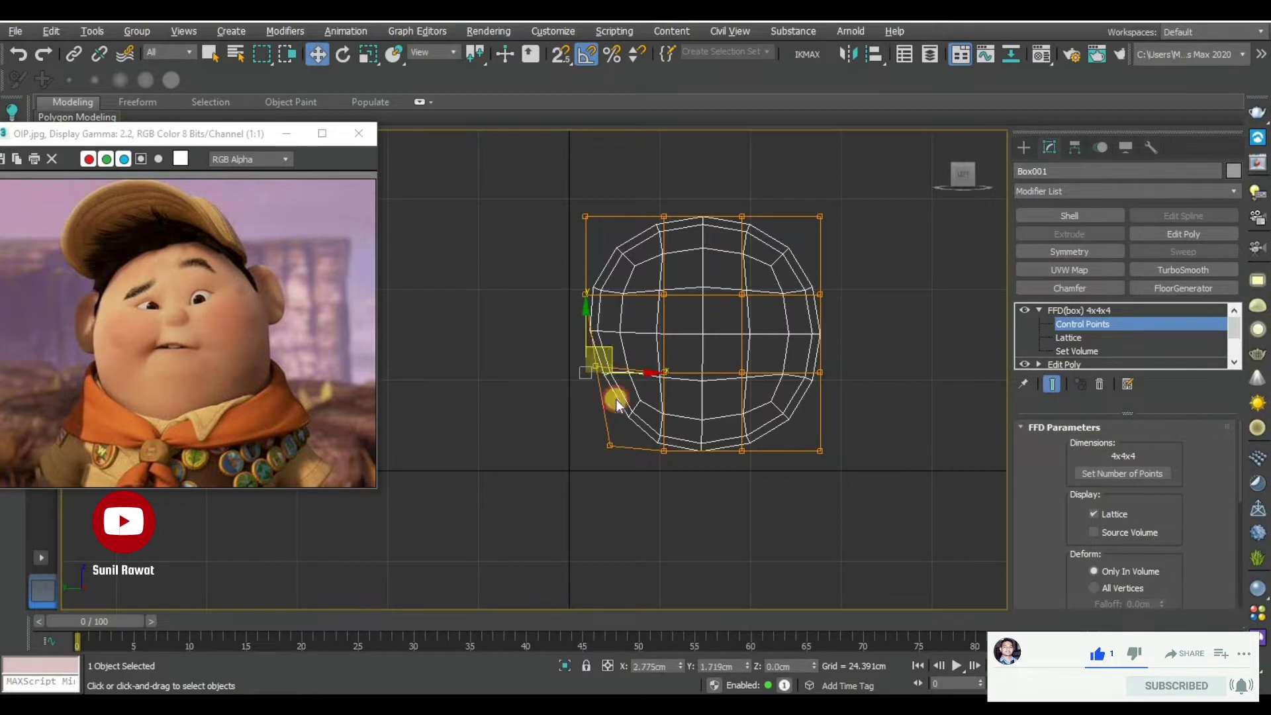
left_click_drag(666, 450, 658, 434)
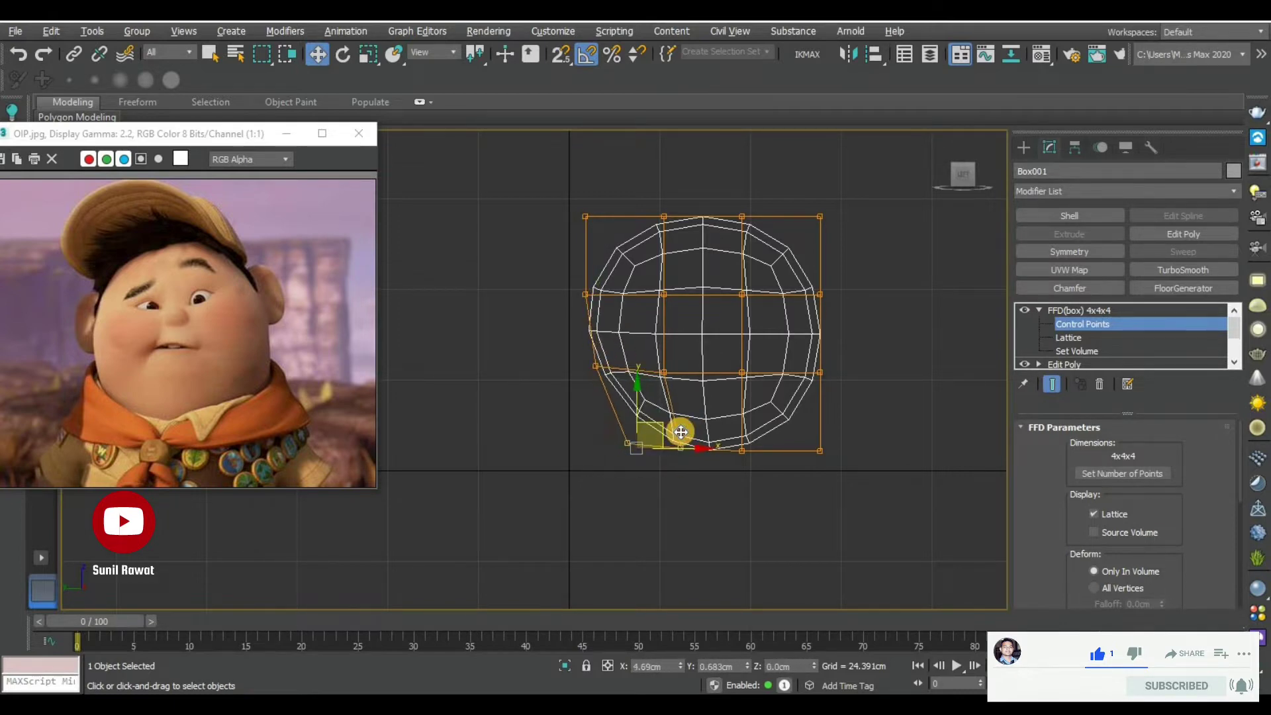
Push the bottom-right lattice points outward and move the top-right points up-left
middle_click_drag(809, 494, 756, 469)
mouse_move(654, 381)
left_mouse_down()
mouse_move(755, 476)
mouse_move(781, 477)
left_mouse_up()
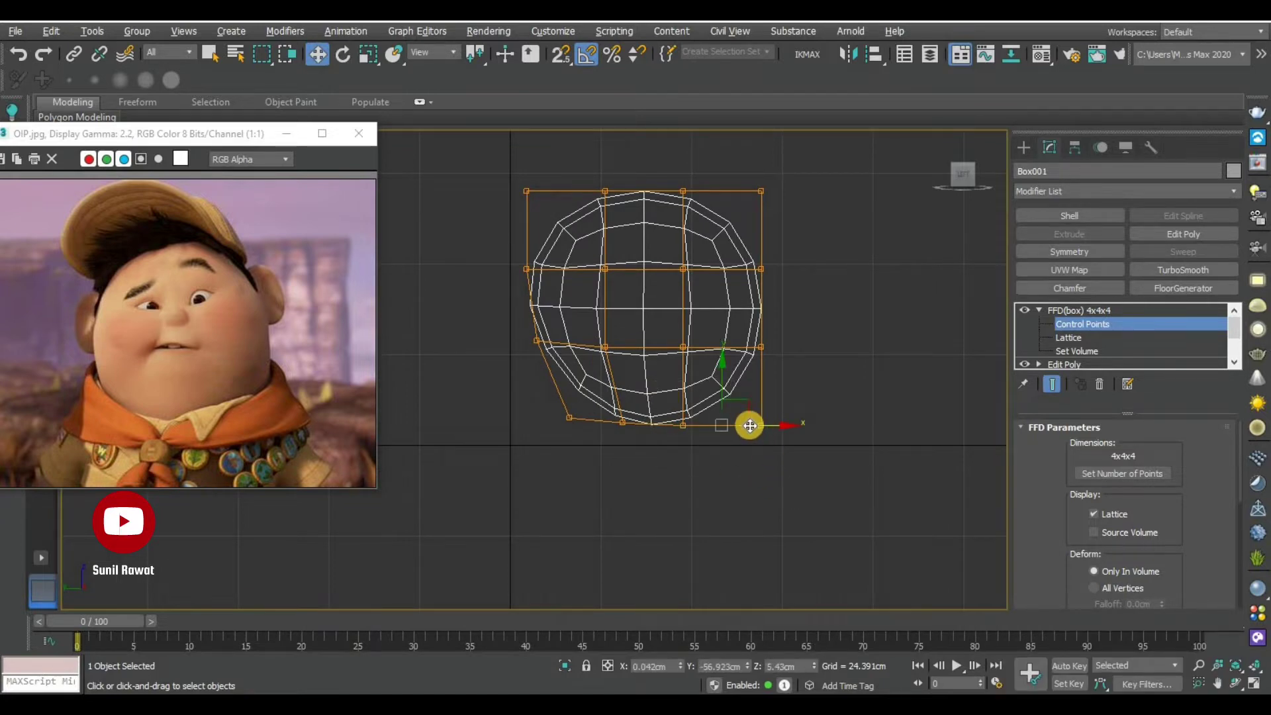
left_click_drag(757, 430, 770, 431)
left_click(766, 485)
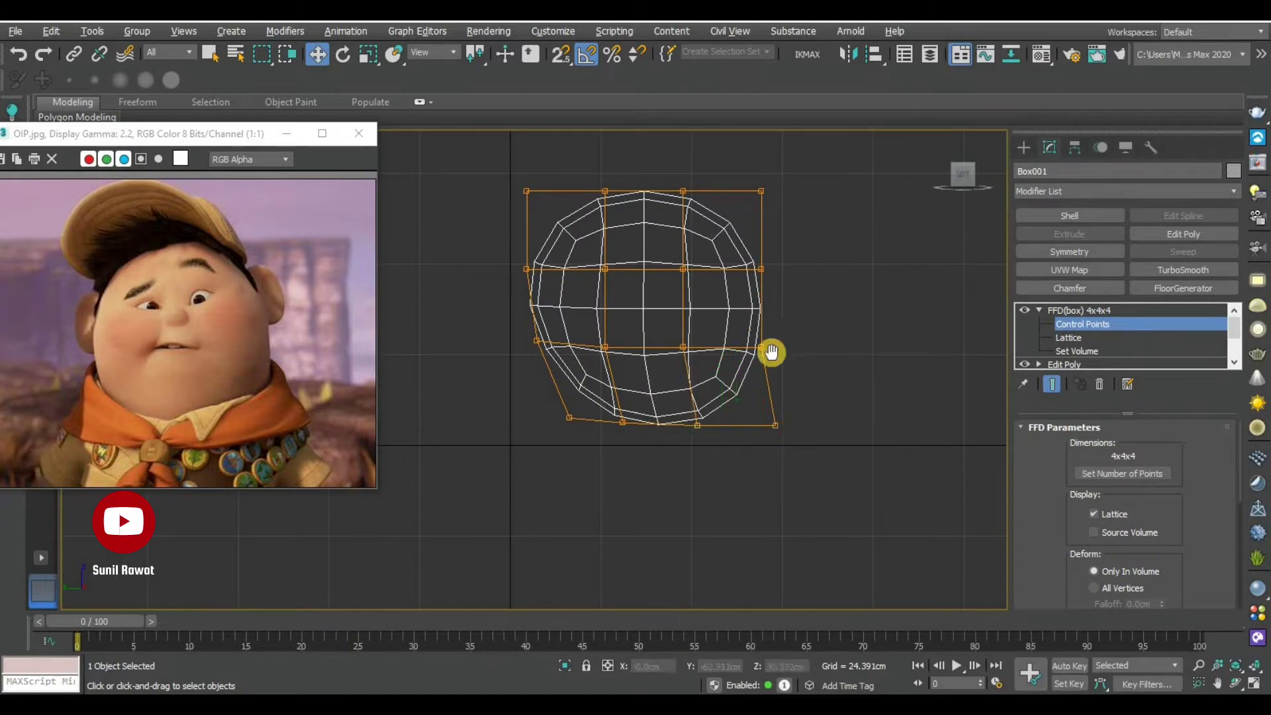
middle_click_drag(769, 355, 796, 449)
left_click_drag(678, 224, 775, 360)
left_click_drag(765, 311, 752, 284)
Lift the top lattice point up-left, then exit Control Points and restore four viewports
left_click_drag(586, 235, 653, 375)
left_click_drag(630, 284, 626, 270)
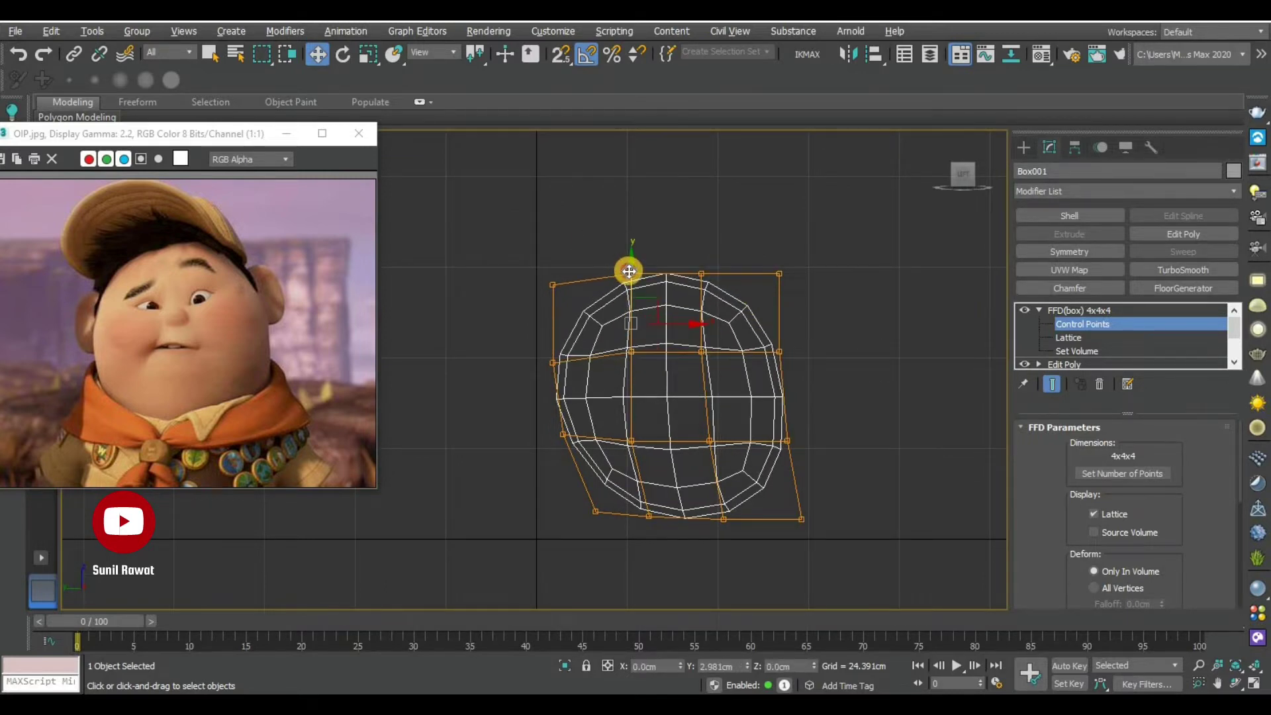
middle_click_drag(642, 484, 627, 378)
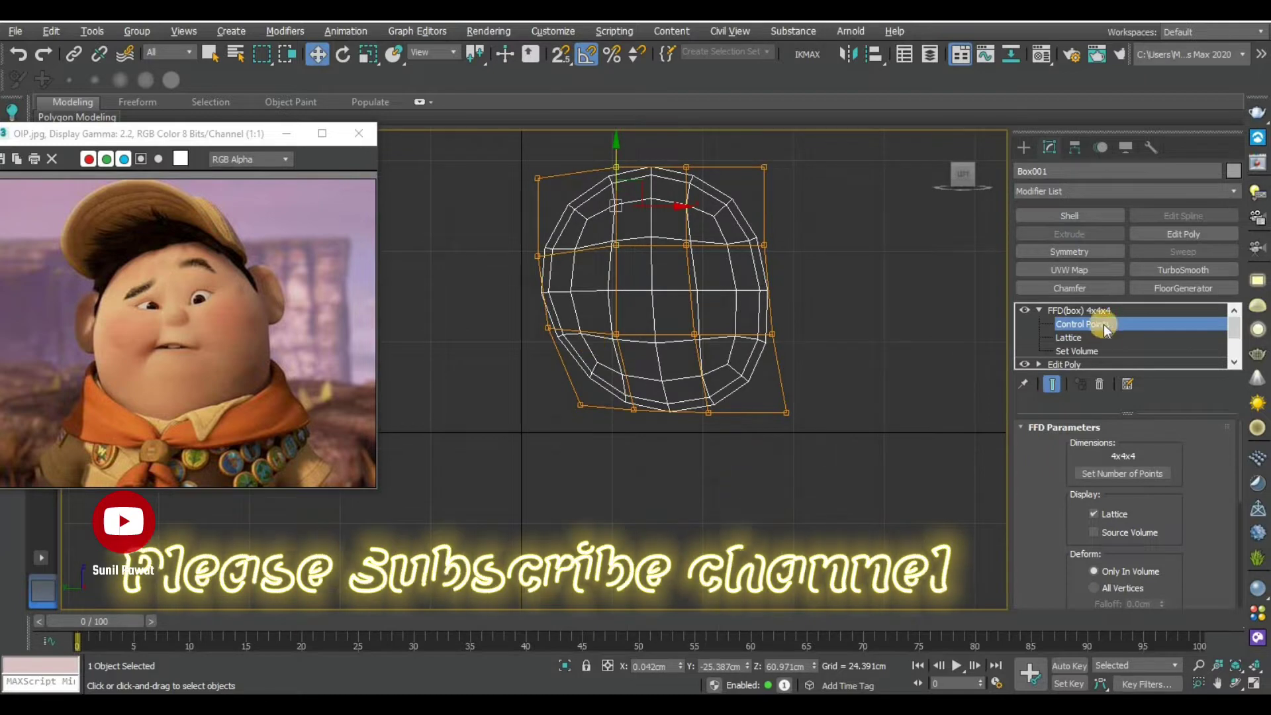
left_click(1079, 311)
key("alt+w")
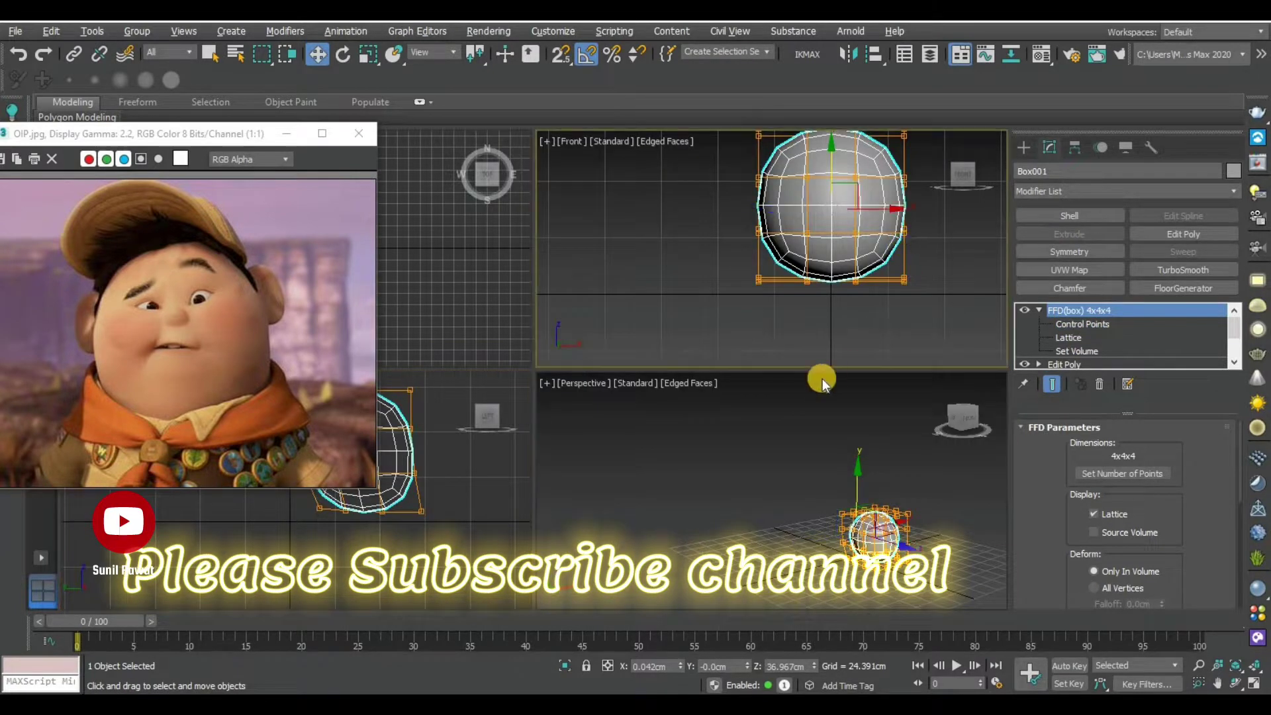
Maximize the Front view, re-enter FFD Control Points and select the right-middle points
key("alt+w")
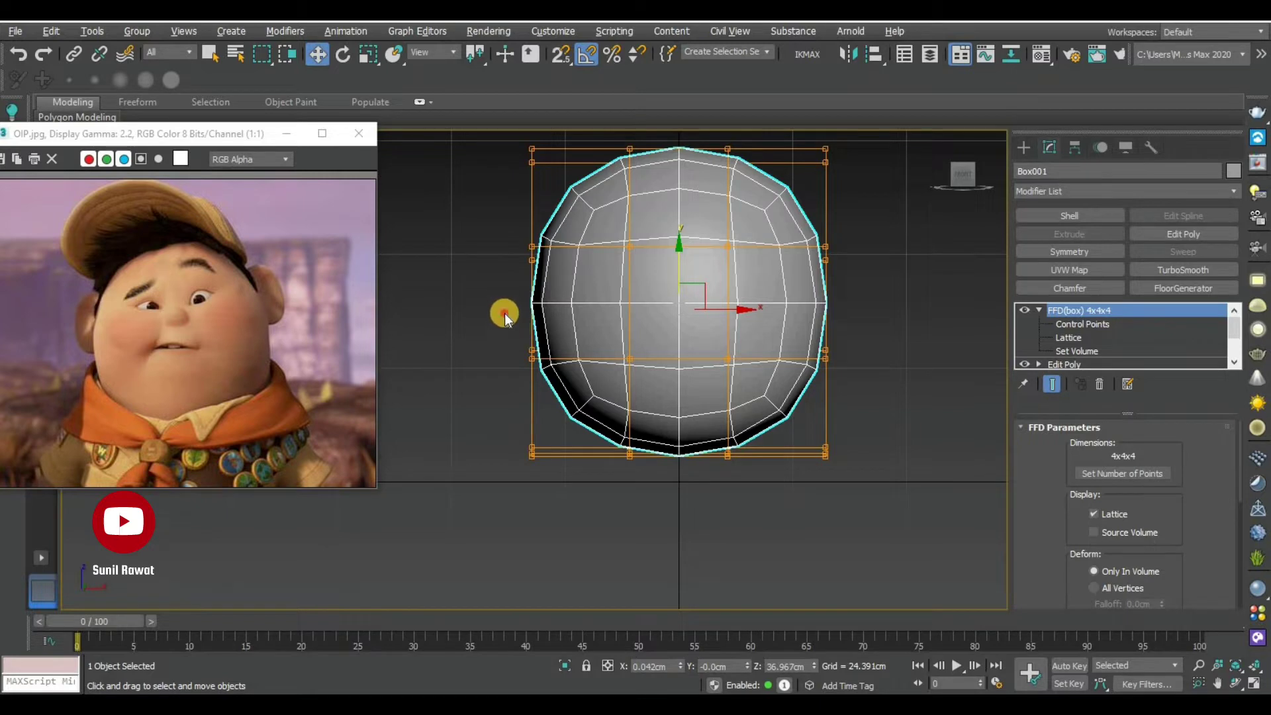
left_click(816, 345)
left_click_drag(805, 323, 805, 324)
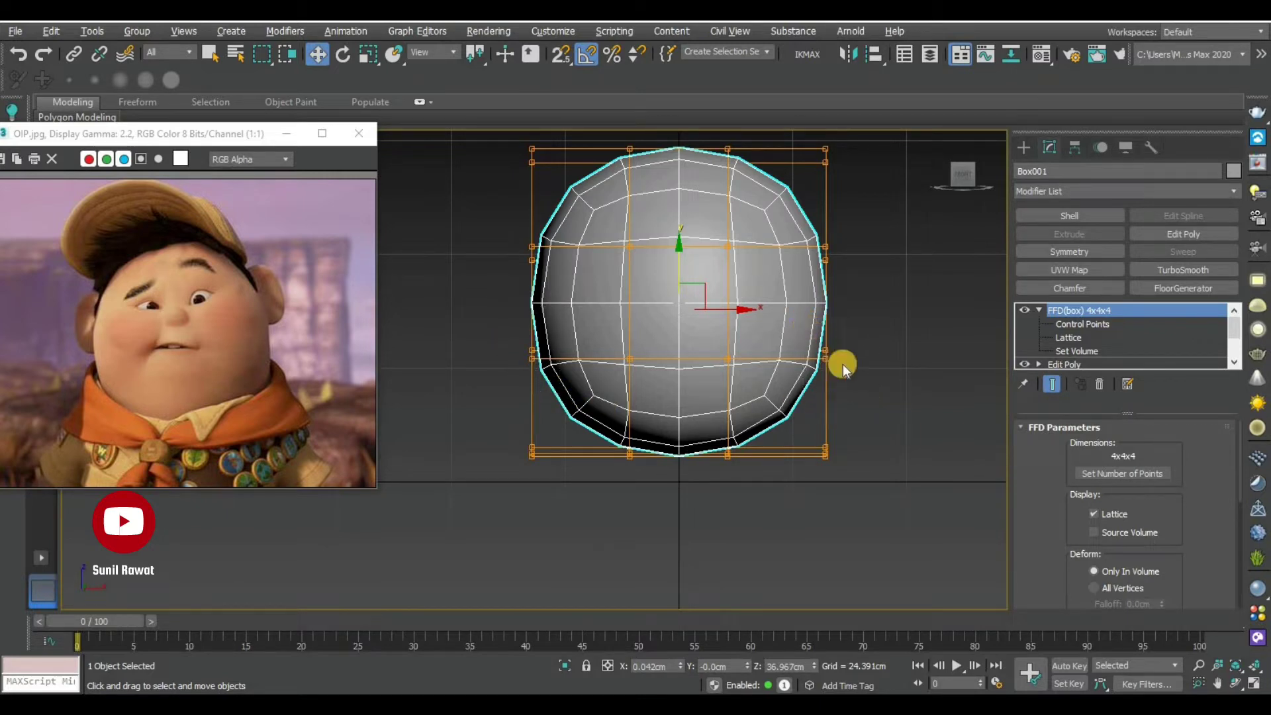
left_click(1089, 325)
left_click_drag(837, 363, 778, 329)
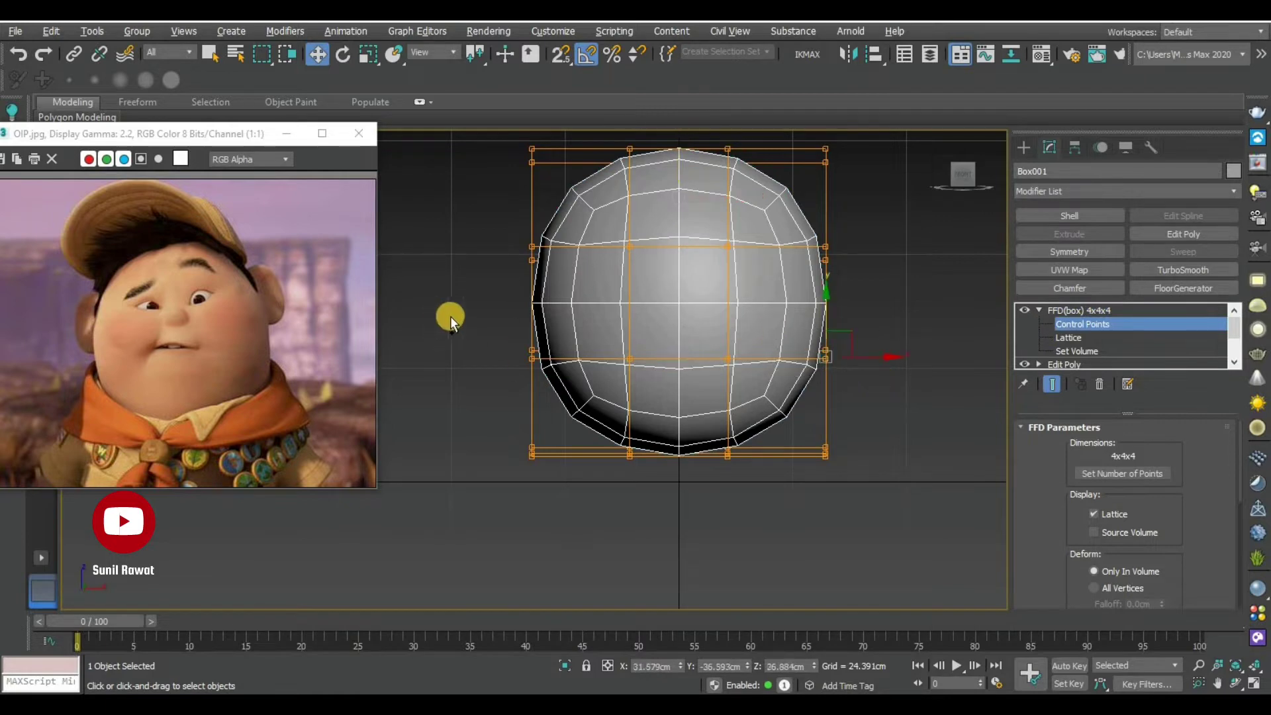
left_click_drag(552, 392, 552, 392)
Select the cheek-level lattice row in the side view, then return to the maximized Front view
key("alt+w")
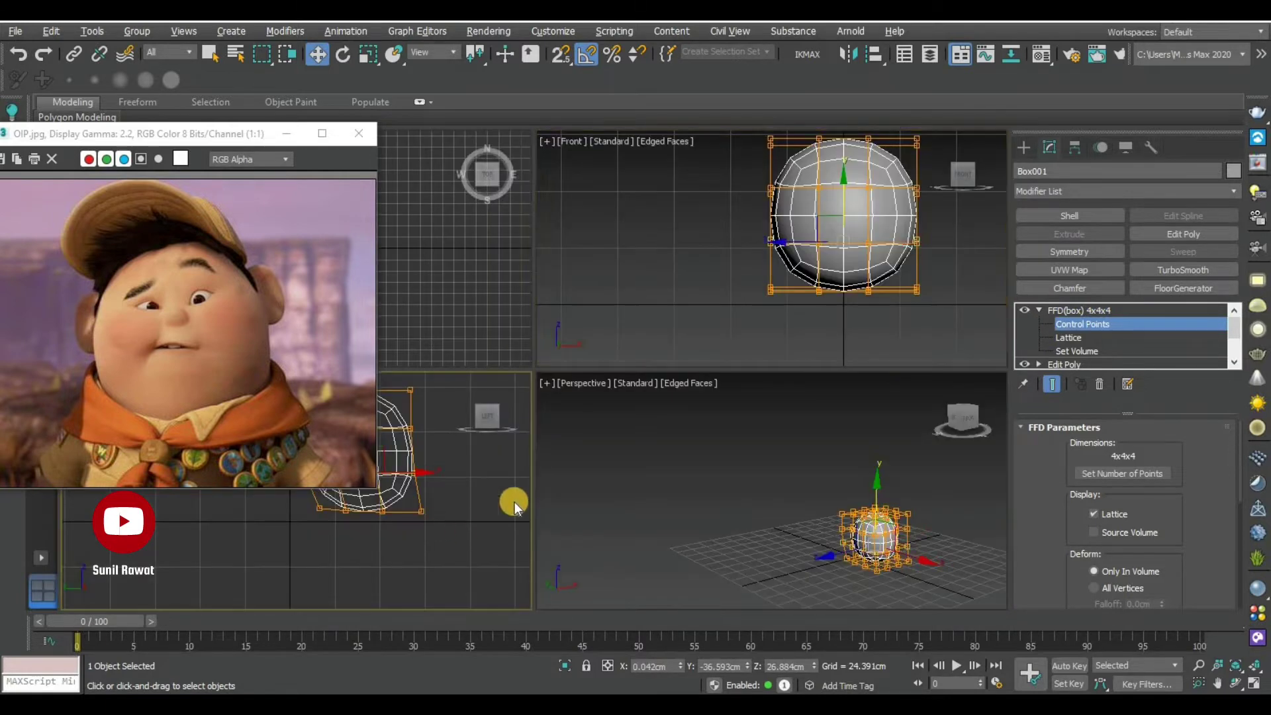
middle_click(514, 502)
key("alt+w")
middle_click_drag(630, 506, 568, 514)
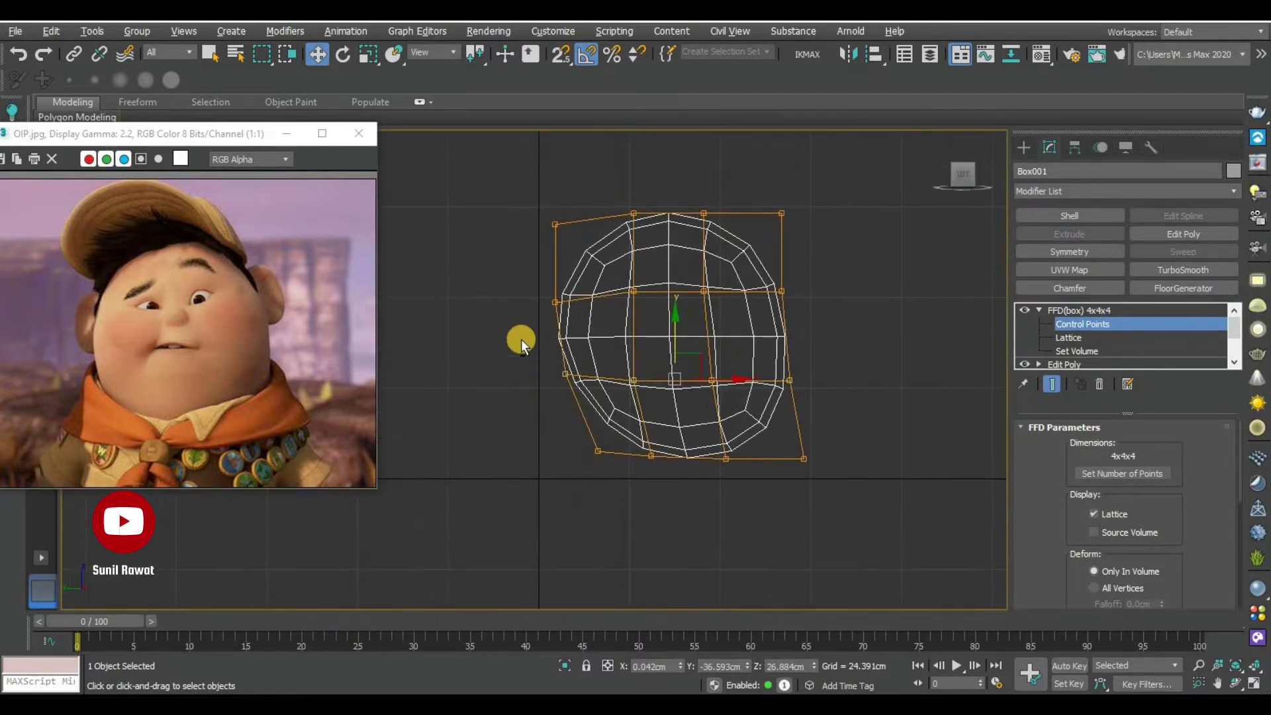
left_click_drag(522, 340, 626, 423)
left_click_drag(670, 505, 670, 507)
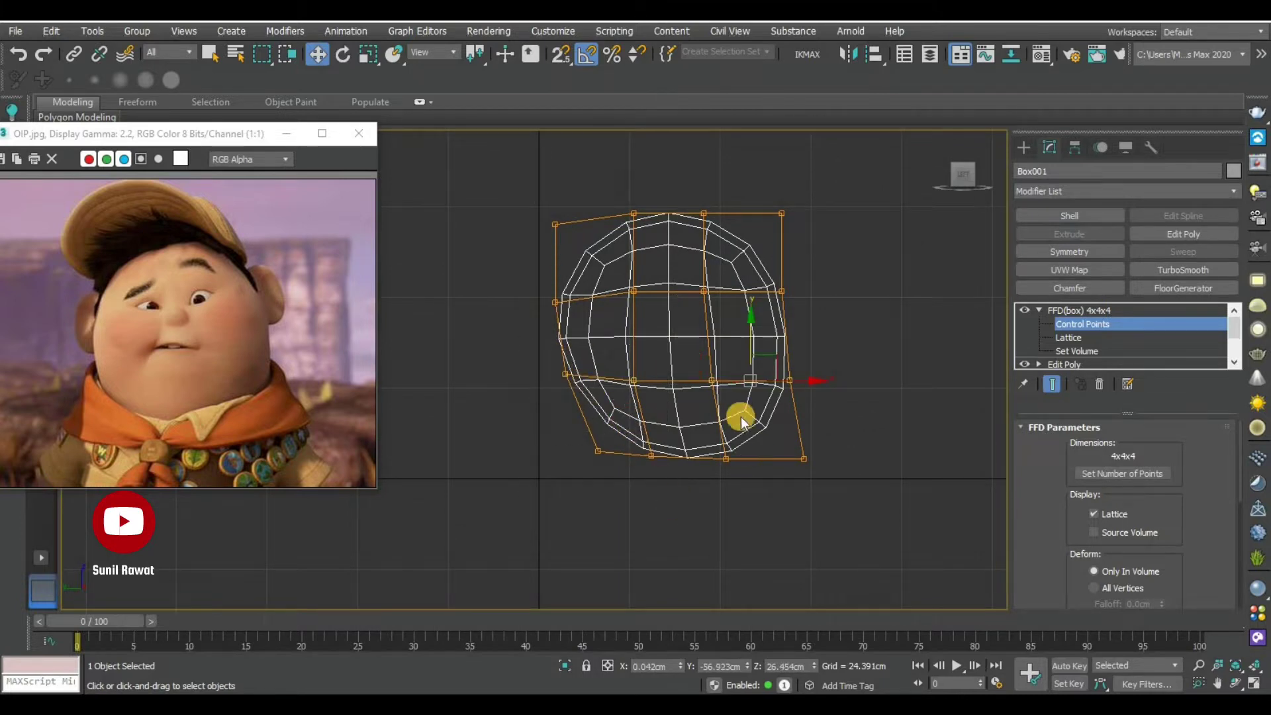
key("alt+w")
middle_click(837, 304)
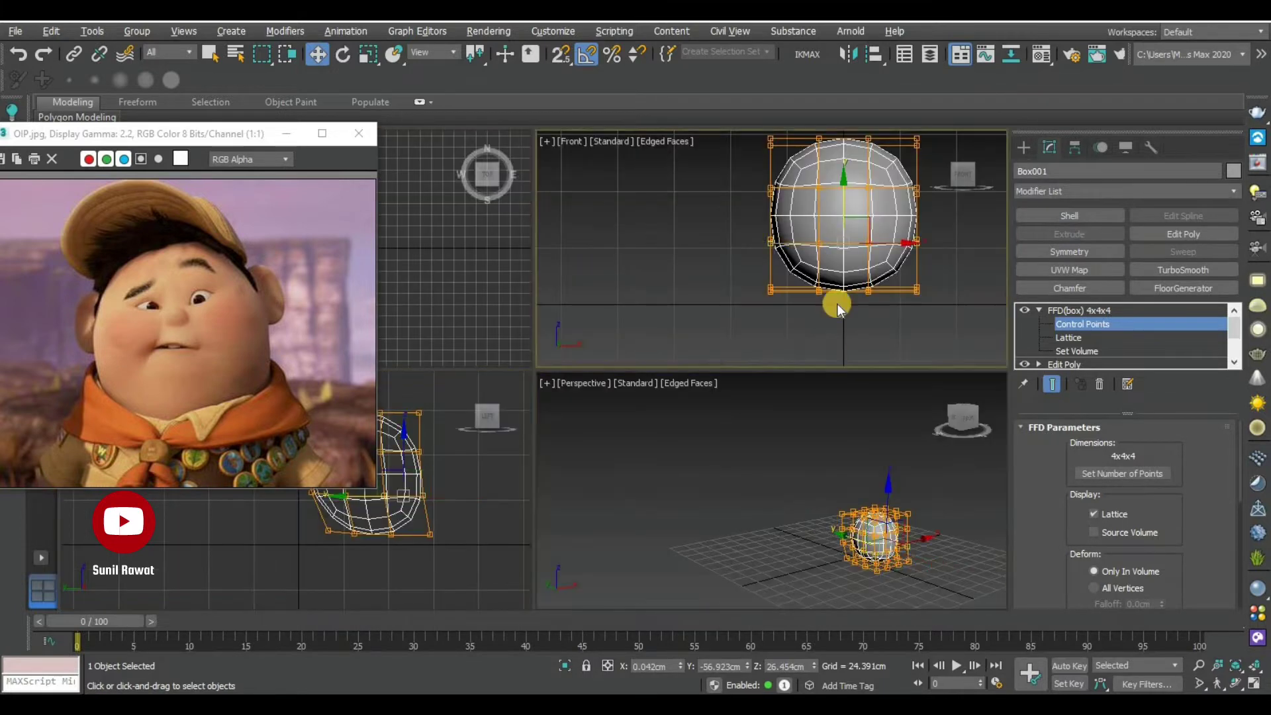
key("alt+w")
Scale the middle lattice row outward on X to bulge the cheeks, then lift it slightly
key("r")
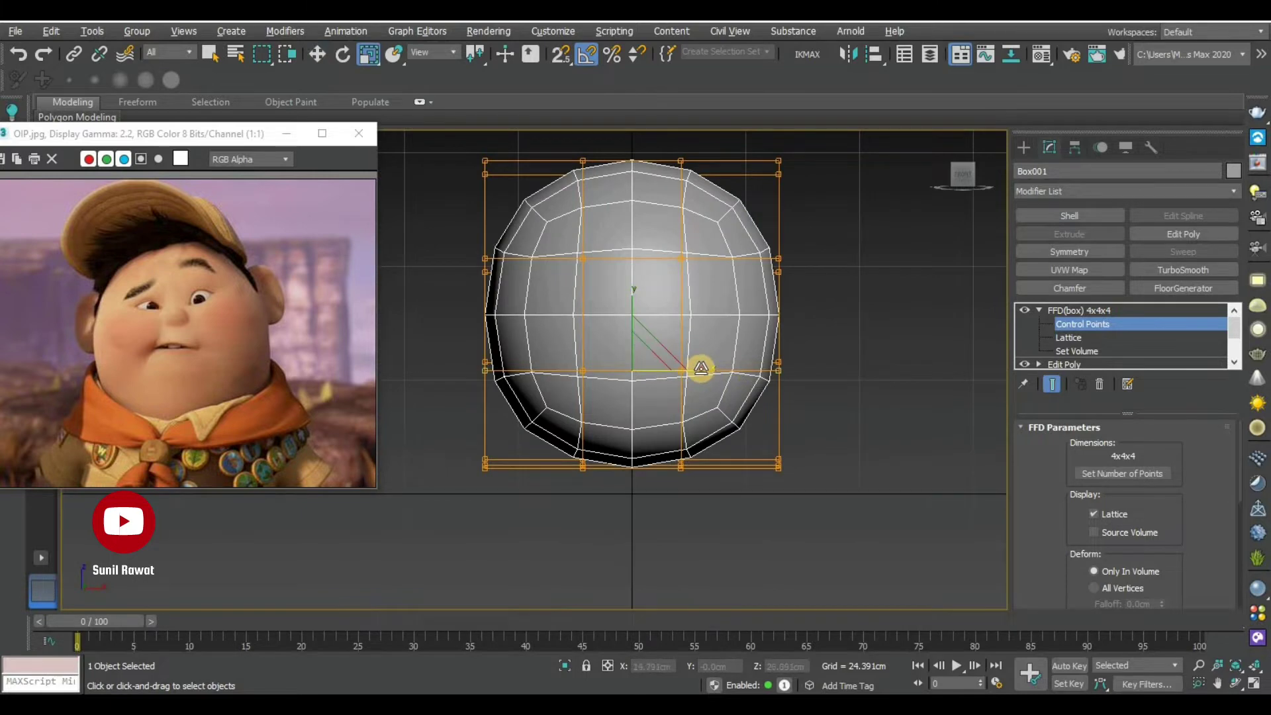
left_click_drag(702, 369, 689, 369)
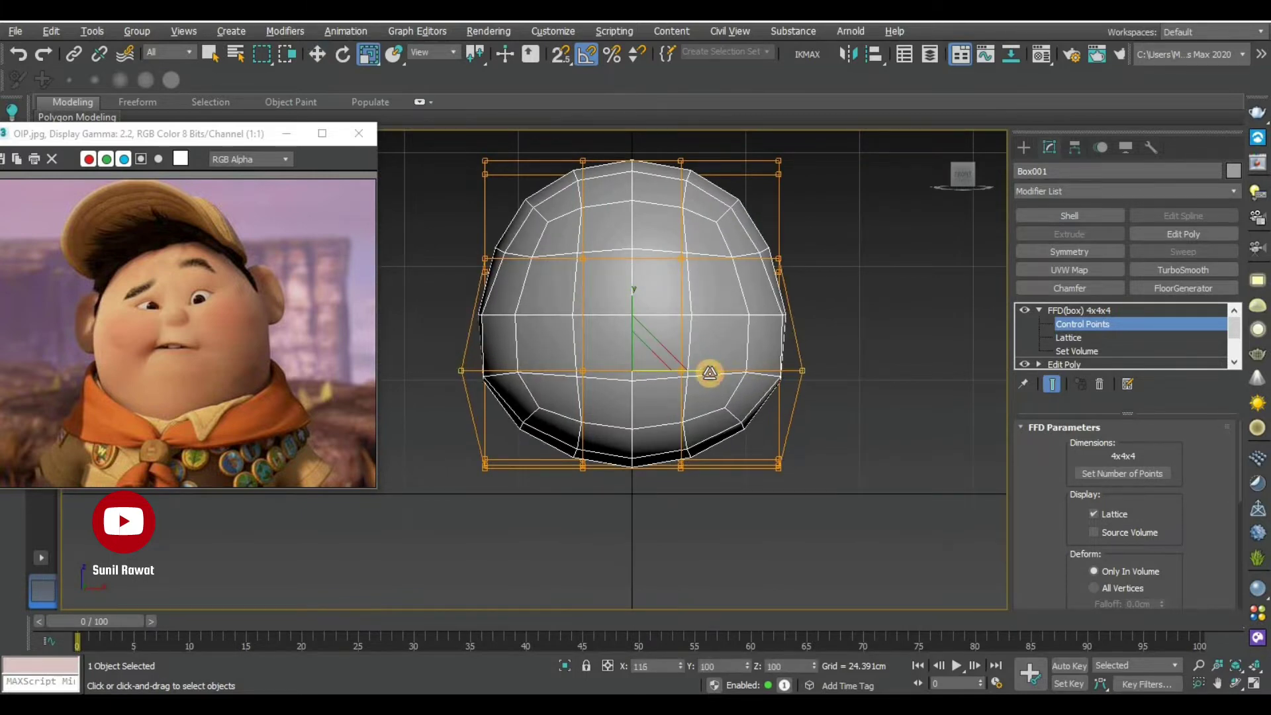
middle_click_drag(681, 342, 710, 358)
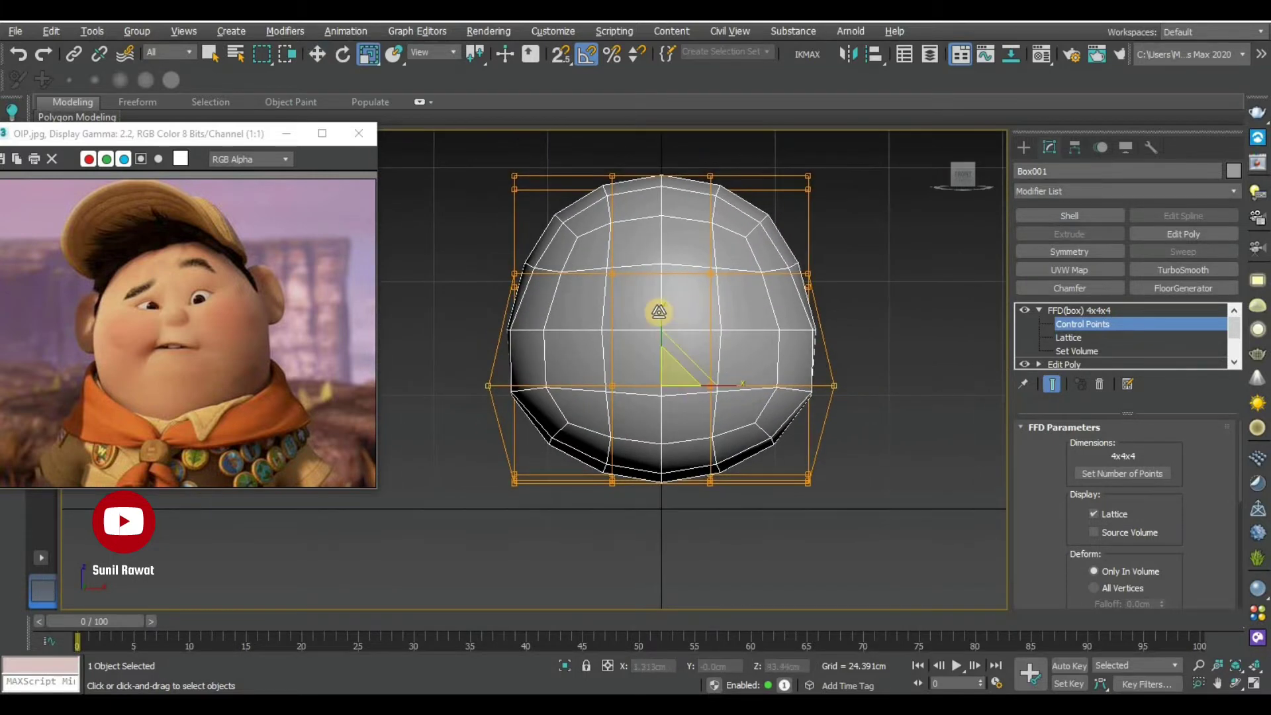
left_click_drag(661, 313, 663, 315)
key("w")
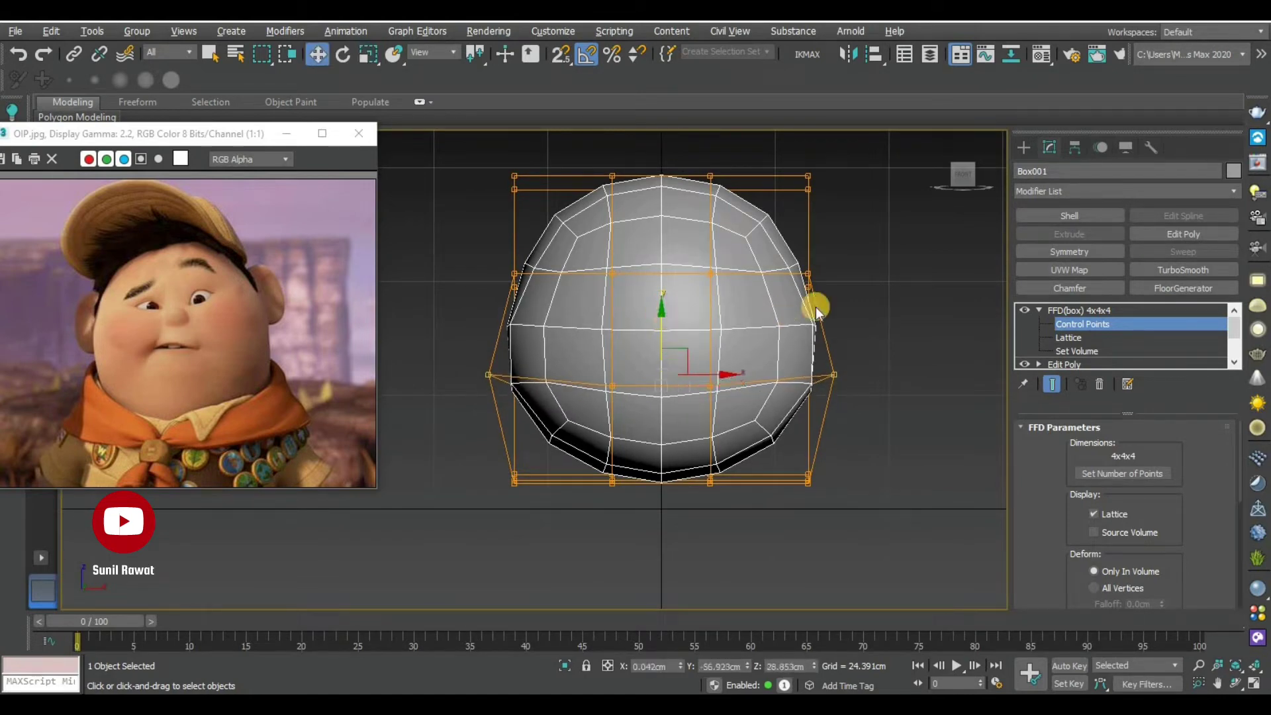
left_click(804, 274)
left_click_drag(797, 257, 837, 317)
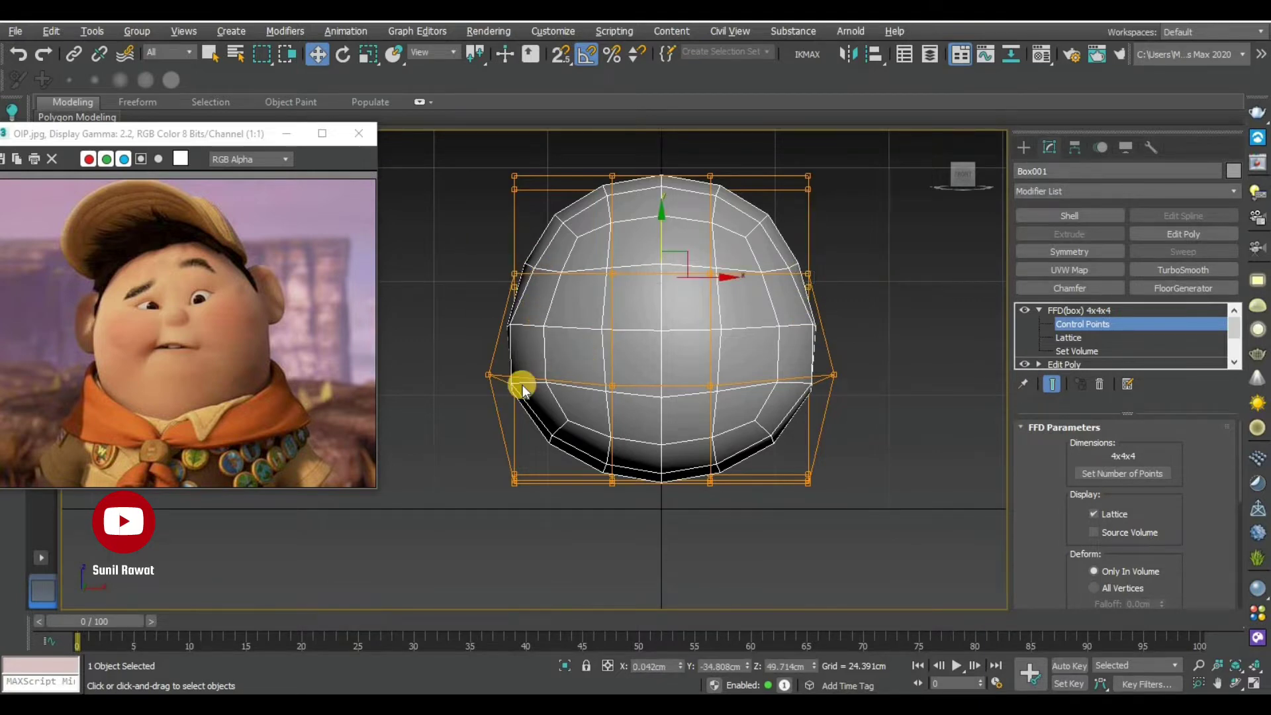
Scale the upper-middle FFD lattice row outward on X to widen the head
key("alt+w")
right_click(455, 479)
key("alt+w")
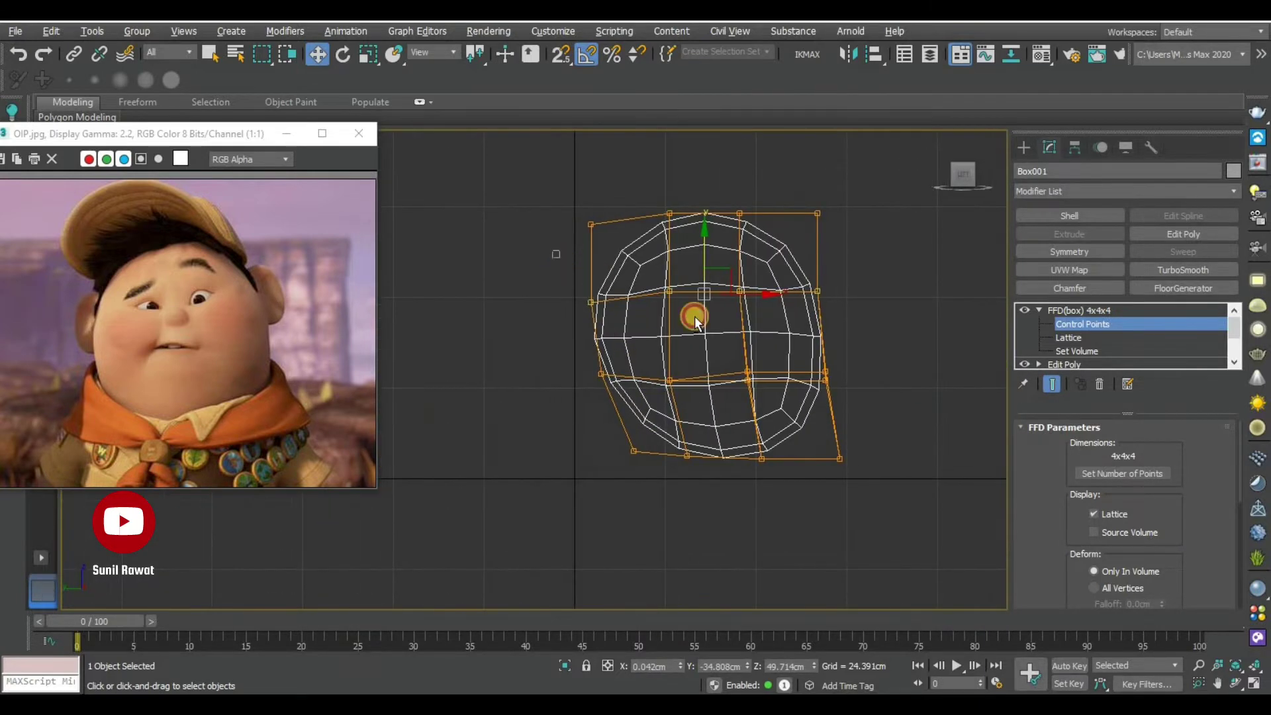
left_click(816, 306)
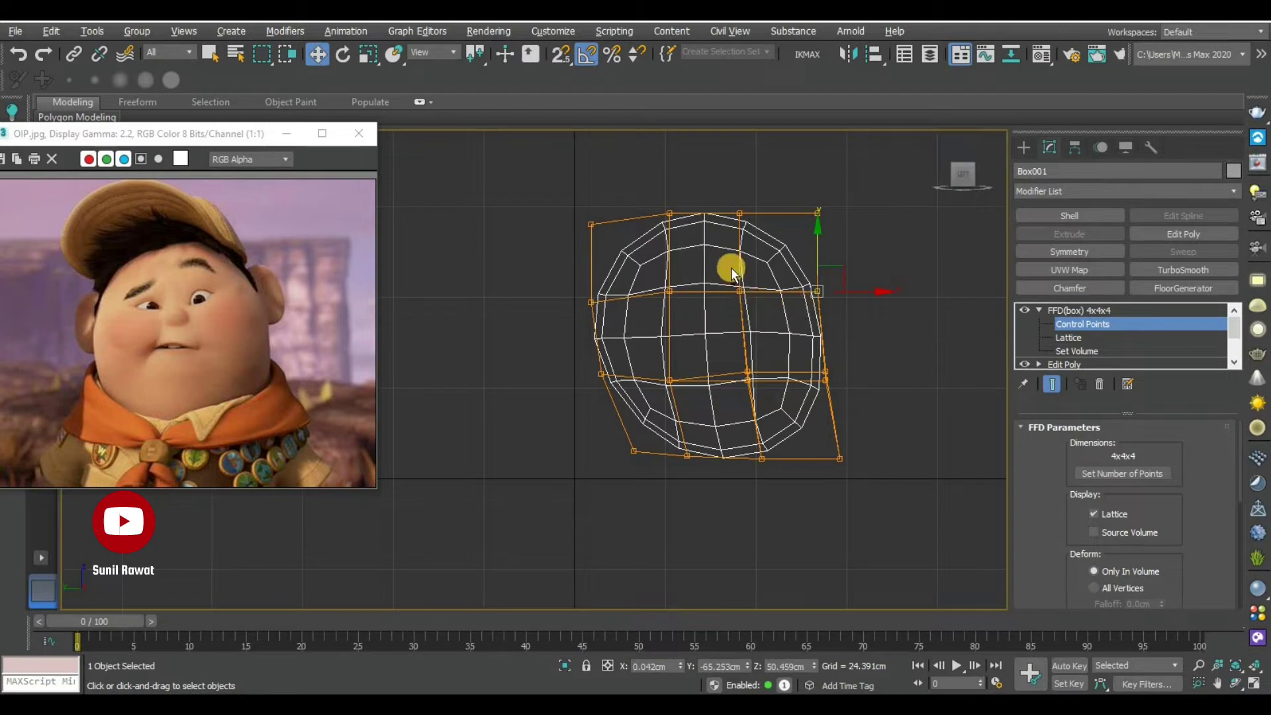
key("alt+w")
right_click(827, 305)
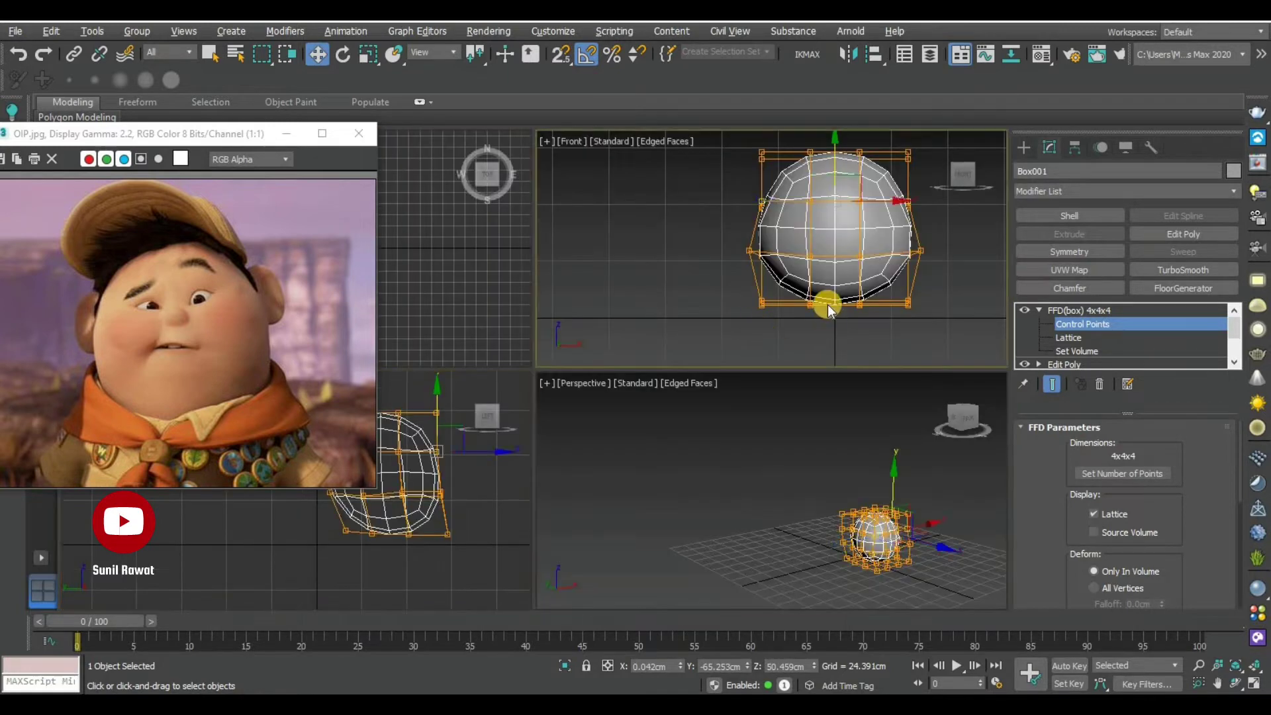
key("alt+w")
key("r")
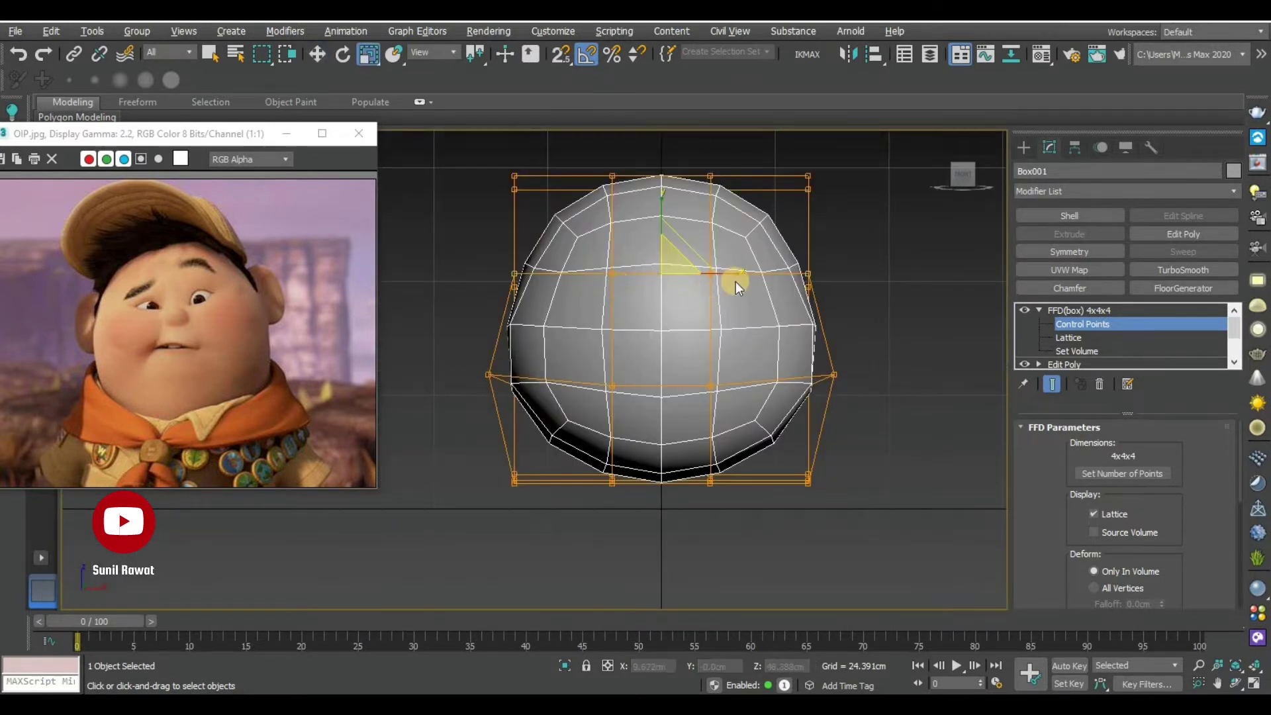
left_click_drag(732, 273, 737, 275)
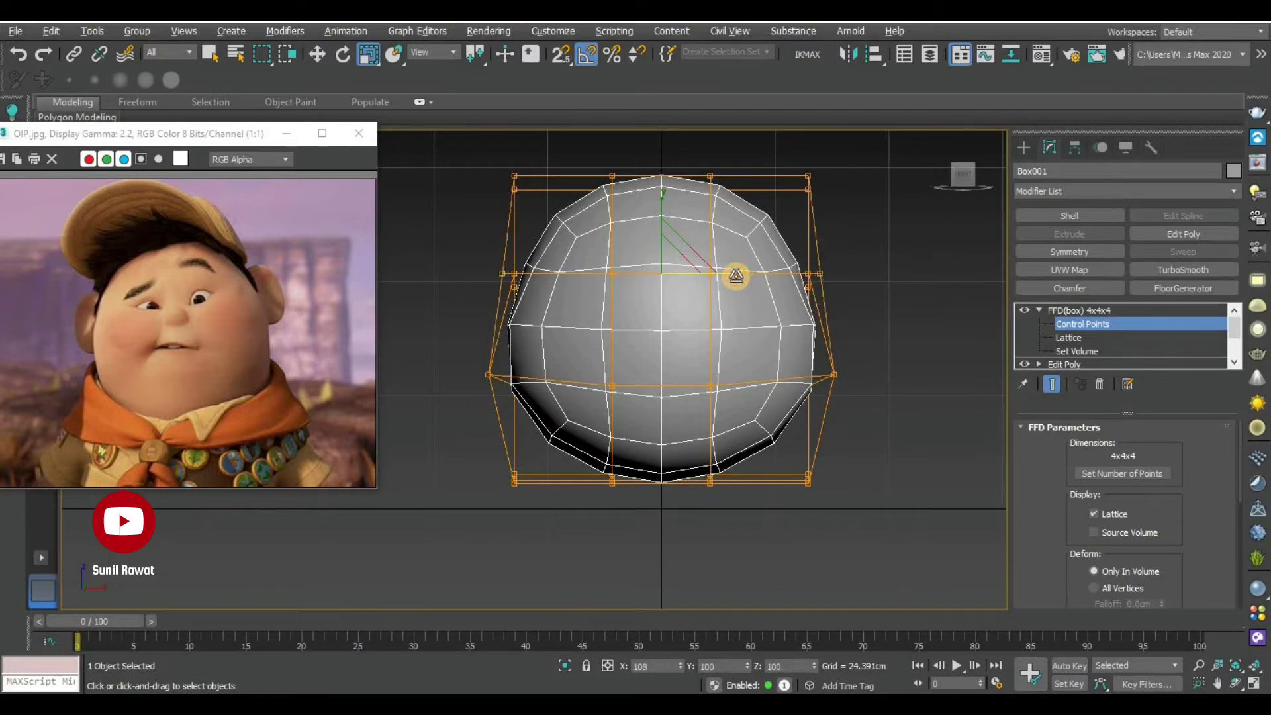
Box-select the top lattice row and move it up to raise the head's top
middle_click_drag(826, 298, 826, 343)
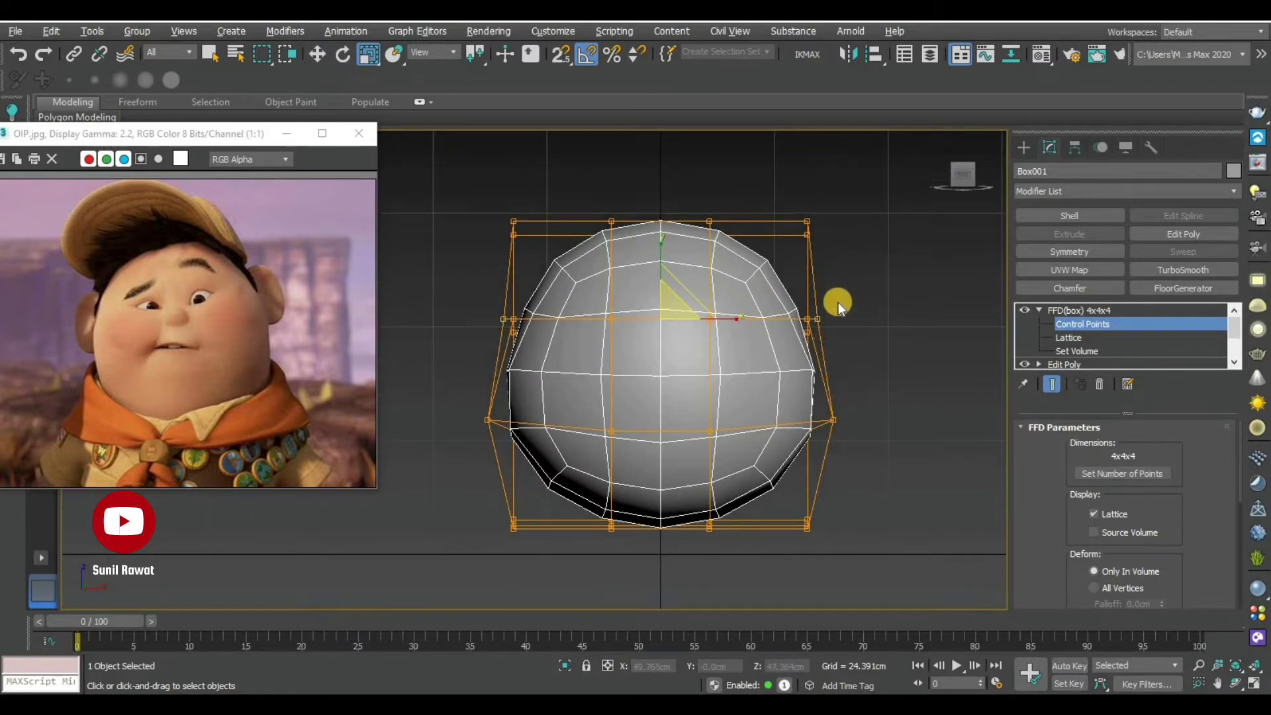
left_click_drag(547, 165, 788, 280)
key("w")
left_click_drag(660, 179, 661, 168)
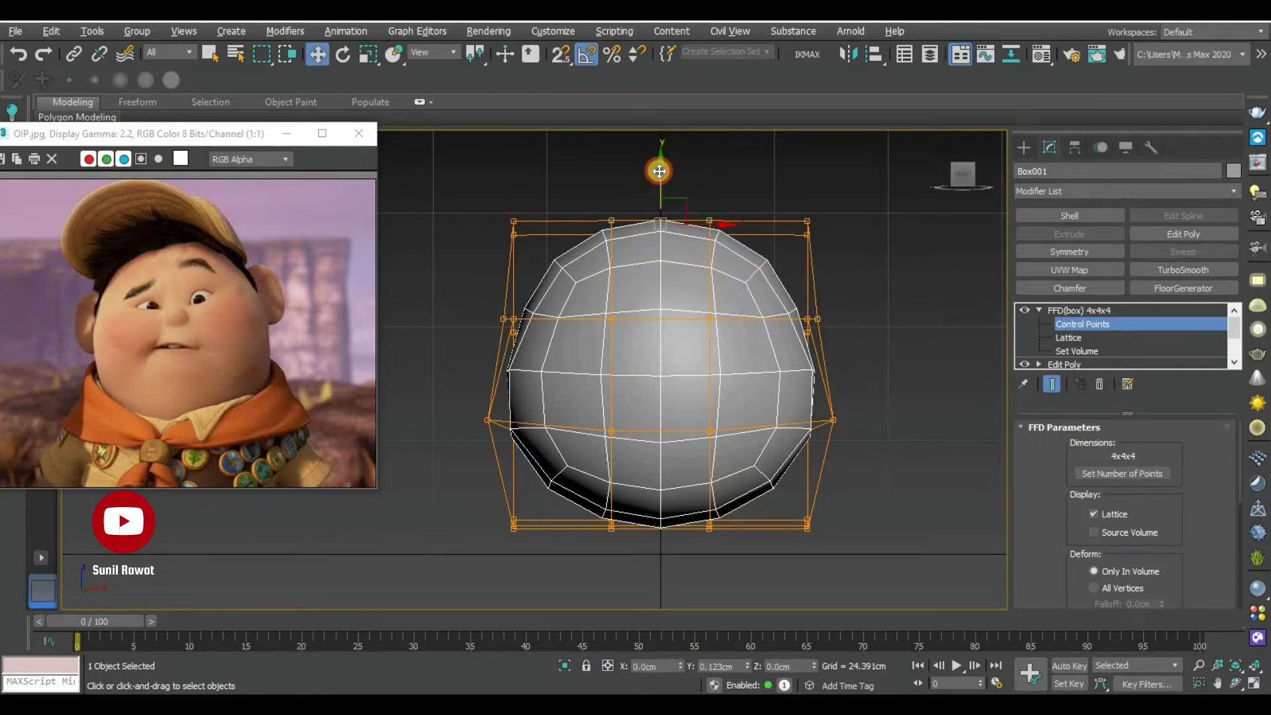
Select the bottom-middle lattice points and move them down to lengthen the chin
middle_click_drag(693, 457, 704, 355)
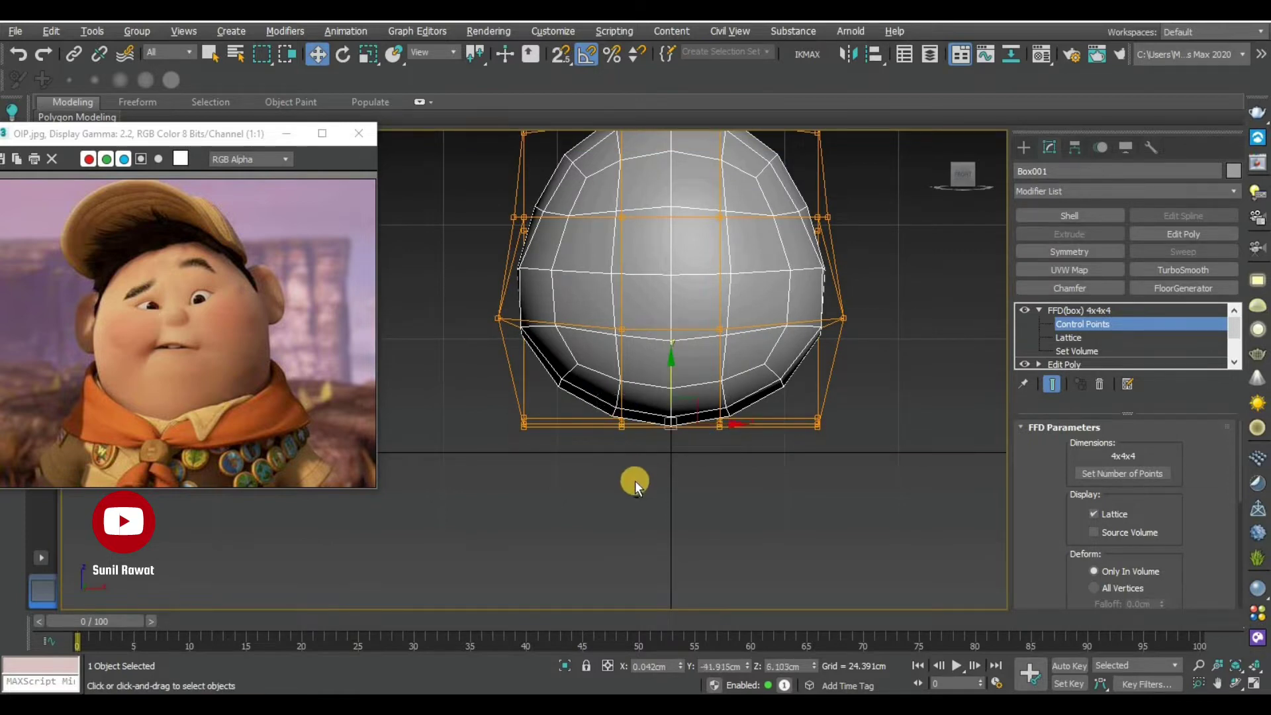
key("alt+w")
left_click(426, 554)
key("alt+w")
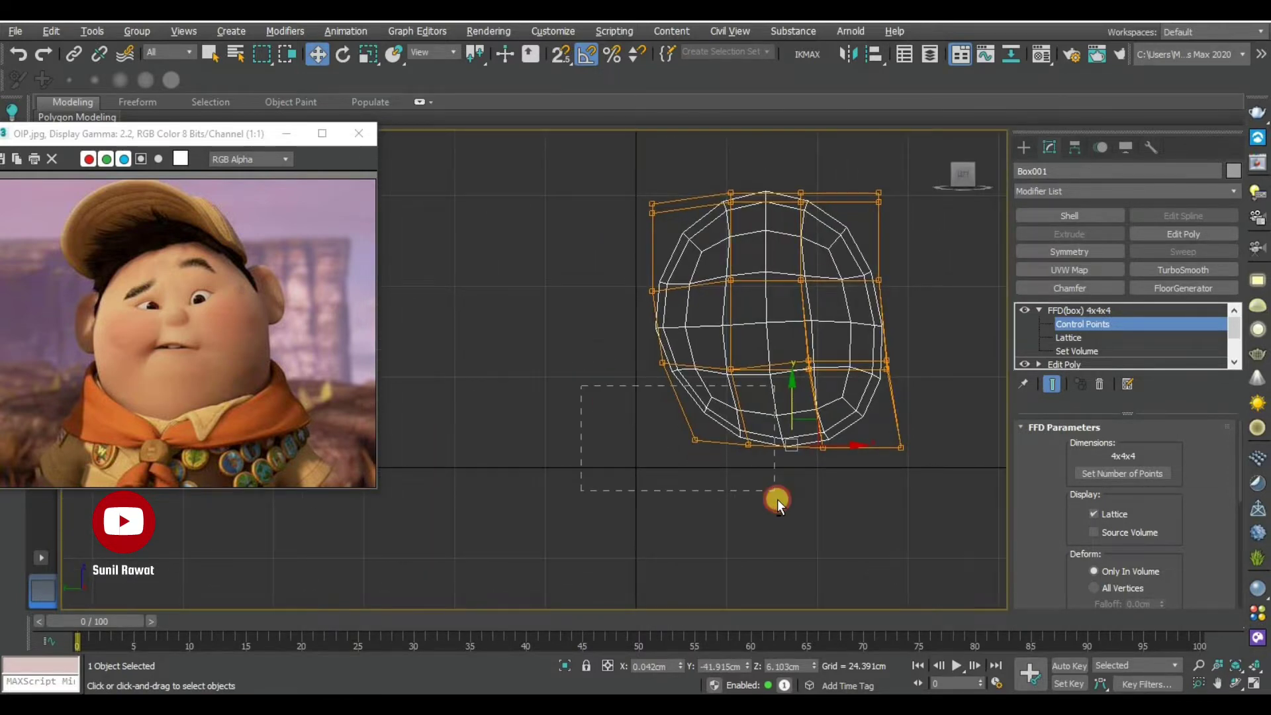
key("alt+w")
left_click(809, 304)
key("alt+w")
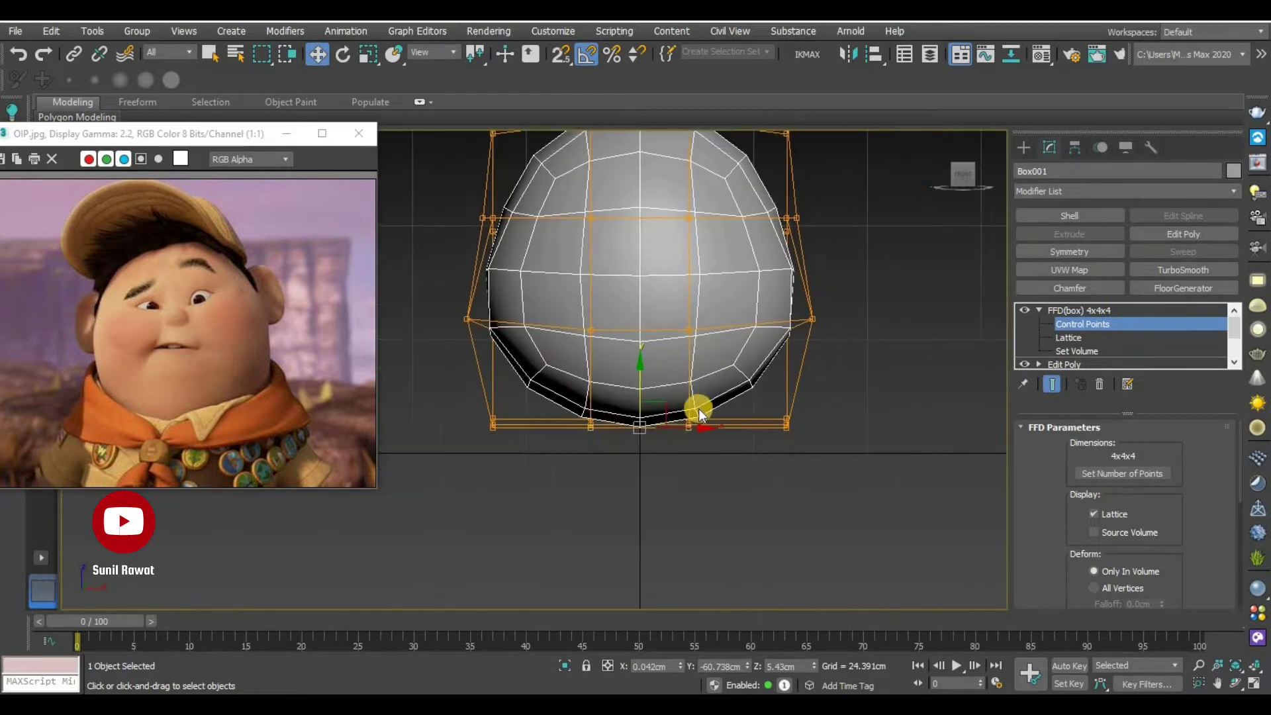
middle_click_drag(698, 408, 678, 422)
key("r")
left_click_drag(563, 423, 668, 449)
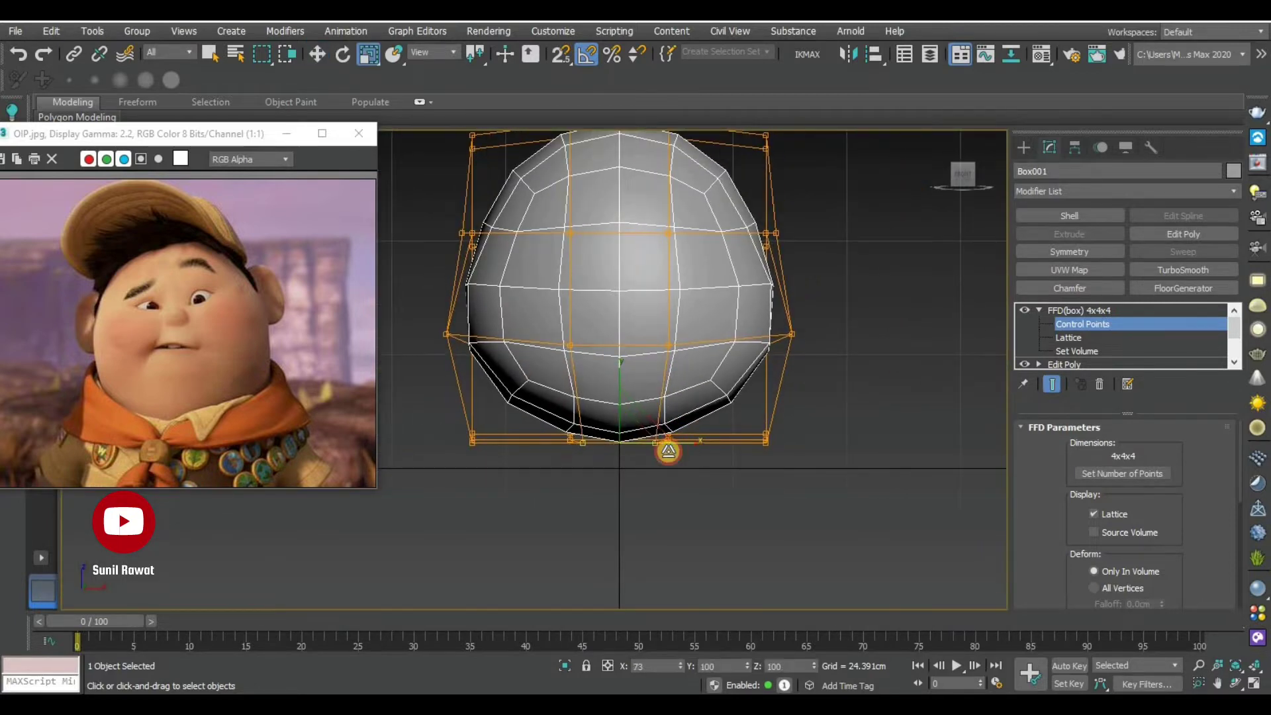
key("w")
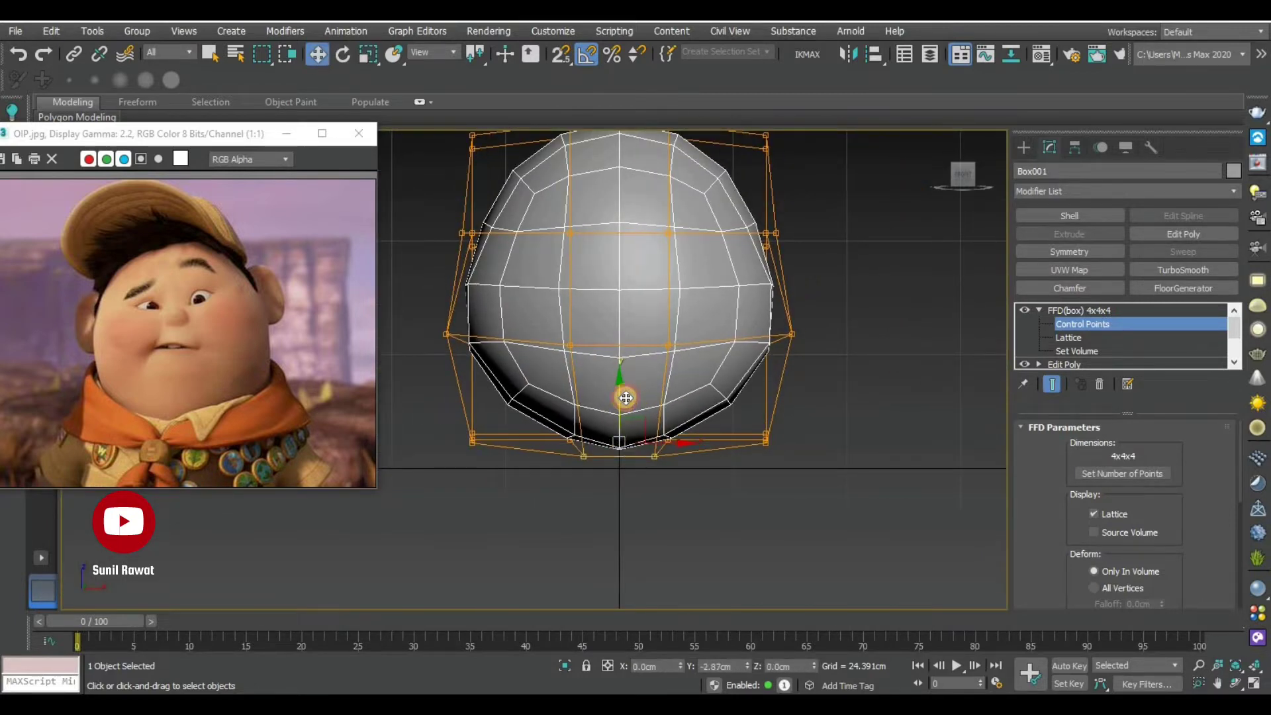
left_click_drag(625, 396, 628, 395)
left_click(737, 502)
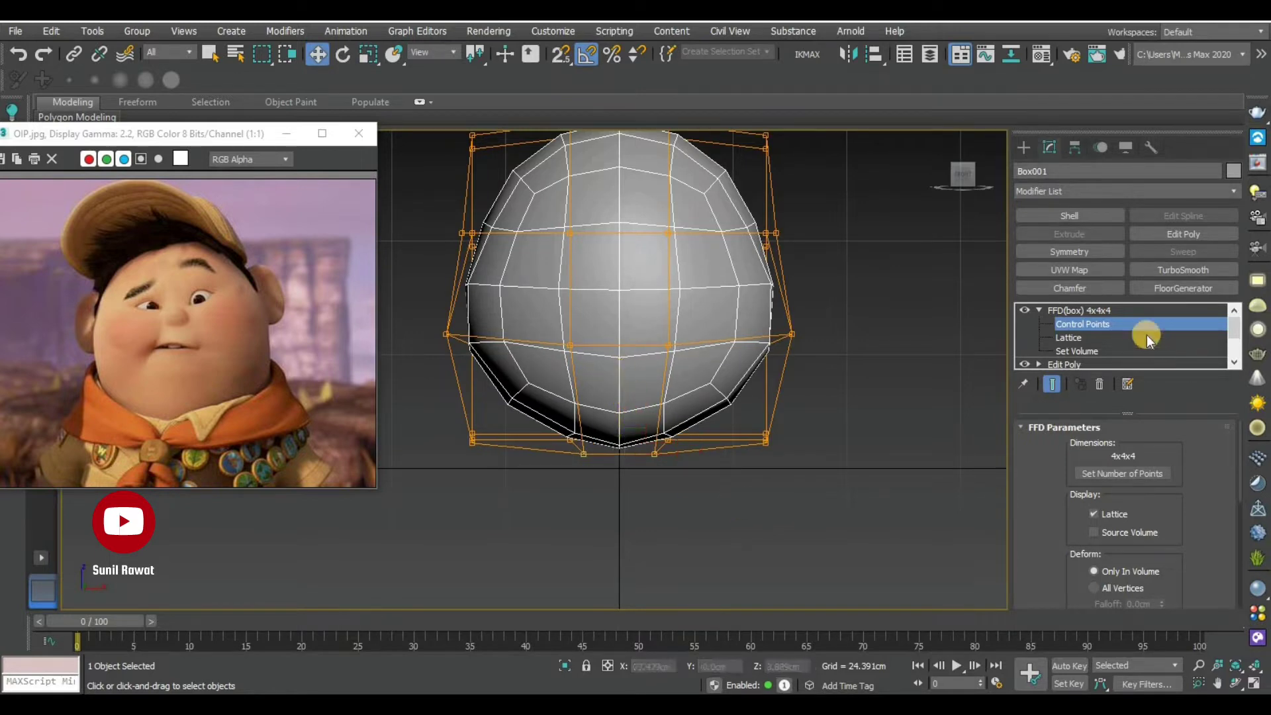
left_click(1090, 351)
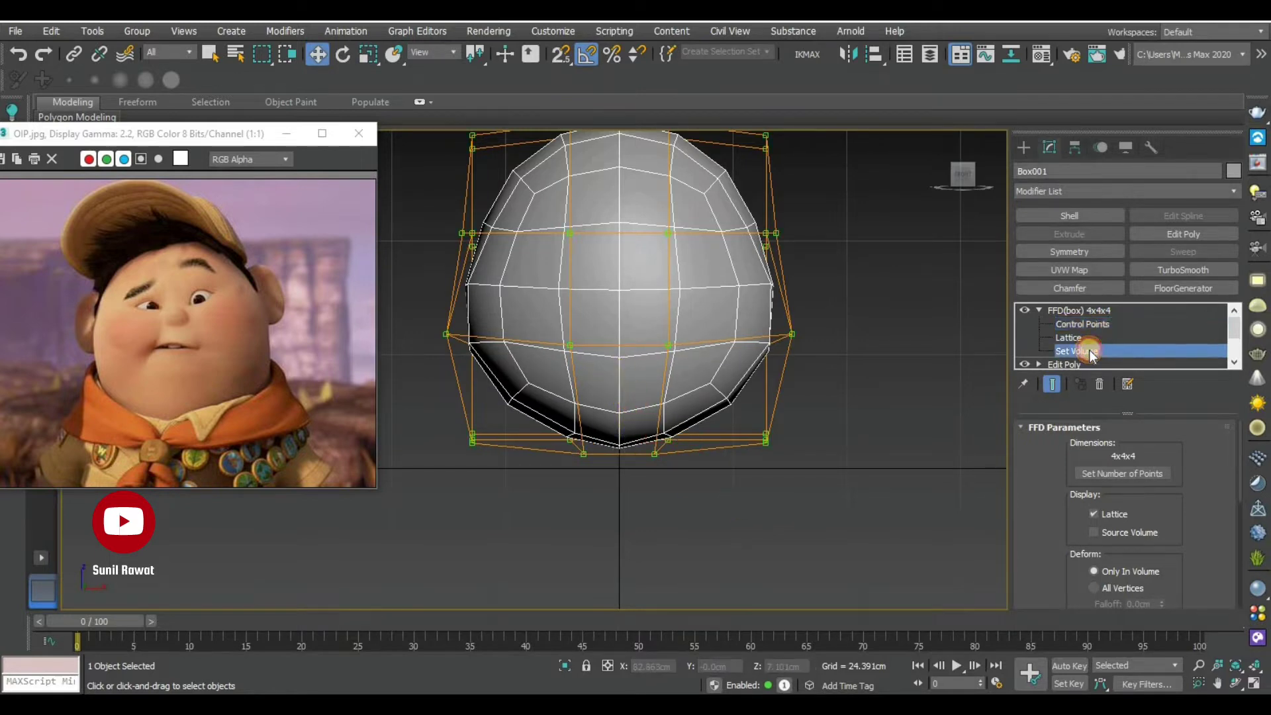
Add an Edit Poly modifier above the FFD lattice and reselect the head
left_click(1182, 235)
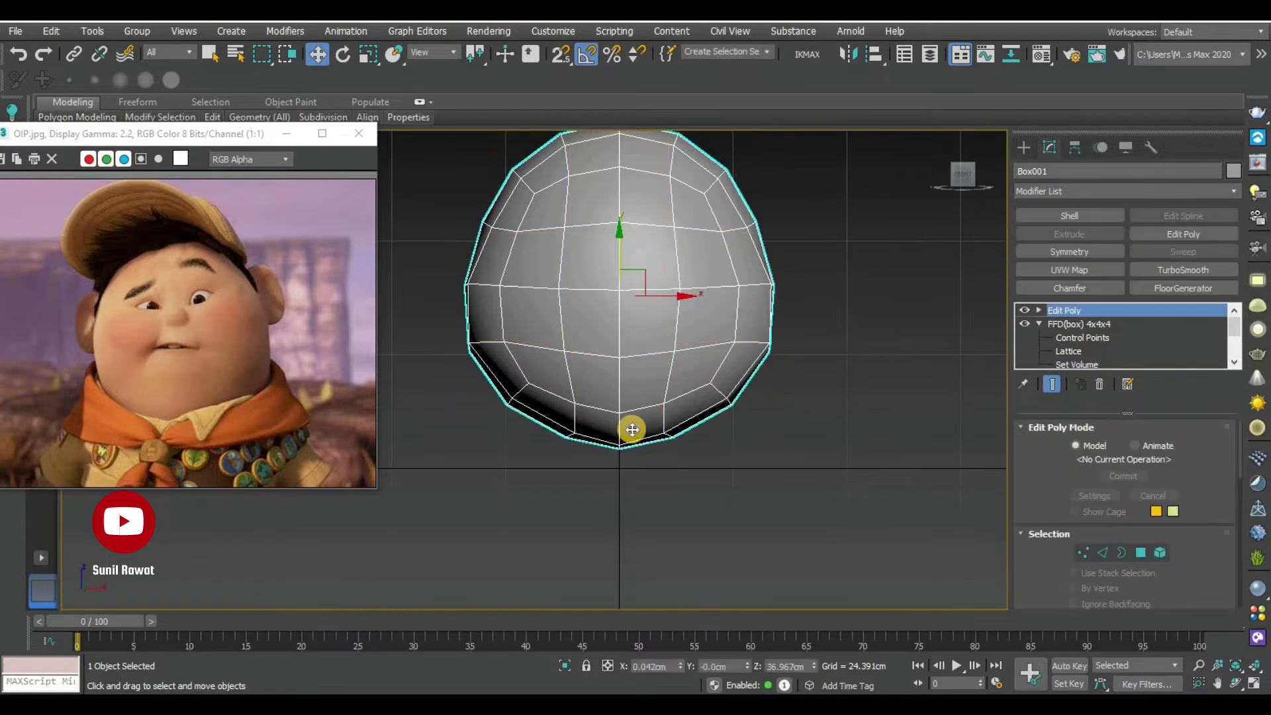
left_click(808, 447)
left_click(681, 412)
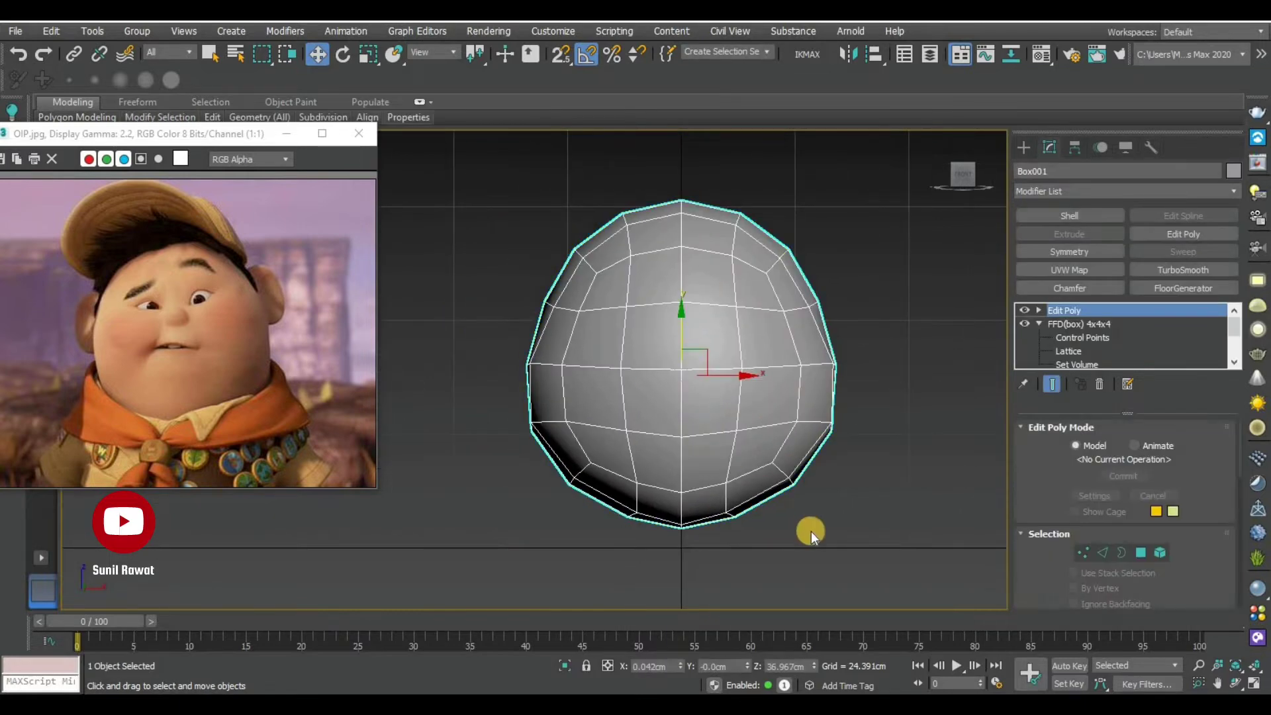
key("alt+w")
key("alt+w")
Orbit and zoom the Perspective view close to the head at Vertex level
mouse_move(825, 468)
middle_mouse_down("alt")
mouse_move(671, 467)
mouse_move(603, 426)
mouse_move(783, 418)
mouse_move(762, 464)
mouse_move(697, 480)
mouse_move(738, 511)
mouse_move(753, 494)
middle_mouse_up("alt")
scroll(762, 470, "up", 5)
left_click(1087, 554)
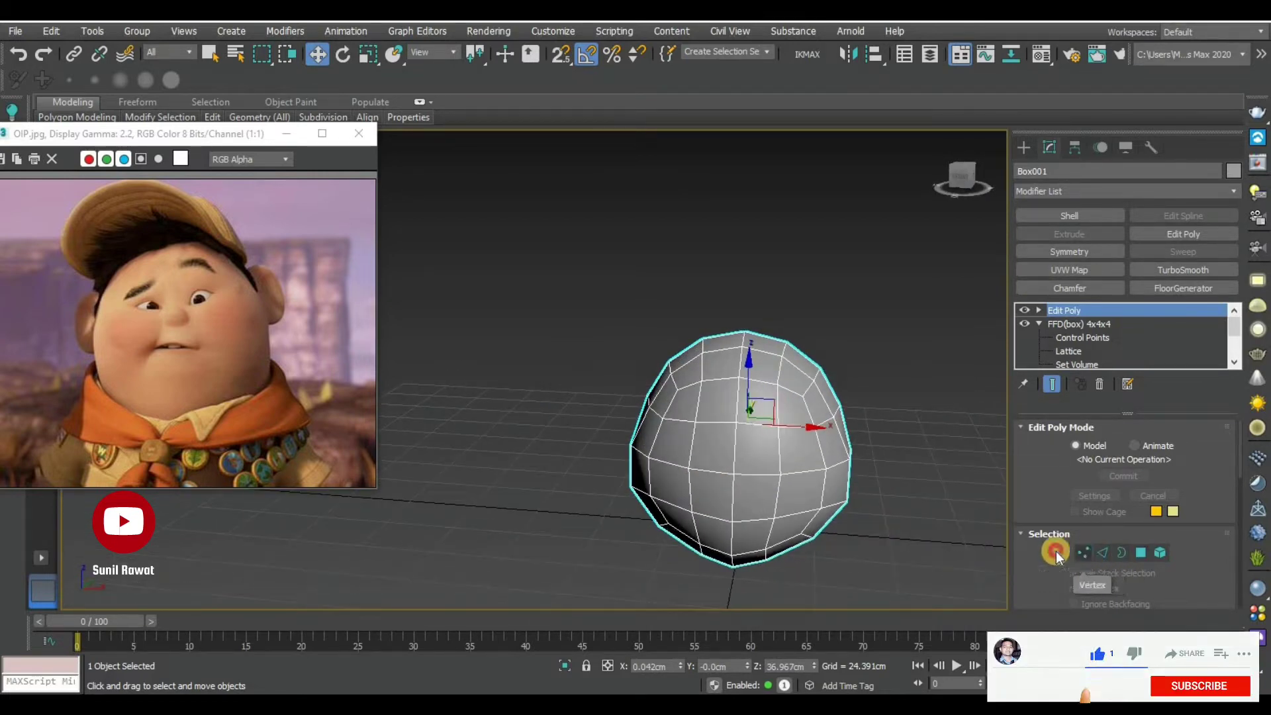
scroll(752, 426, "up", 3)
mouse_move(752, 426)
middle_mouse_down("alt")
mouse_move(755, 471)
mouse_move(778, 447)
mouse_move(695, 405)
mouse_move(678, 364)
mouse_move(642, 353)
mouse_move(693, 360)
middle_mouse_up("alt")
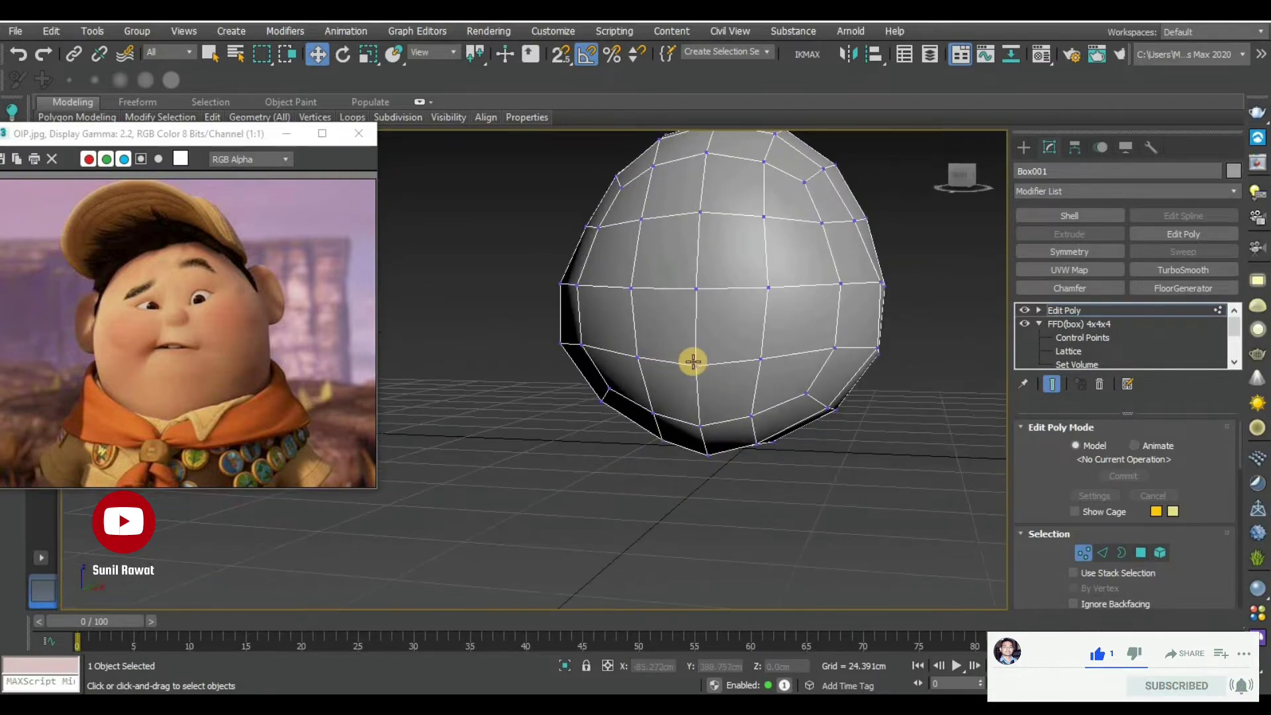
scroll(695, 364, "up", 3)
scroll(704, 375, "up", 2)
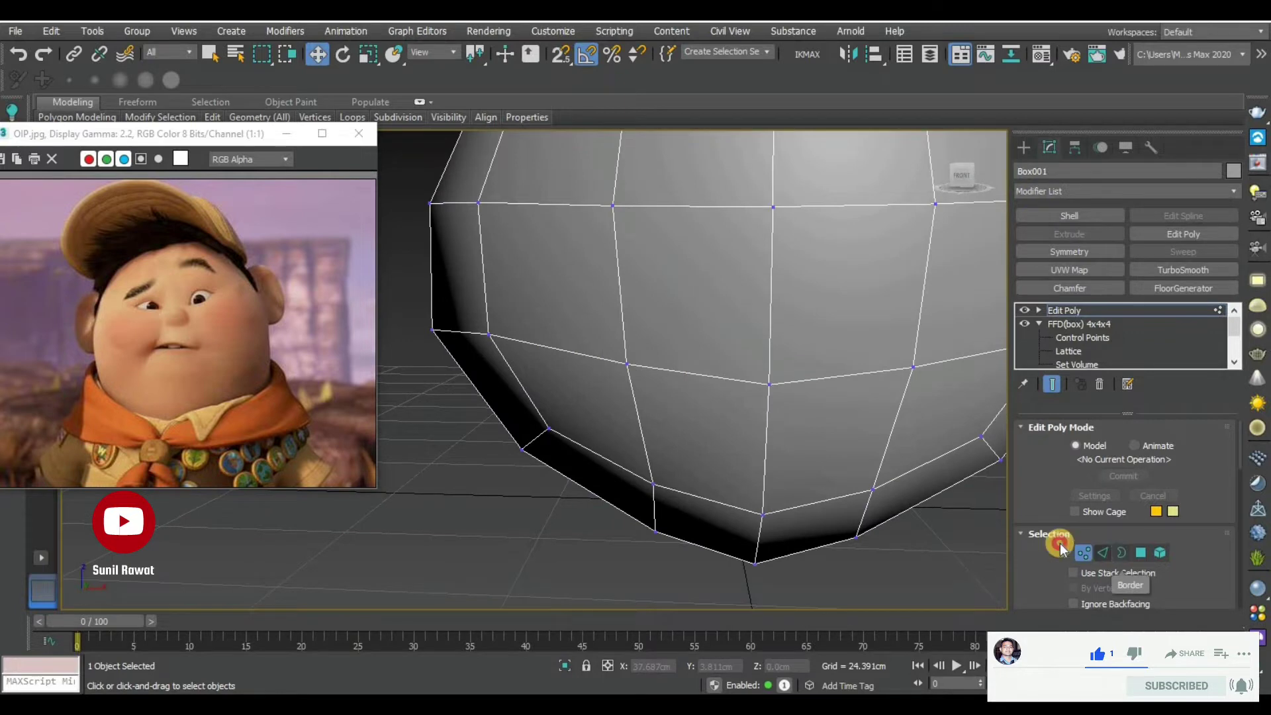
Select two edges on the lower front of the head and remove them
key("2")
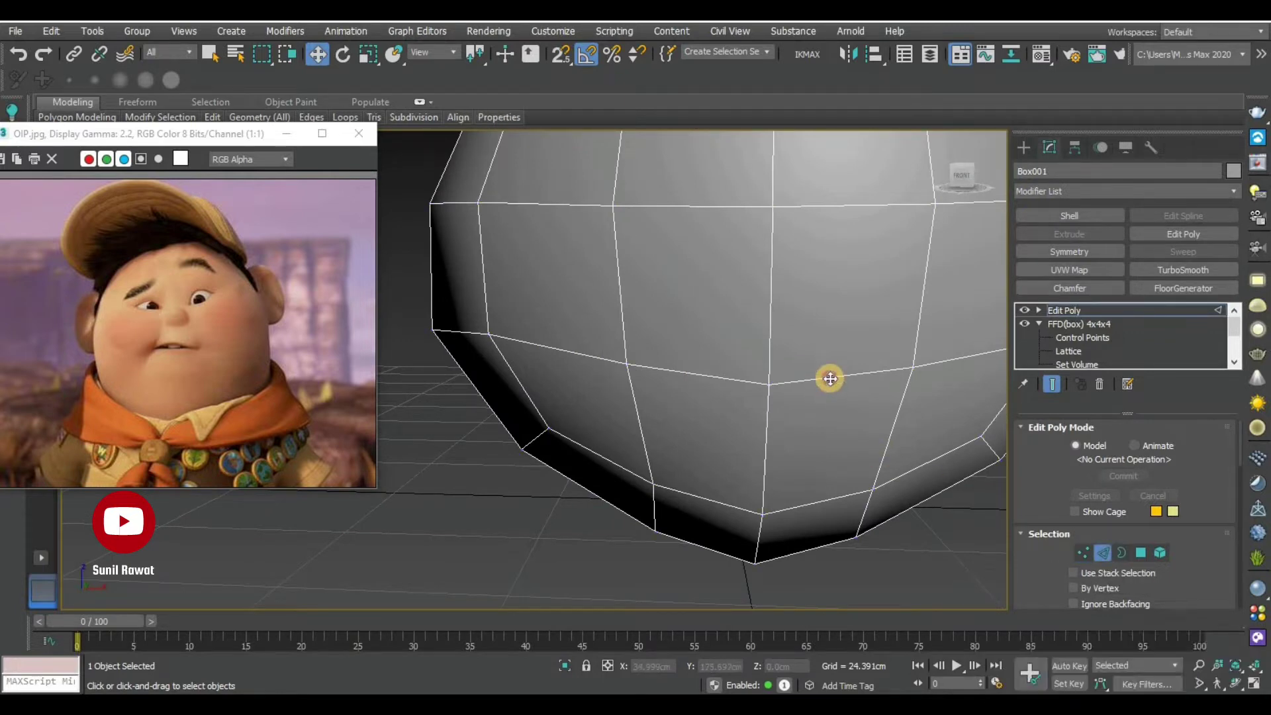
left_click(829, 378)
left_click(733, 377, "ctrl")
middle_click_drag(726, 404, 750, 447, "alt")
scroll(751, 447, "down", 5)
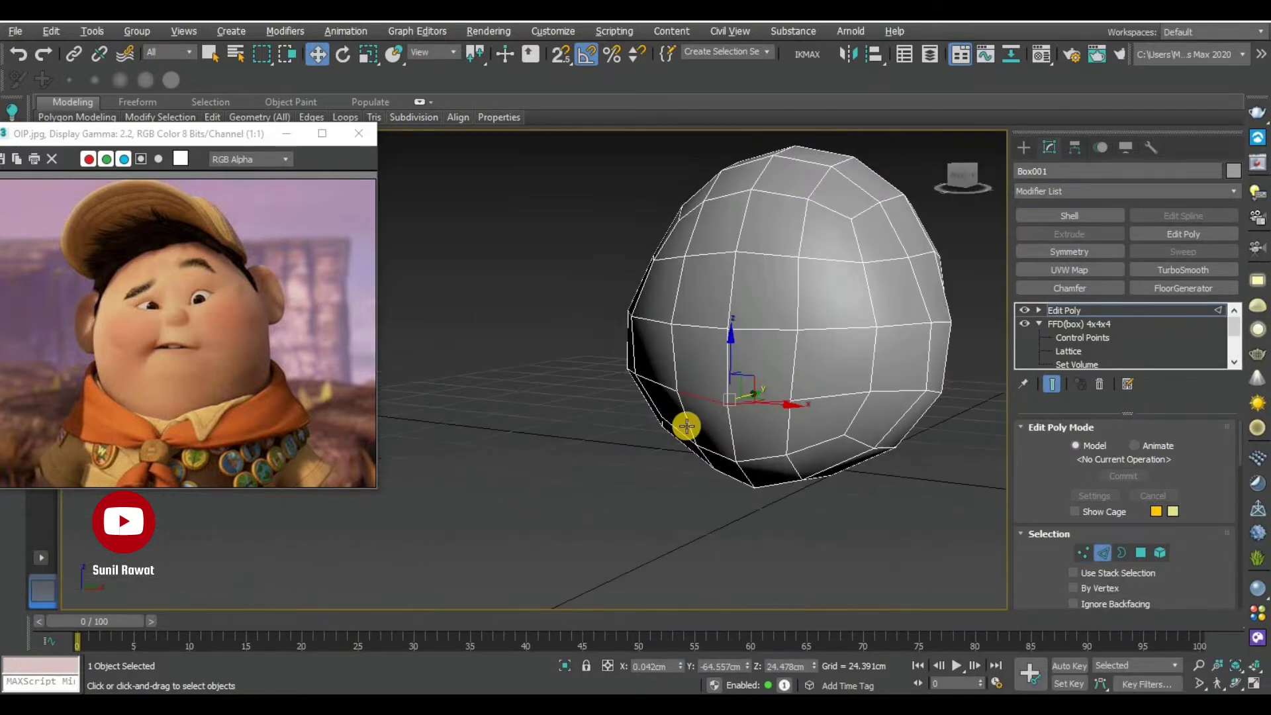
middle_click_drag(636, 431, 794, 448, "alt")
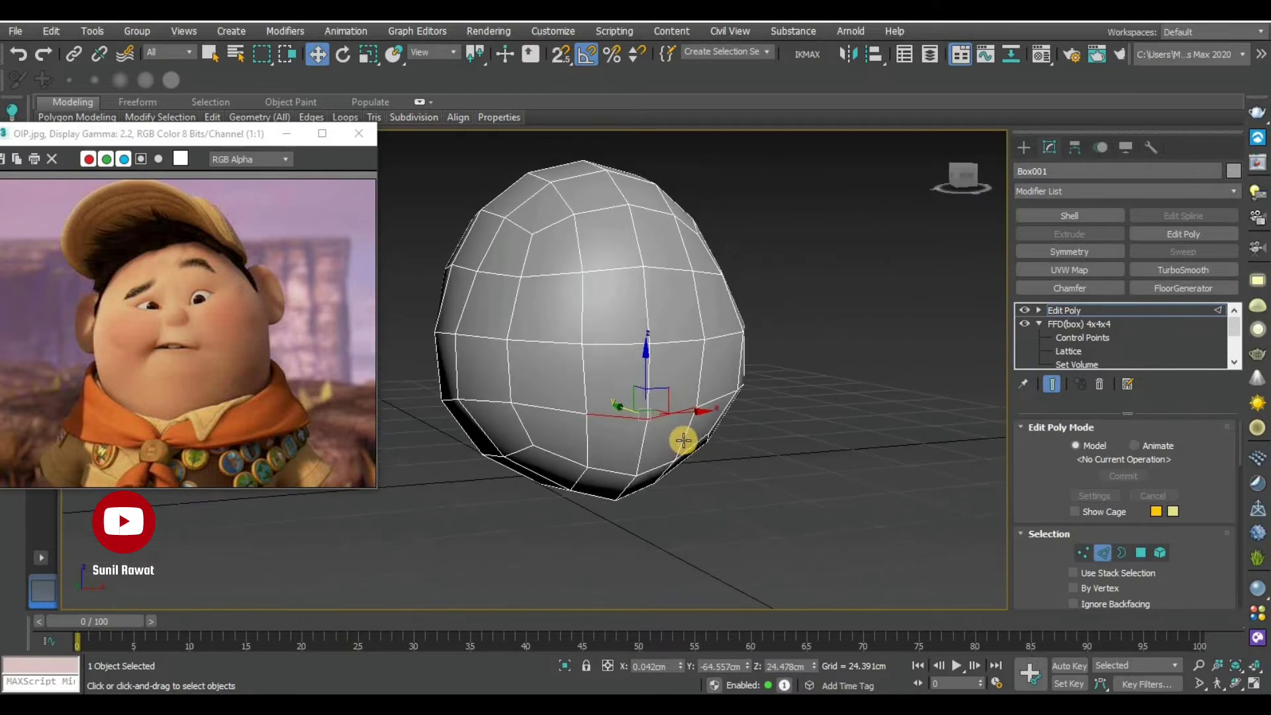
scroll(684, 440, "up", 4)
scroll(724, 454, "up", 1)
right_click(734, 437)
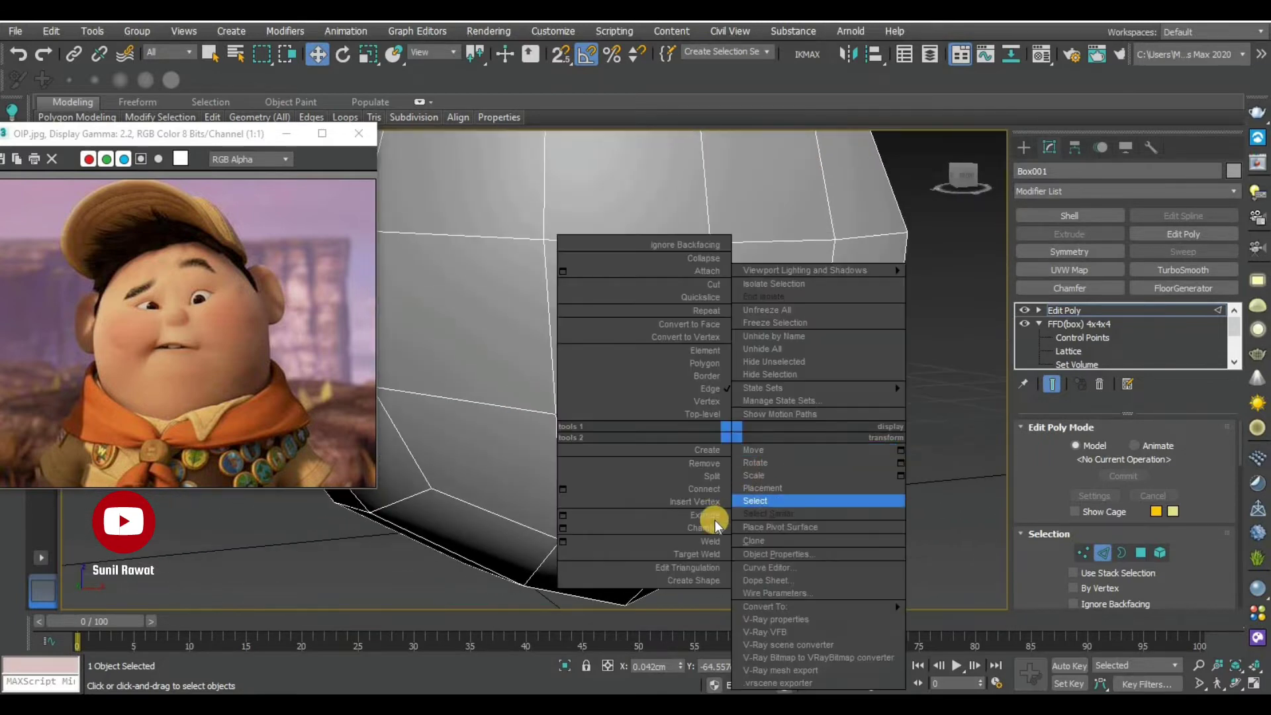
left_click(712, 475)
Adjust a front vertex at the mouth area, checking it from the side
left_click(1083, 554)
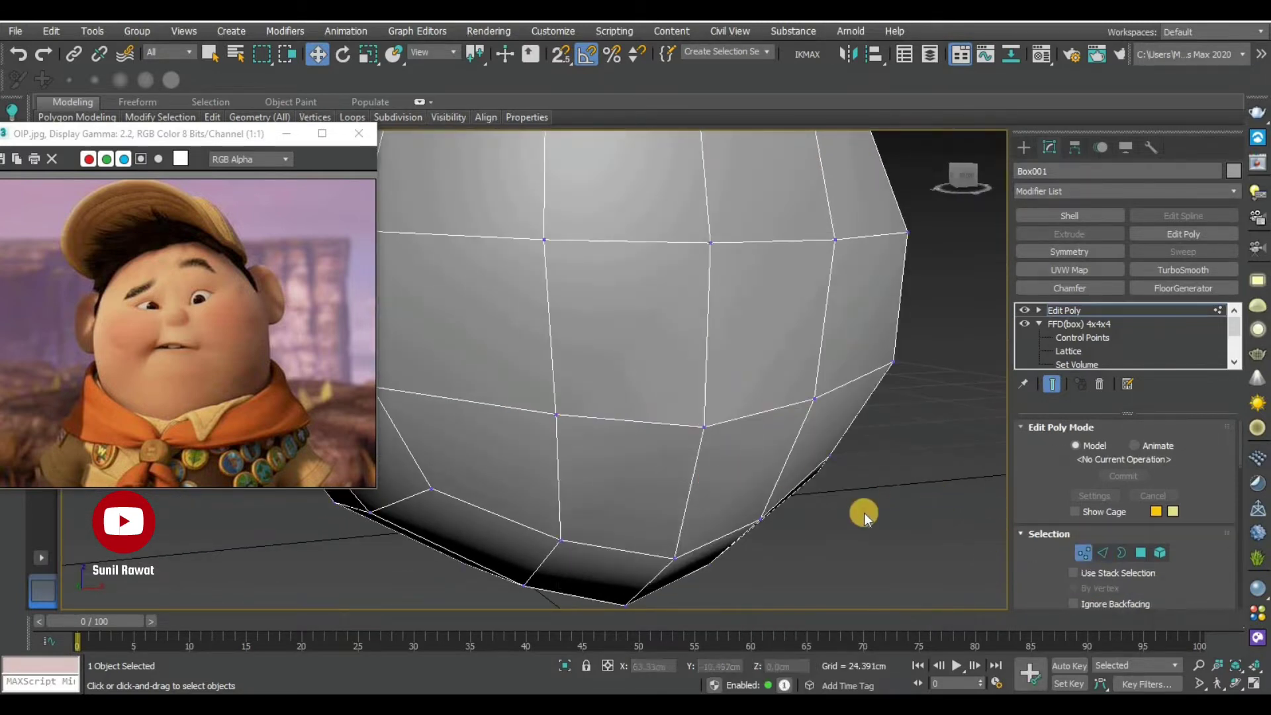
left_click(701, 425)
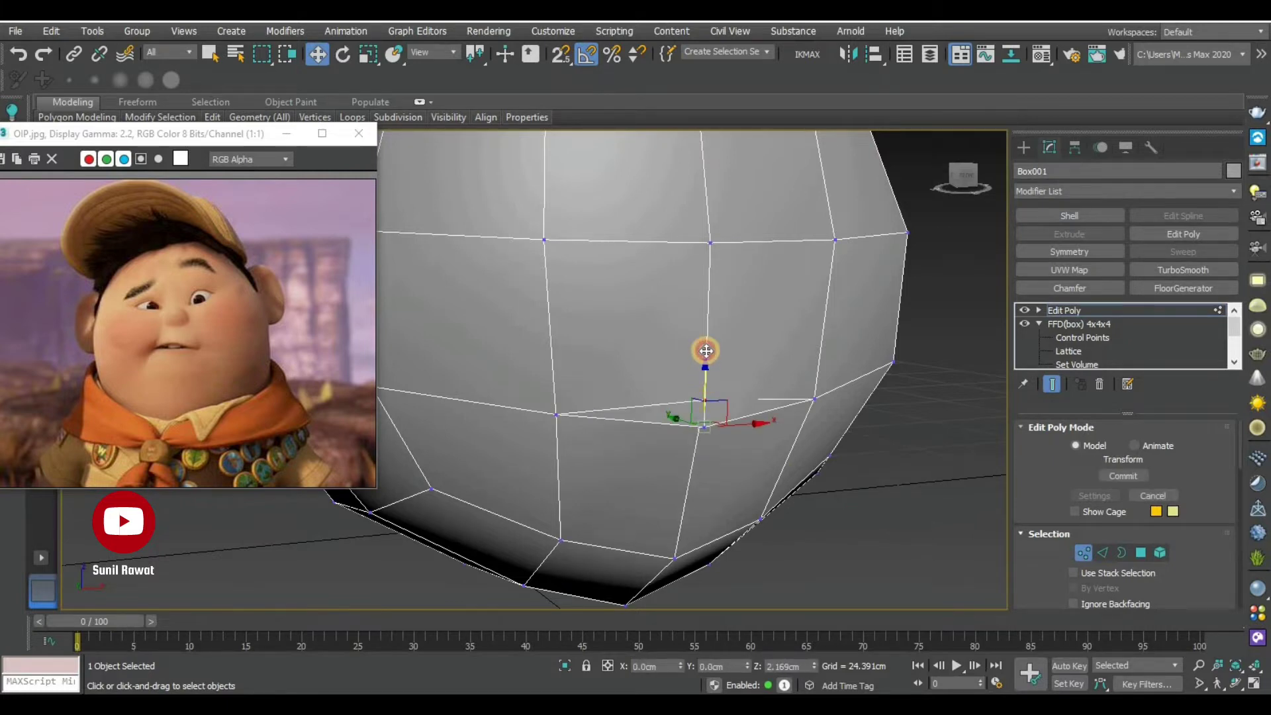
left_click_drag(704, 366, 715, 391)
mouse_move(904, 450)
middle_mouse_down("alt")
mouse_move(786, 439)
mouse_move(668, 398)
middle_mouse_up("alt")
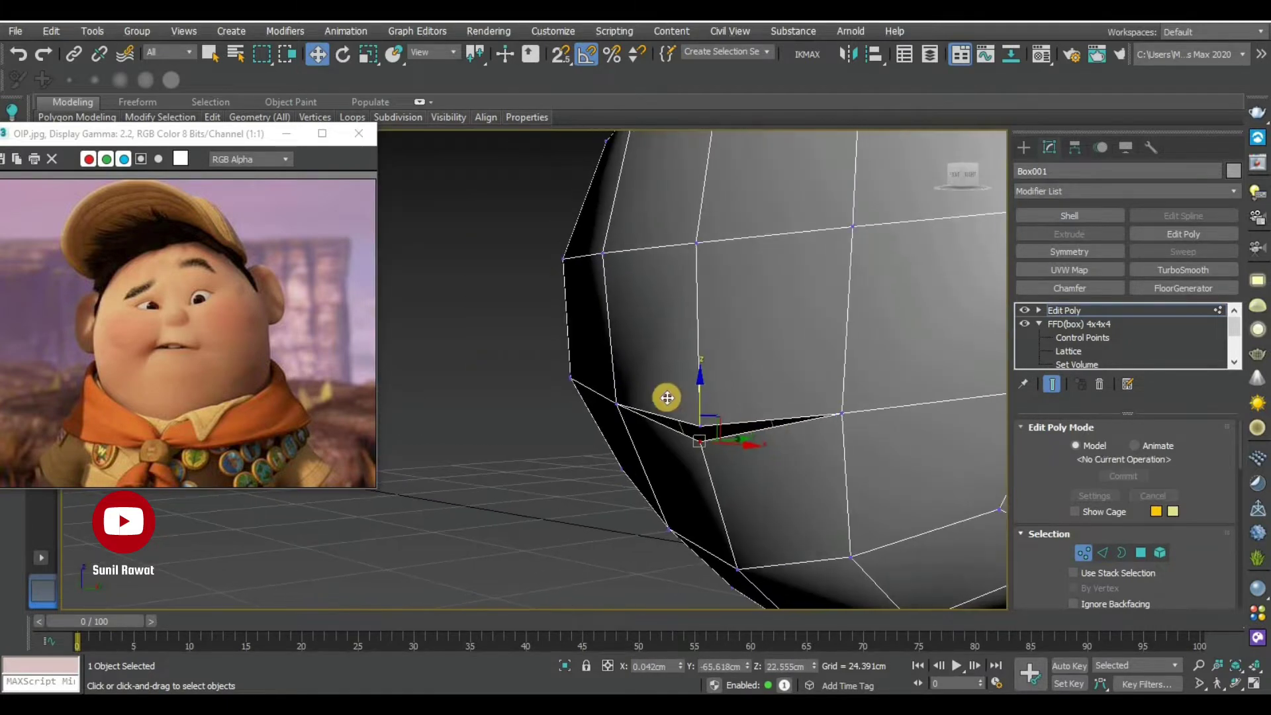
mouse_move(697, 414)
left_mouse_down()
mouse_move(707, 338)
mouse_move(760, 419)
left_mouse_up()
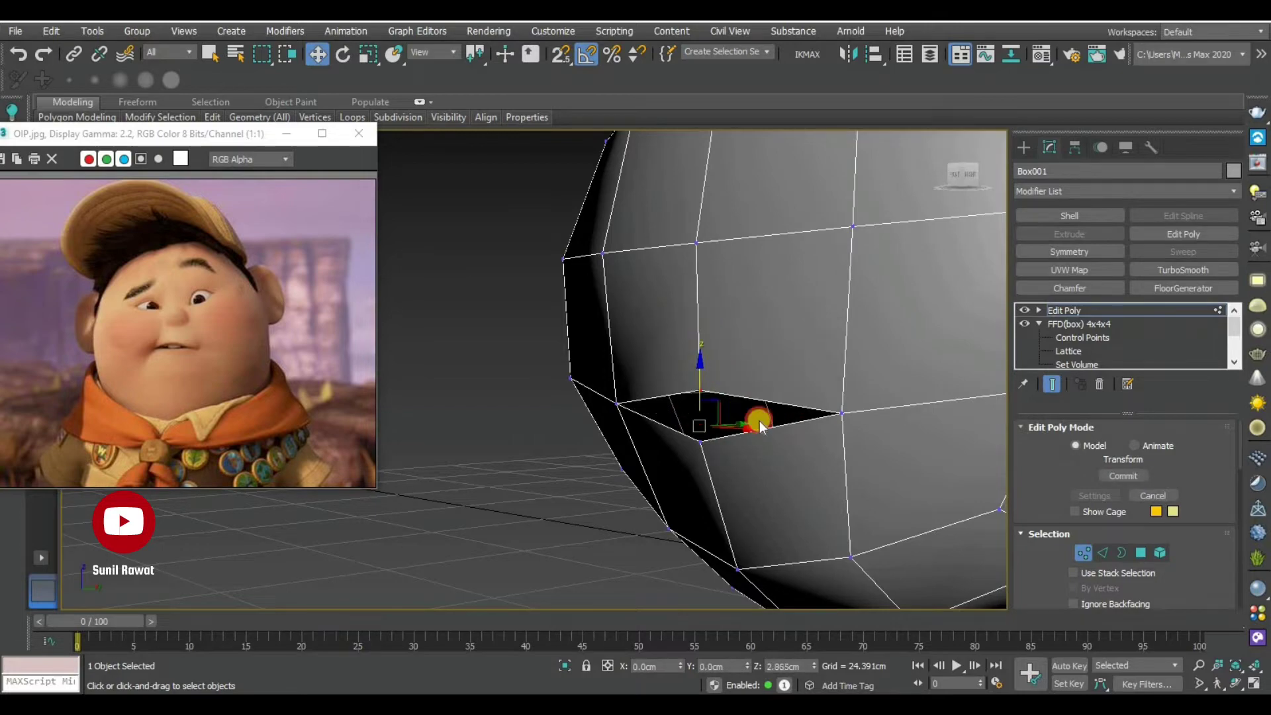
scroll(760, 420, "down", 10)
mouse_move(823, 431)
middle_mouse_down("alt")
mouse_move(880, 437)
mouse_move(674, 413)
middle_mouse_up("alt")
scroll(755, 432, "up", 5)
Select the mouth opening's border and move it slightly
left_click(1107, 554)
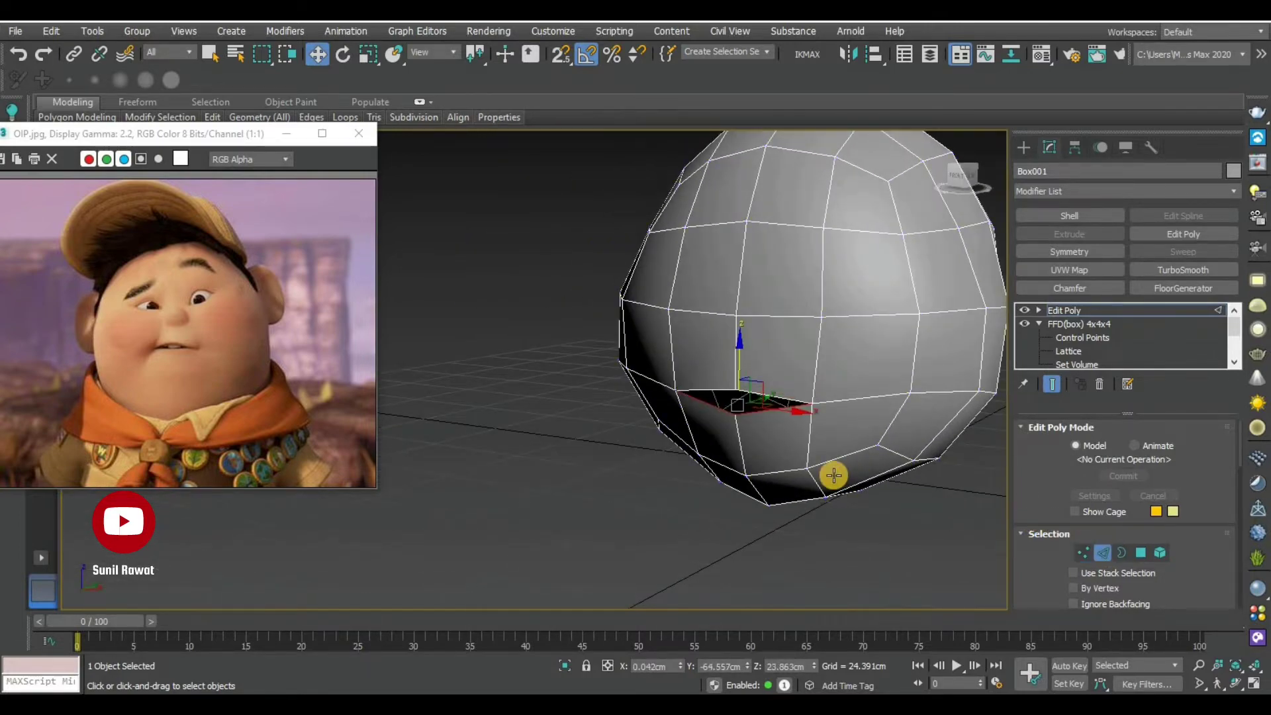
scroll(738, 403, "up", 3)
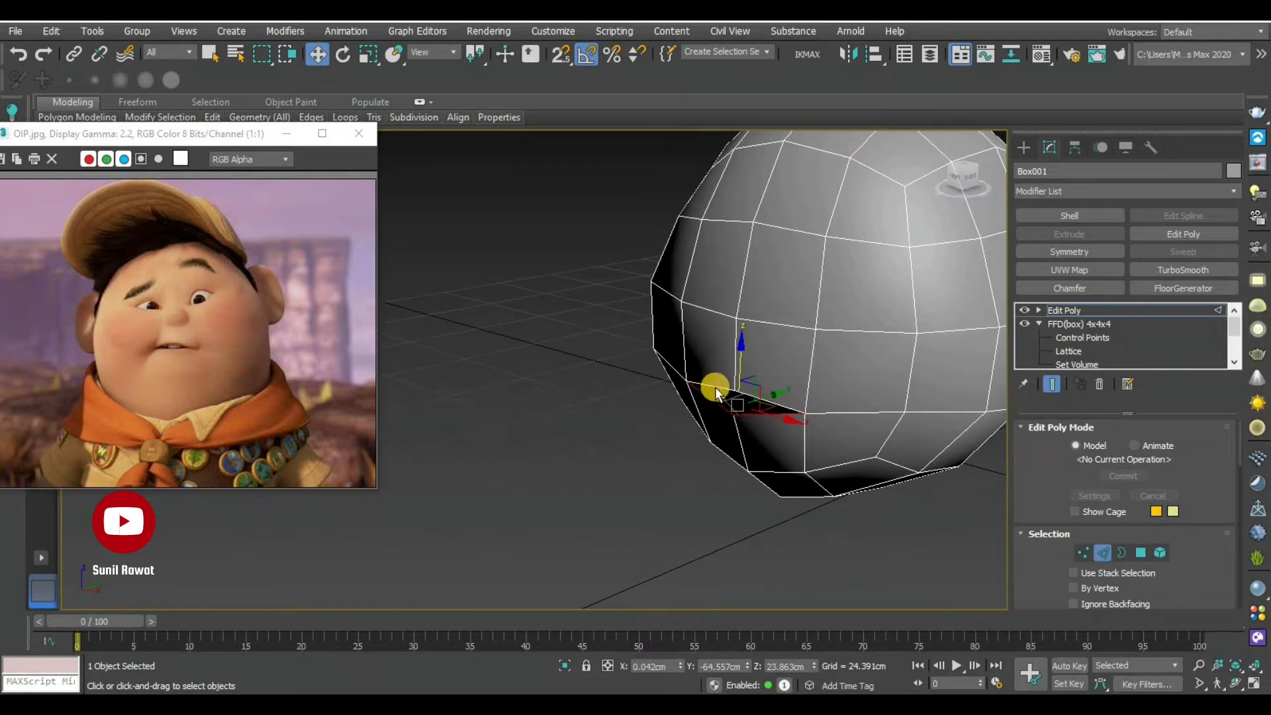
left_click(1123, 554)
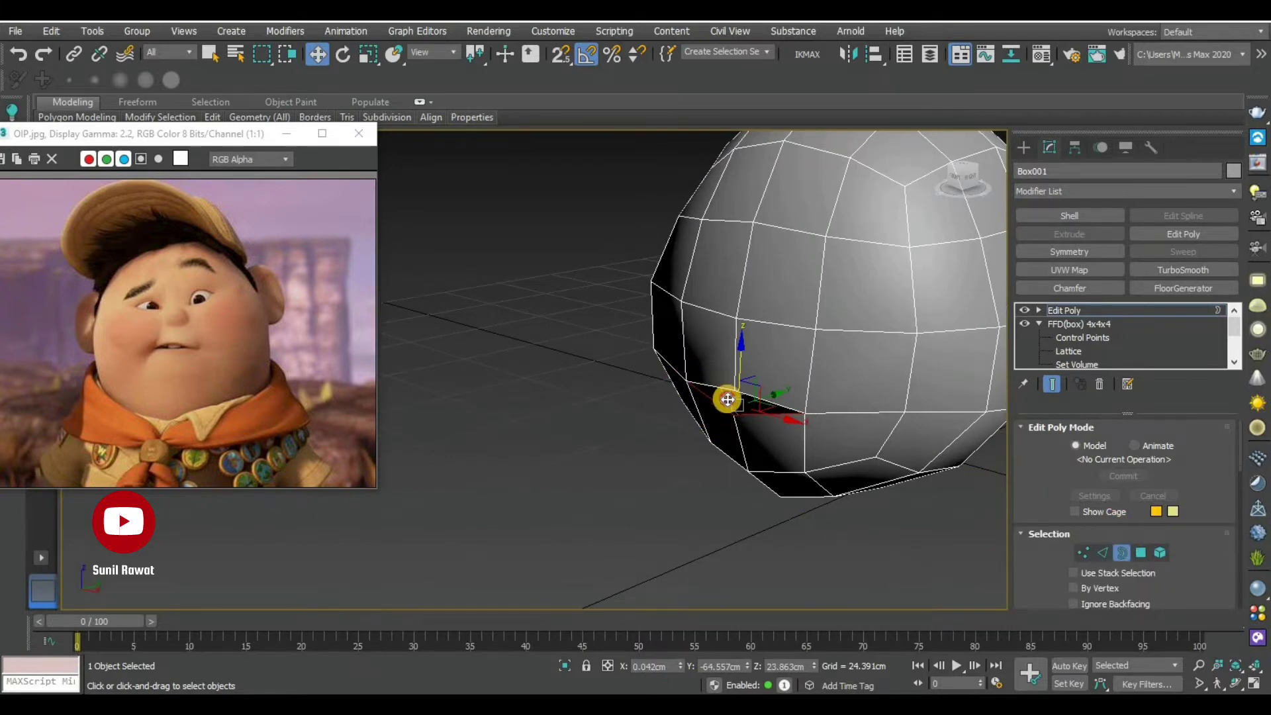
middle_click_drag(828, 405, 776, 397, "alt")
left_click_drag(775, 396, 804, 405)
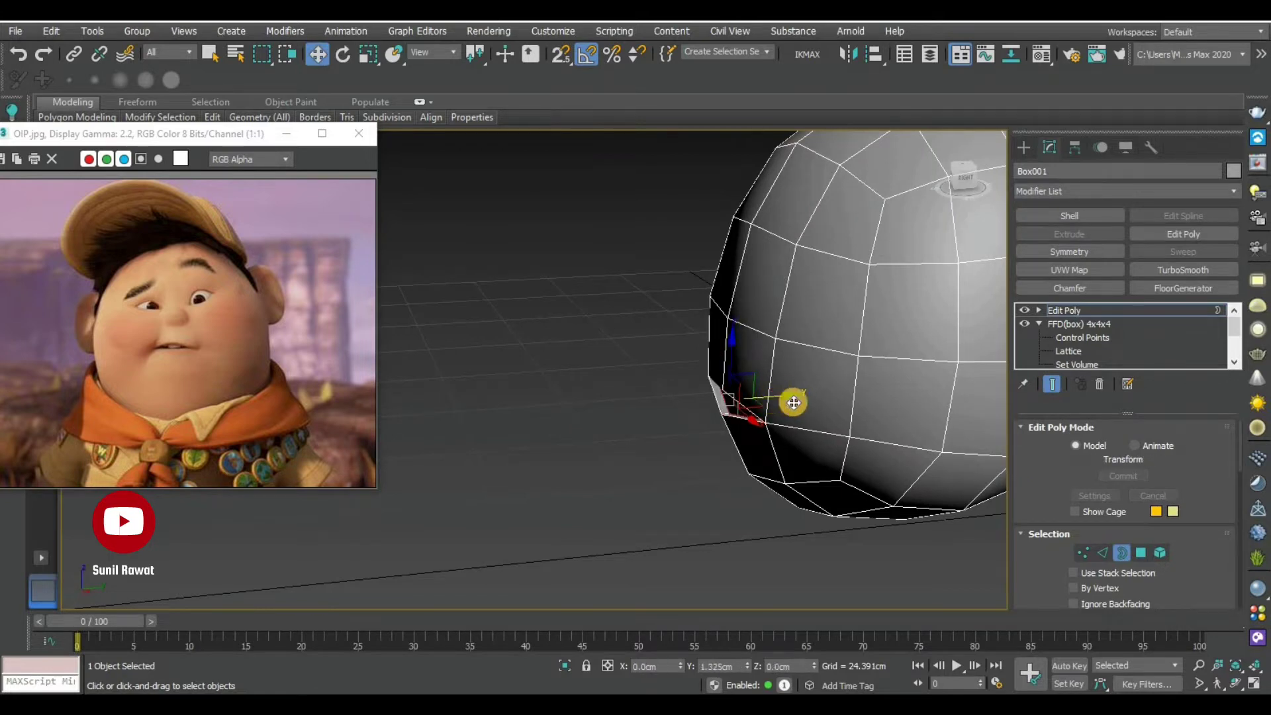
middle_click_drag(766, 439, 927, 401, "alt")
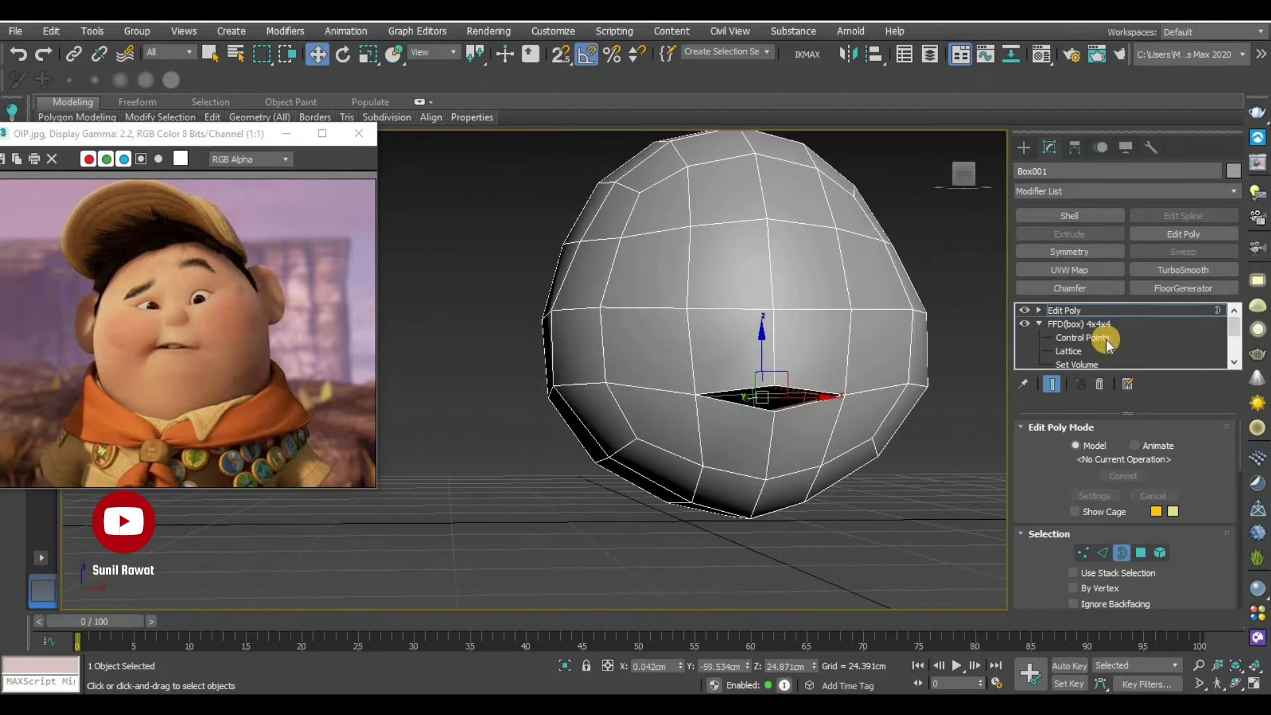
Add a TurboSmooth modifier and orbit around the smoothed head
left_click(1182, 268)
left_click(969, 464)
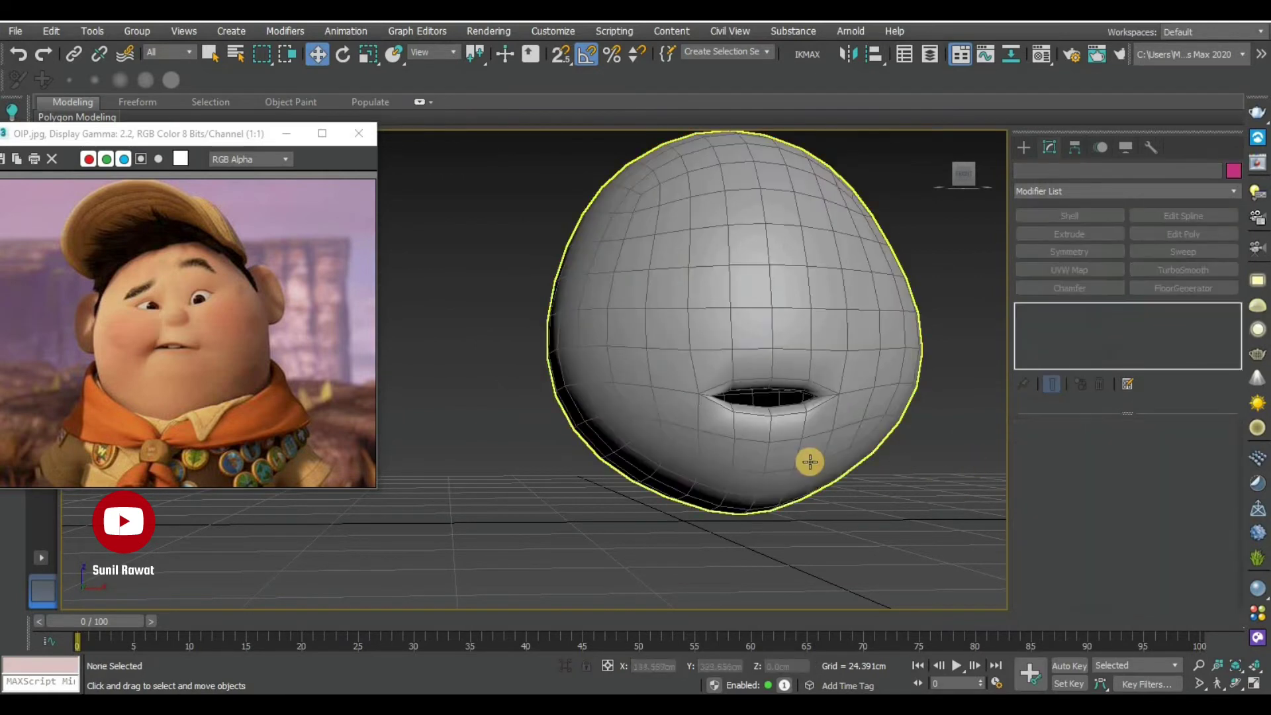
scroll(818, 440, "down", 5)
middle_click_drag(829, 425, 559, 470, "alt")
scroll(695, 449, "up", 3)
scroll(637, 461, "up", 3)
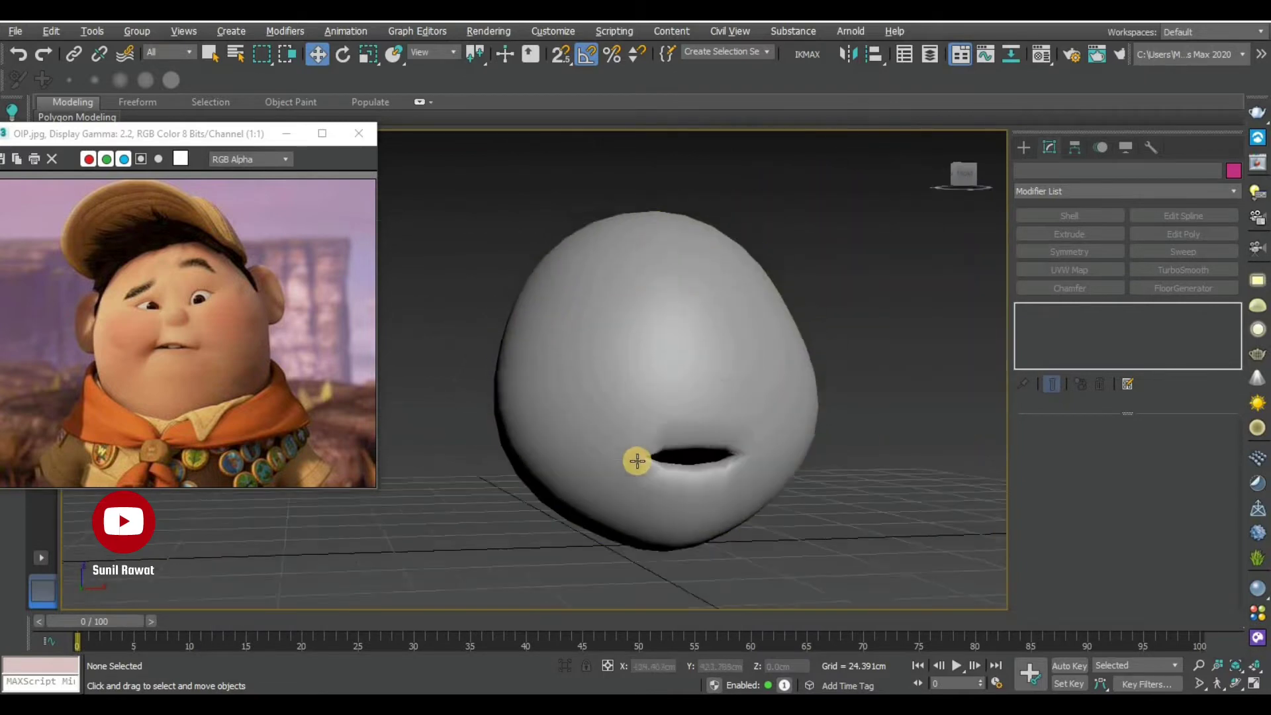
Disable TurboSmooth and turn on Edged Faces to show the low-poly cage
left_click(709, 361)
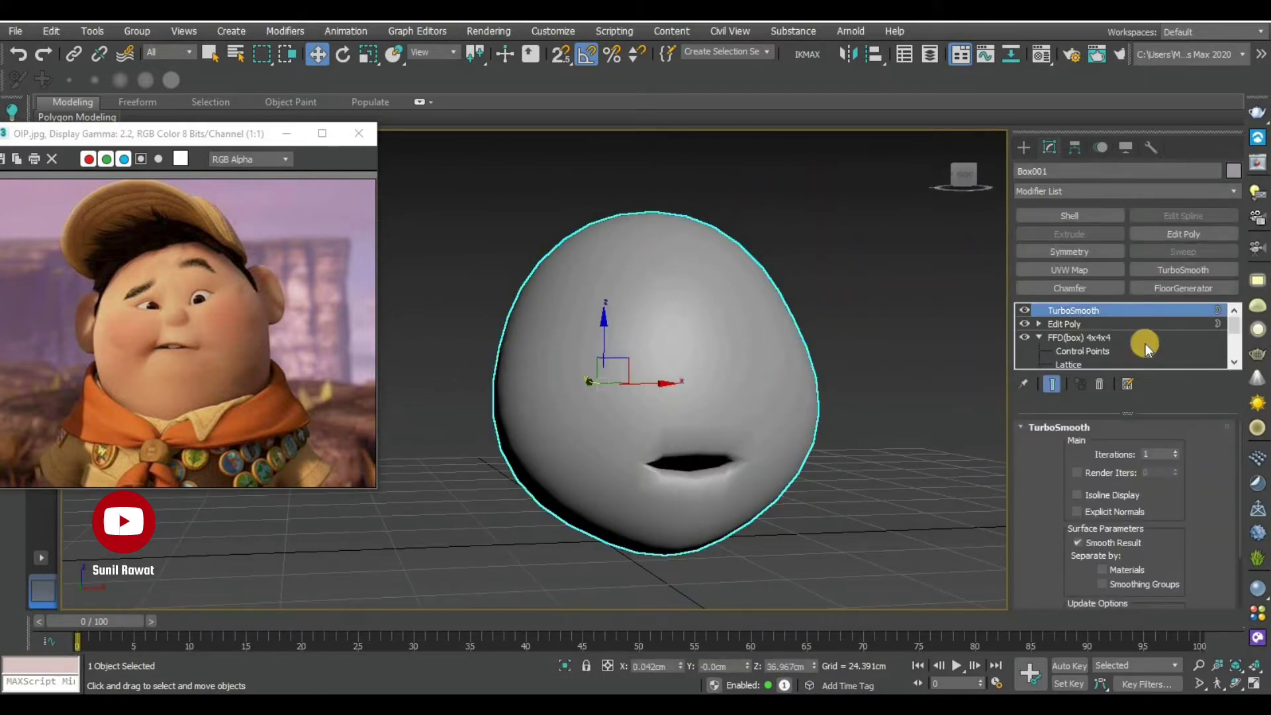
left_click(1026, 310)
left_click(1039, 324)
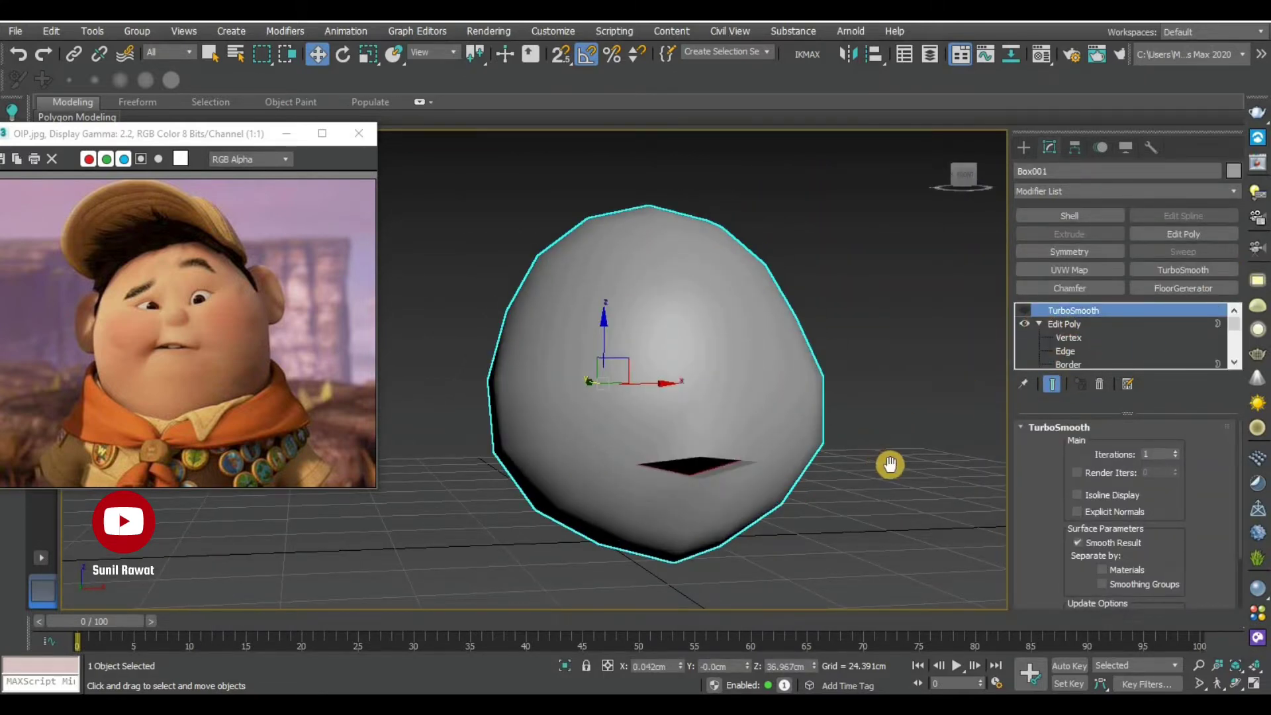
middle_click_drag(890, 465, 900, 468)
key("F4")
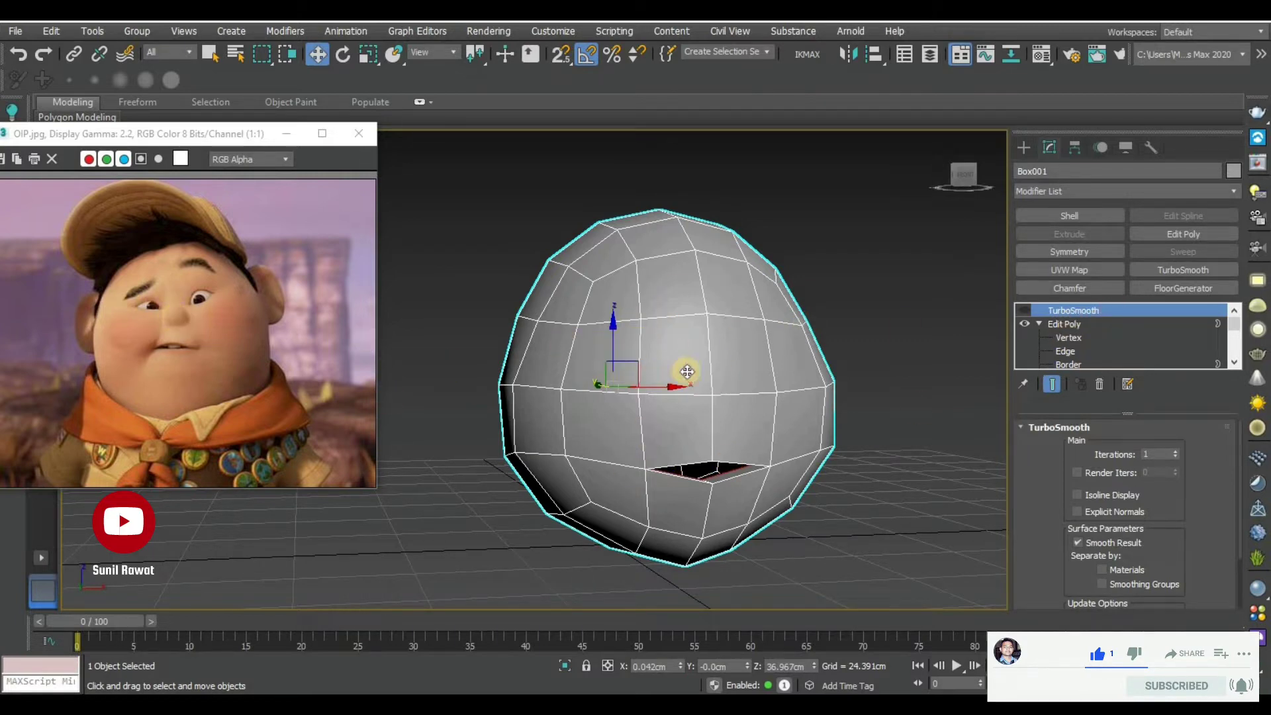
mouse_move(752, 388)
middle_mouse_down("alt")
mouse_move(647, 398)
mouse_move(674, 399)
middle_mouse_up("alt")
scroll(674, 400, "up", 2)
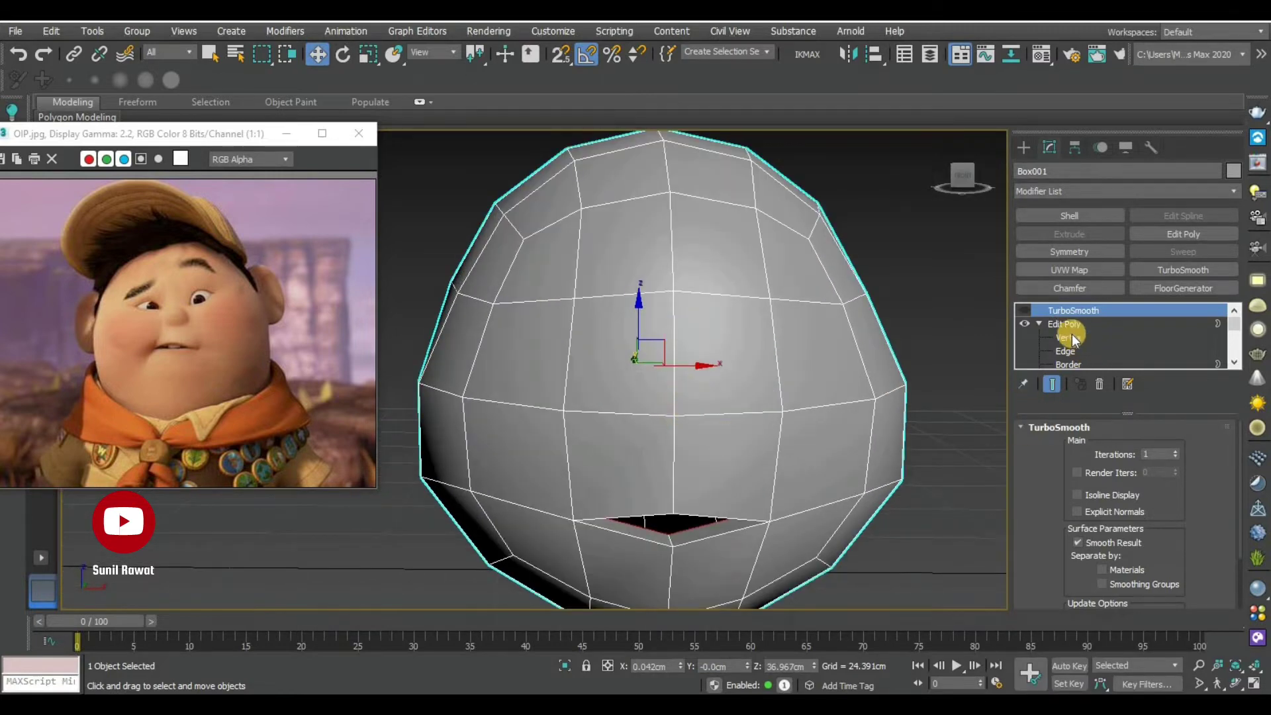
Select the vertex at the eye position at Vertex level
left_click(1038, 341)
left_click(673, 415)
middle_click_drag(729, 423, 860, 415, "alt")
scroll(738, 445, "up", 3)
scroll(721, 426, "down", 3)
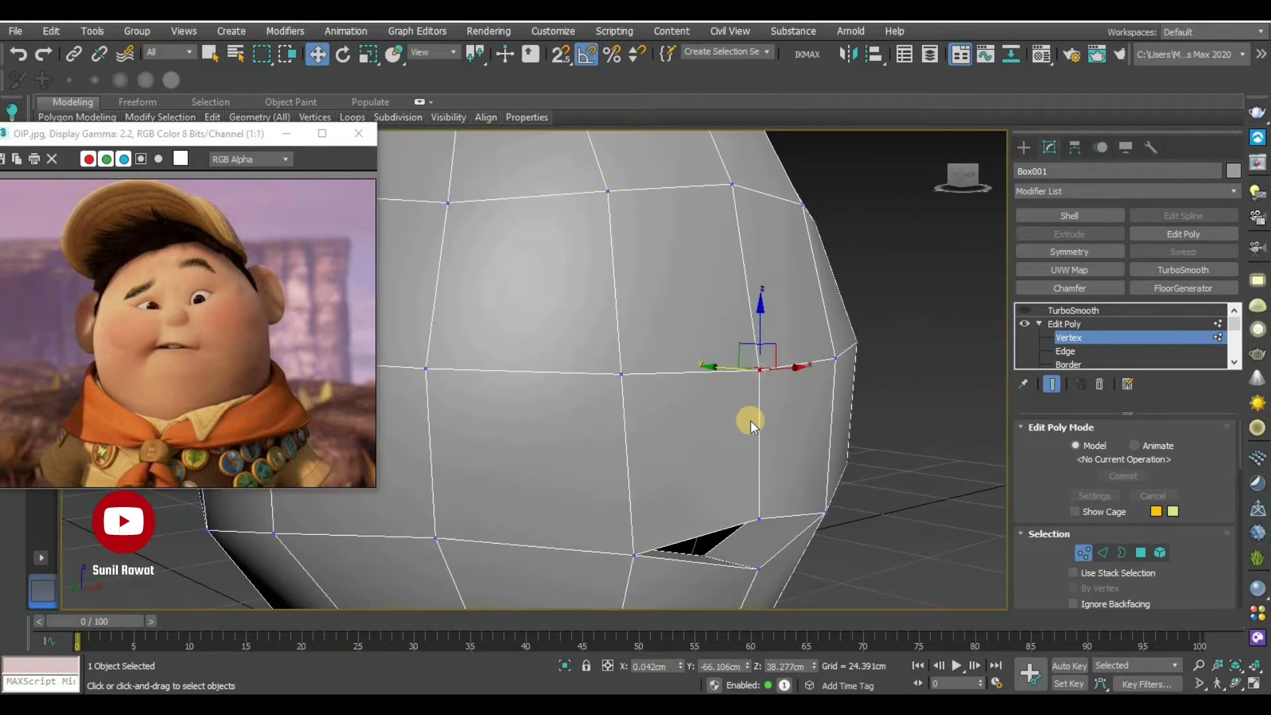
scroll(749, 420, "up", 2)
scroll(1060, 556, "down", 3)
scroll(1093, 490, "down", 2)
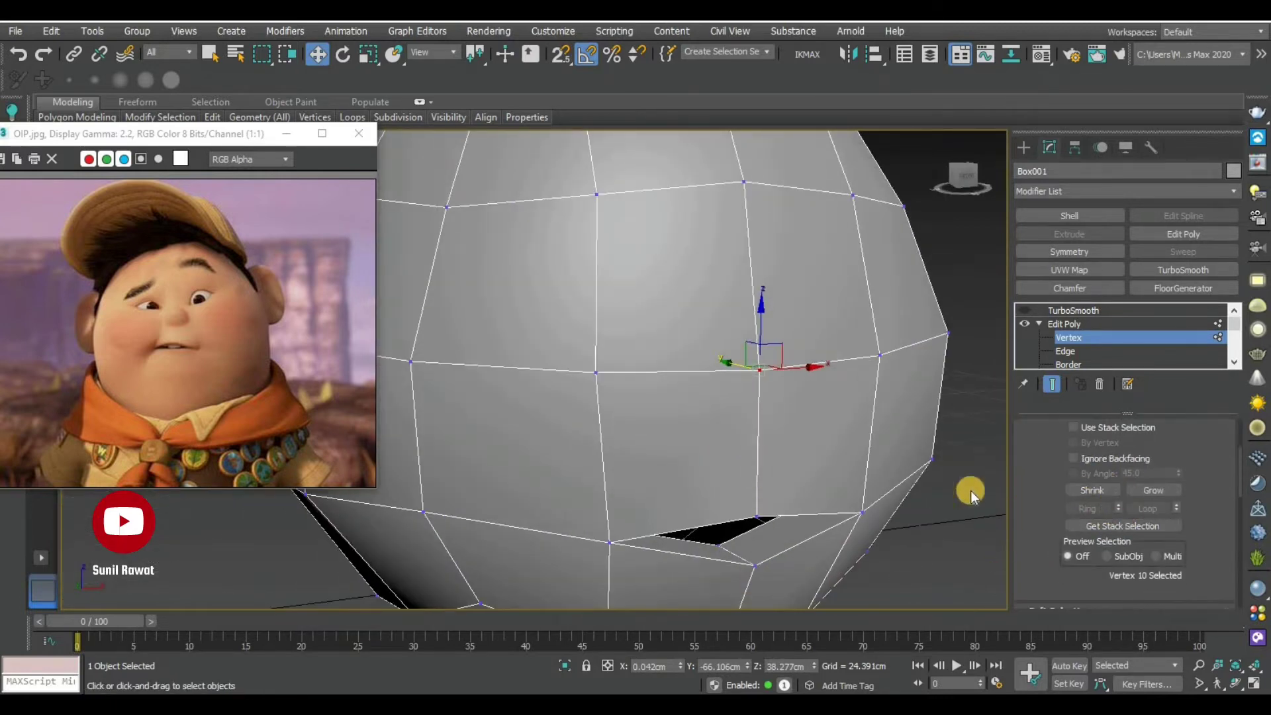
Chamfer the vertex with 0 segments and a 0.45cm amount
right_click(824, 410)
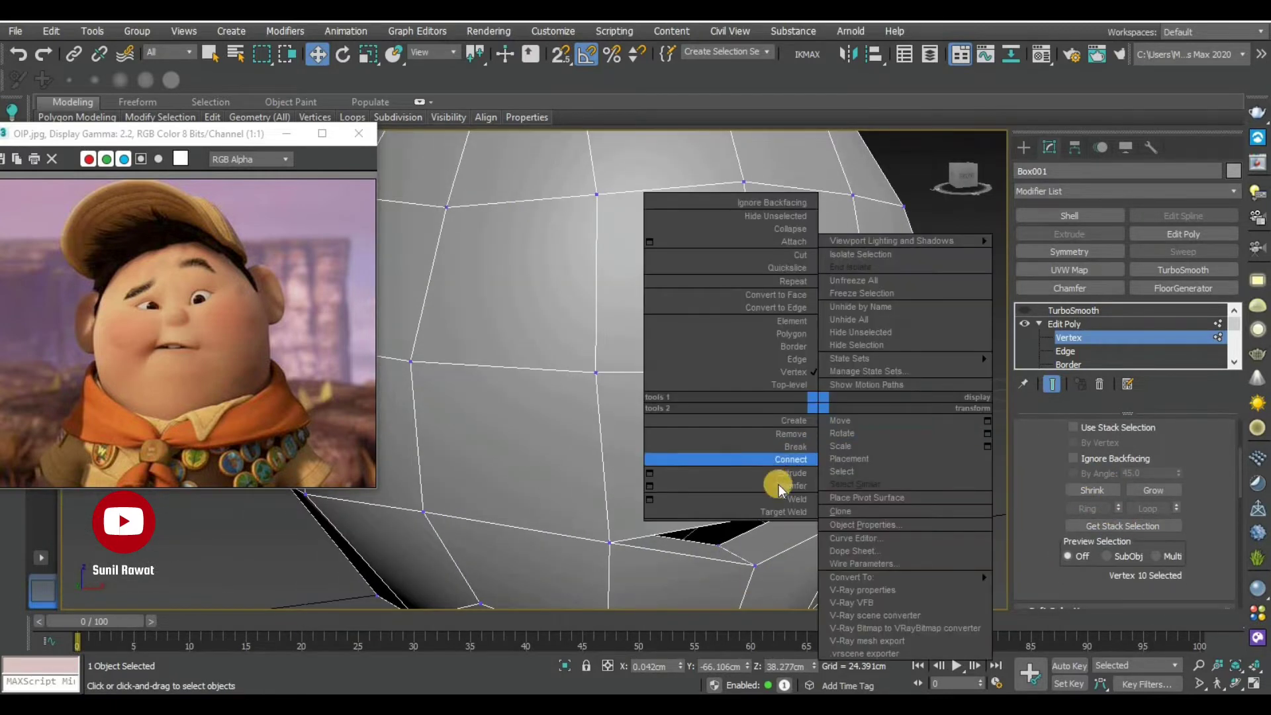
left_click(649, 486)
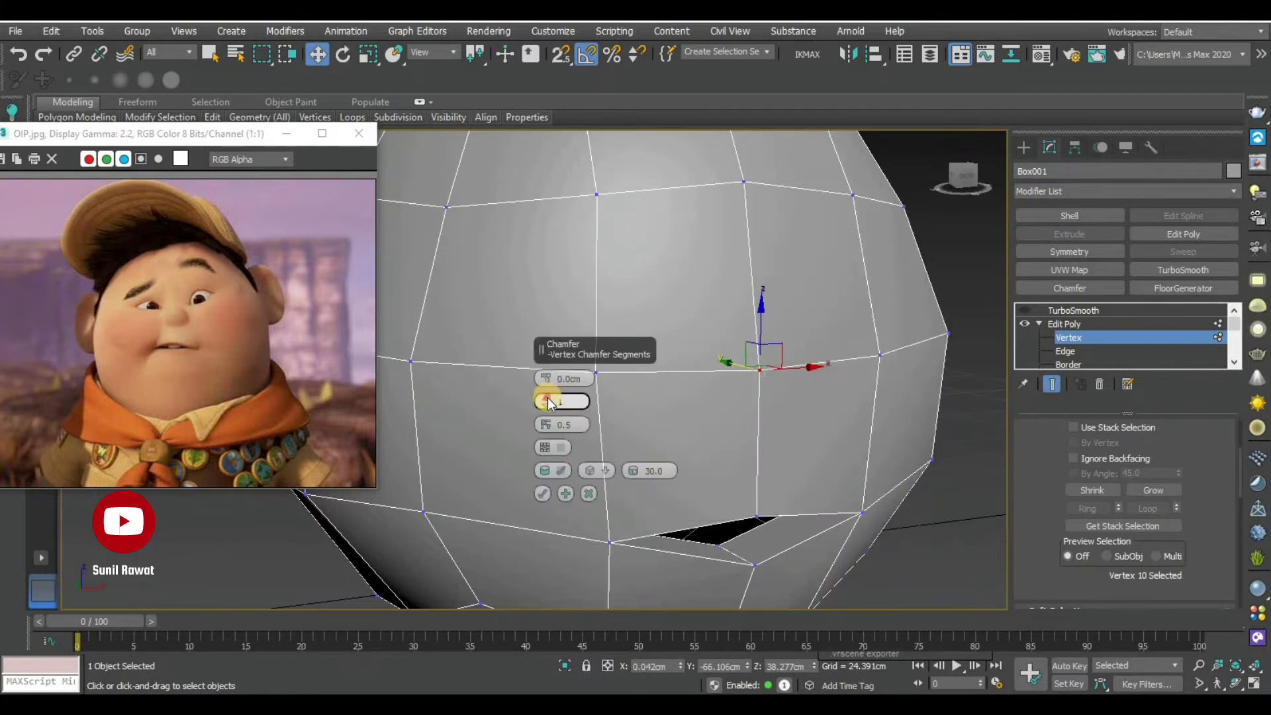
left_click_drag(547, 401, 550, 387)
right_click(545, 402)
left_click_drag(546, 376, 545, 377)
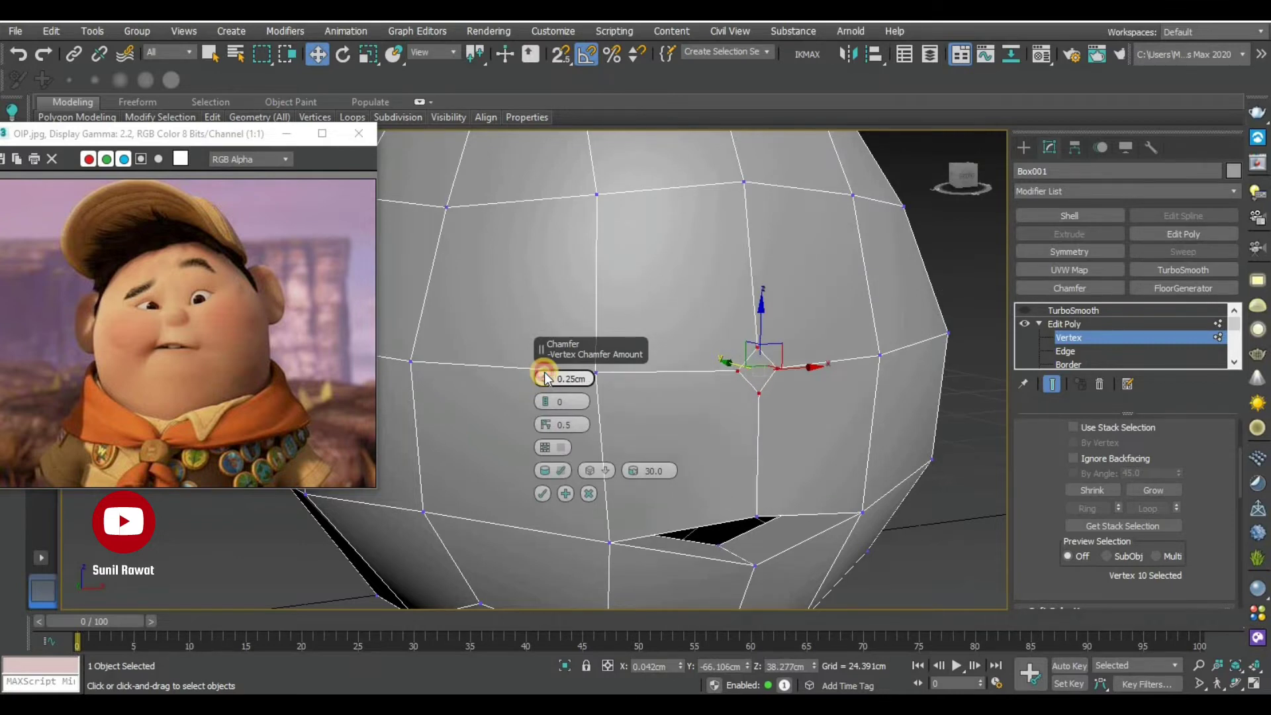
left_click_drag(546, 377, 546, 376)
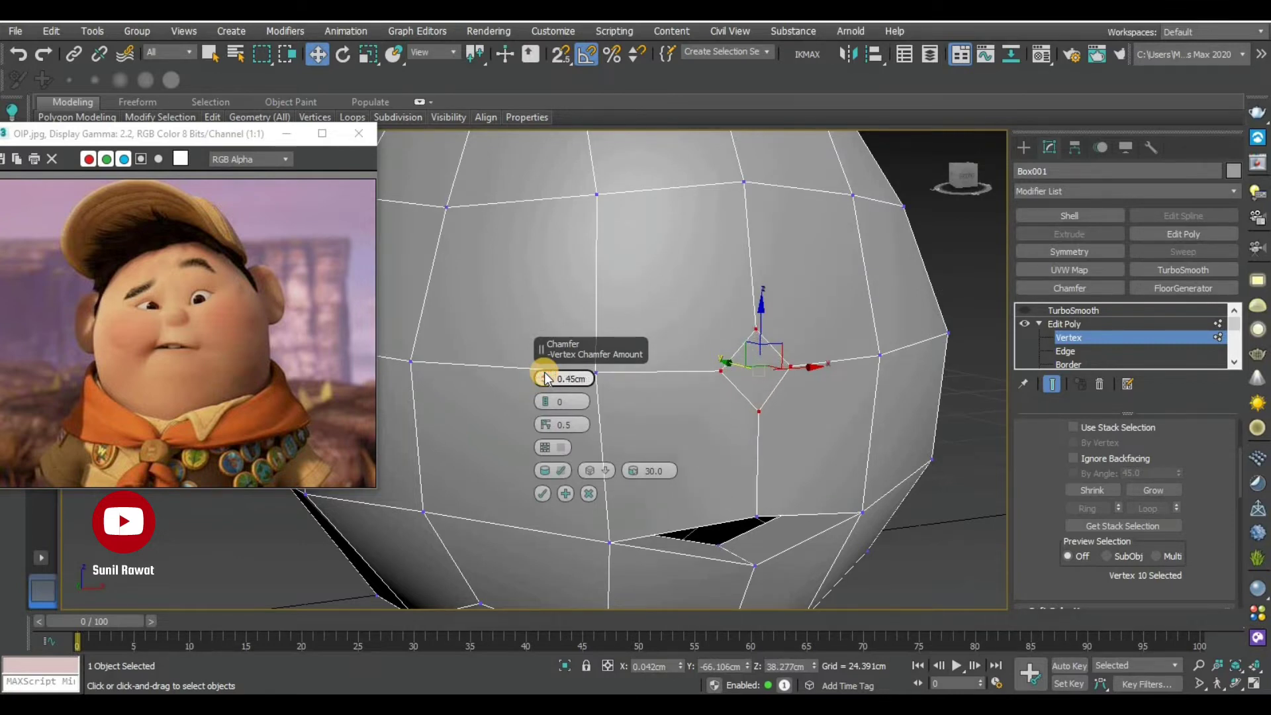
left_click(542, 495)
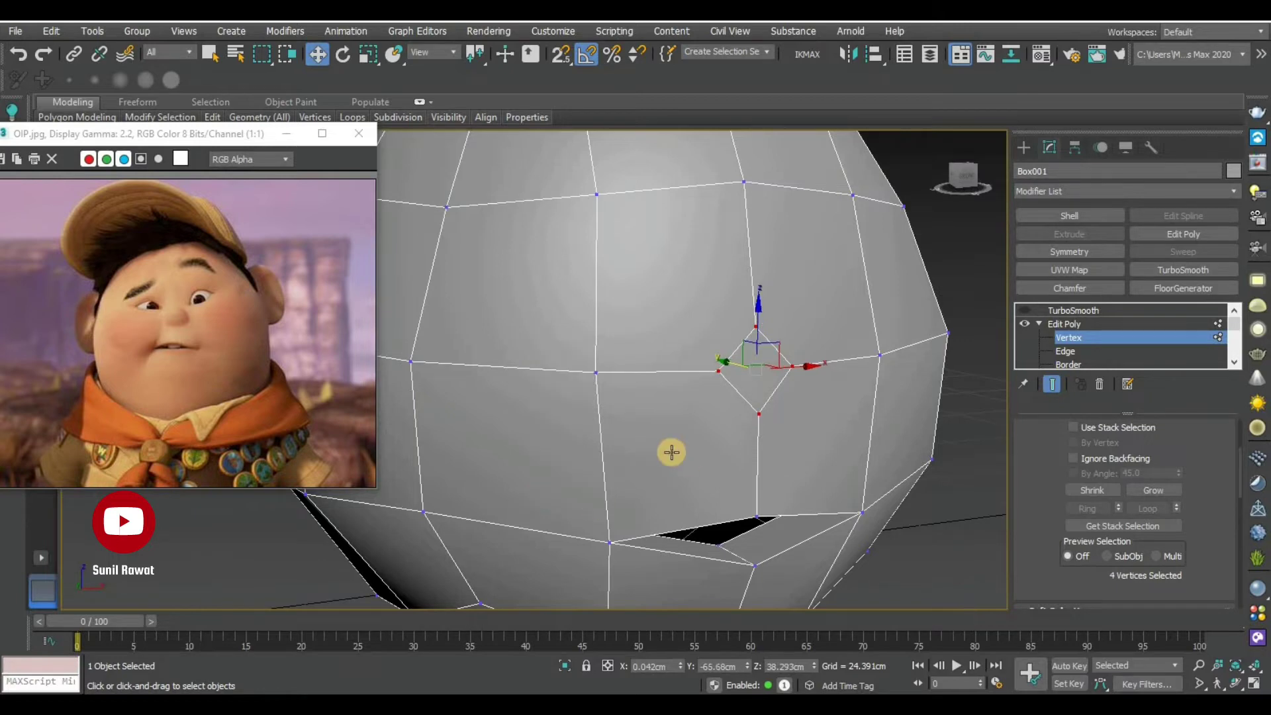
scroll(672, 452, "down", 5)
mouse_move(743, 426)
middle_mouse_down("alt")
mouse_move(726, 463)
mouse_move(935, 475)
mouse_move(989, 446)
middle_mouse_up("alt")
scroll(715, 475, "up", 5)
scroll(1078, 361, "down", 2)
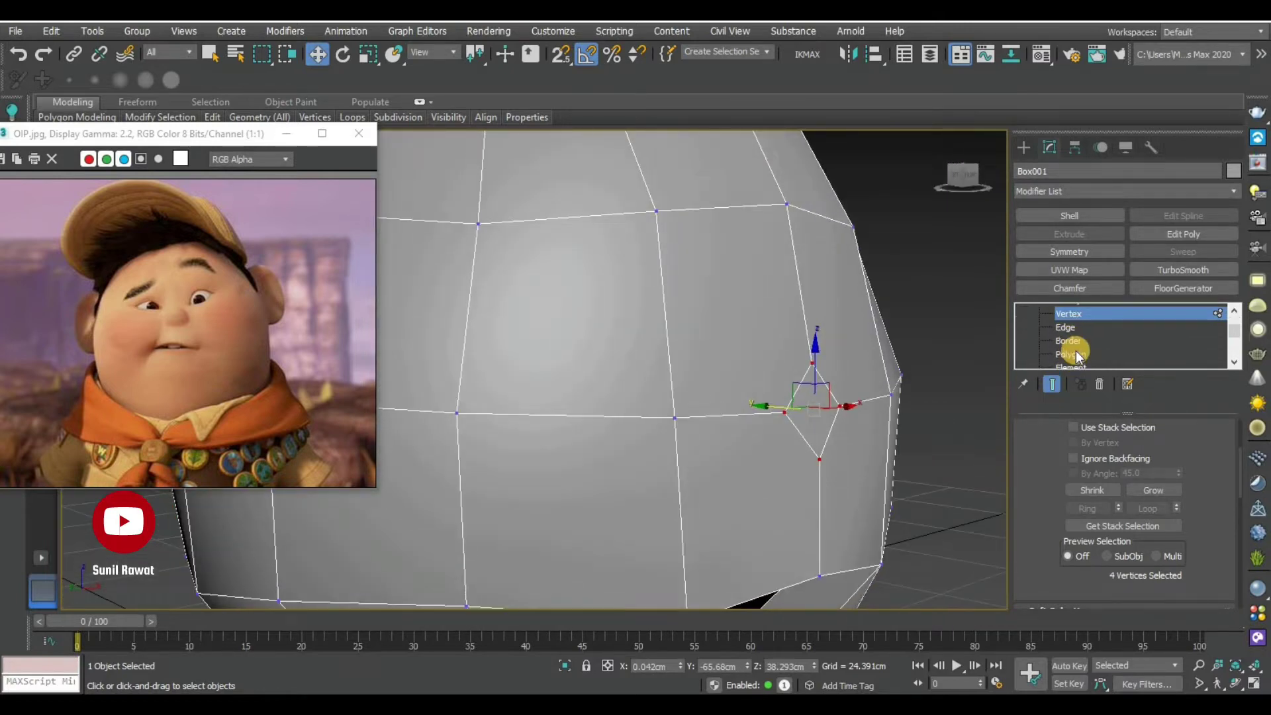
Extrude the diamond polygon outward with Shift-drag and scale it into a nose
left_click(1073, 353)
left_click(817, 405)
middle_click_drag(844, 420, 775, 414, "alt")
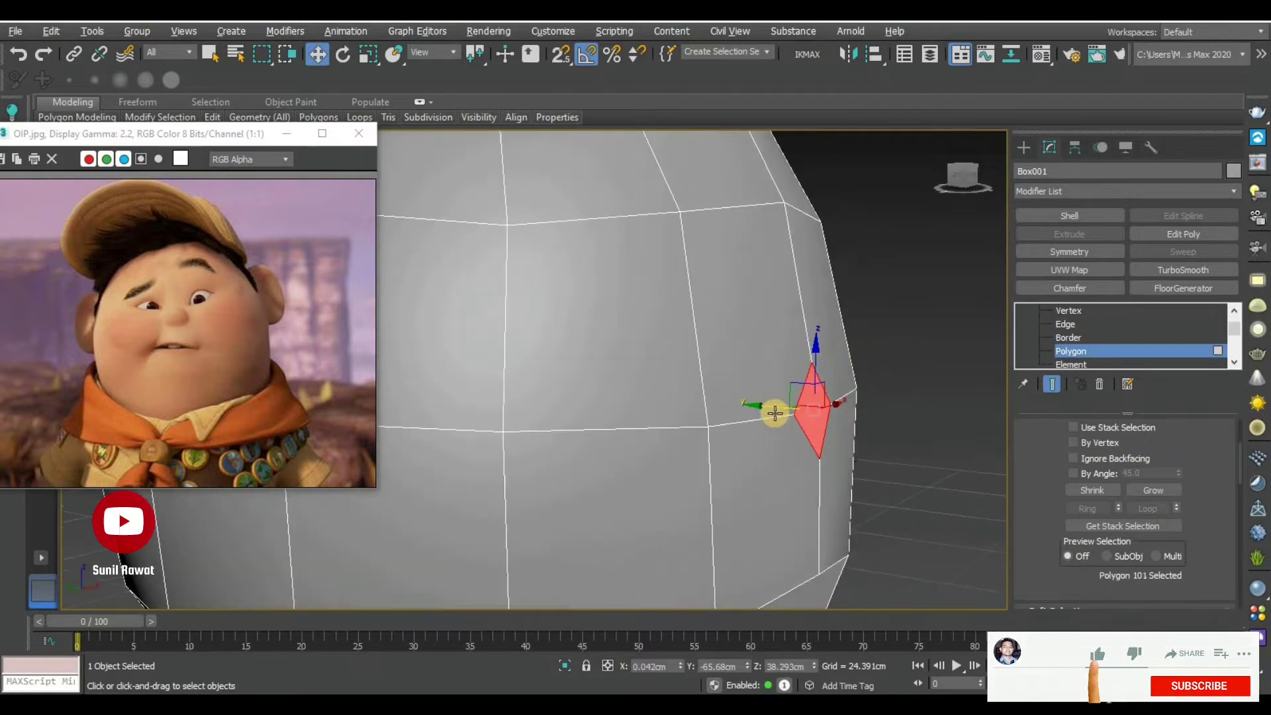
left_click_drag(766, 405, 860, 444)
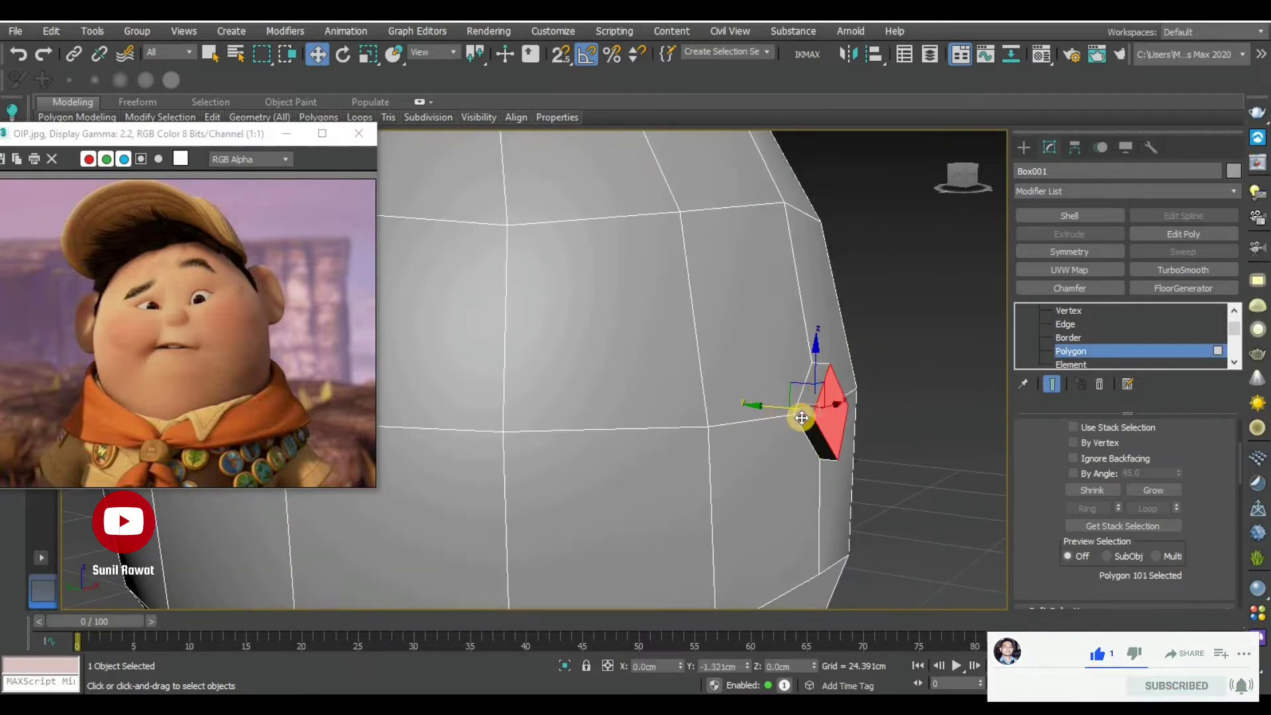
mouse_move(952, 442)
middle_mouse_down("alt")
mouse_move(829, 450)
mouse_move(716, 434)
mouse_move(752, 419)
middle_mouse_up("alt")
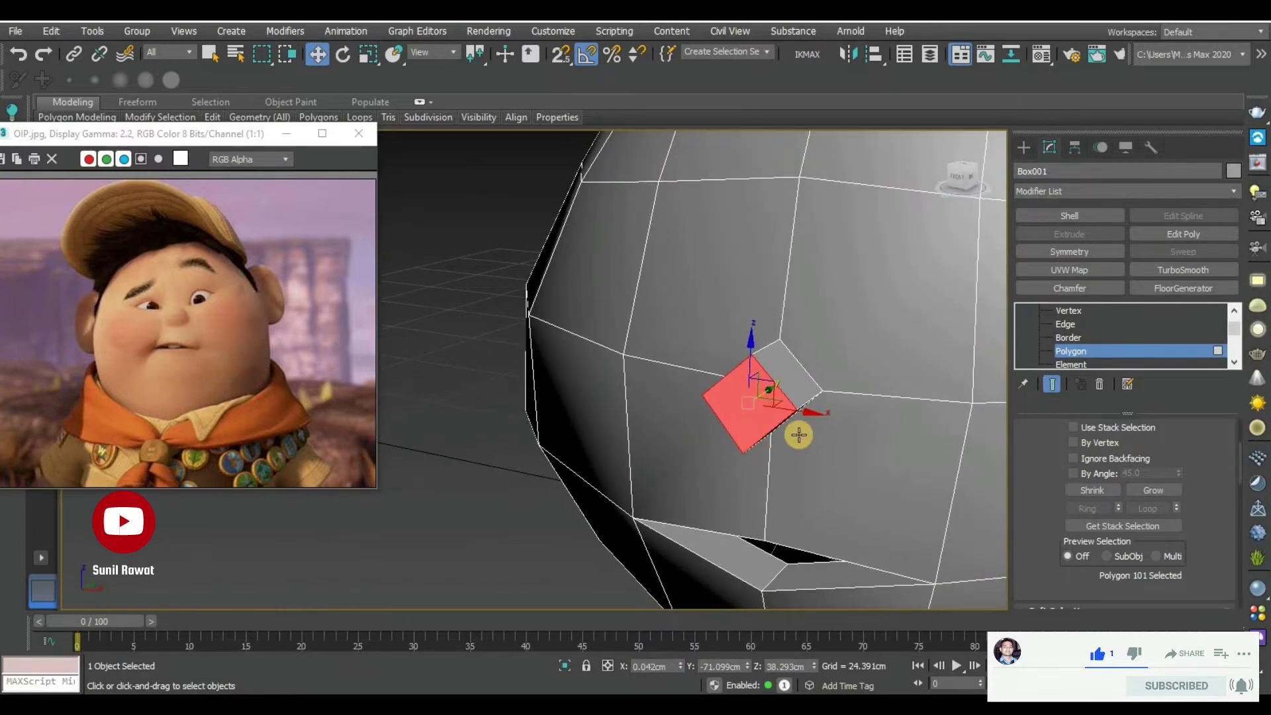
key("r")
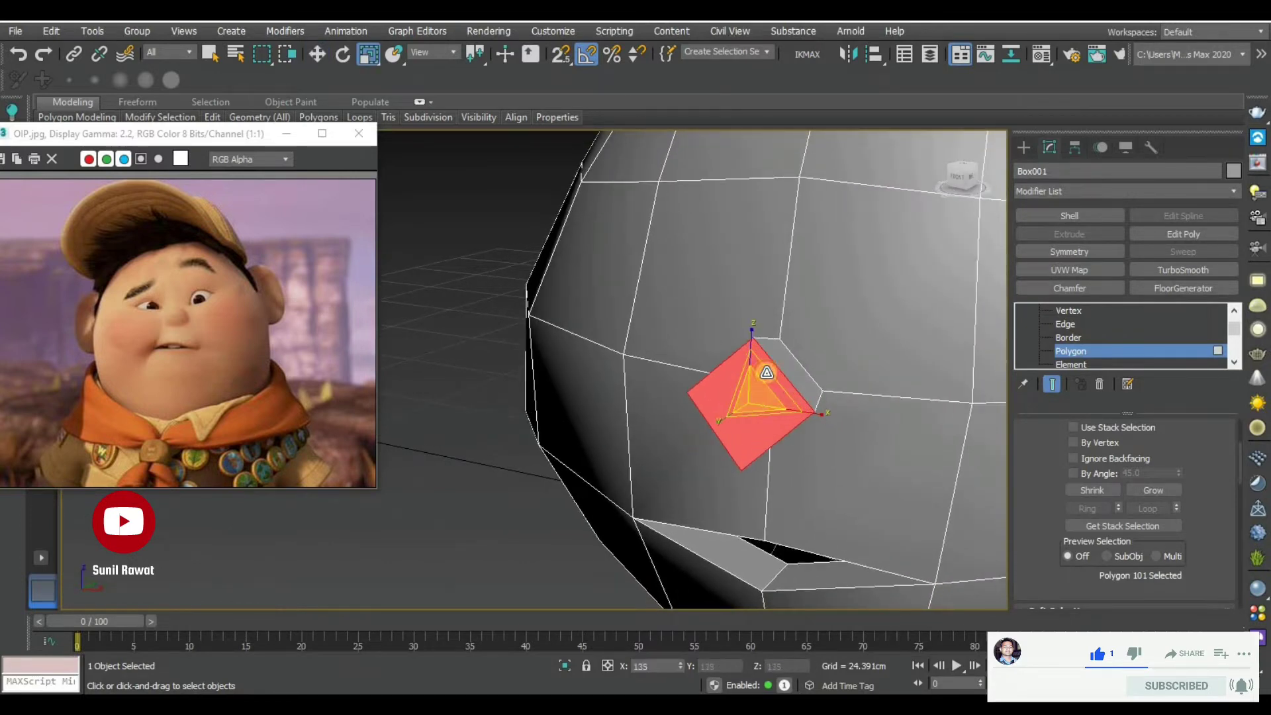
mouse_move(760, 387)
middle_mouse_down("alt")
mouse_move(1018, 405)
mouse_move(1059, 352)
middle_mouse_up("alt")
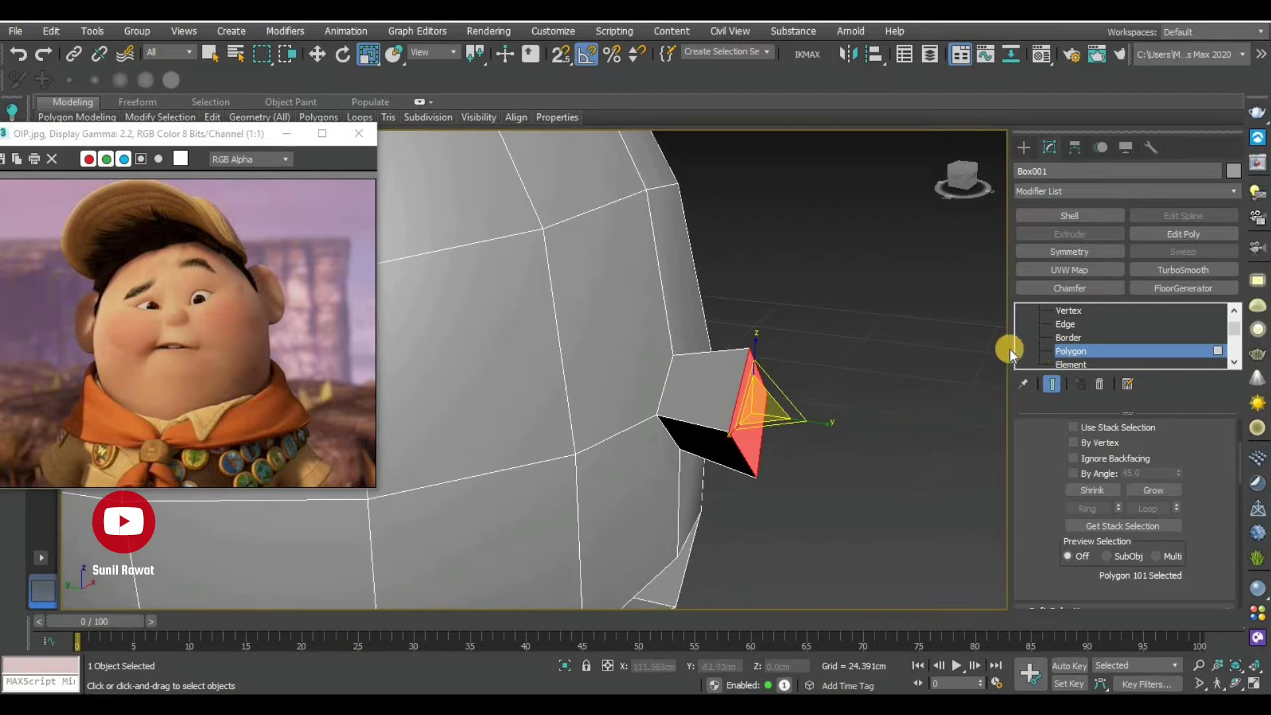
Turn TurboSmooth back on and view the rounded nose
left_click(1083, 352)
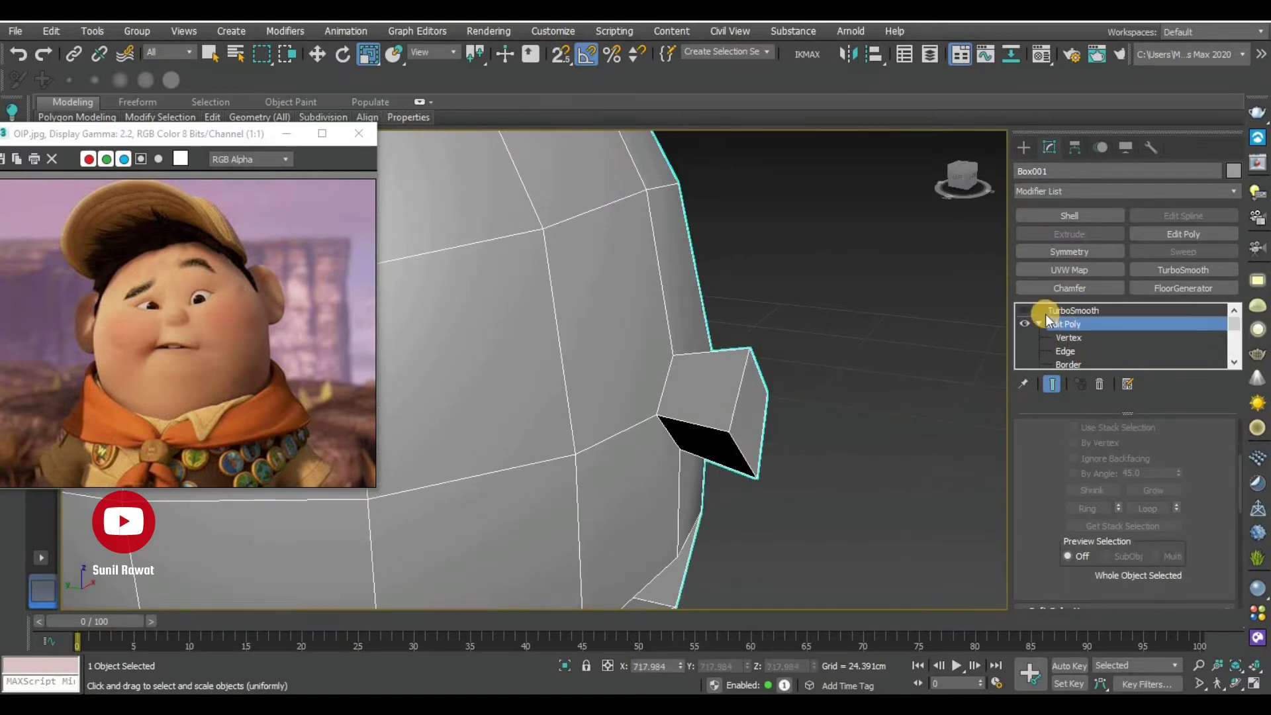
left_click(1026, 312)
scroll(923, 411, "down", 3)
left_click(865, 454)
scroll(866, 454, "down", 3)
mouse_move(865, 454)
middle_mouse_down("alt")
mouse_move(749, 432)
mouse_move(696, 439)
middle_mouse_up("alt")
middle_click_drag(391, 408, 650, 408)
scroll(651, 409, "up", 5)
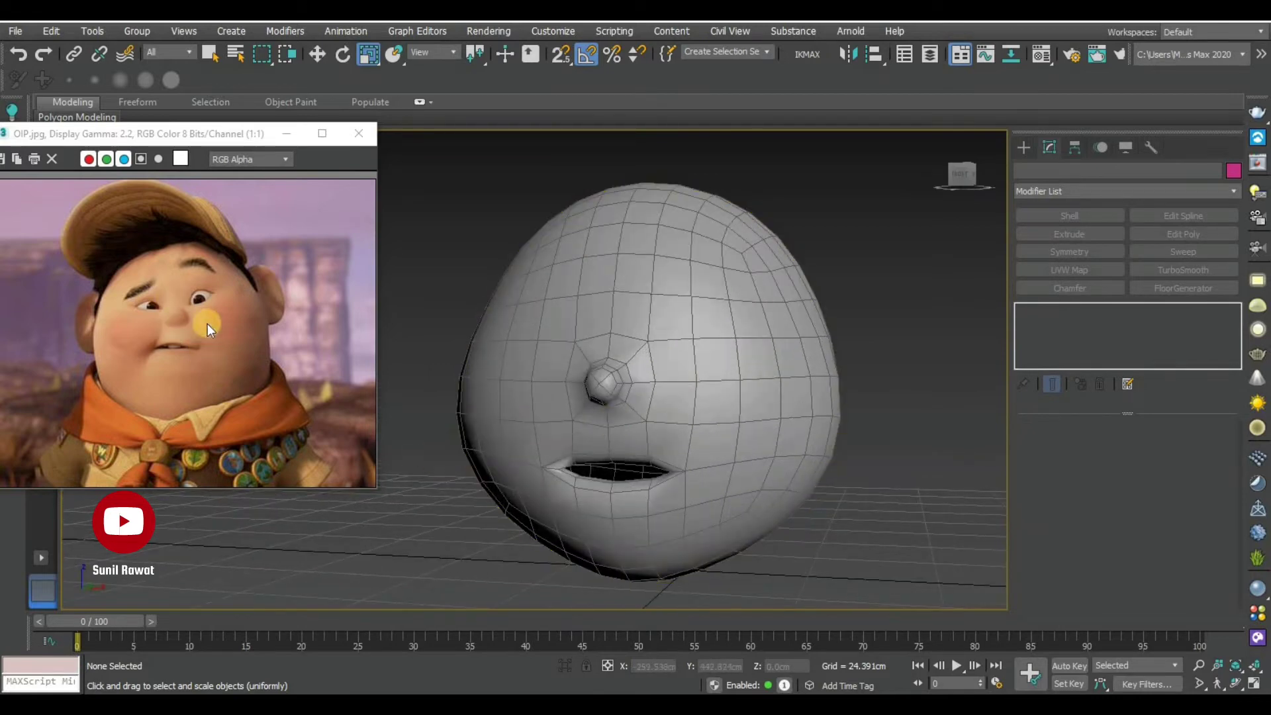
Turn off TurboSmooth and move the nose tip vertex further out
left_click(814, 378)
left_click(1025, 310)
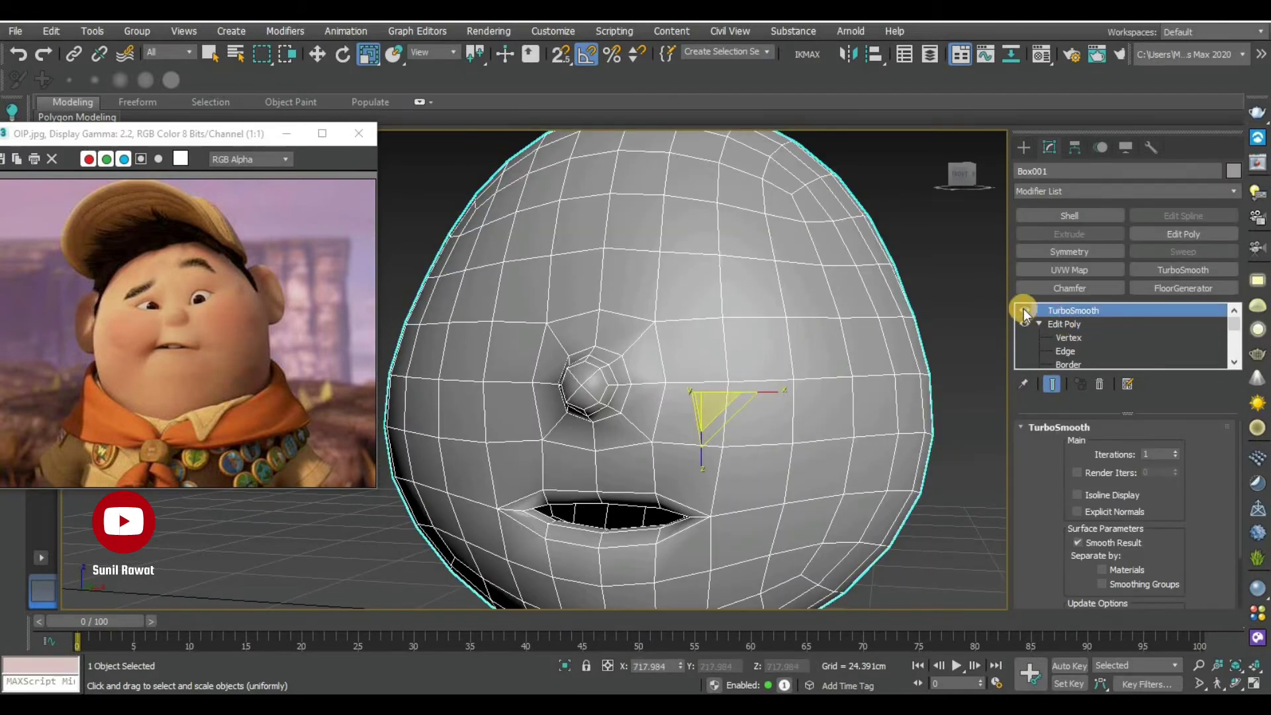
left_click(1060, 337)
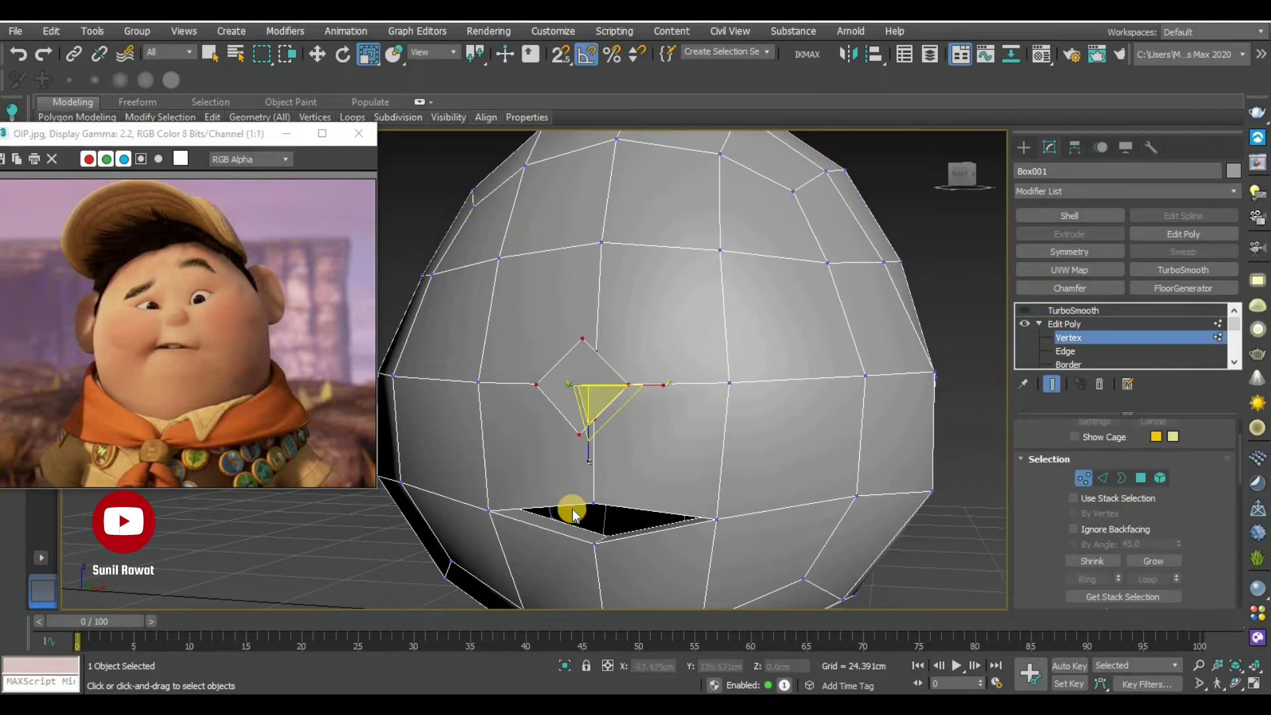
key("alt+w")
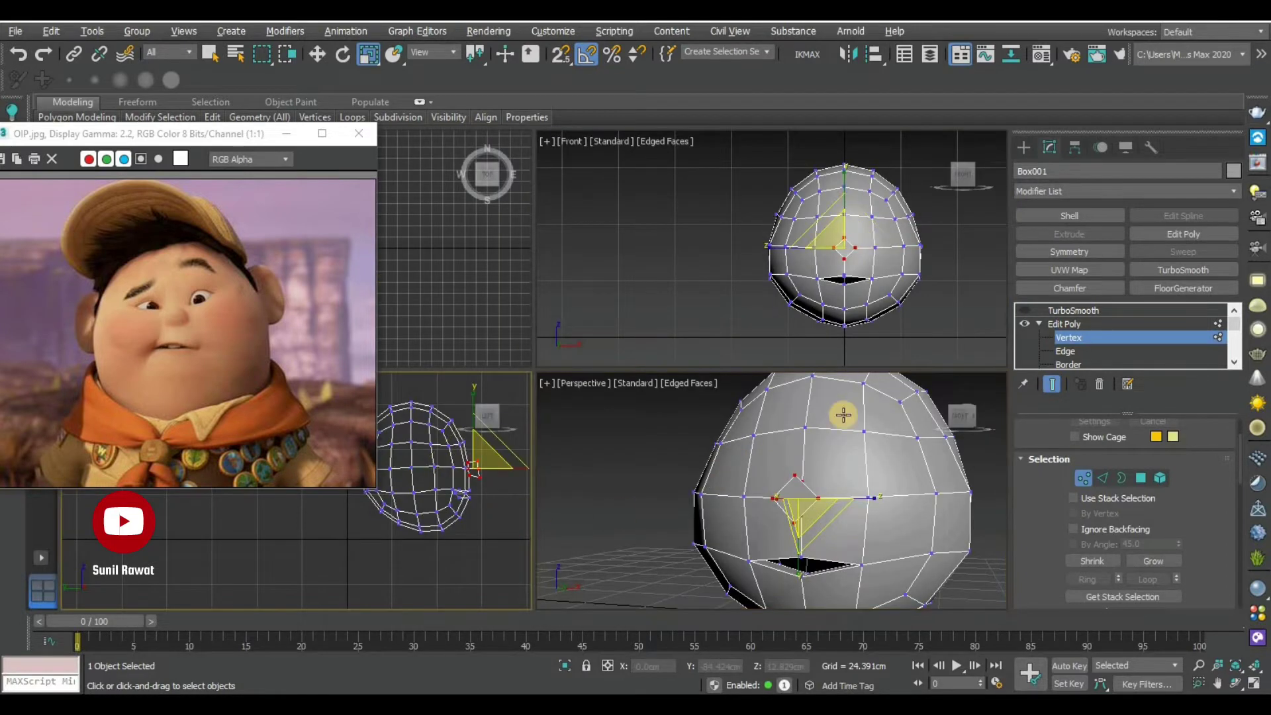
key("alt+w")
scroll(817, 426, "up", 3)
scroll(823, 432, "up", 2)
scroll(835, 431, "up", 2)
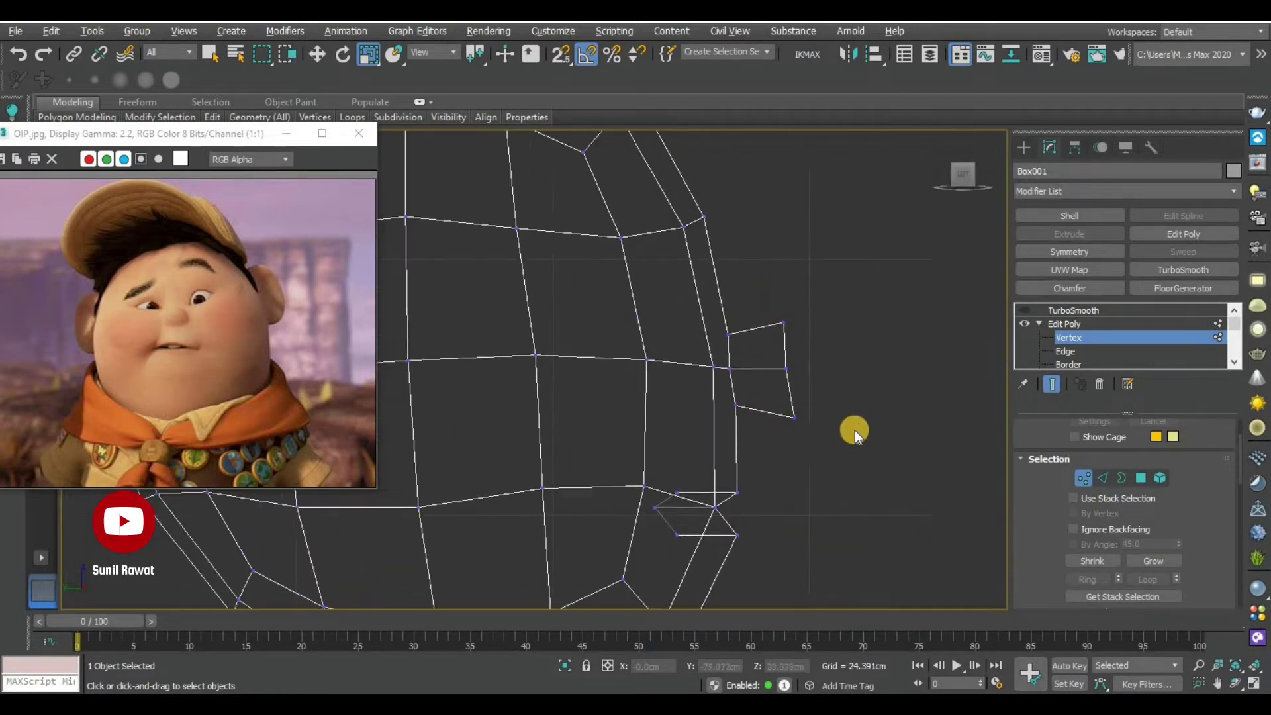
scroll(851, 429, "up", 2)
key("w")
left_click_drag(769, 357, 833, 358)
Raise the upper and right nose vertices to shape the nose
left_click(762, 294)
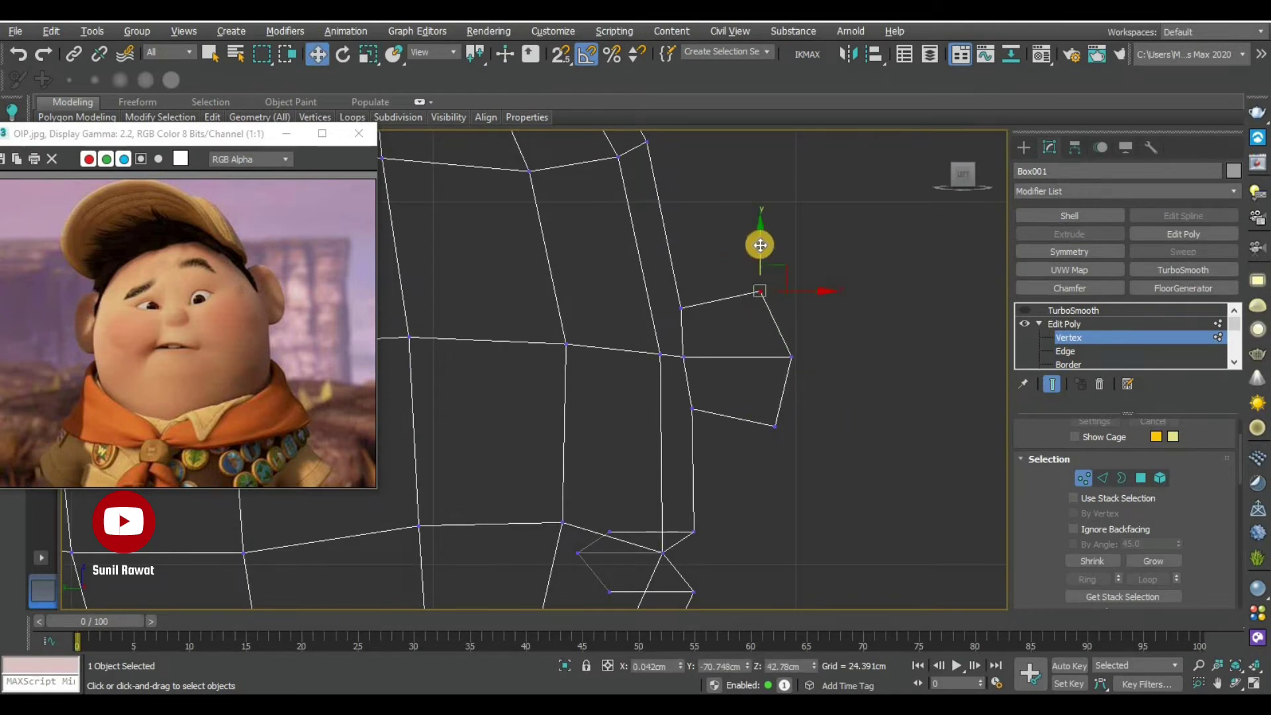
left_click_drag(760, 242, 759, 224)
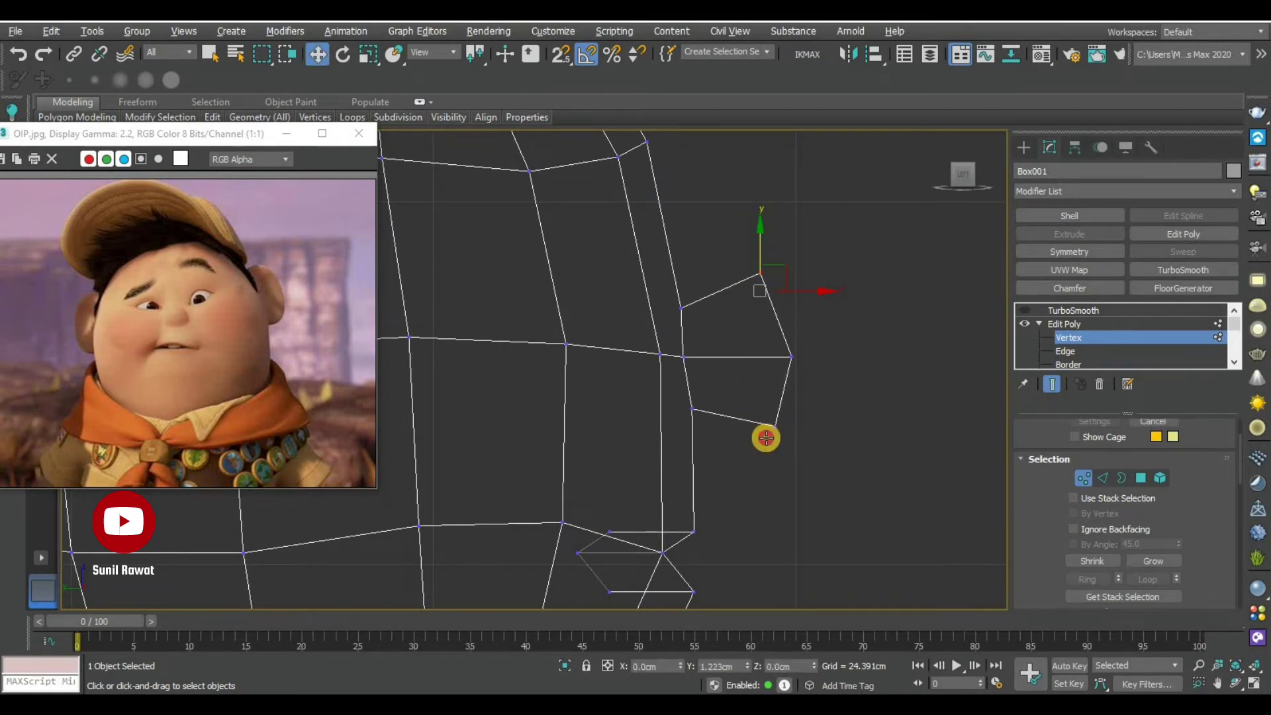
mouse_move(755, 386)
left_mouse_down()
mouse_move(808, 447)
mouse_move(815, 391)
left_mouse_up()
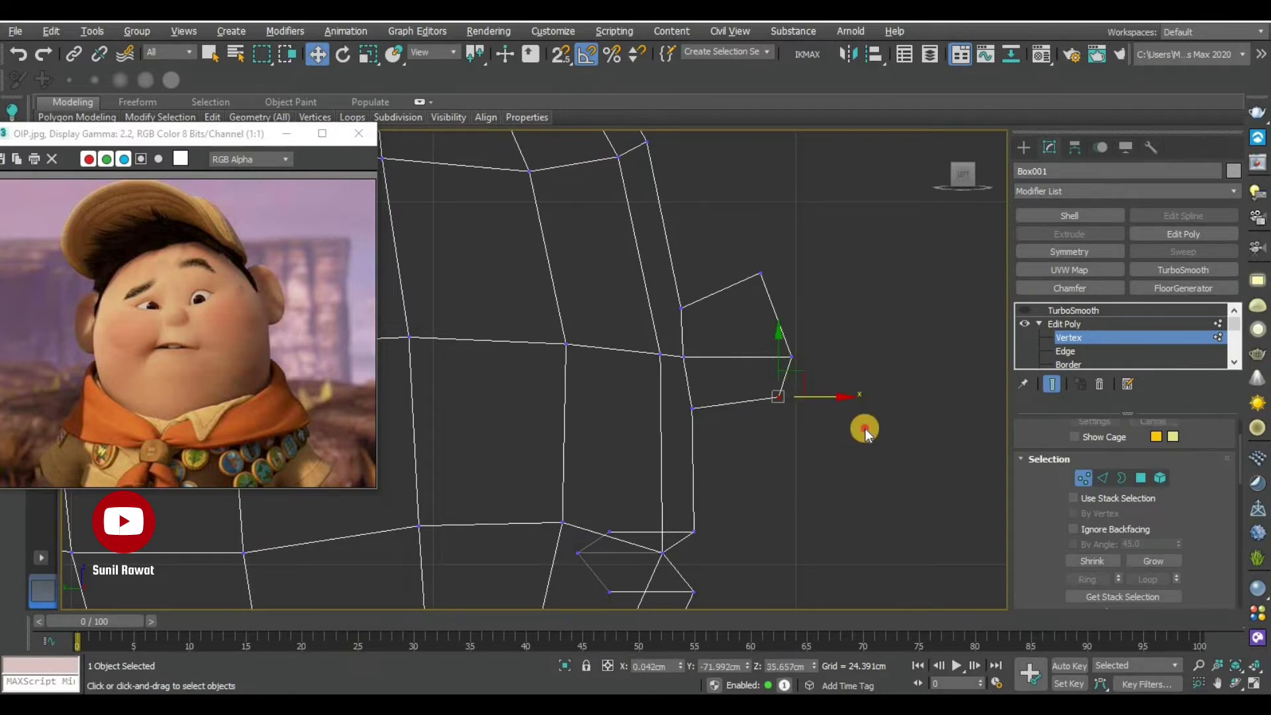
left_click(741, 324)
left_click_drag(808, 345, 817, 374)
left_click_drag(817, 318, 815, 298)
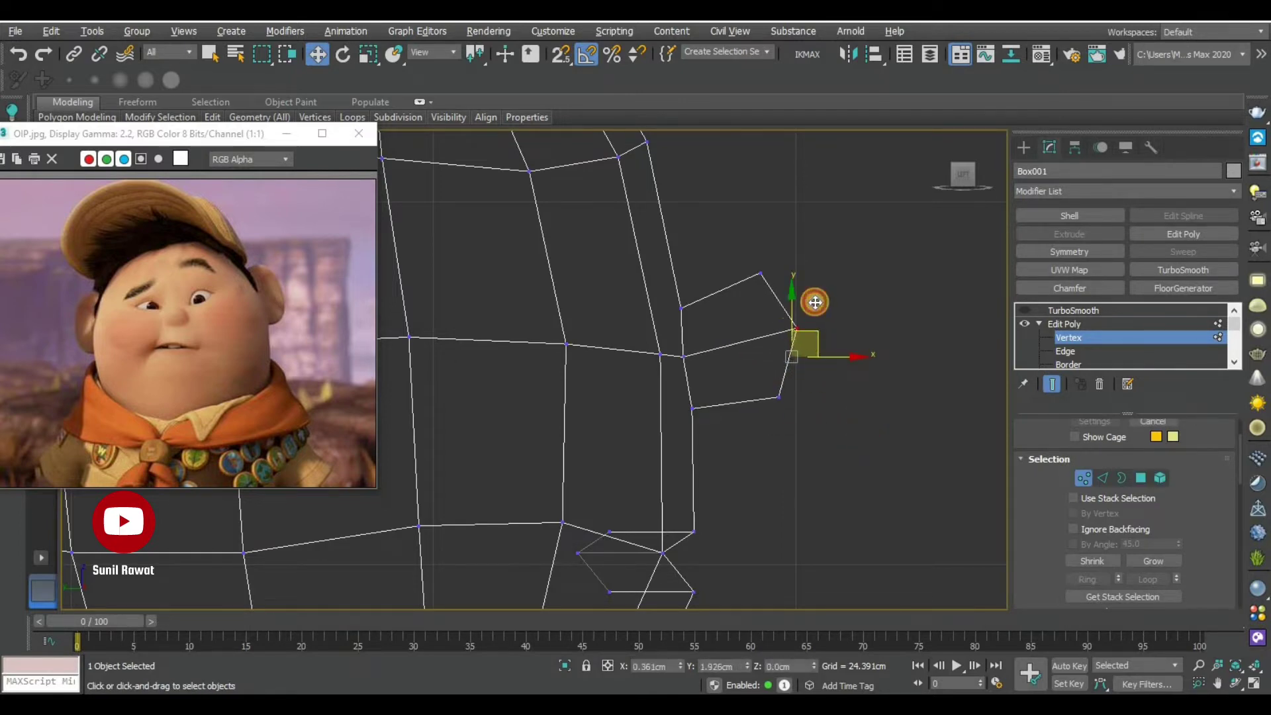
Preview the nose with TurboSmooth in Perspective, then switch smoothing back off
key("alt+w")
key("alt+w")
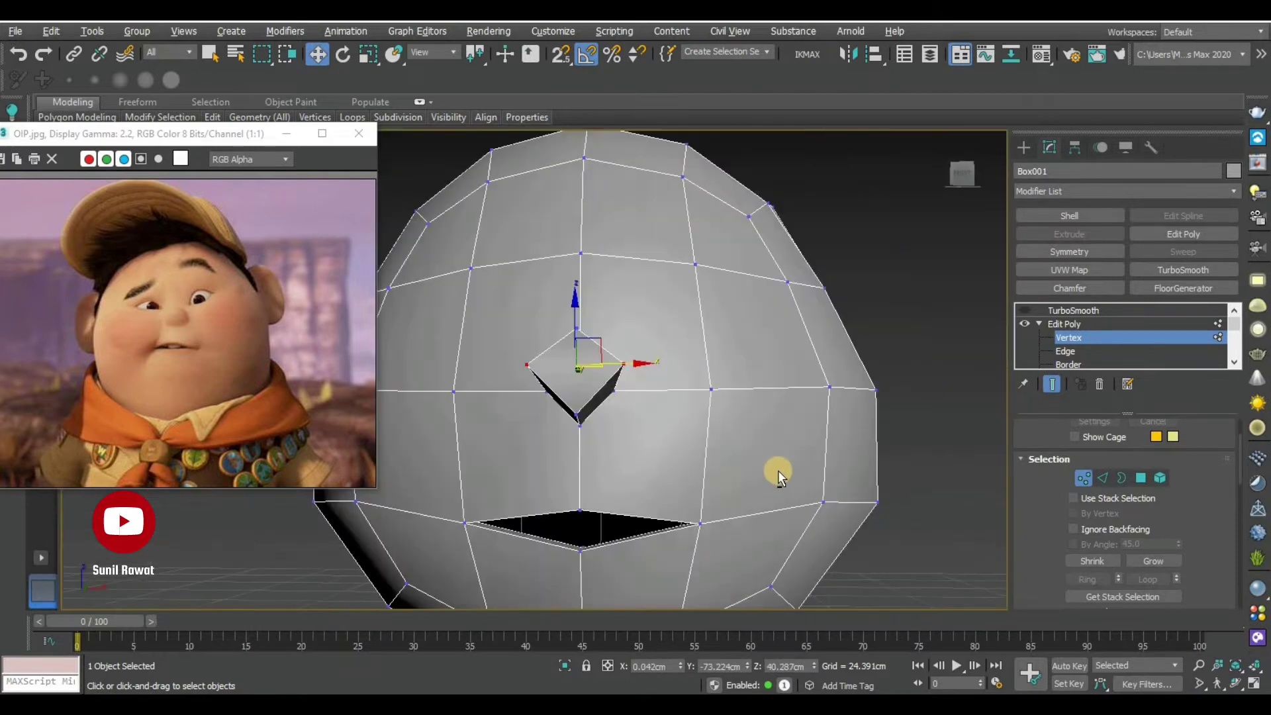
mouse_move(777, 471)
middle_mouse_down("alt")
mouse_move(827, 502)
mouse_move(770, 521)
mouse_move(1179, 316)
middle_mouse_up("alt")
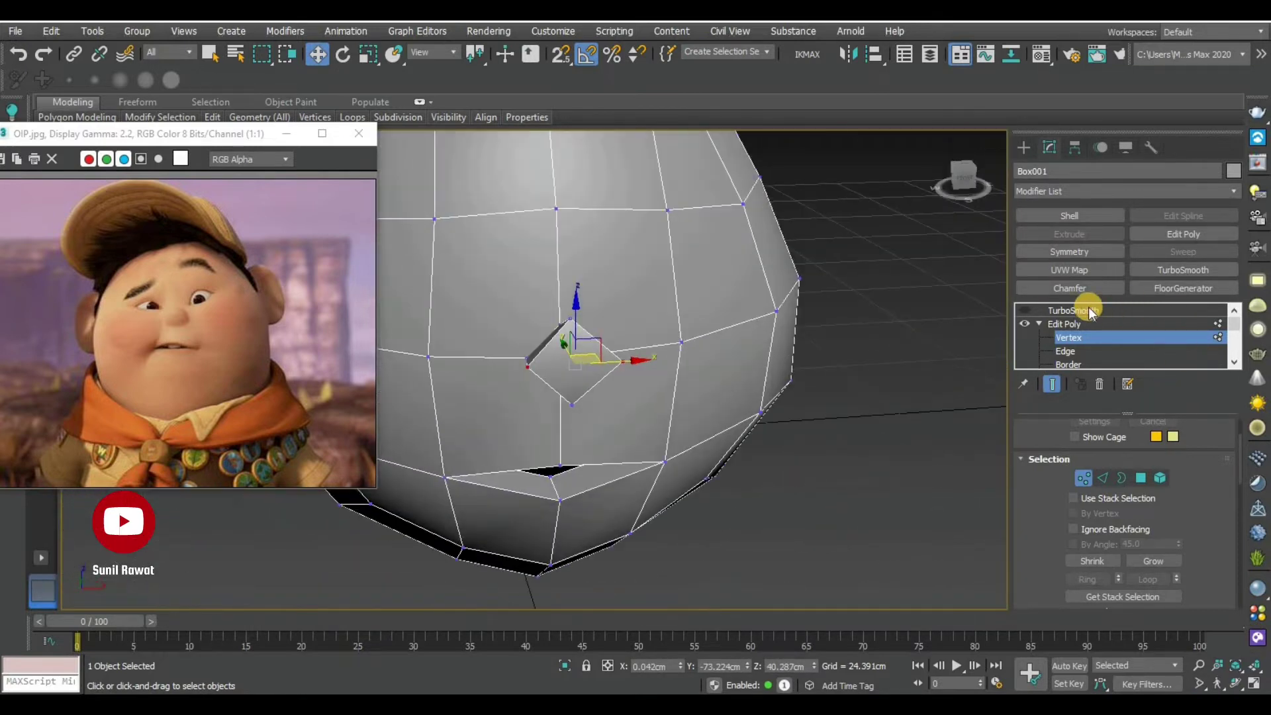
left_click(1026, 310)
left_click(1024, 310)
middle_click_drag(716, 448, 95, 269, "alt")
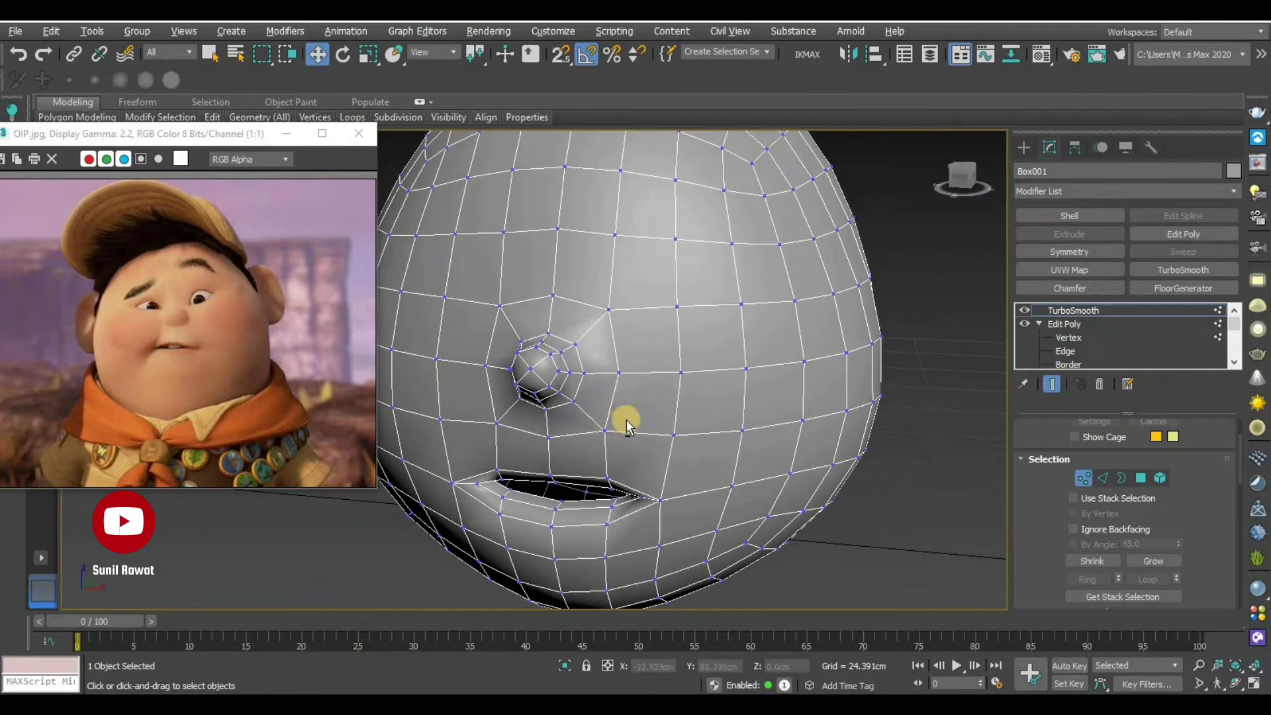
scroll(624, 418, "up", 3)
scroll(668, 401, "up", 3)
middle_click_drag(669, 401, 672, 341)
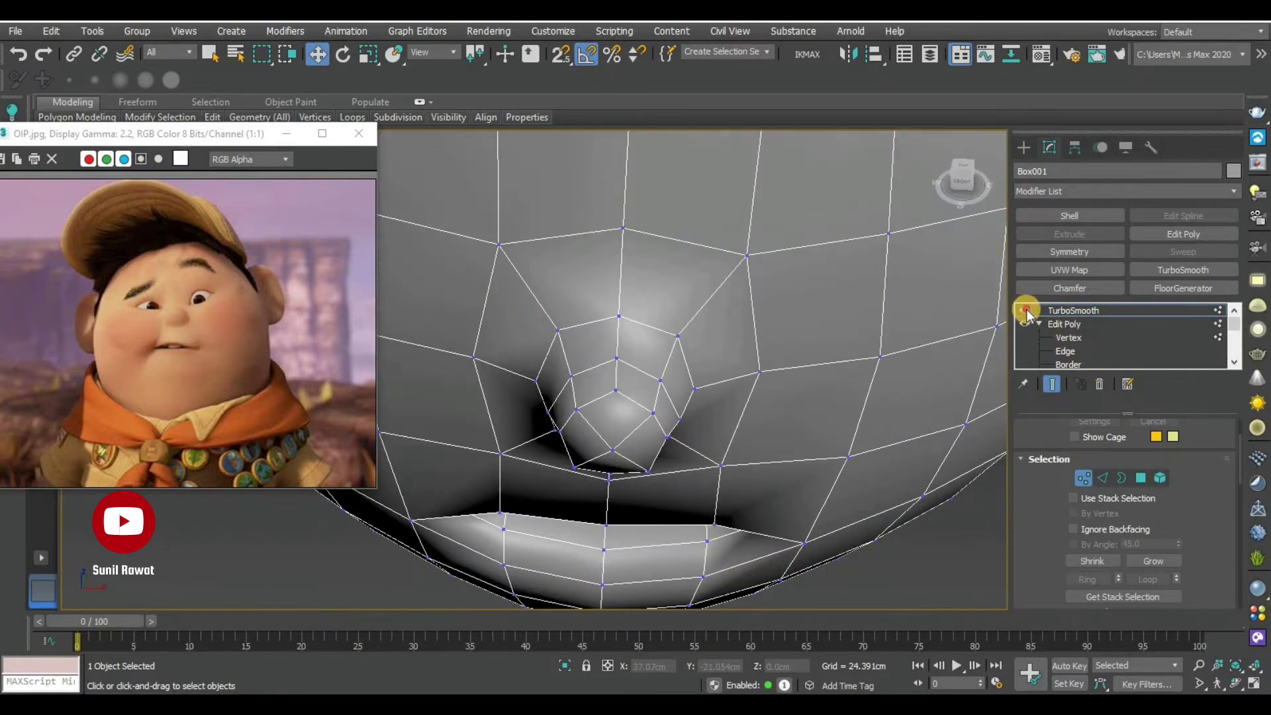
left_click(1026, 308)
mouse_move(643, 470)
middle_mouse_down("alt")
mouse_move(788, 472)
mouse_move(715, 440)
mouse_move(731, 421)
mouse_move(712, 380)
mouse_move(744, 423)
mouse_move(772, 412)
middle_mouse_up("alt")
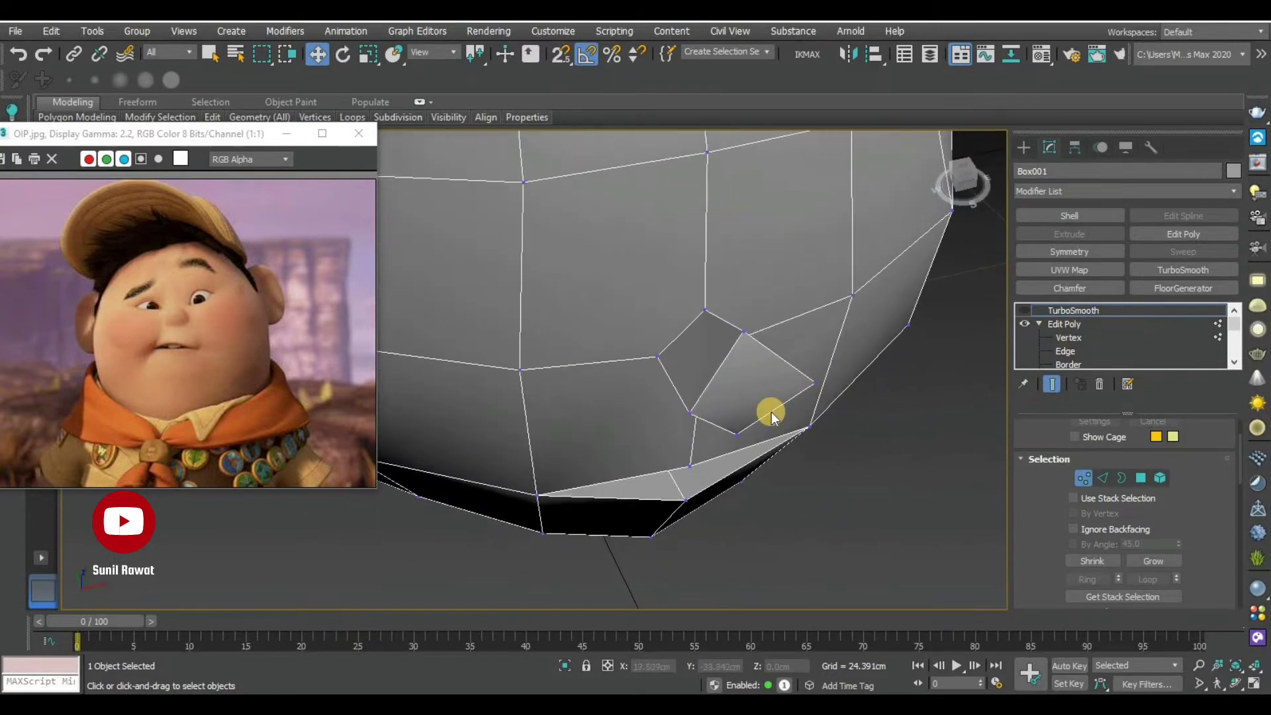
Shift the nose tip polygon, then pull nose vertices sideways into a pyramid shape
left_click(1139, 478)
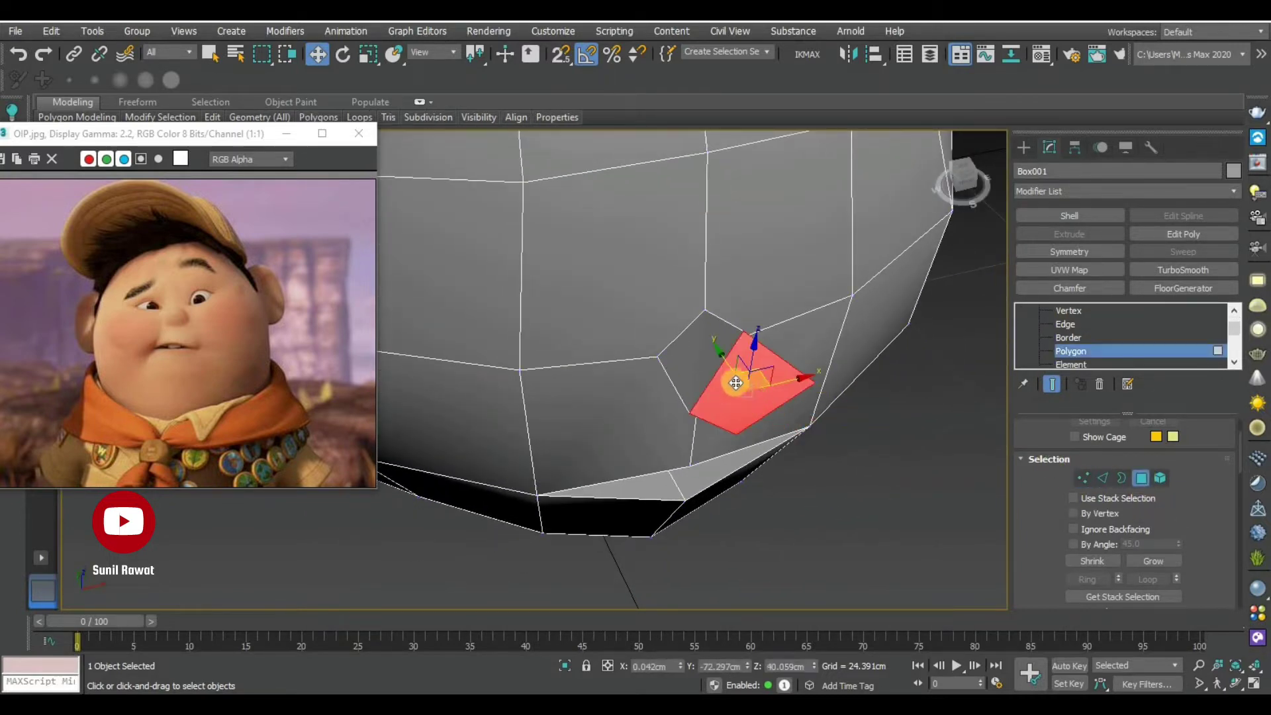
left_click_drag(727, 361, 832, 426)
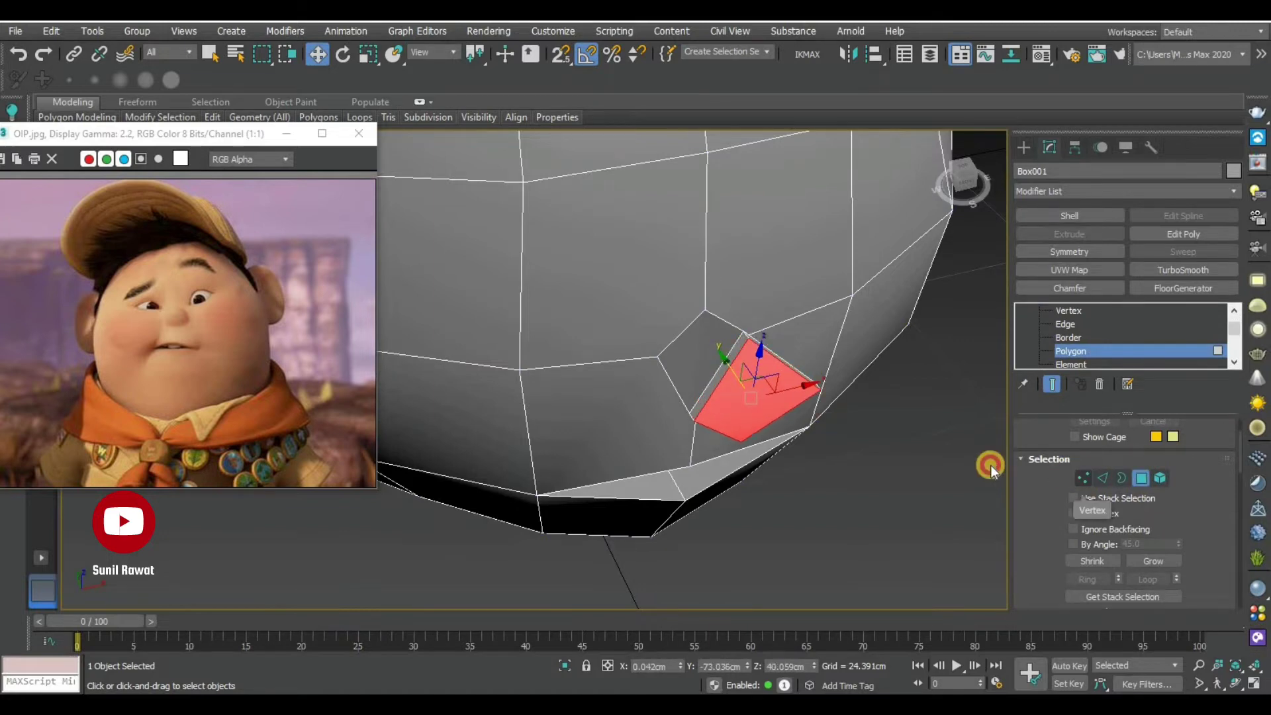
key("1")
left_click(639, 432)
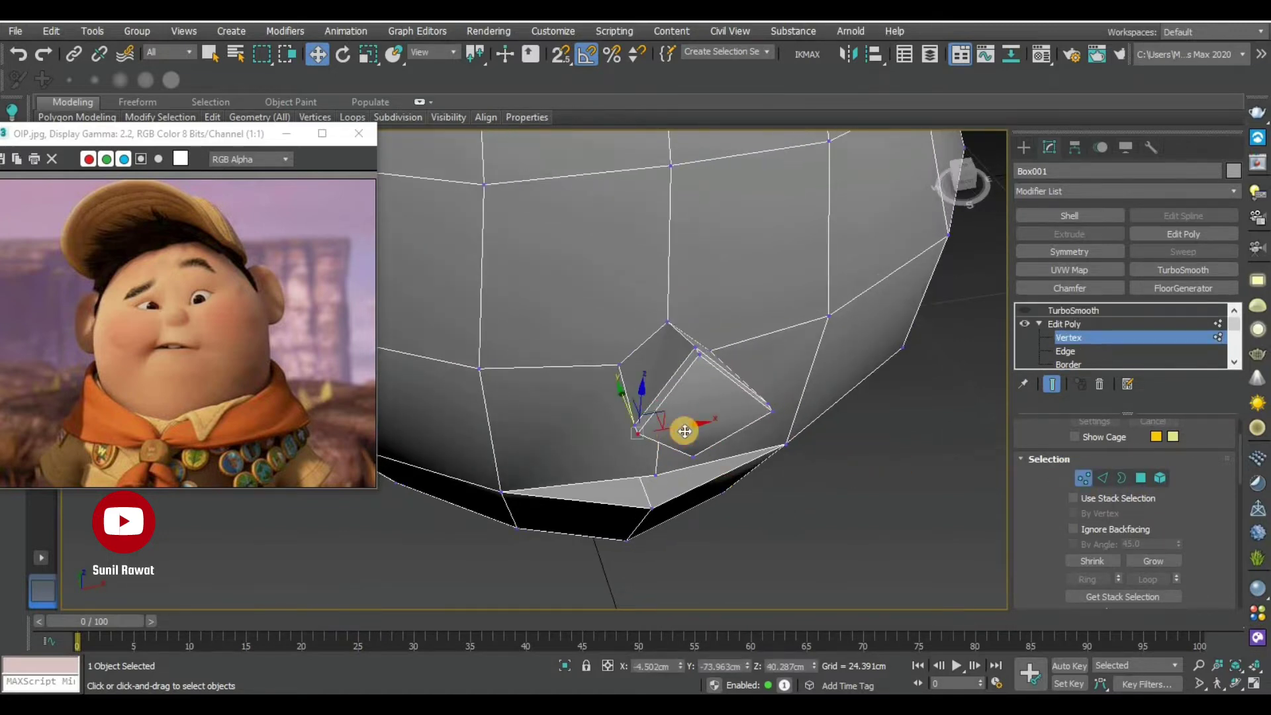
left_click_drag(684, 431, 724, 427)
left_click(794, 418)
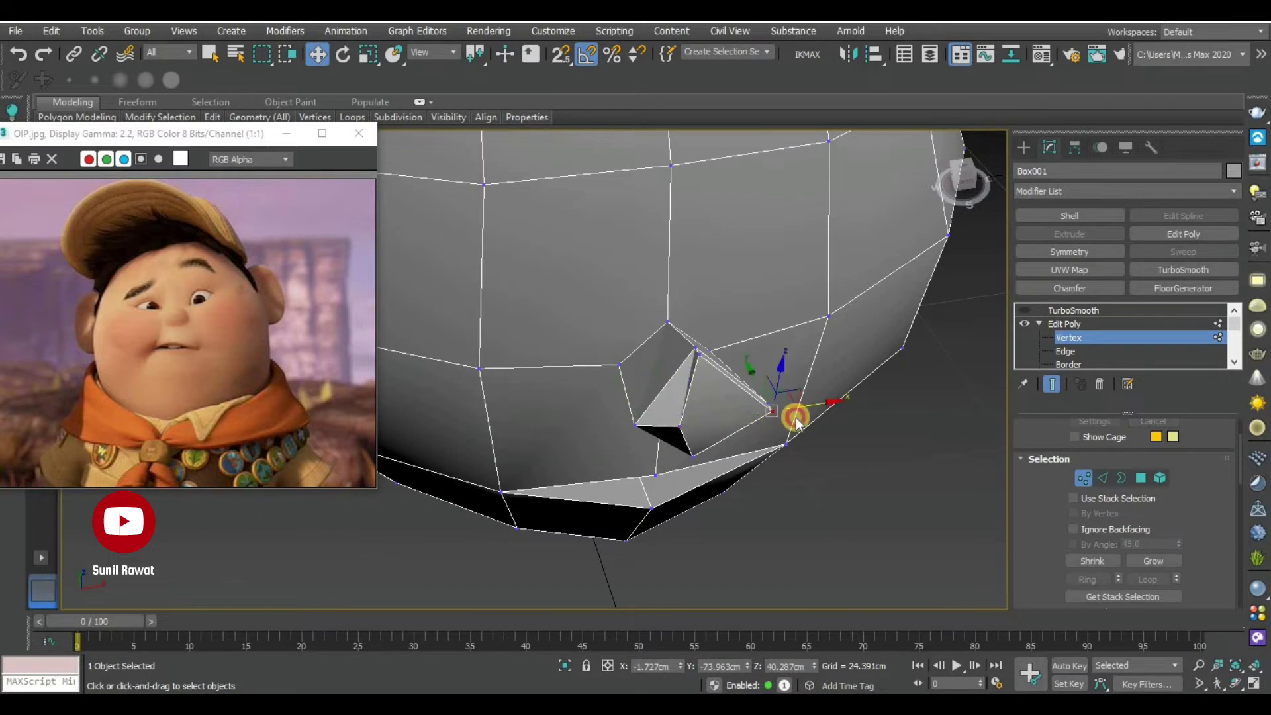
mouse_move(813, 409)
left_mouse_down()
mouse_move(766, 406)
mouse_move(857, 431)
left_mouse_up()
In a maximized wireframe view, lower and push out the nose-tip vertex, then preview smoothing
middle_click_drag(856, 431, 761, 406, "alt")
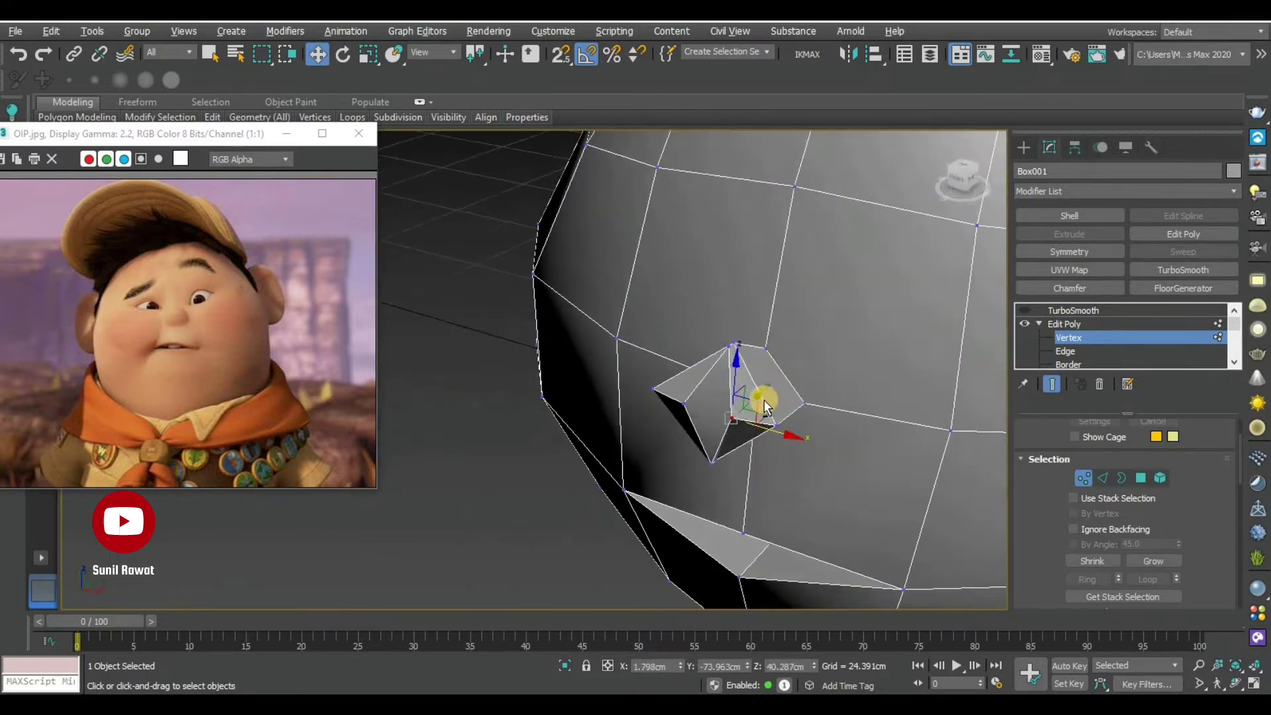
key("alt+w")
key("alt+w")
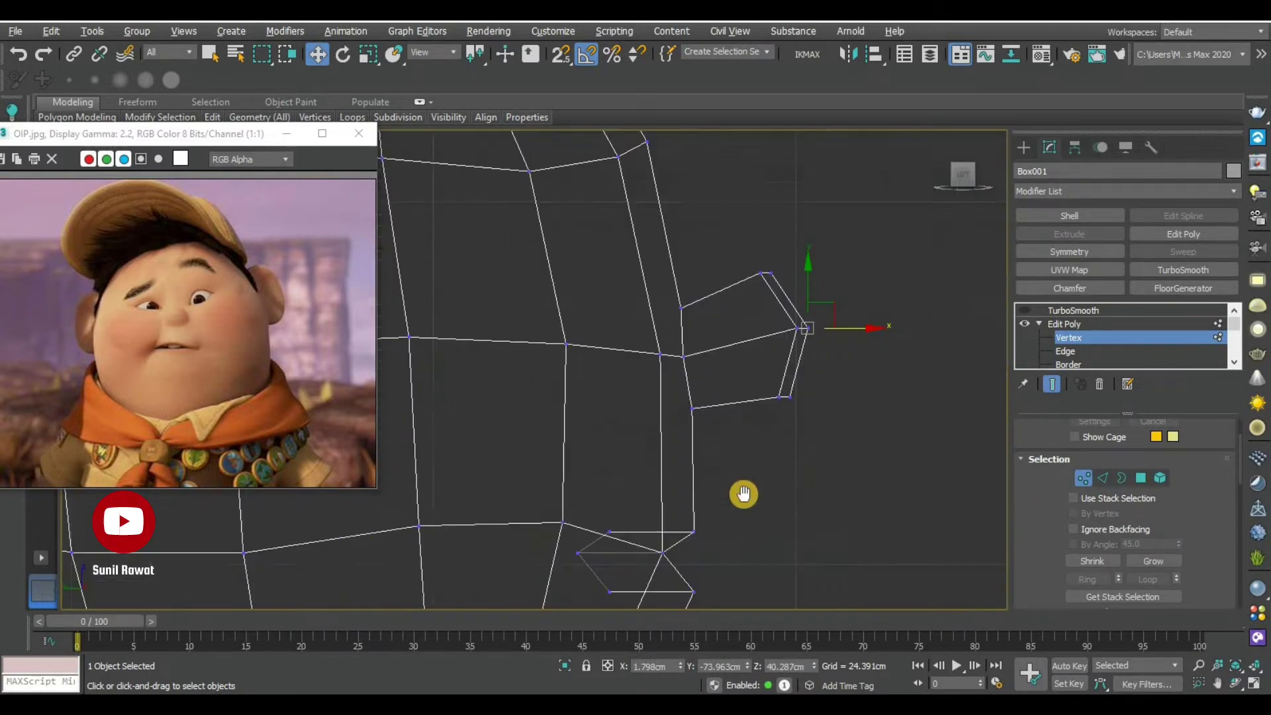
key("alt+w")
key("alt+w")
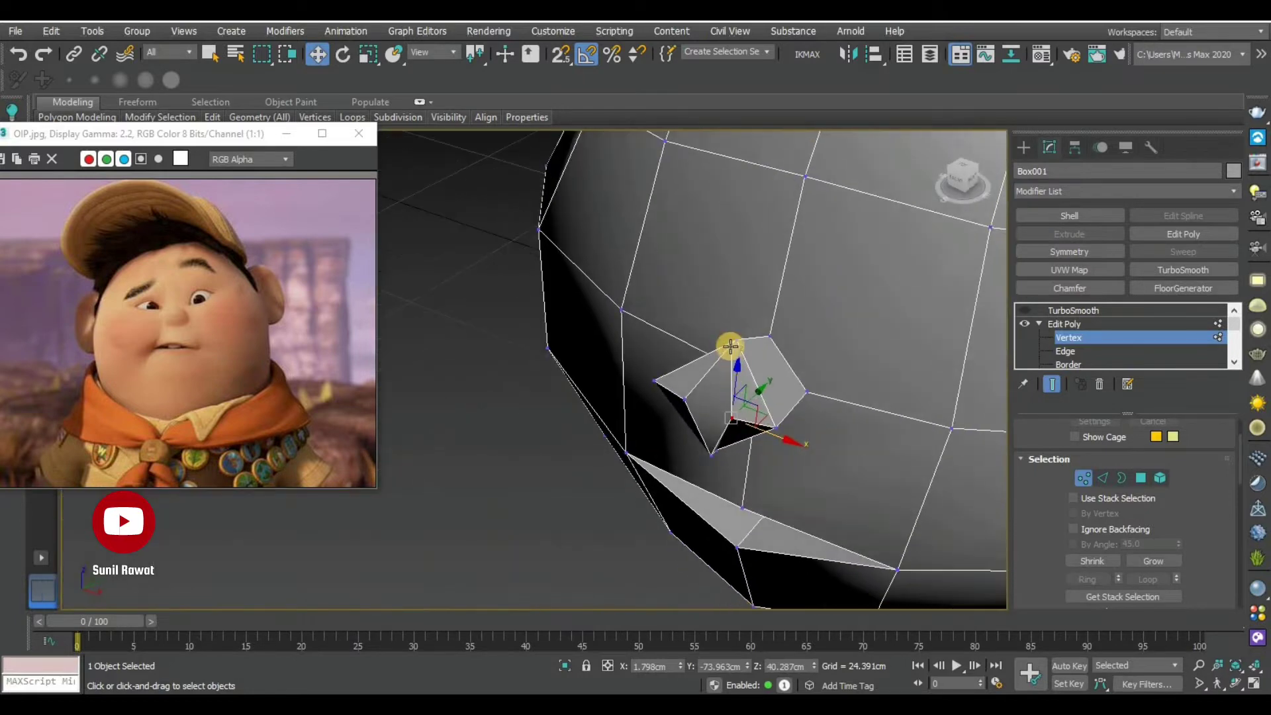
left_click(724, 346)
left_click_drag(732, 304, 743, 414)
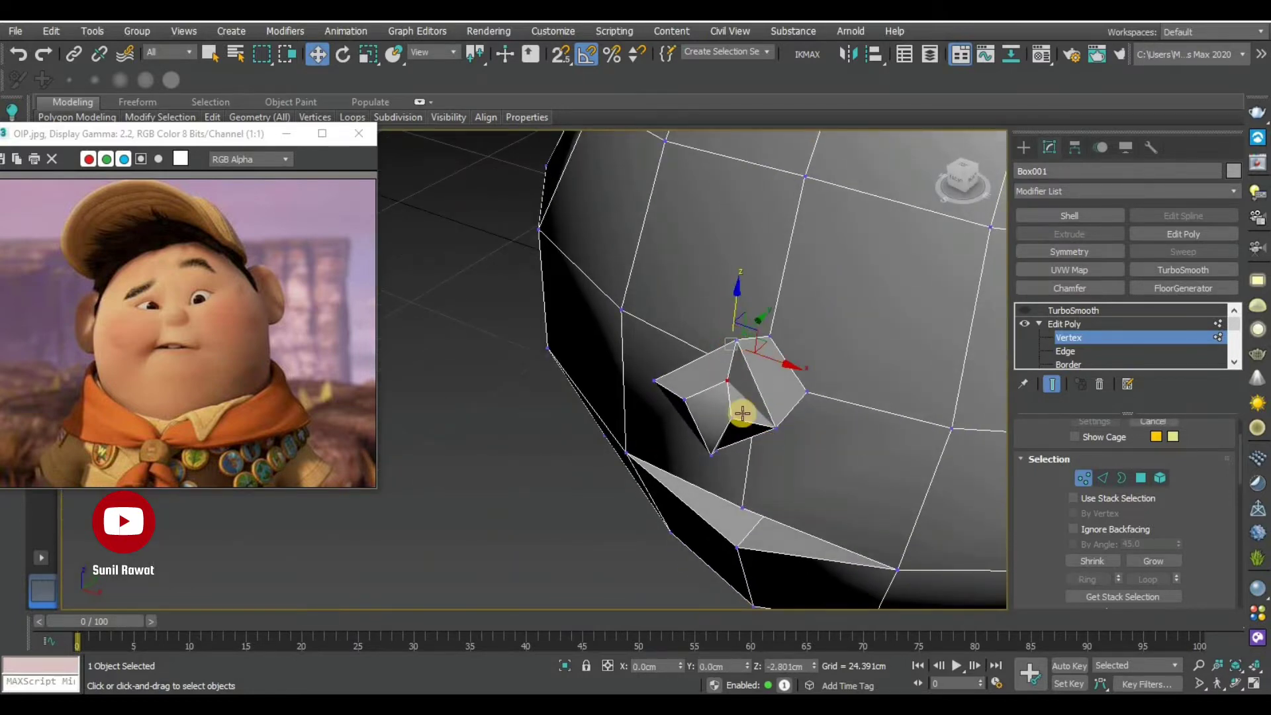
middle_click_drag(743, 414, 715, 459, "alt")
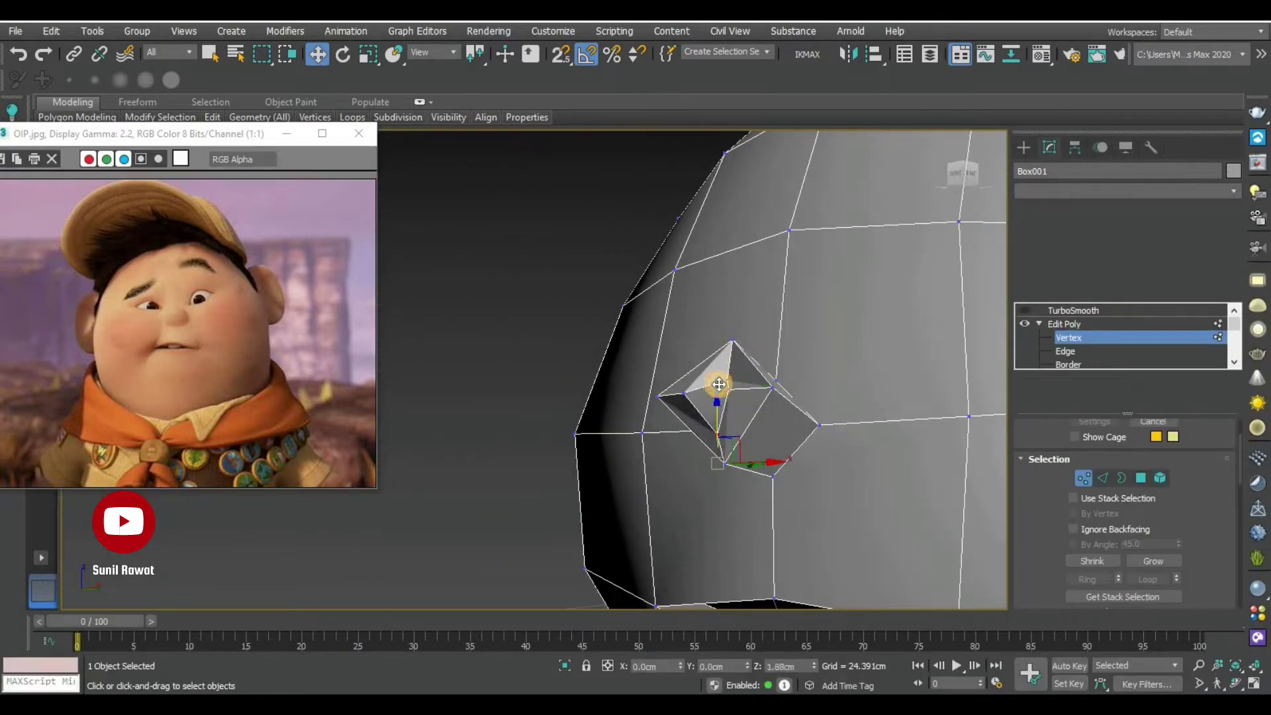
left_click_drag(715, 383, 732, 405)
mouse_move(732, 405)
middle_mouse_down("alt")
mouse_move(838, 470)
mouse_move(767, 431)
middle_mouse_up("alt")
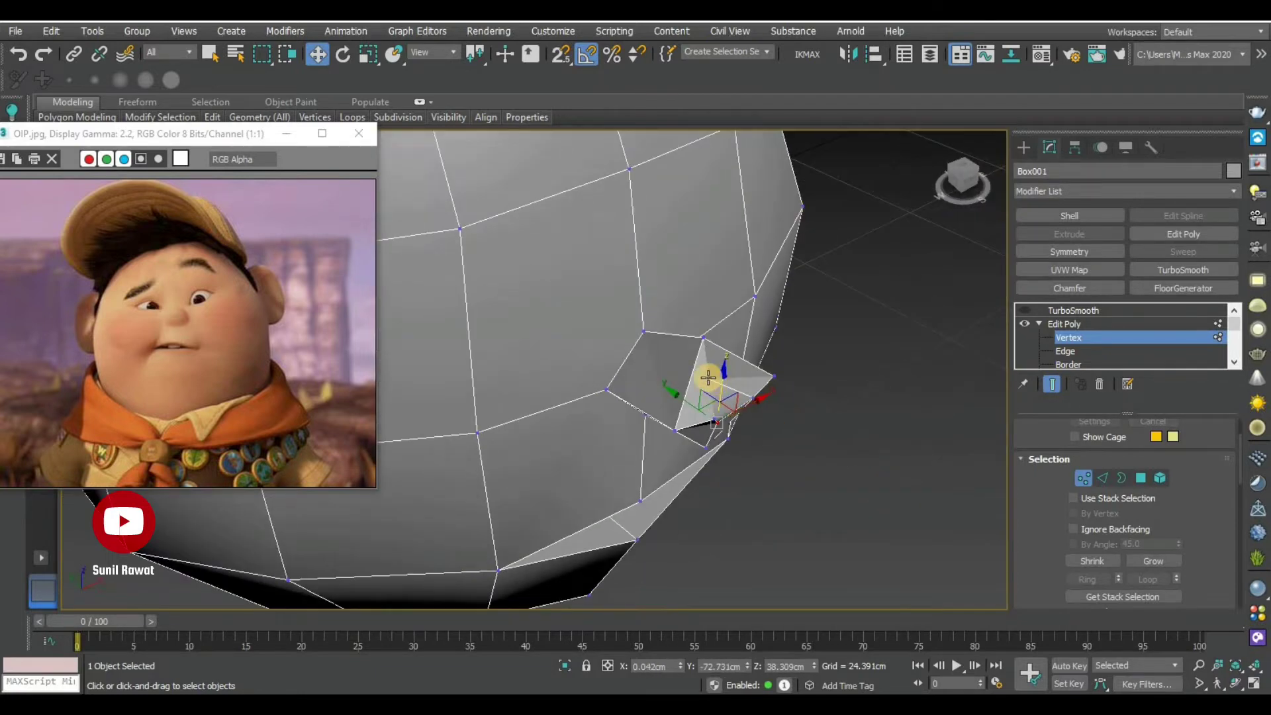
key("ctrl+z")
left_click_drag(708, 375, 860, 445)
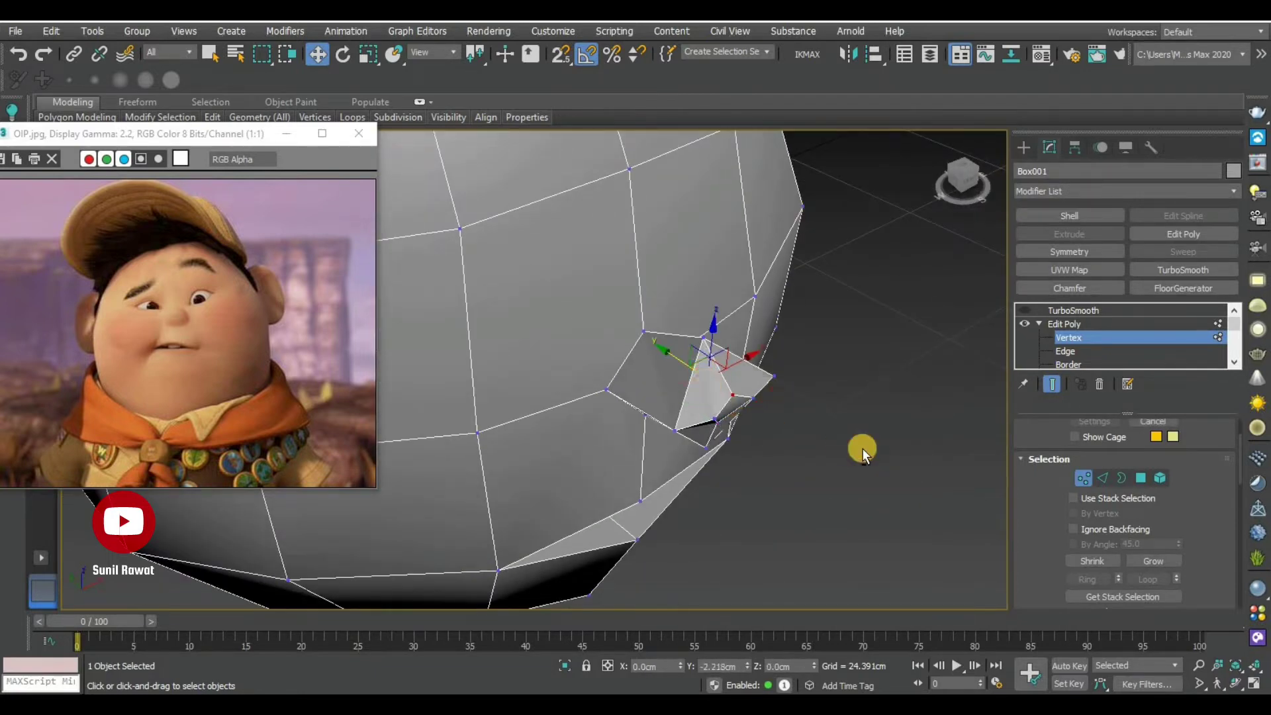
mouse_move(859, 446)
middle_mouse_down("alt")
mouse_move(732, 427)
mouse_move(861, 397)
middle_mouse_up("alt")
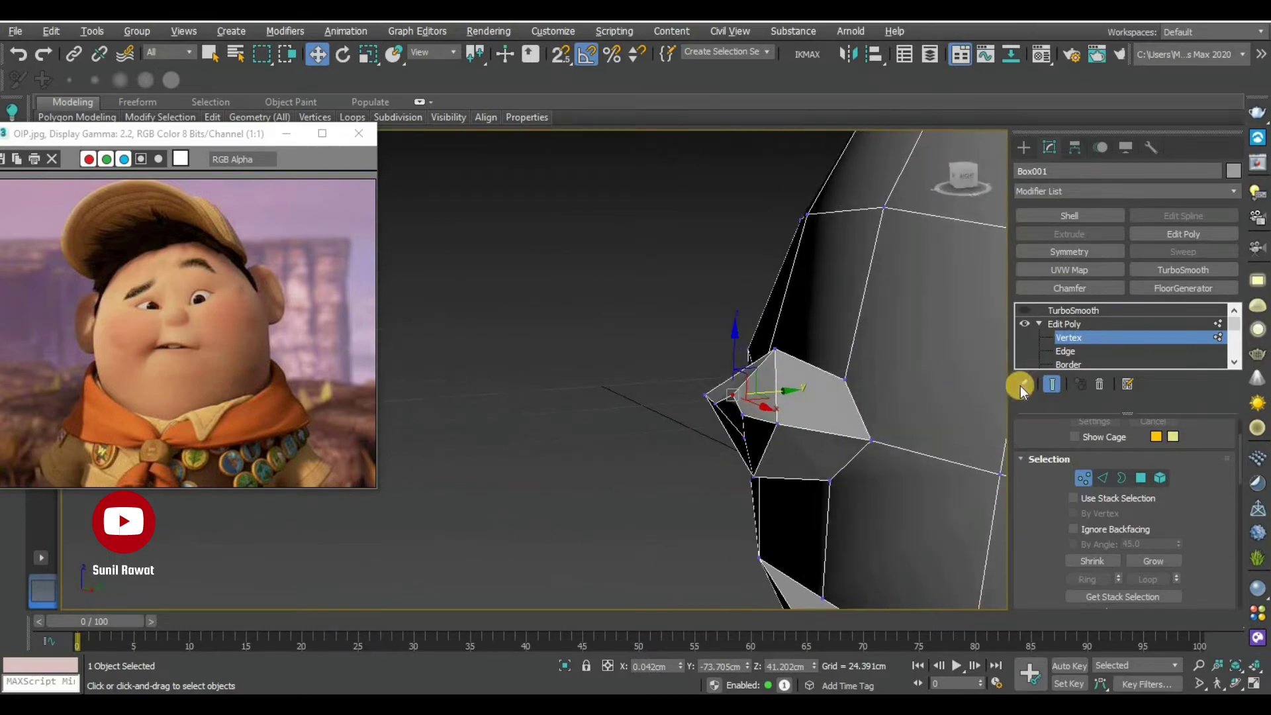
left_click(1031, 316)
Inspect the smoothed head and nose, then turn TurboSmooth off
scroll(833, 441, "up", 5)
middle_click_drag(866, 440, 661, 413)
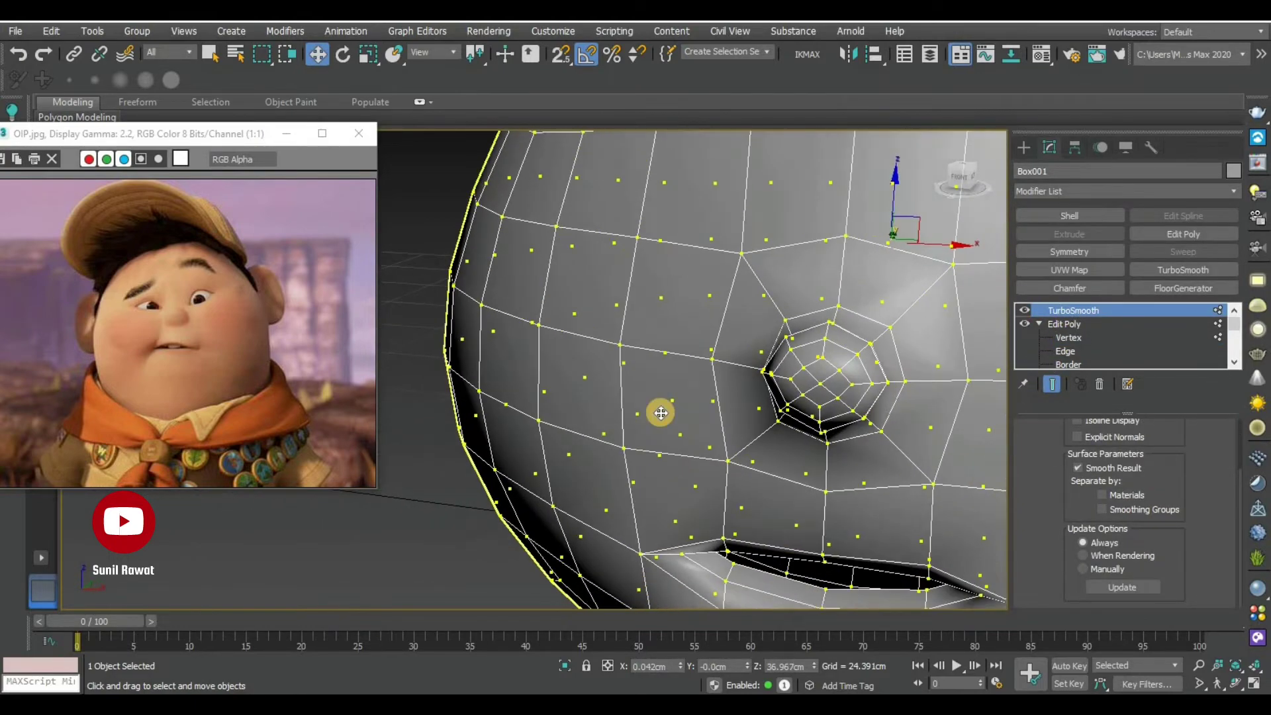
scroll(843, 419, "down", 5)
mouse_move(911, 460)
middle_mouse_down()
mouse_move(839, 454)
mouse_move(601, 487)
middle_mouse_up()
left_click(804, 391)
scroll(804, 398, "up", 3)
scroll(834, 417, "up", 2)
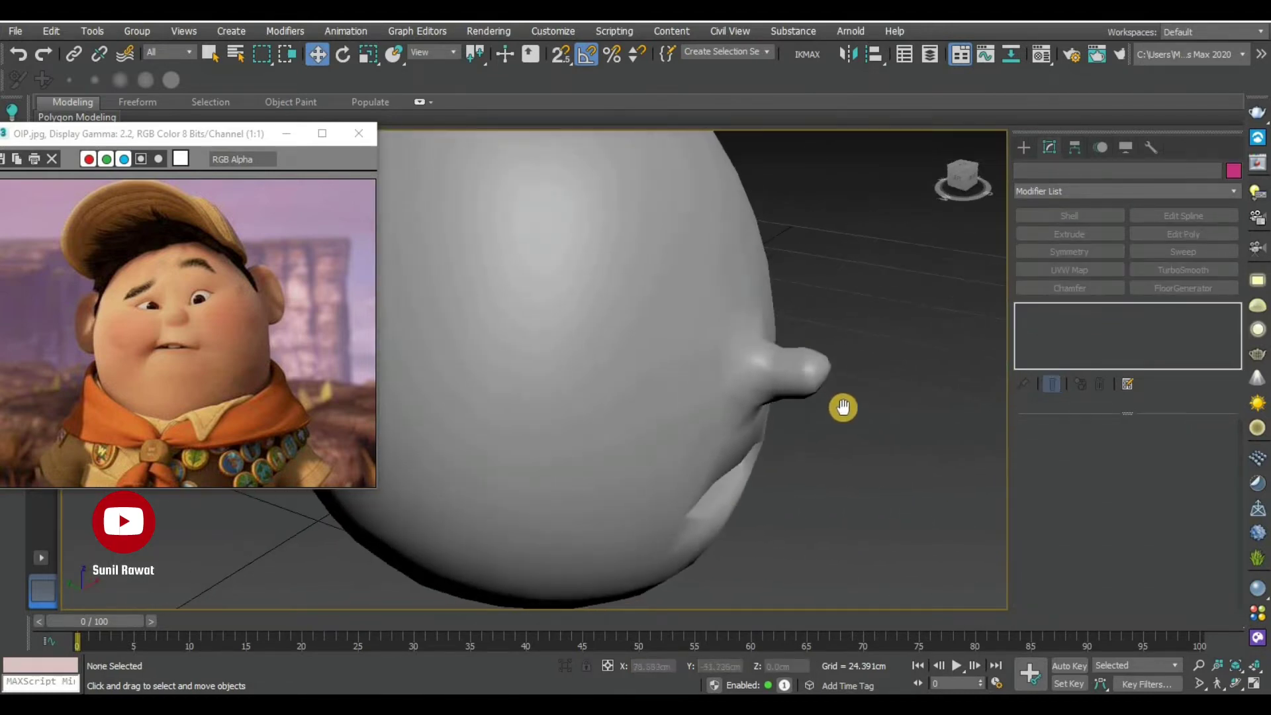
scroll(841, 404, "down", 2)
middle_click_drag(837, 395, 831, 499)
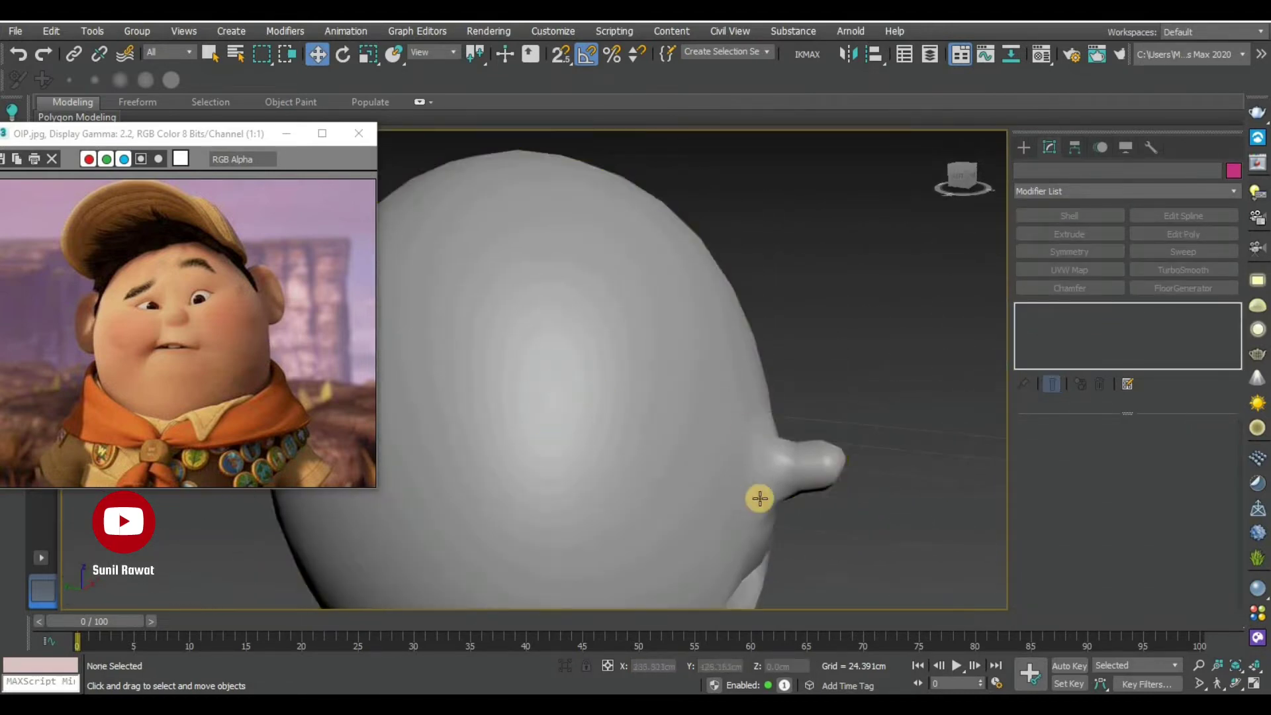
left_click(844, 472)
left_click(1024, 310)
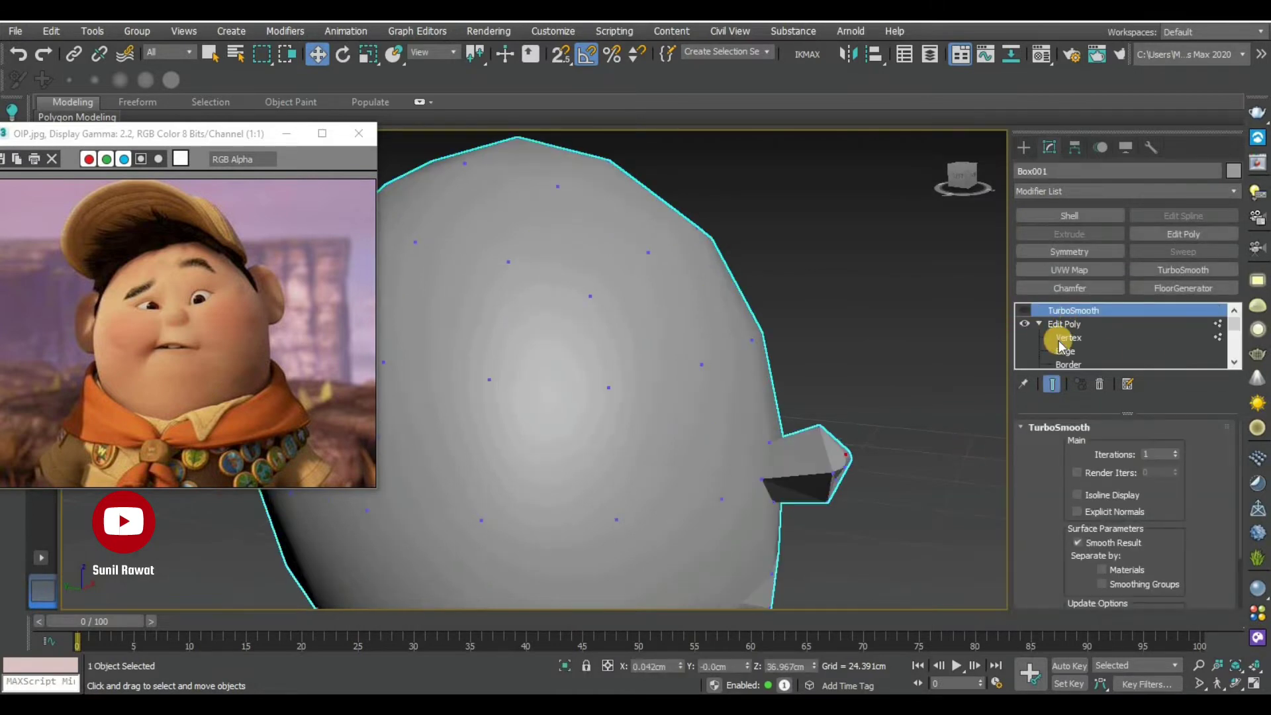
In the Left view, push the nose tip vertex further outward and raise it
left_click(1068, 337)
scroll(861, 423, "up", 3)
scroll(600, 522, "up", 1)
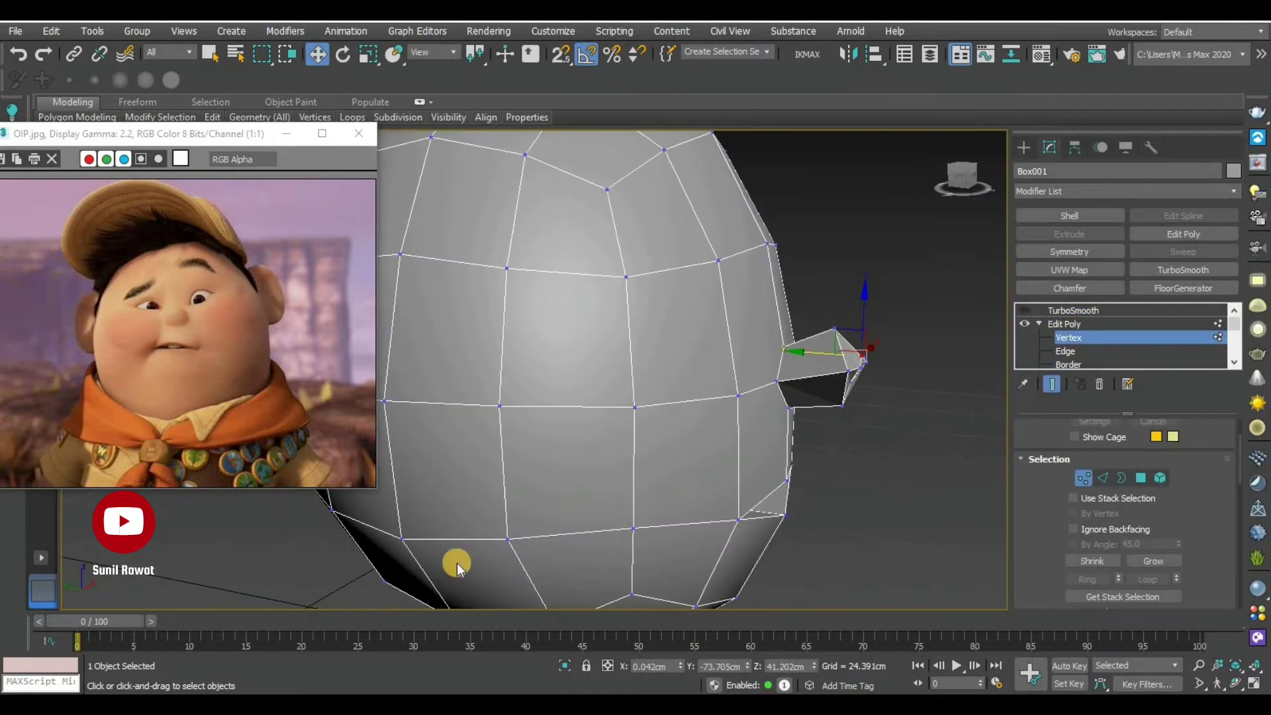
key("alt+w")
key("alt+w")
scroll(659, 531, "up", 2)
mouse_move(659, 531)
middle_mouse_down()
mouse_move(837, 400)
mouse_move(828, 441)
middle_mouse_up()
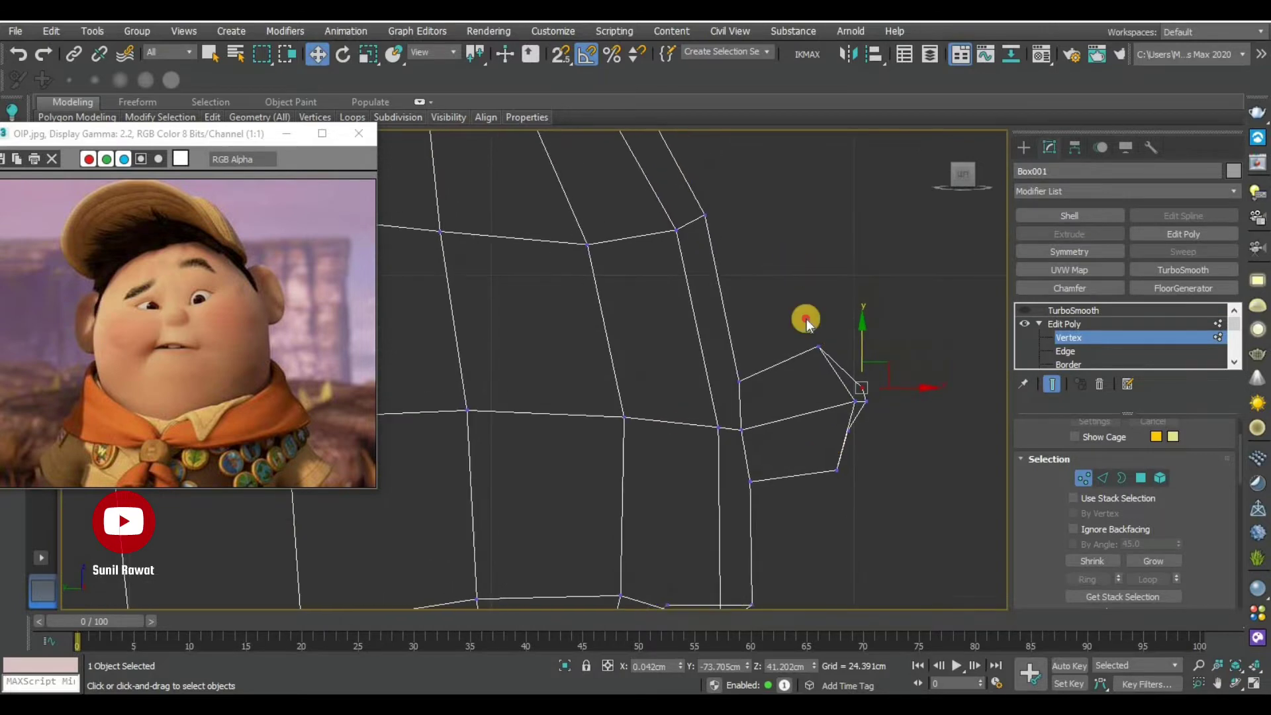
left_click_drag(794, 269, 877, 588)
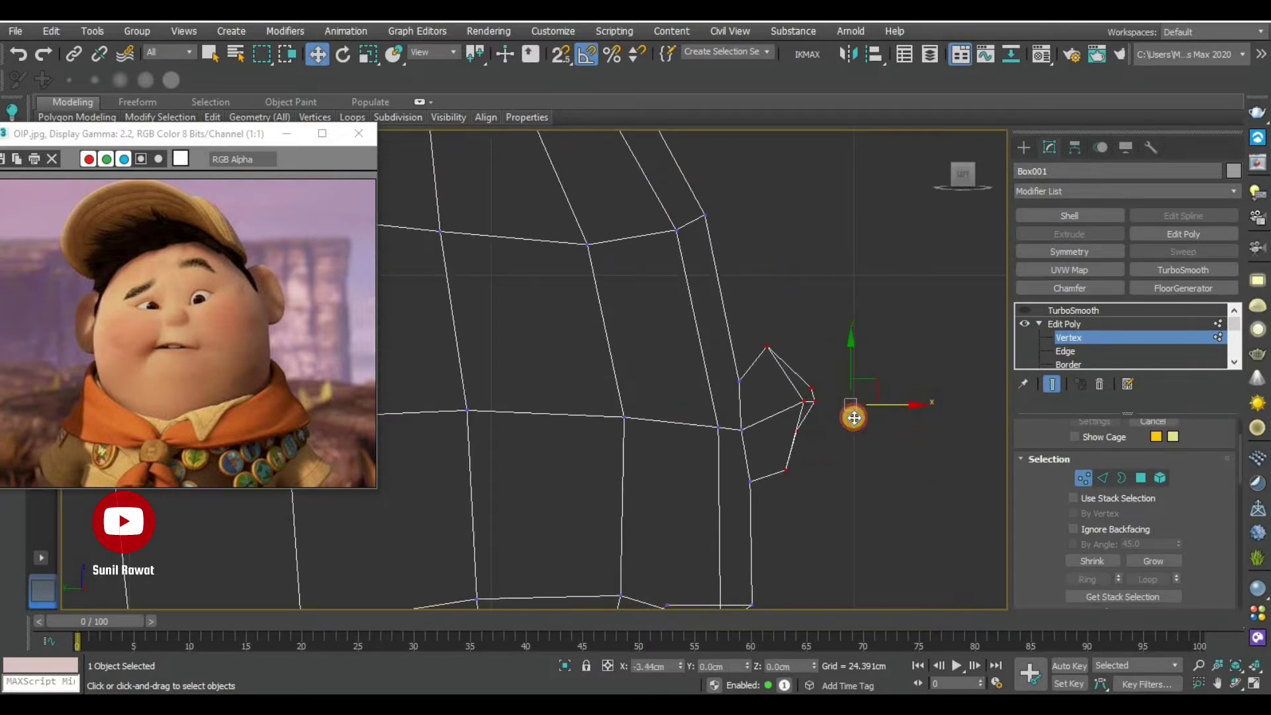
left_click(854, 460)
scroll(806, 426, "up", 3)
left_click(781, 435)
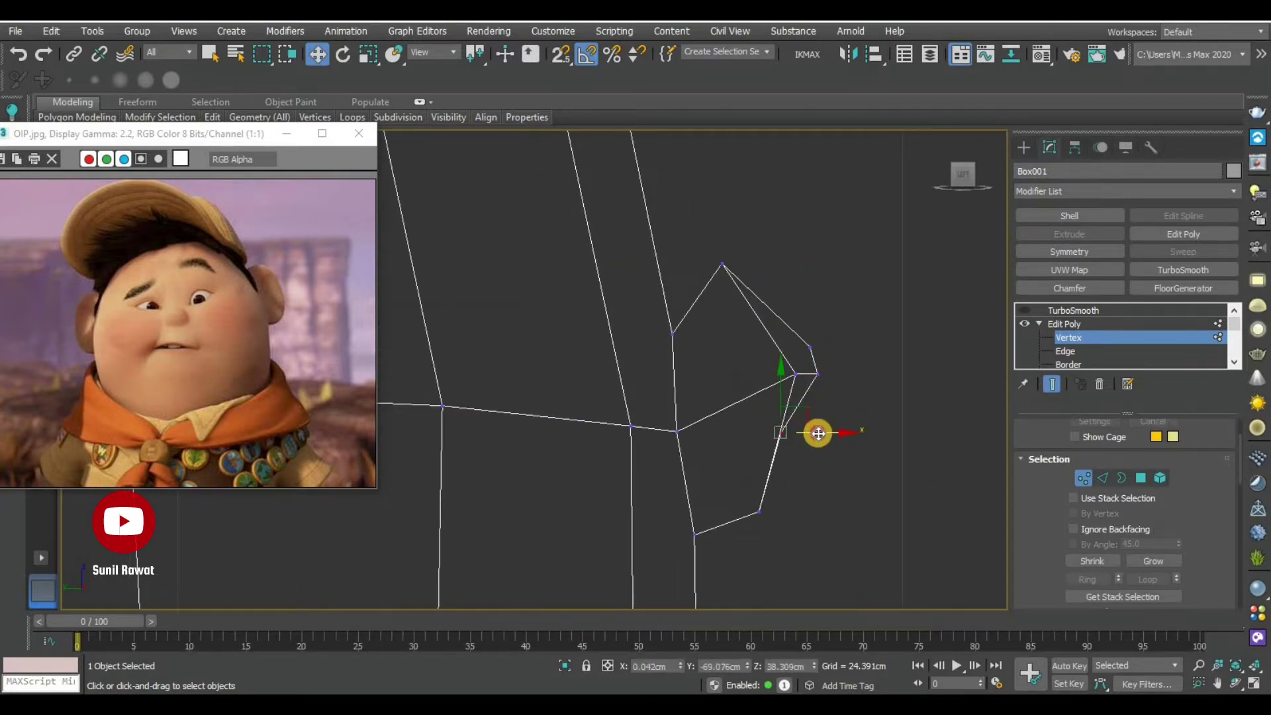
left_click_drag(821, 432, 857, 435)
left_click_drag(810, 344, 812, 276)
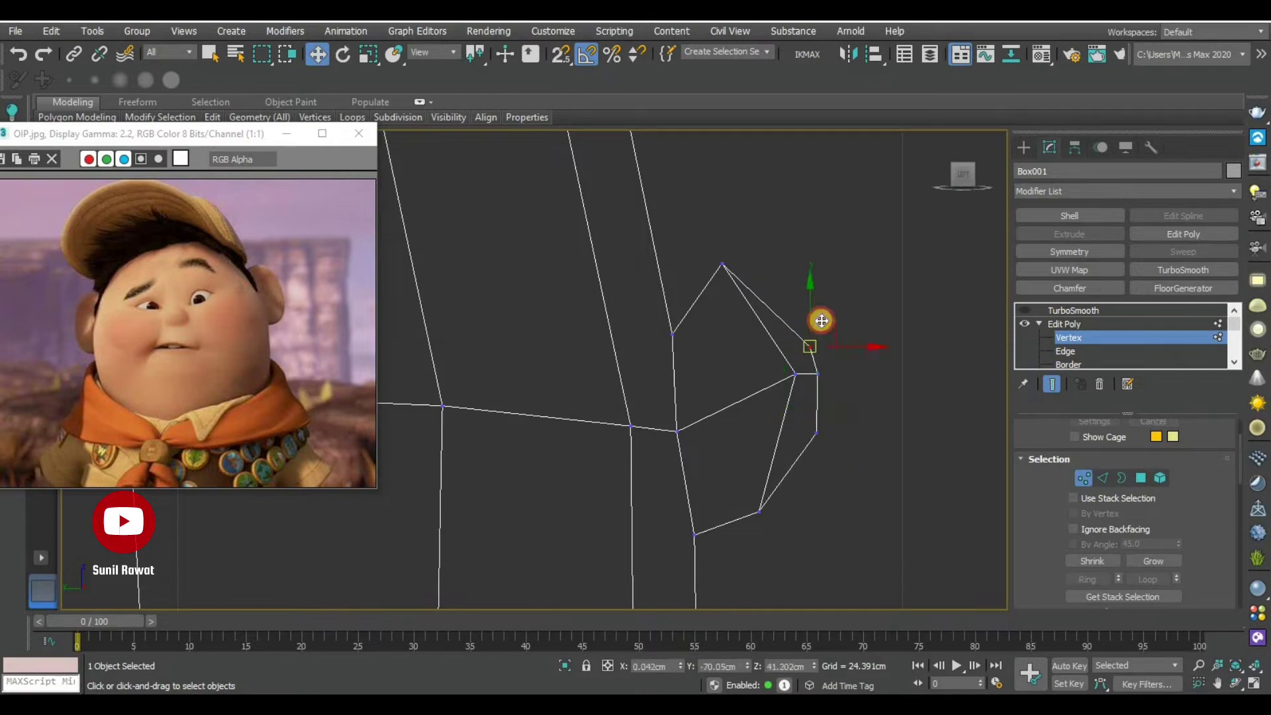
Move the lower nose vertex down and inward
left_click(794, 377)
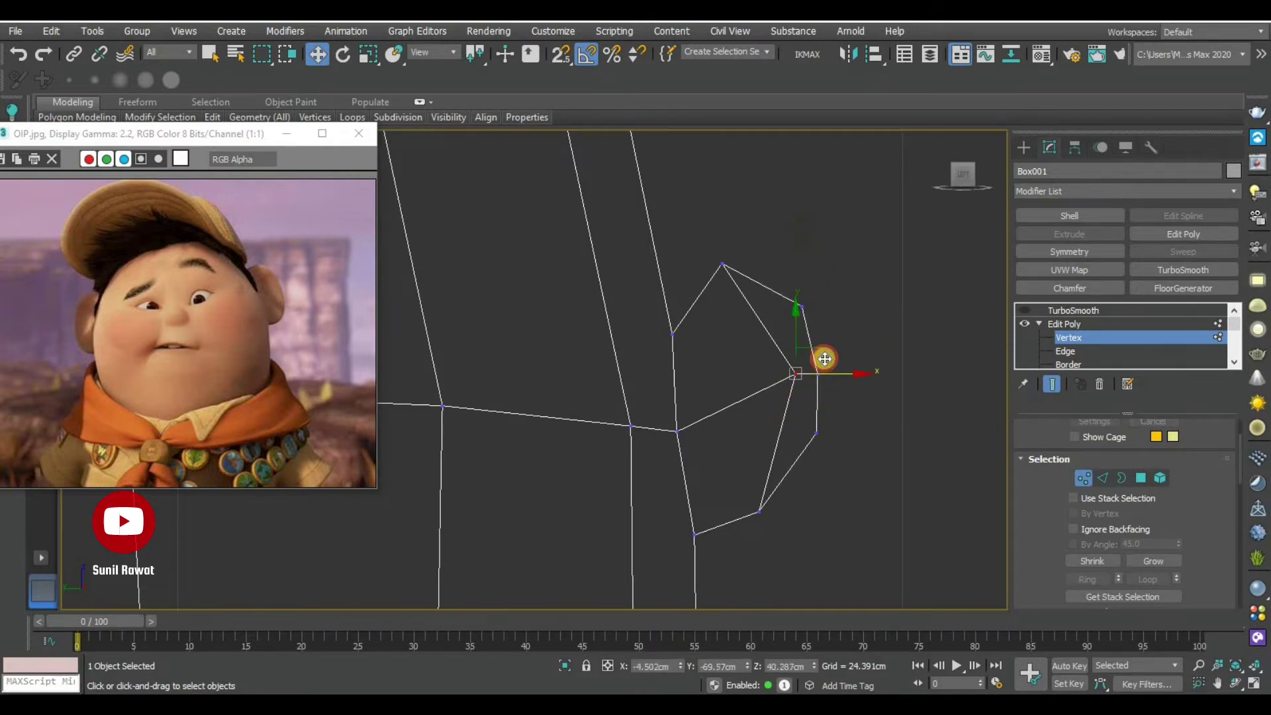
mouse_move(820, 363)
left_mouse_down()
mouse_move(804, 376)
mouse_move(787, 357)
left_mouse_up()
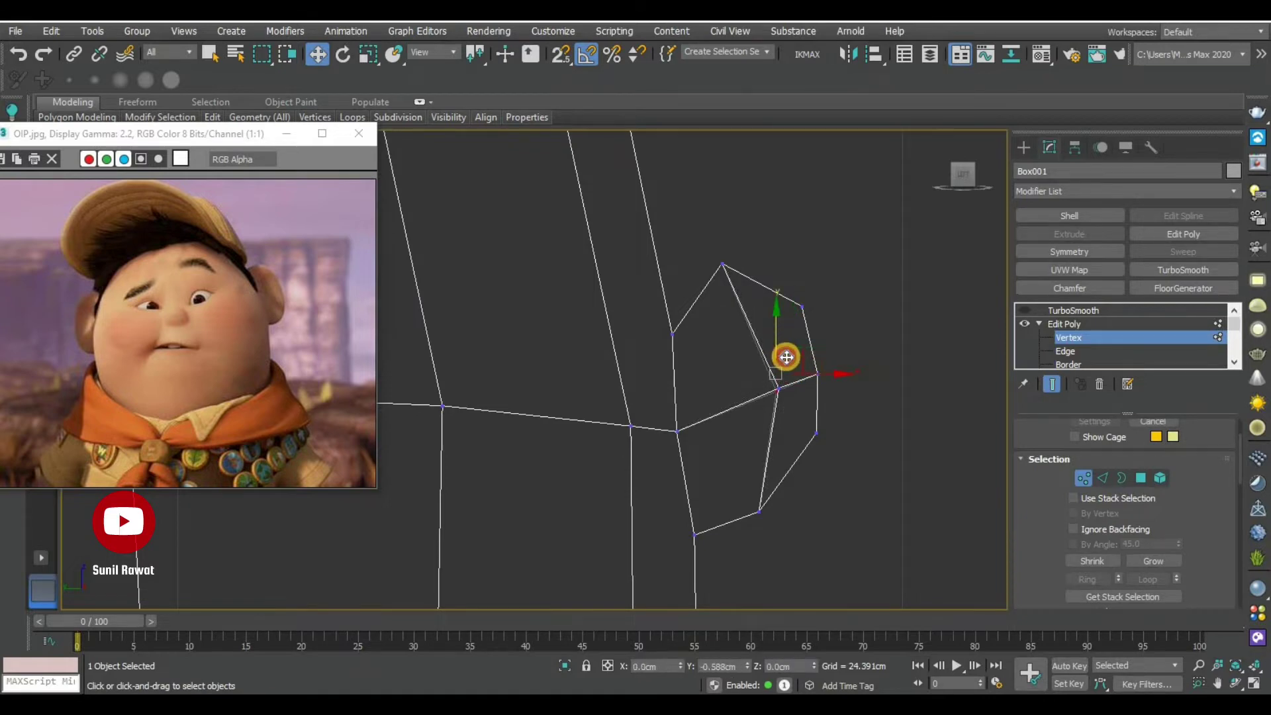
key("alt+w")
key("alt+w")
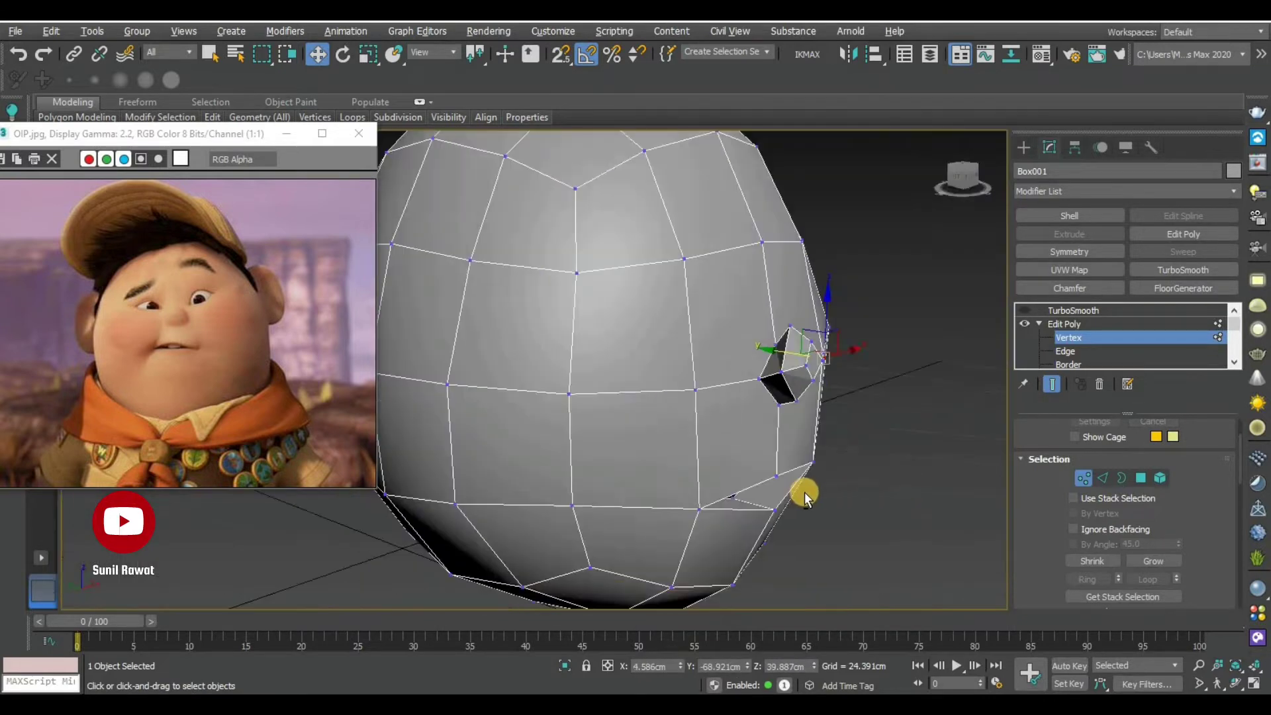
Raise the upper nose vertex
mouse_move(803, 490)
middle_mouse_down()
mouse_move(783, 503)
mouse_move(818, 448)
mouse_move(761, 448)
mouse_move(797, 449)
mouse_move(788, 365)
middle_mouse_up()
left_click(784, 361)
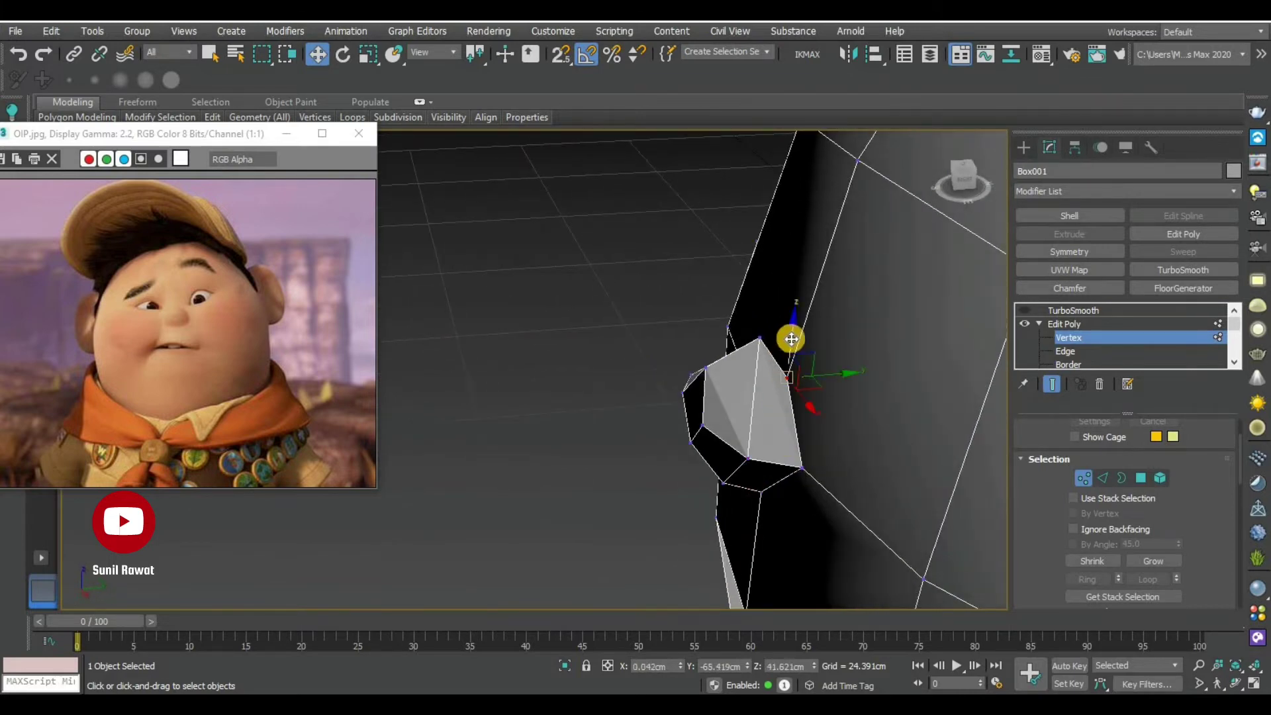
mouse_move(792, 339)
left_mouse_down()
mouse_move(820, 287)
mouse_move(829, 307)
left_mouse_up()
mouse_move(808, 417)
middle_mouse_down("alt")
mouse_move(911, 415)
mouse_move(891, 417)
middle_mouse_up("alt")
Preview the TurboSmoothed head without edged faces to check the nose and mouth
left_click(1078, 317)
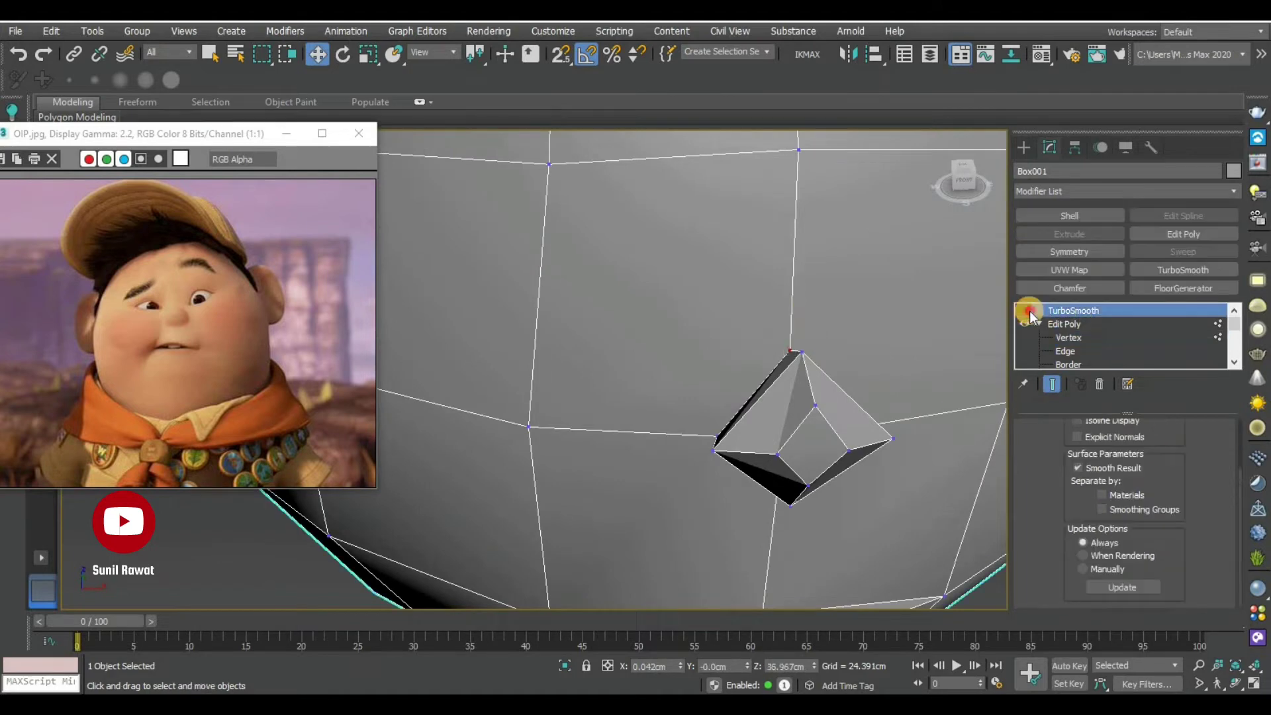
scroll(818, 448, "down", 3)
left_click(914, 531)
mouse_move(877, 510)
middle_mouse_down("alt")
mouse_move(812, 519)
mouse_move(749, 555)
middle_mouse_up("alt")
key("F4")
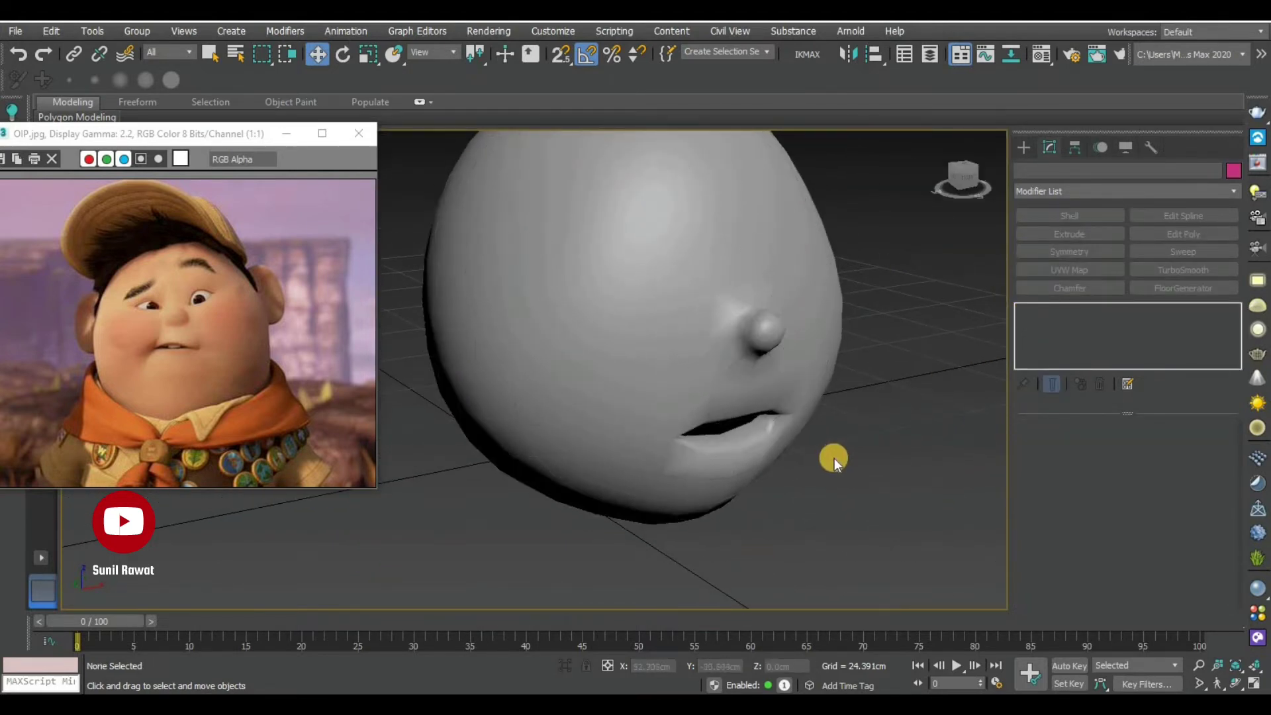
scroll(835, 458, "down", 3)
mouse_move(824, 472)
middle_mouse_down("alt")
mouse_move(748, 448)
mouse_move(722, 463)
middle_mouse_up("alt")
Turn TurboSmooth off, show edged faces, and return to Edit Poly Vertex mode
left_click(630, 417)
left_click(1023, 312)
scroll(696, 450, "up", 3)
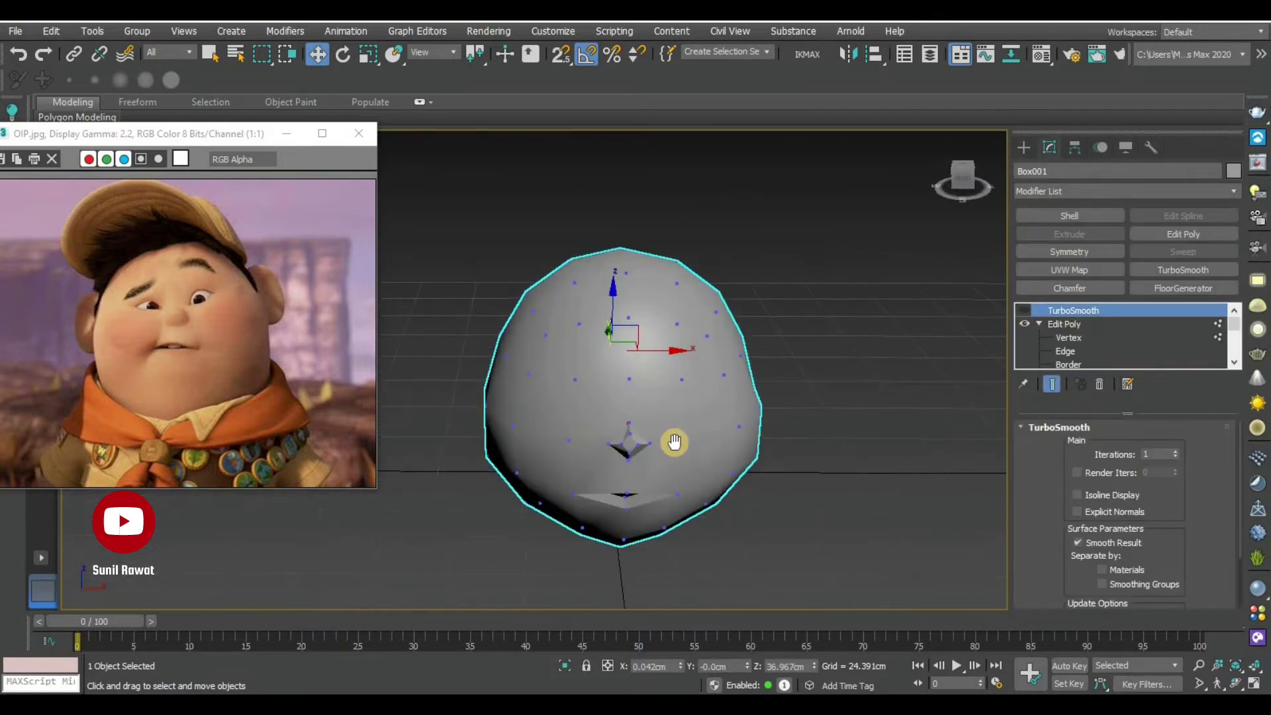
key("F4")
scroll(766, 483, "up", 2)
scroll(689, 446, "up", 2)
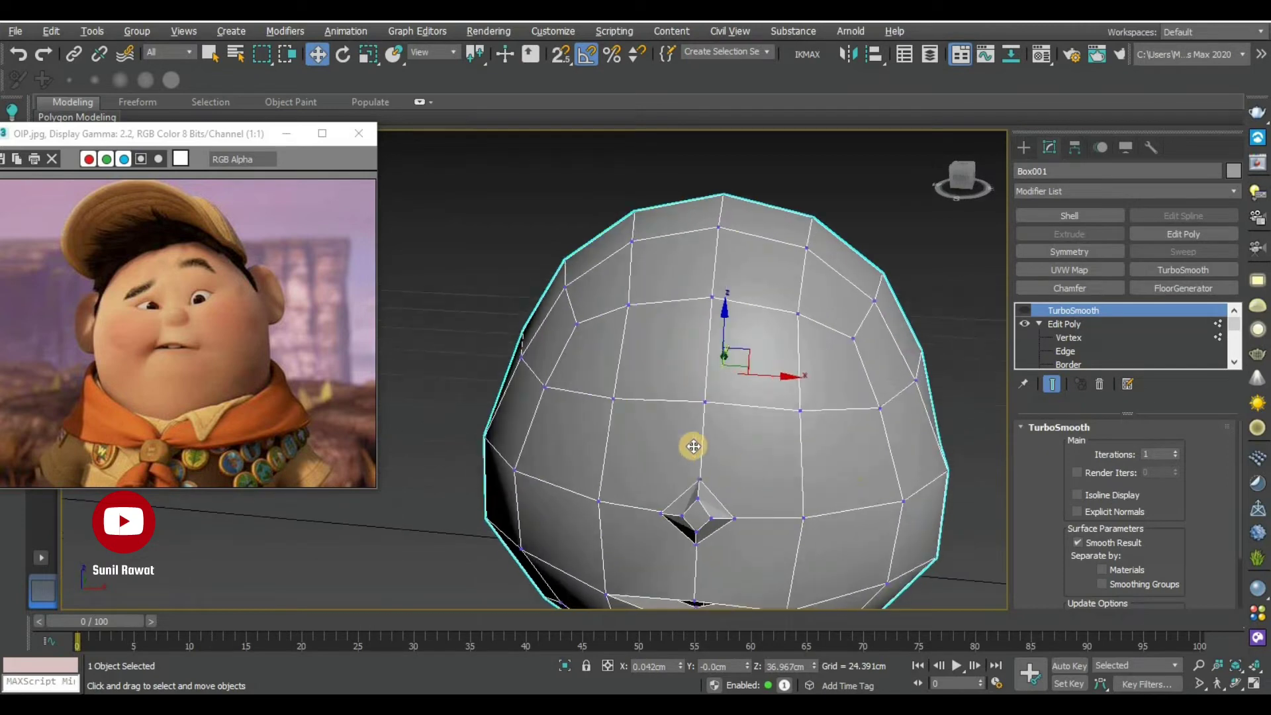
left_click(1069, 337)
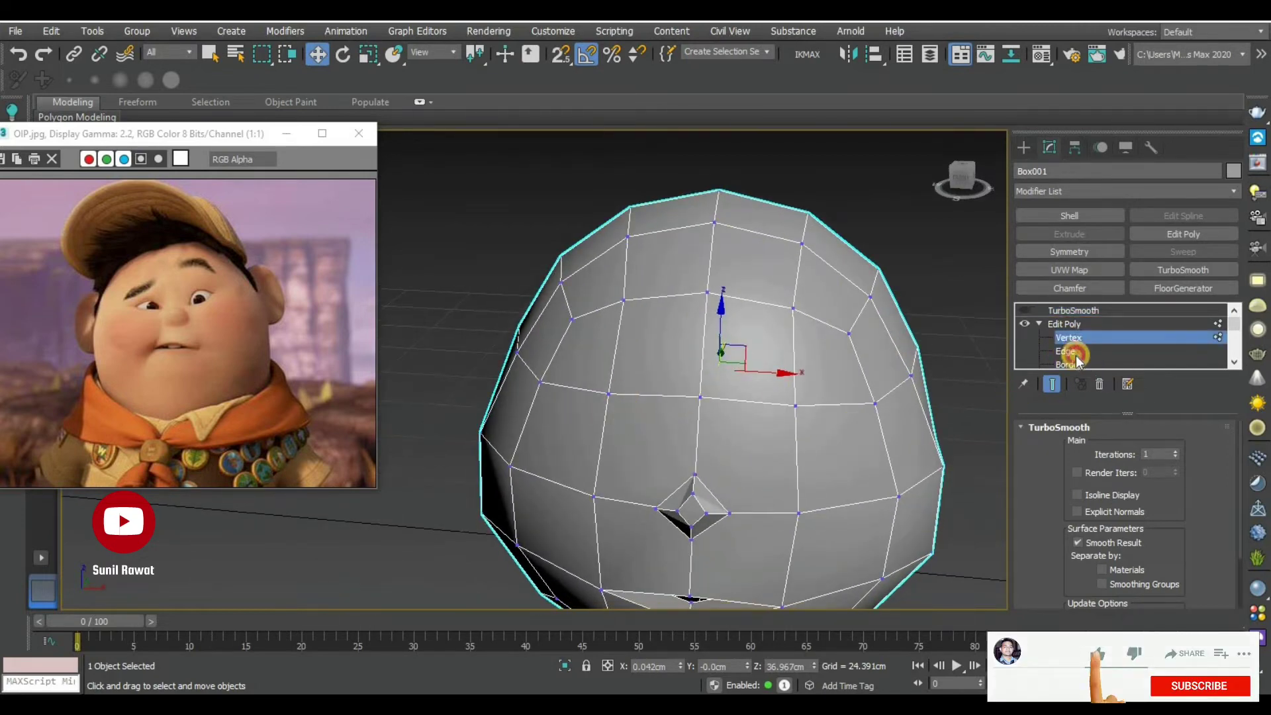
middle_click_drag(669, 426, 606, 439, "alt")
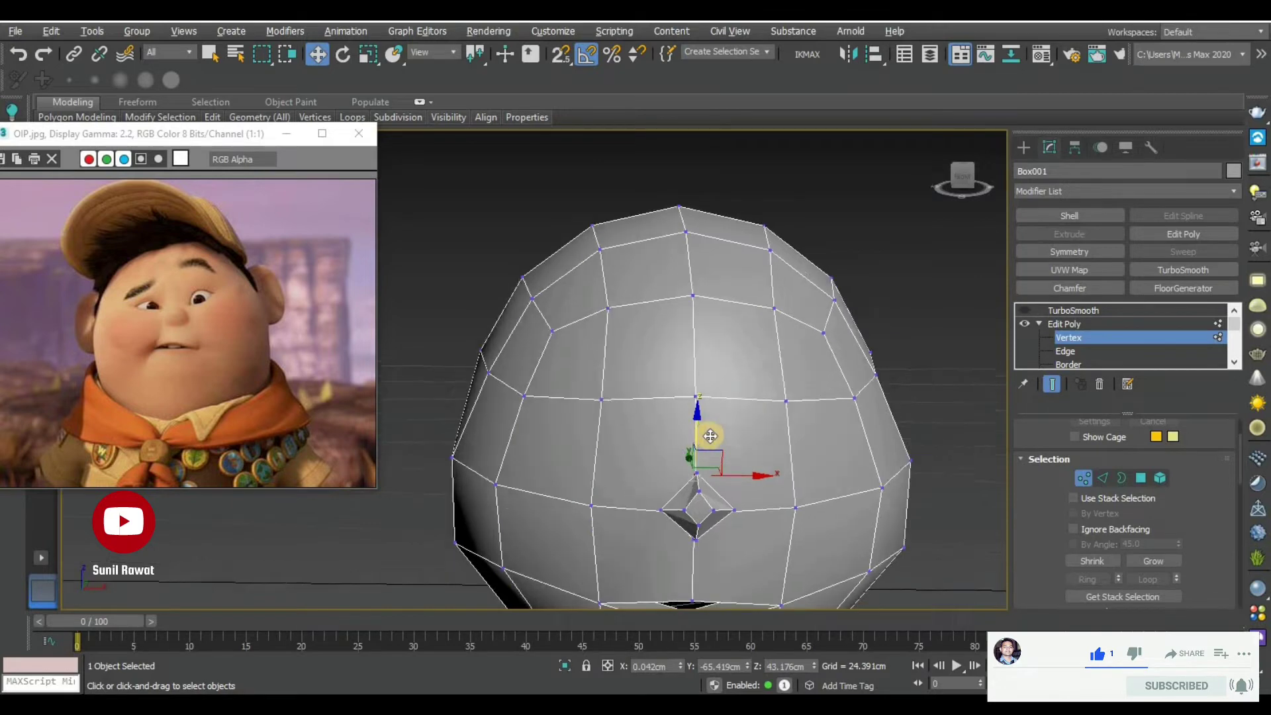
Select four polygons above the nose for the first eye socket
left_click(1143, 476)
left_click(612, 378)
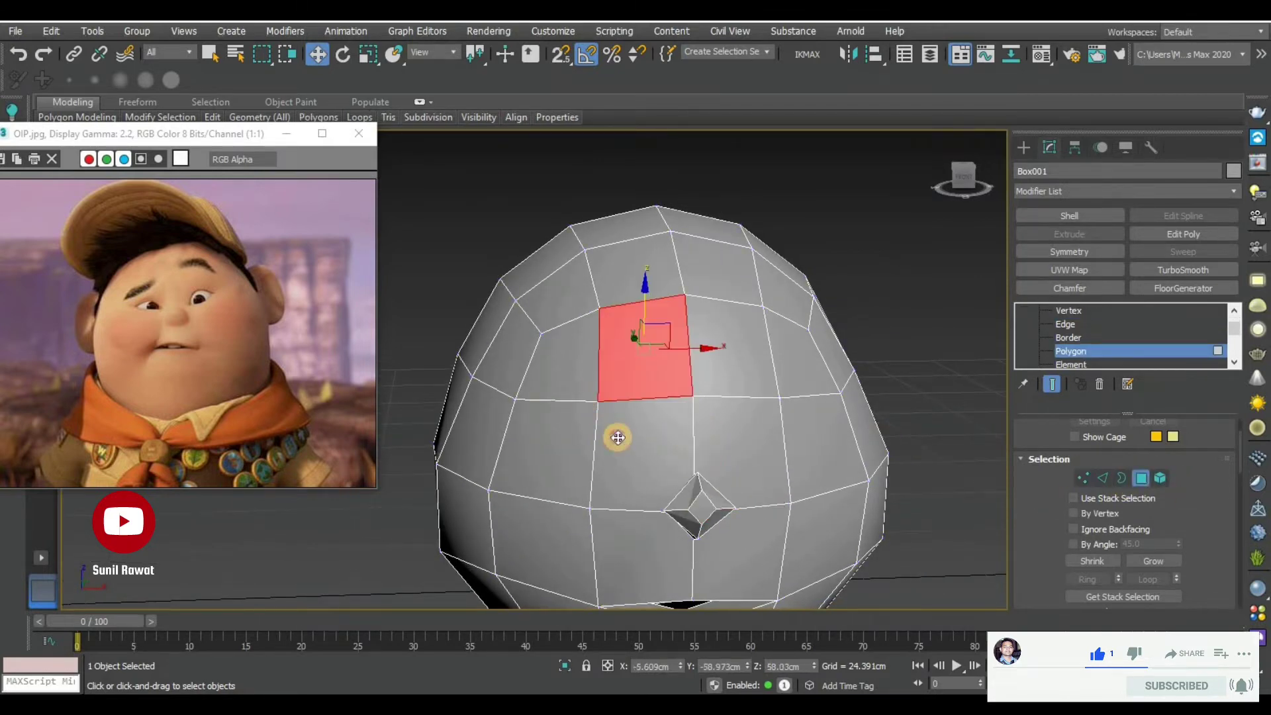
left_click(617, 437, "ctrl")
left_click(543, 454, "ctrl")
left_click(560, 357, "ctrl")
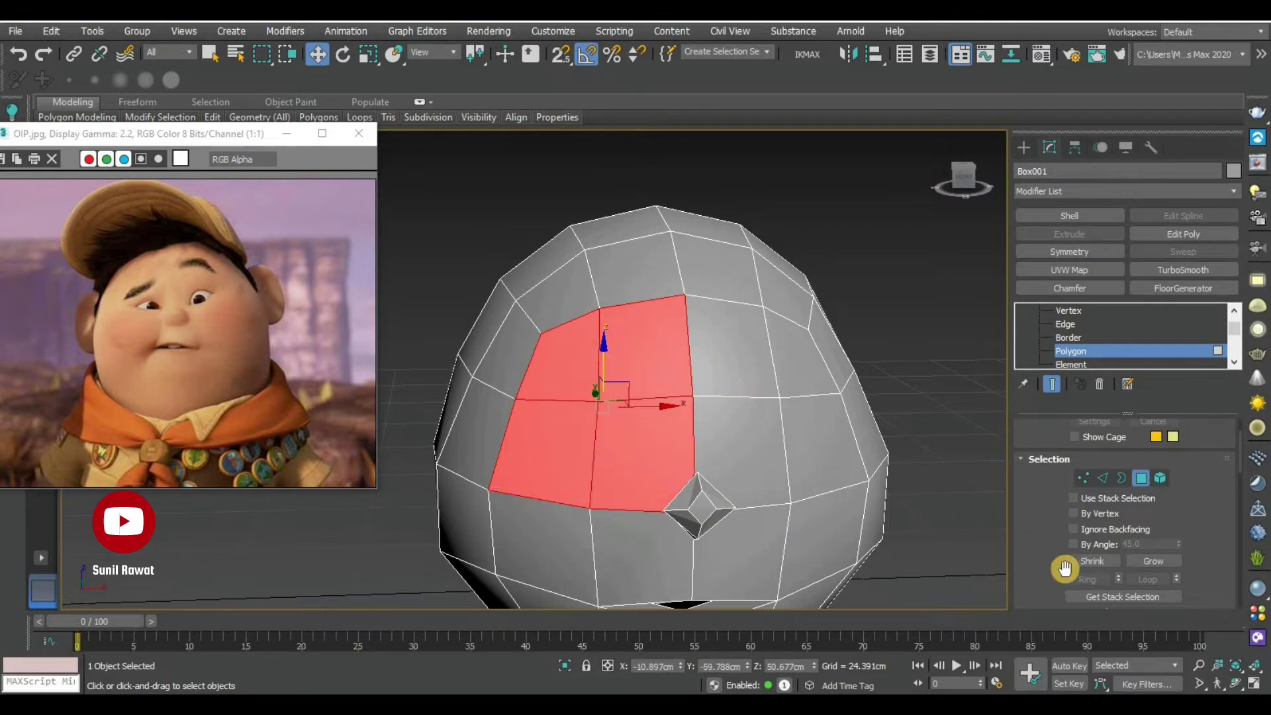
left_click_drag(1079, 563, 1059, 454)
left_click_drag(1036, 562, 1070, 441)
left_click_drag(1120, 621, 1120, 538)
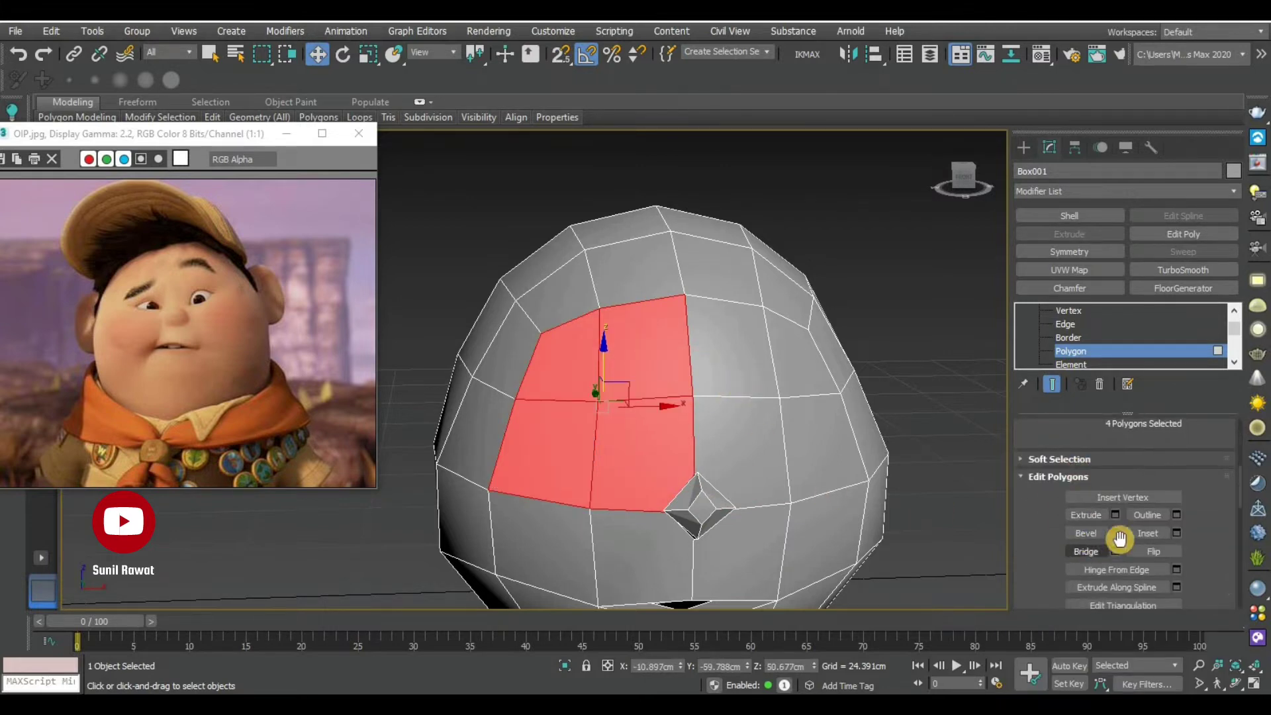
Inset the four eye faces using the Inset settings caddy
left_click(1158, 534)
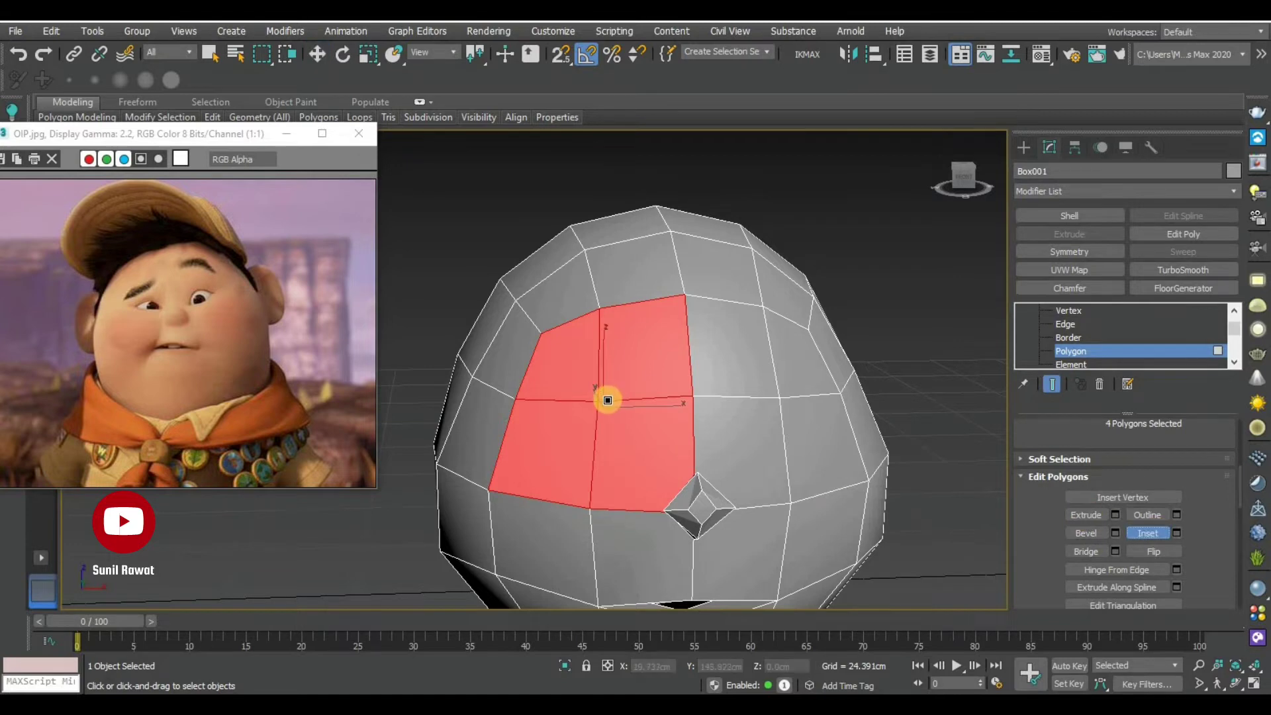
left_click_drag(604, 400, 610, 411)
key("ctrl+z")
left_click(1170, 535)
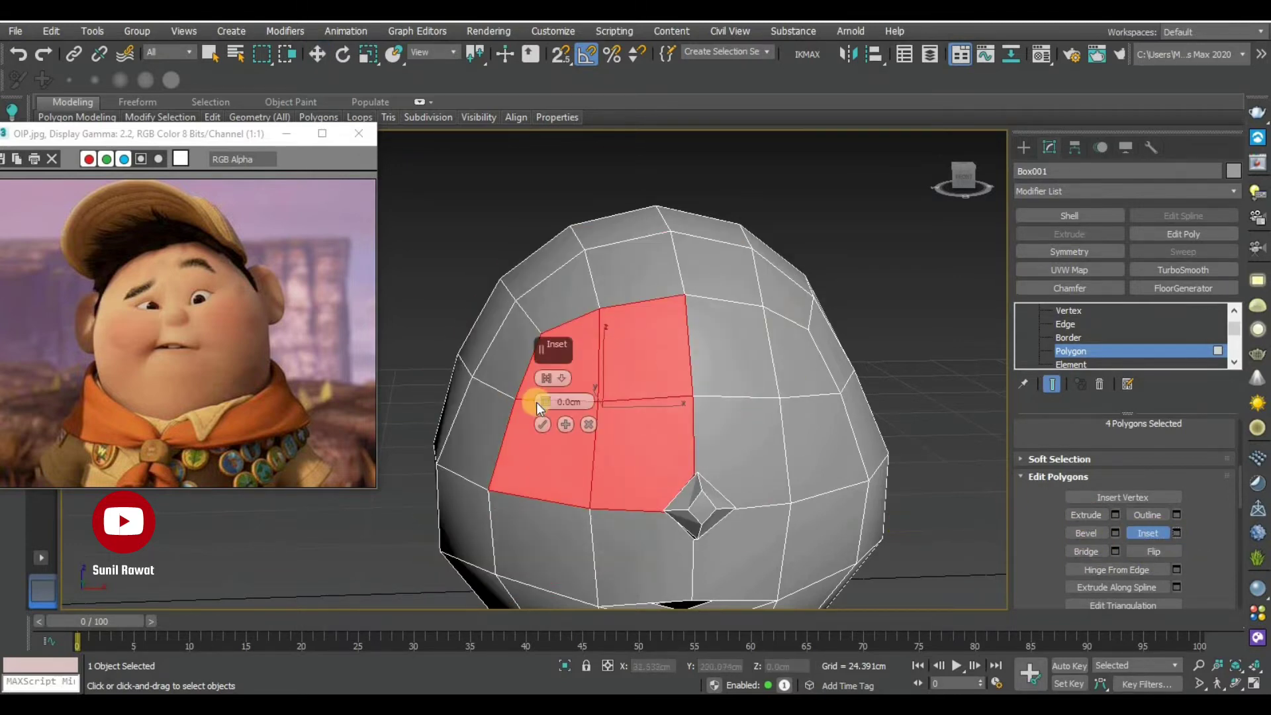
mouse_move(544, 404)
left_mouse_down()
mouse_move(548, 415)
mouse_move(550, 400)
left_mouse_up()
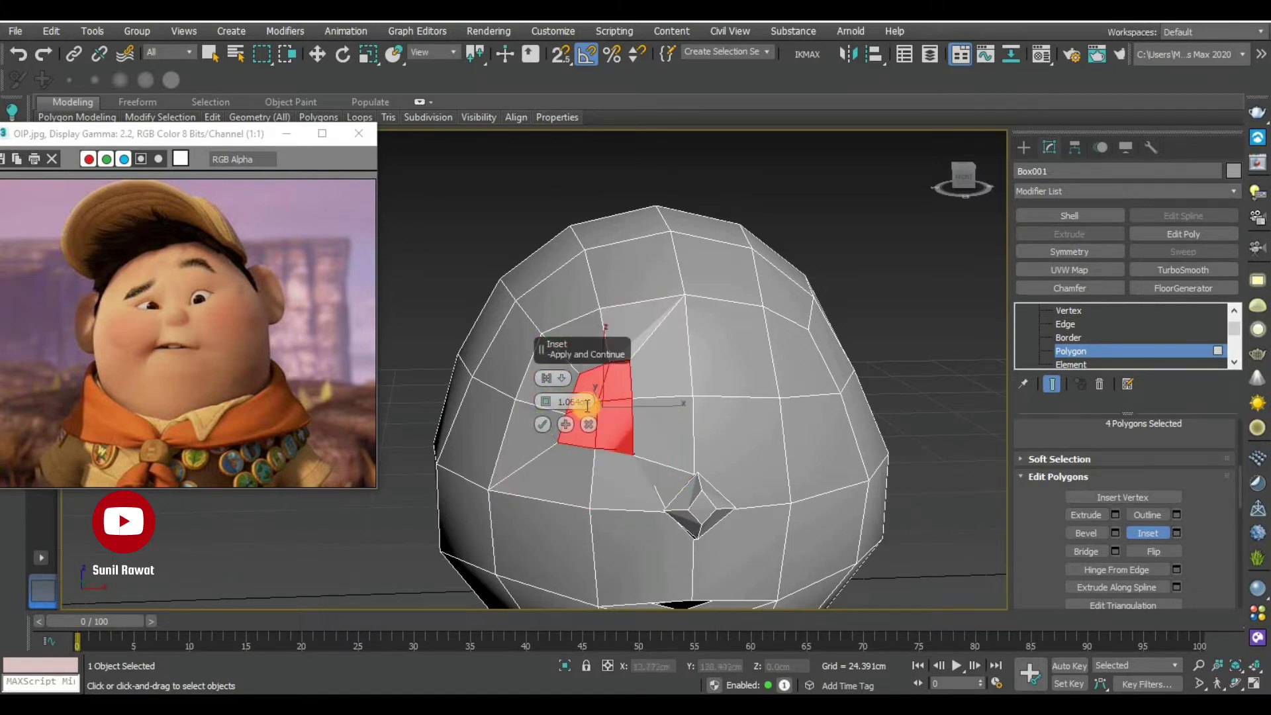
left_click(547, 425)
Select four faces on the other side of the nose and inset them for the second eye
key("w")
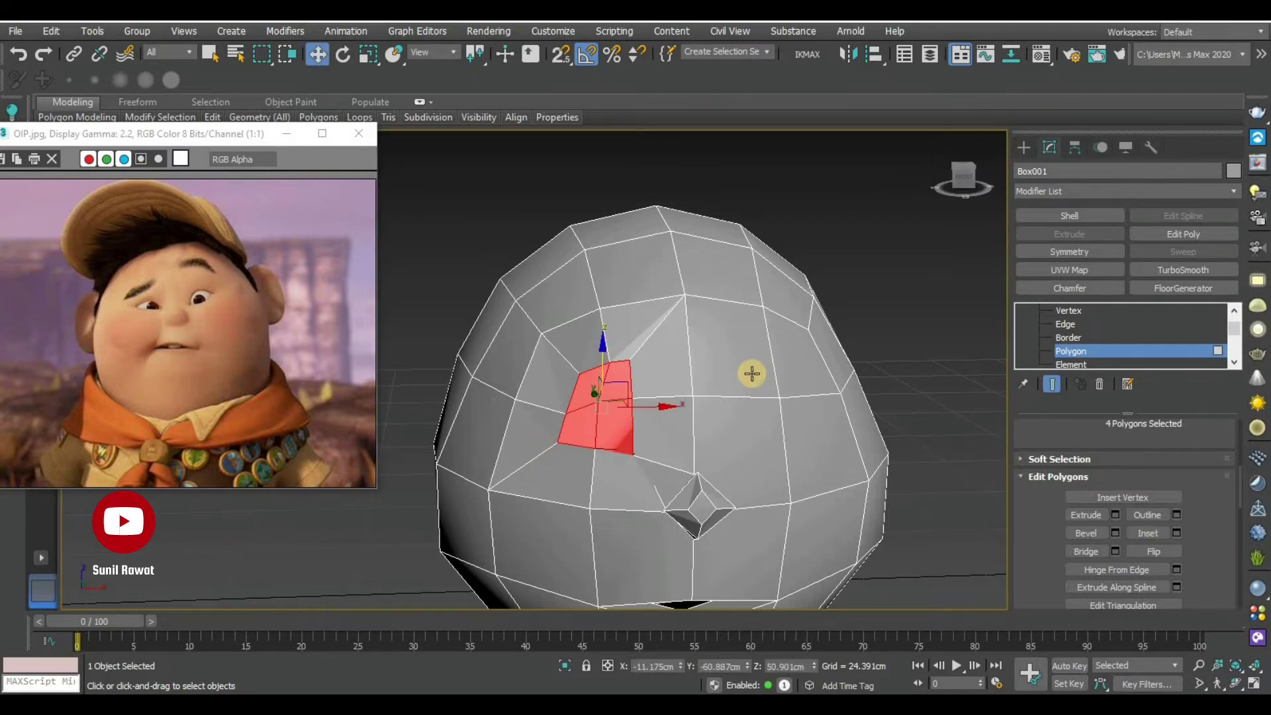
left_click(753, 373)
left_click(803, 375, "ctrl")
left_click(827, 467, "ctrl")
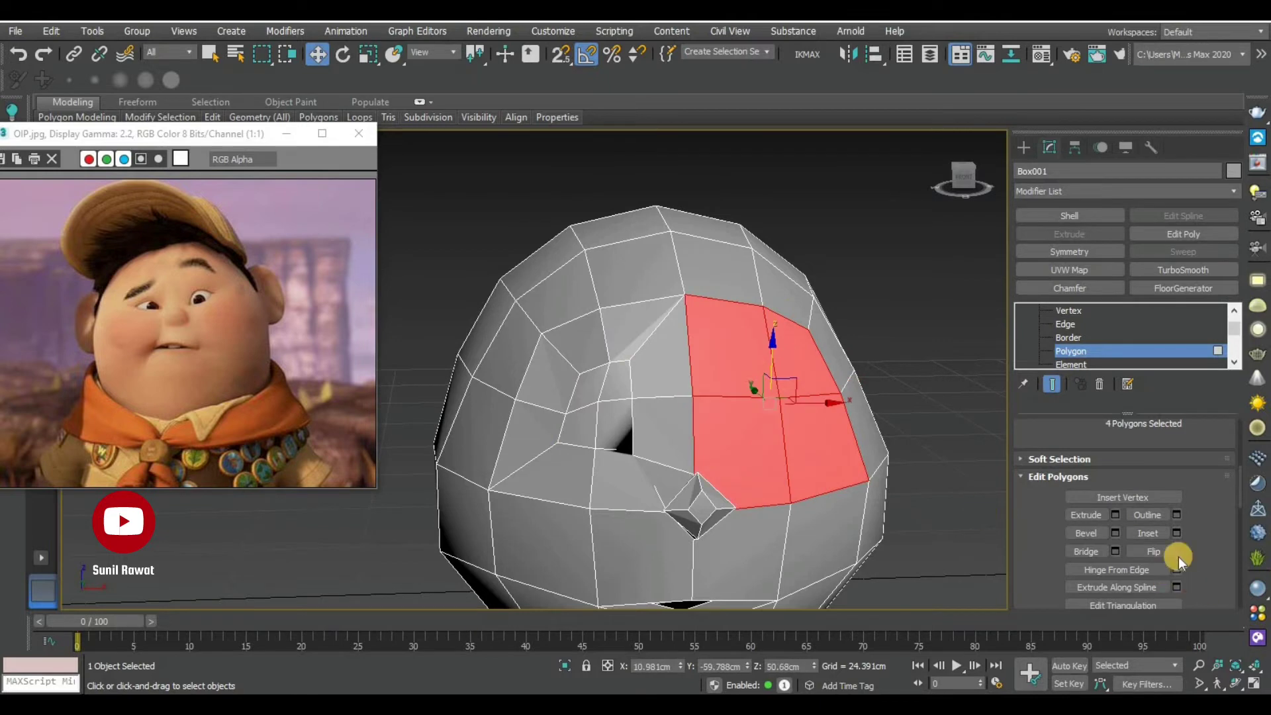
left_click(1177, 533)
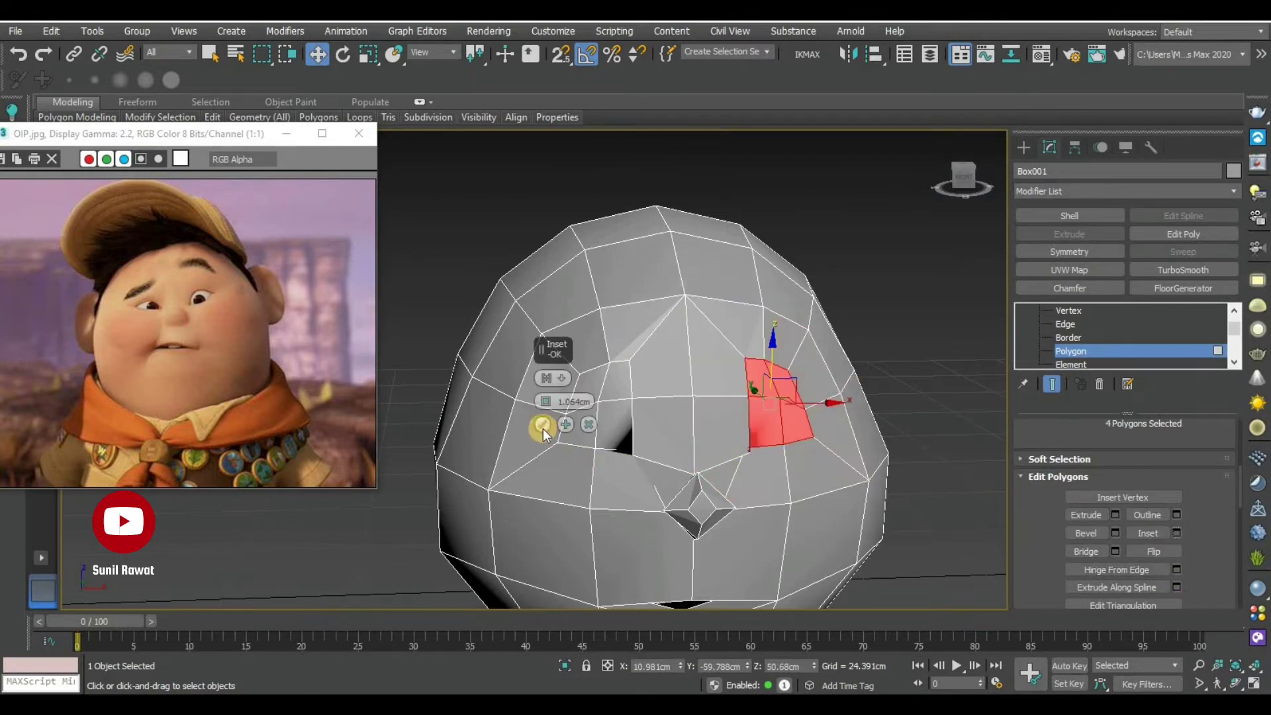
left_click(543, 427)
left_click(860, 335)
Delete the first eye's inner inset faces to open an eye hole
mouse_move(883, 431)
middle_mouse_down("alt")
mouse_move(801, 426)
mouse_move(927, 426)
mouse_move(704, 435)
mouse_move(737, 474)
middle_mouse_up("alt")
left_click(741, 453)
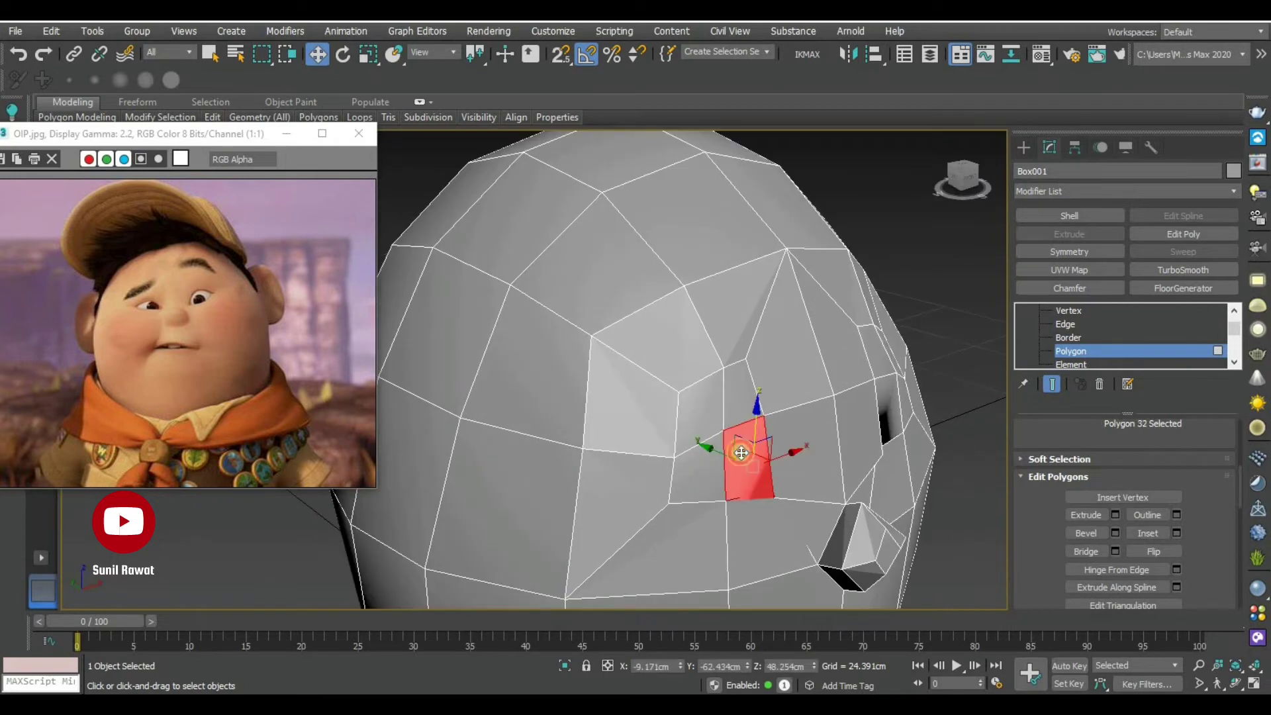
left_click(741, 394, "ctrl")
left_click(700, 414, "ctrl")
left_click(689, 454, "ctrl")
key("Delete")
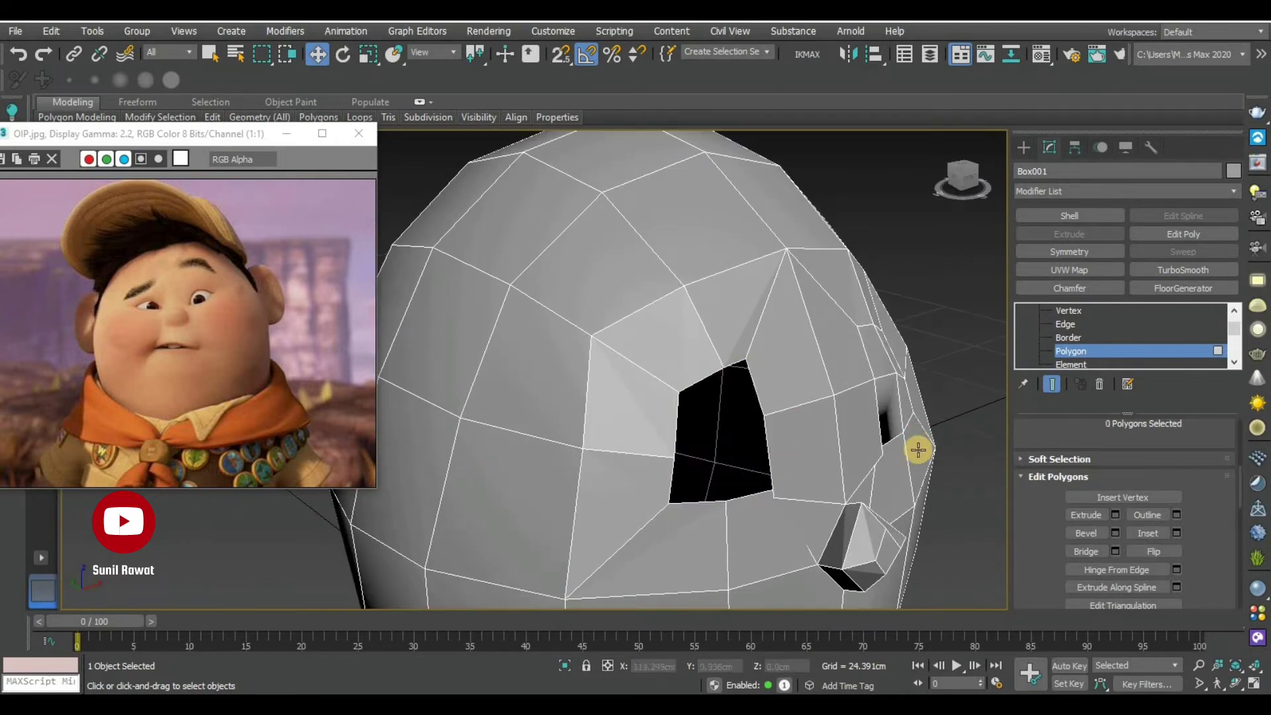
Delete the second eye's four inner inset faces to open the second eye hole
middle_click_drag(918, 450, 614, 443, "alt")
left_click(613, 443)
left_click(635, 476, "ctrl")
left_click(662, 450, "ctrl")
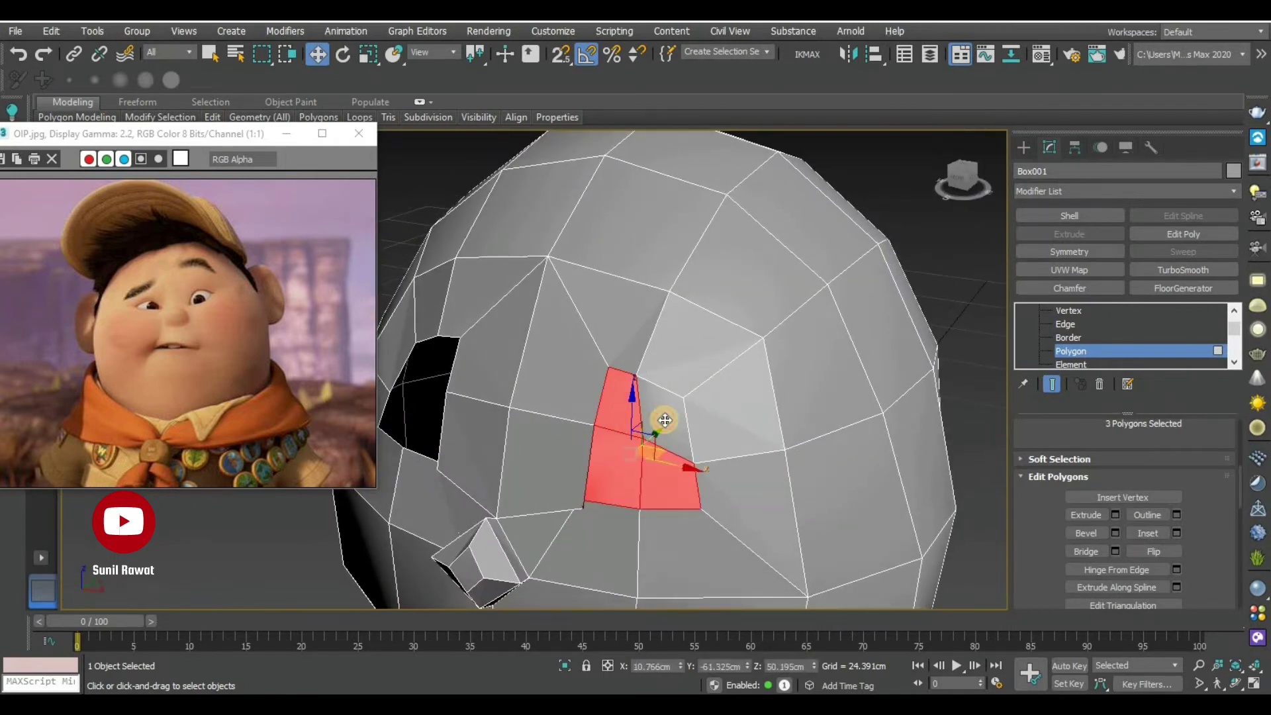
left_click(663, 419, "ctrl")
key("Delete")
Switch to Vertex mode and select a corner vertex of the eye hole
mouse_move(609, 488)
middle_mouse_down("alt")
mouse_move(618, 451)
mouse_move(743, 449)
middle_mouse_up("alt")
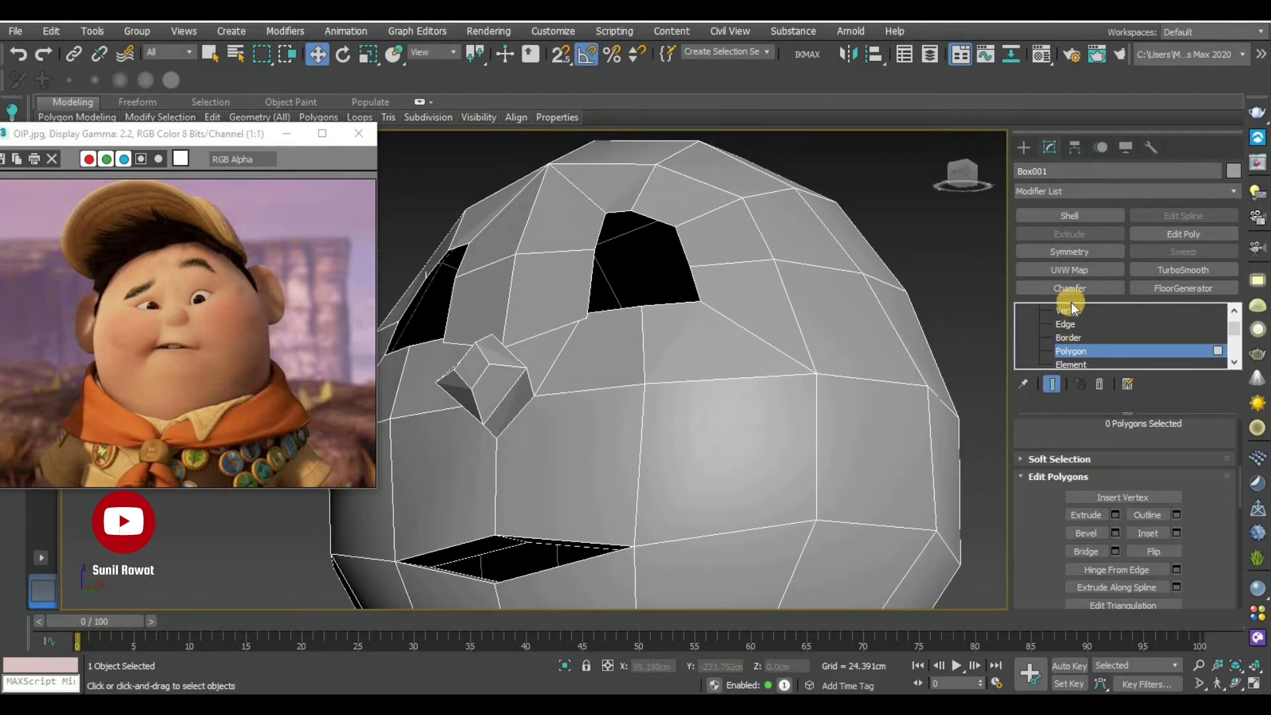
left_click(1073, 308)
left_click(584, 312)
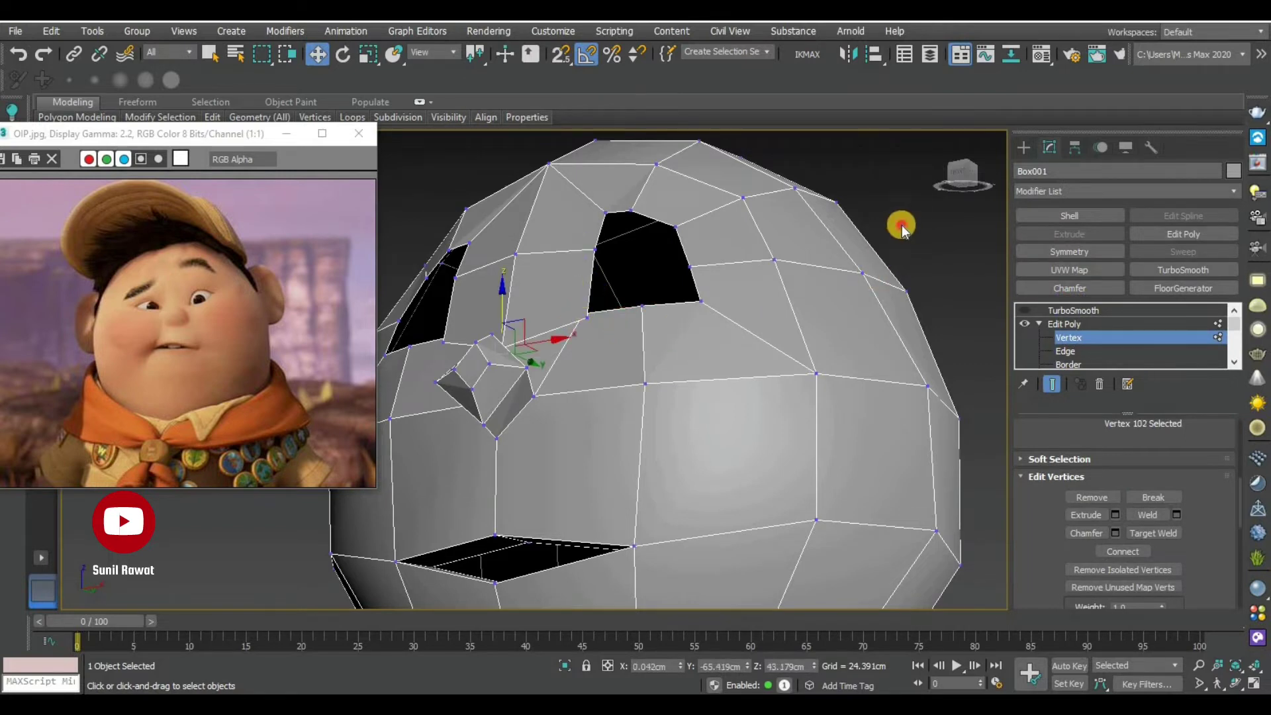
Raise the eye hole's corner vertex
left_click(582, 315)
mouse_move(596, 384)
middle_mouse_down("alt")
mouse_move(631, 427)
mouse_move(621, 336)
middle_mouse_up("alt")
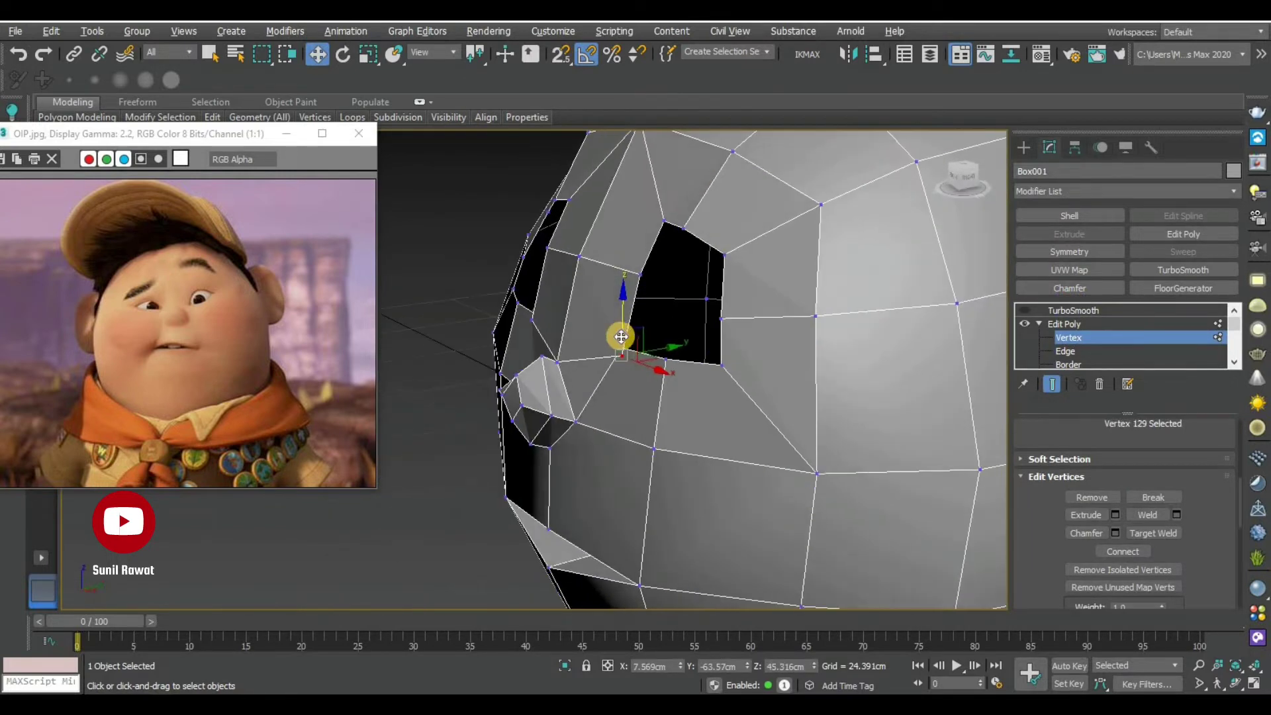
left_click_drag(629, 333, 624, 280)
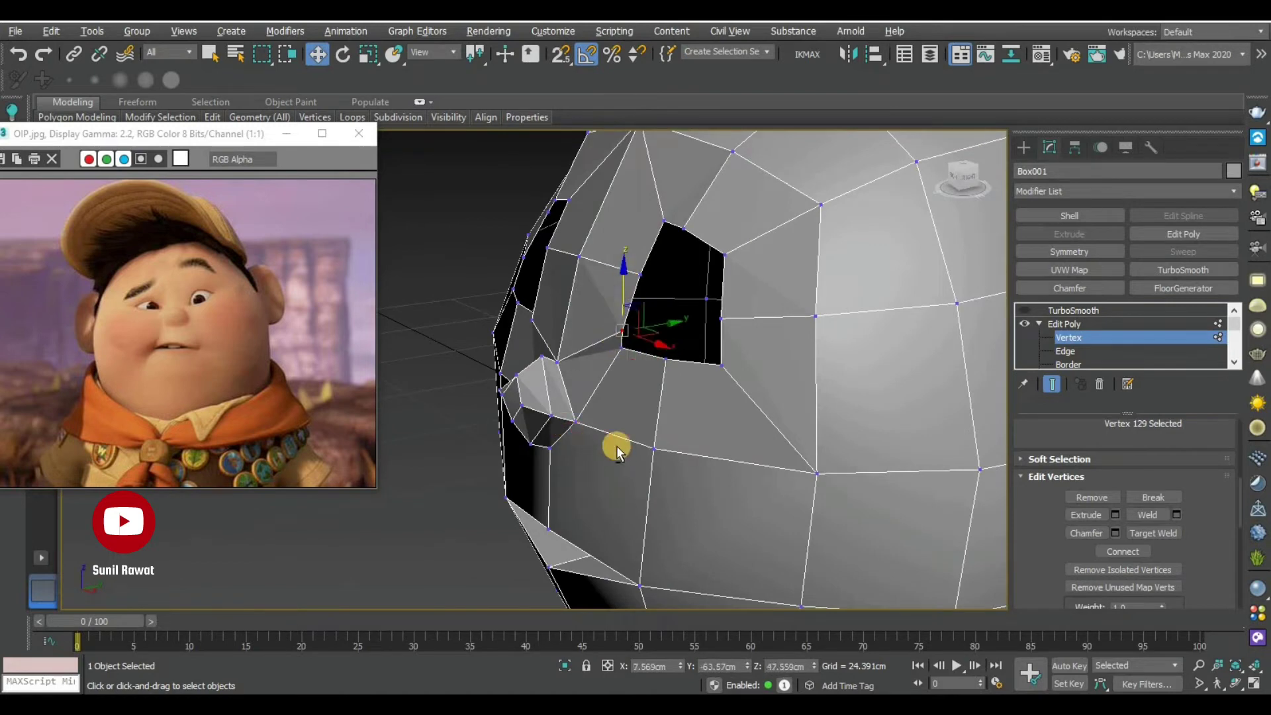
mouse_move(614, 446)
middle_mouse_down("alt")
mouse_move(614, 368)
mouse_move(694, 403)
mouse_move(605, 440)
mouse_move(568, 426)
mouse_move(608, 454)
mouse_move(584, 406)
middle_mouse_up("alt")
left_click(623, 295)
In the maximized Front view, pull the inner eye-corner vertices toward the nose
scroll(643, 454, "up", 2)
scroll(583, 447, "up", 1)
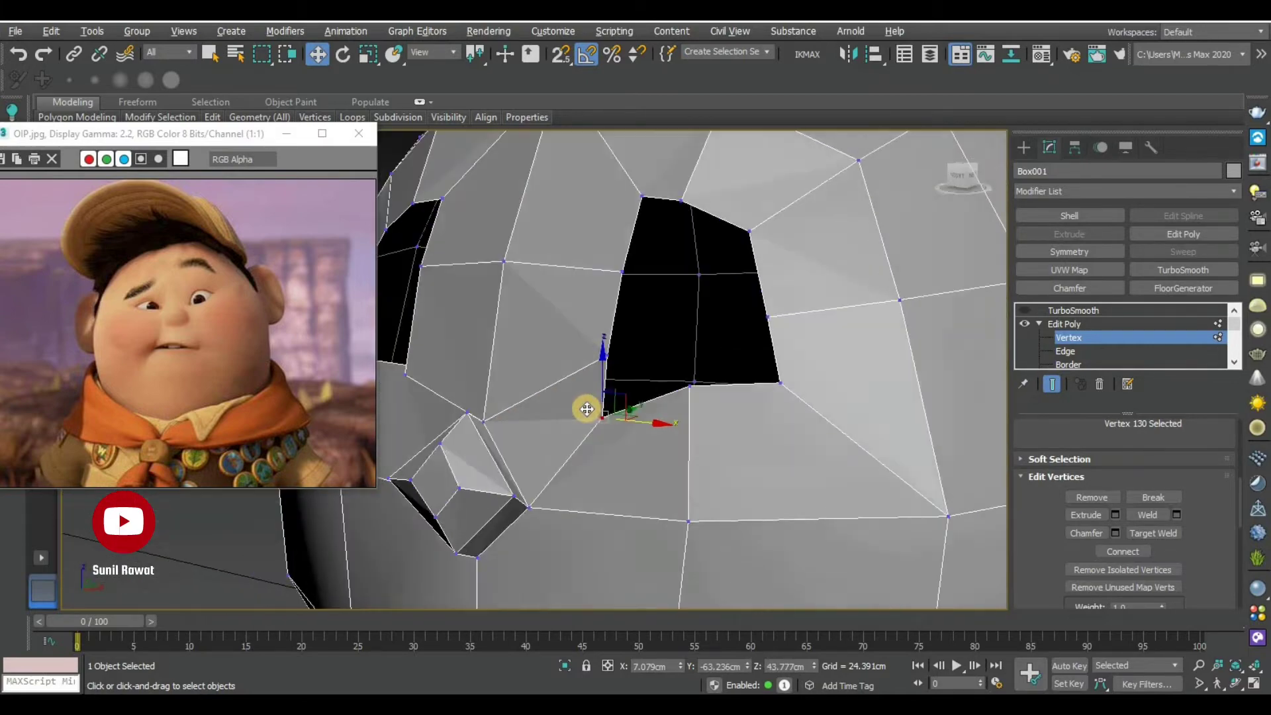
scroll(616, 406, "down", 2)
key("alt+w")
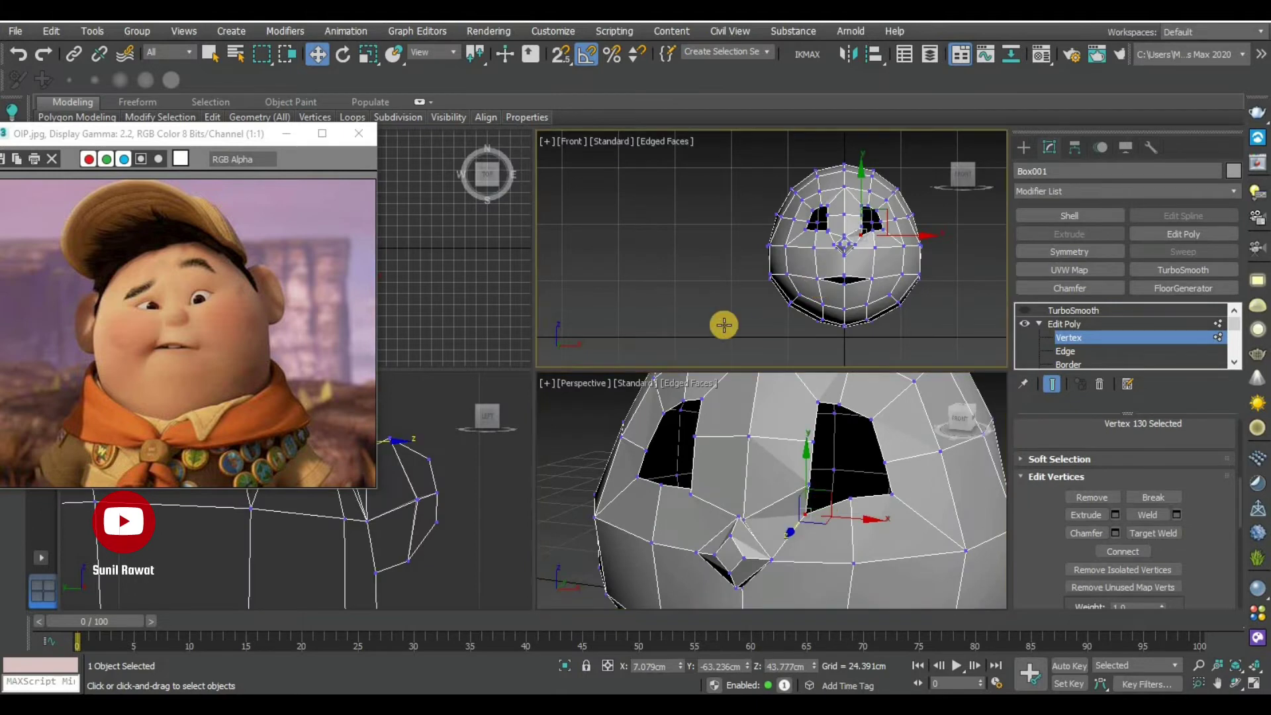
key("alt+w")
scroll(723, 321, "up", 3)
left_click(731, 311)
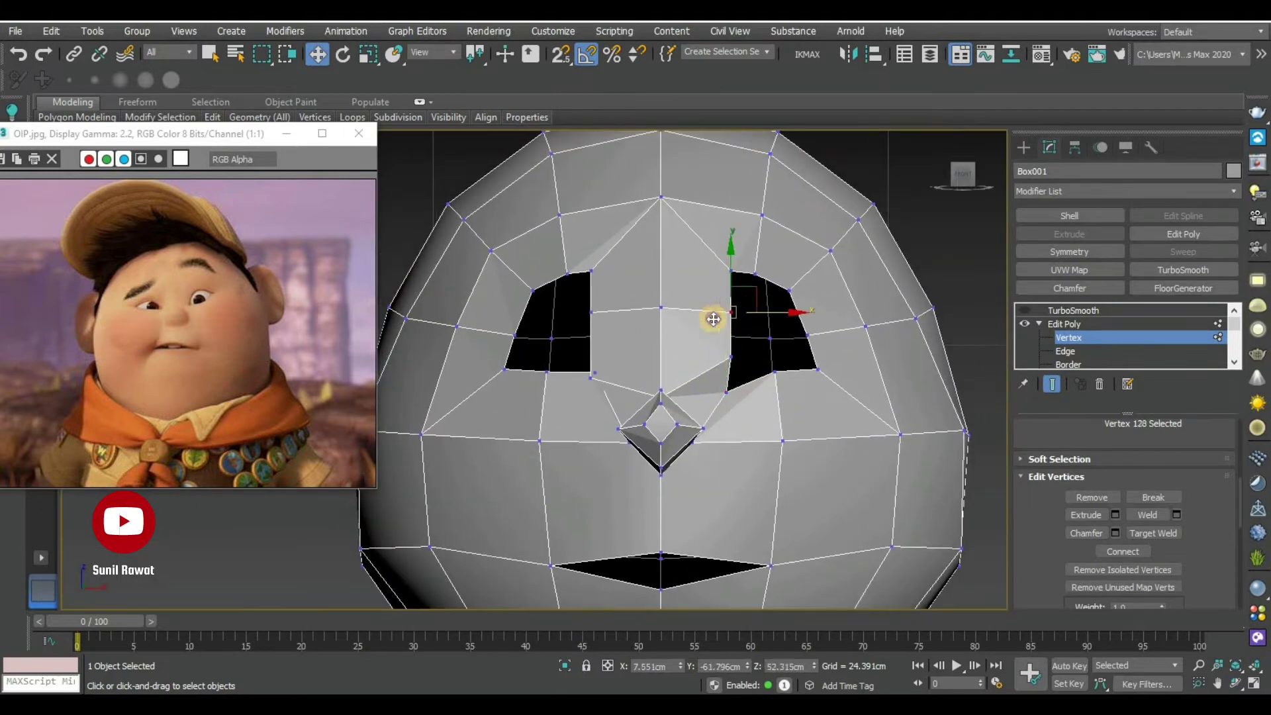
left_click_drag(714, 319, 702, 318)
mouse_move(735, 357)
left_mouse_down()
mouse_move(692, 358)
mouse_move(726, 321)
left_mouse_up()
Lower the top edge vertices of the eye hole
left_click(727, 390)
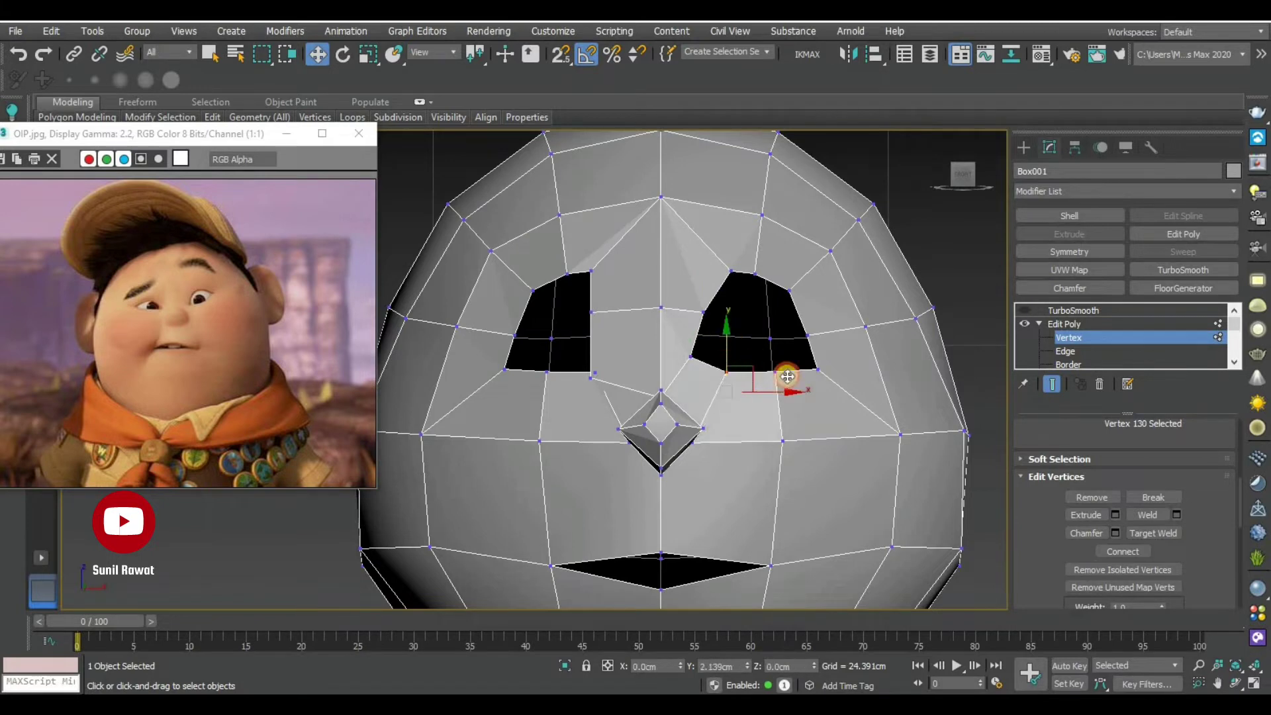
left_click(732, 274)
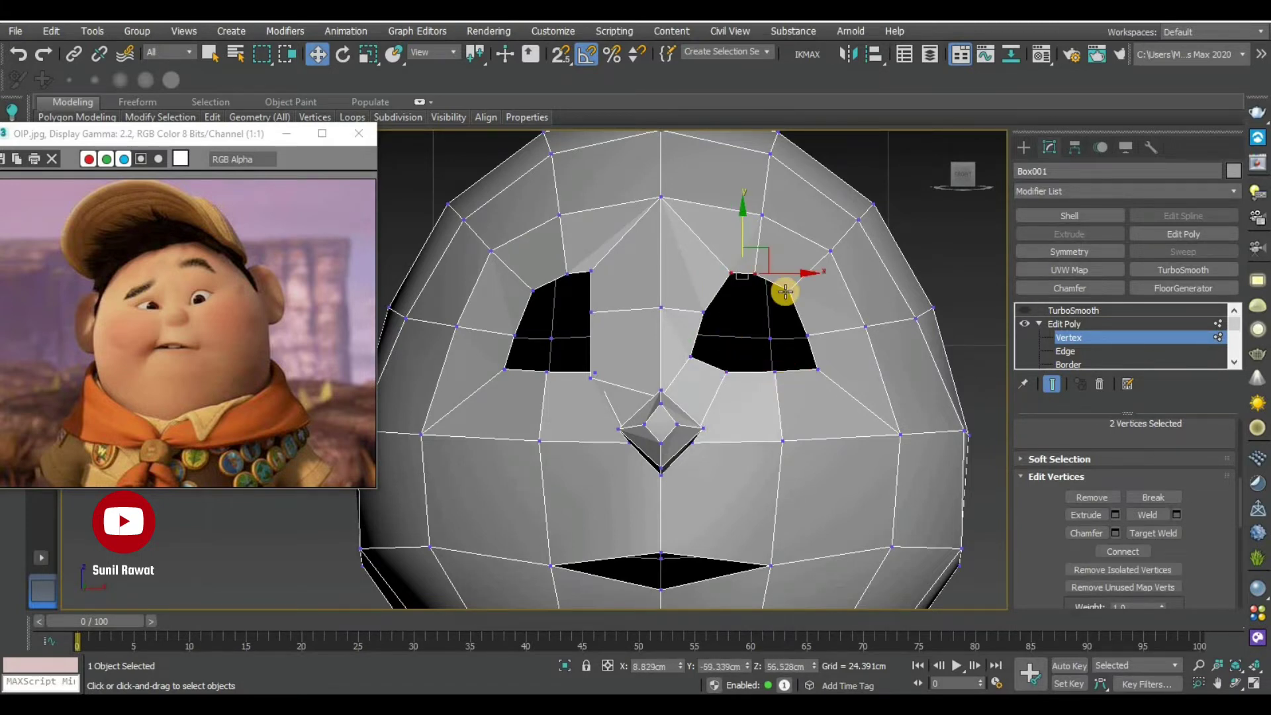
left_click(788, 289, "ctrl")
left_click_drag(760, 226, 775, 258)
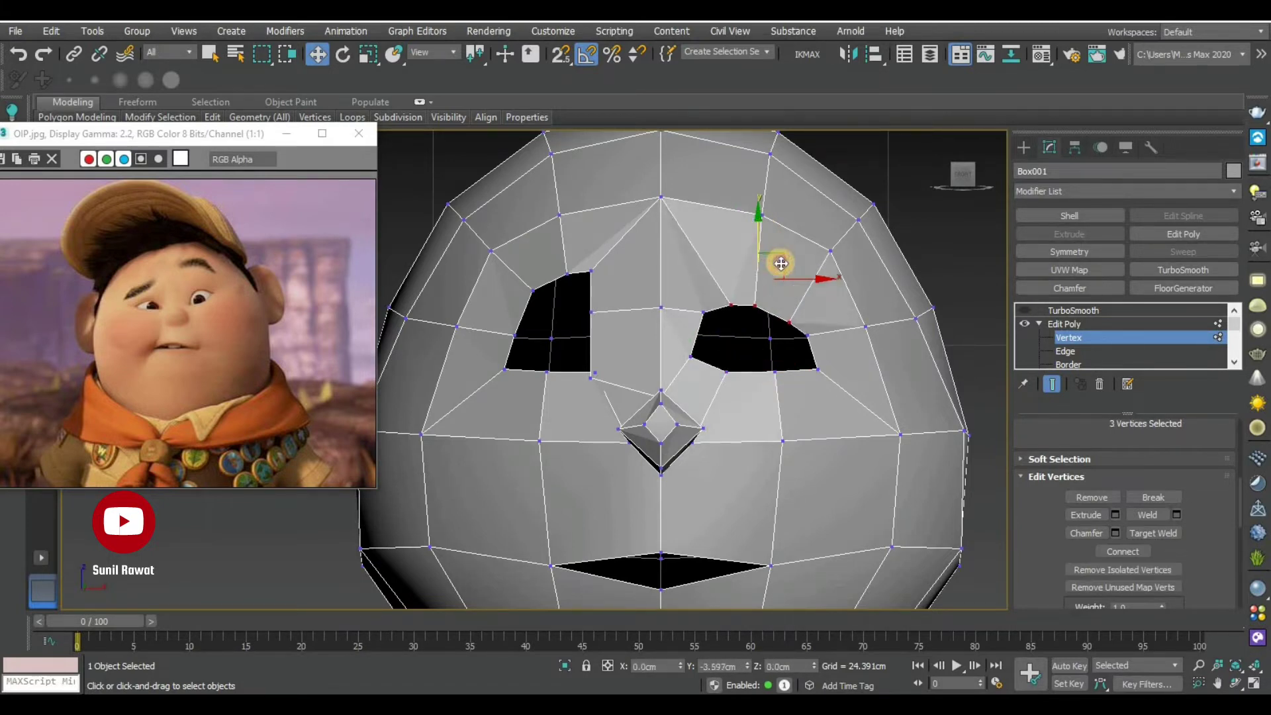
Shift the inner top vertex right, lower the middle rim vertex, and lift the outer corner
left_click(706, 311)
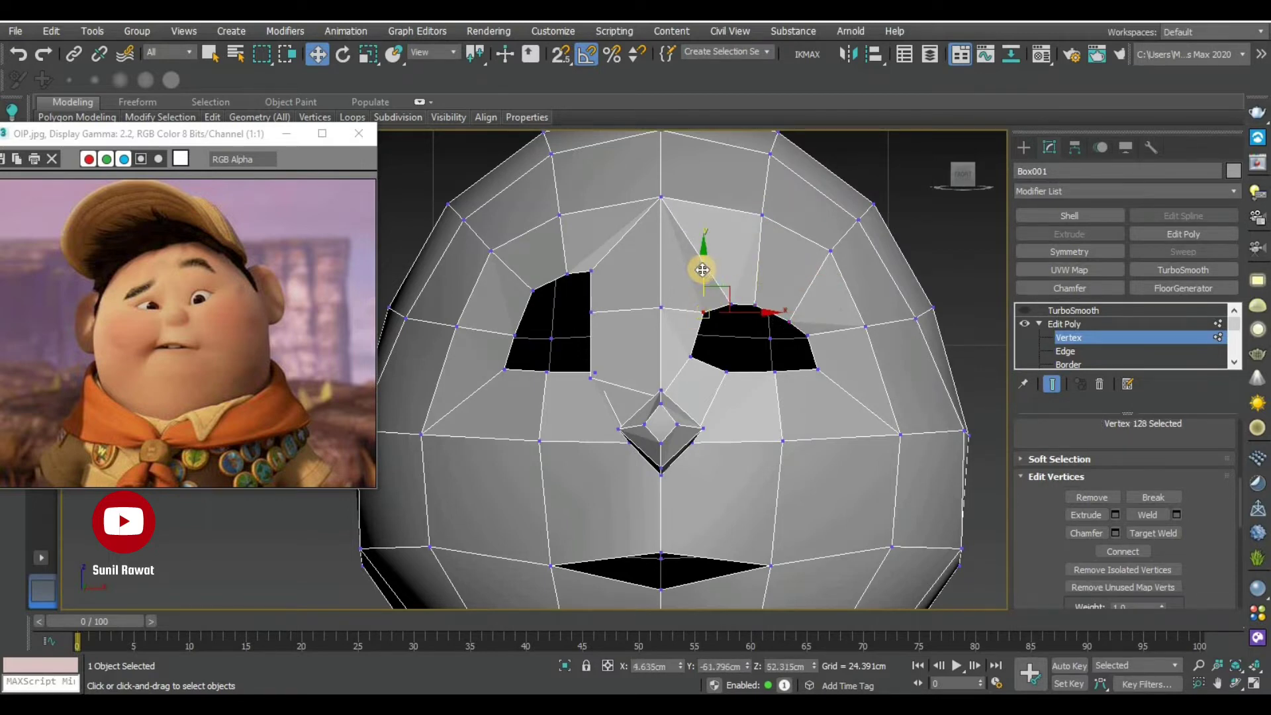
mouse_move(703, 270)
left_mouse_down()
mouse_move(731, 268)
mouse_move(754, 304)
mouse_move(761, 283)
left_mouse_up()
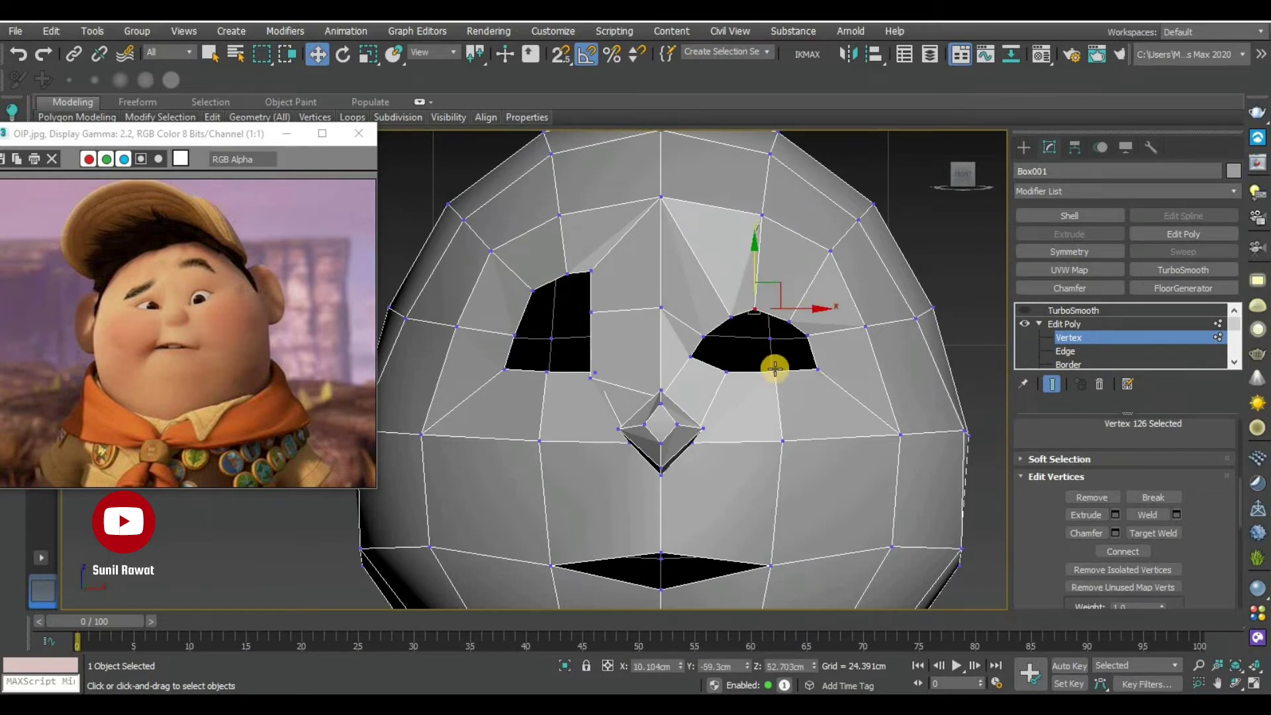
left_click(770, 339)
left_click_drag(770, 339, 774, 362)
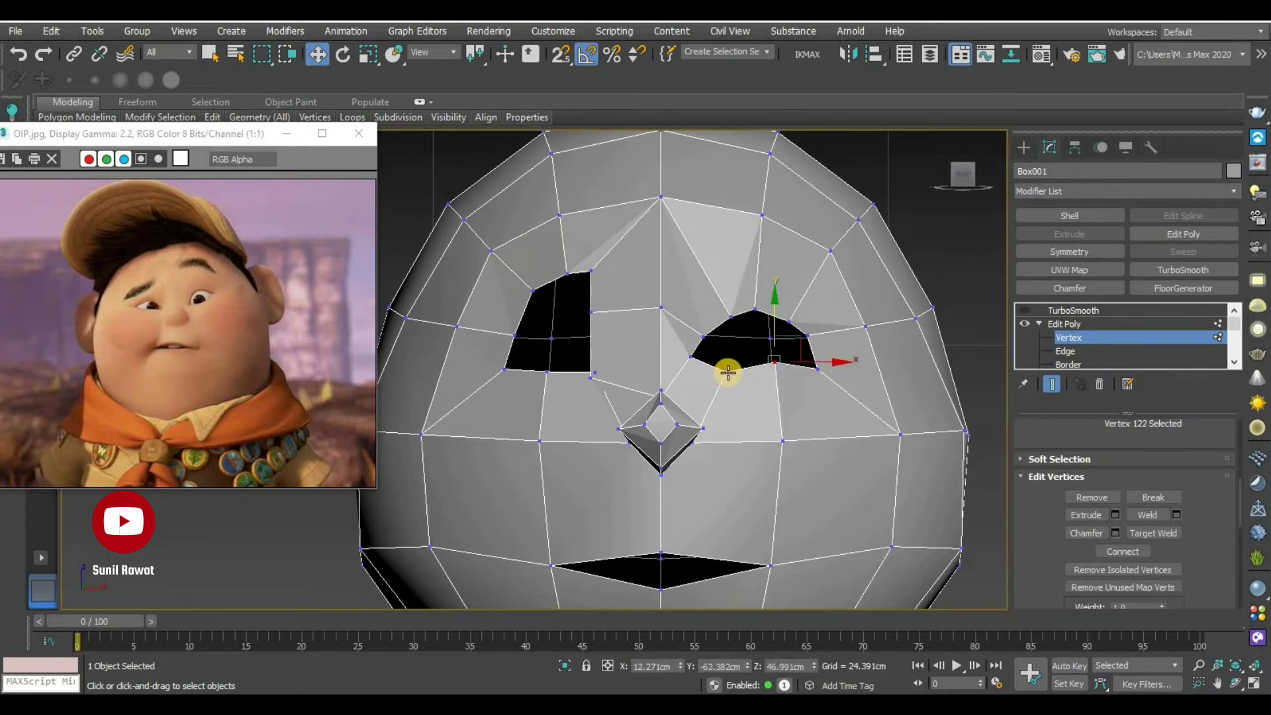
left_click(817, 369)
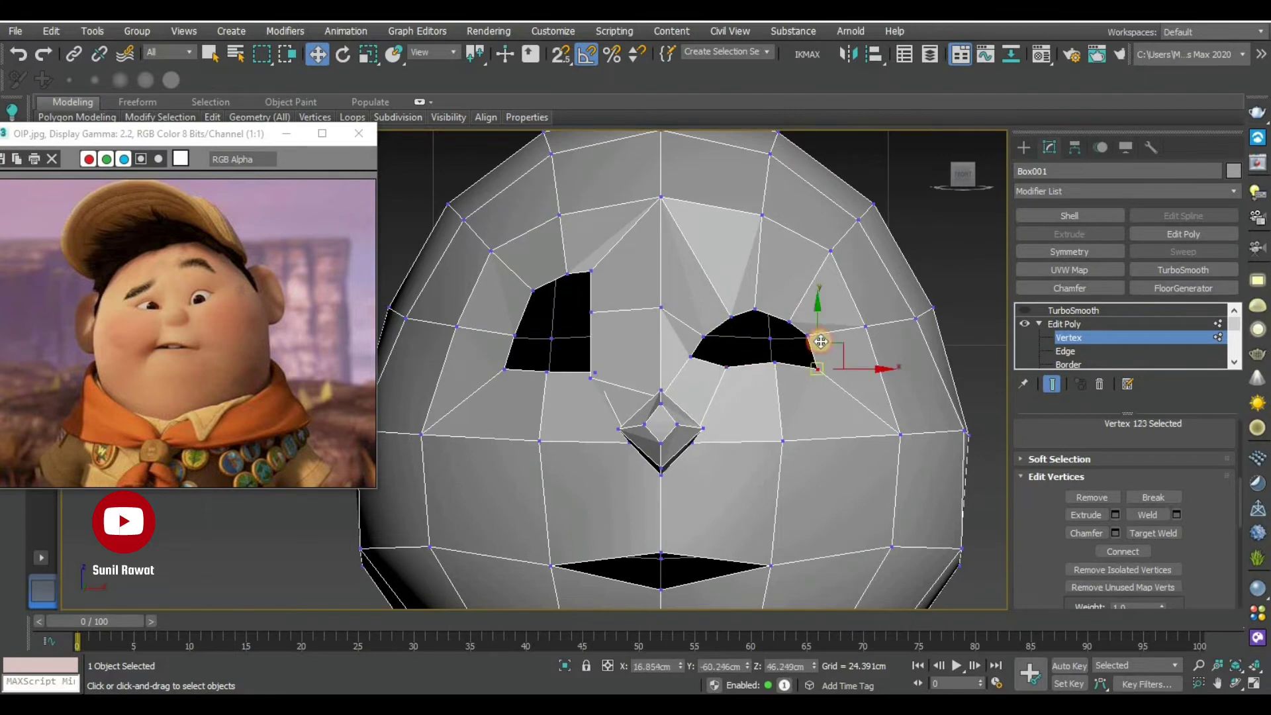
left_click_drag(821, 342, 817, 335)
In the Front view, select the left-half vertices of the head and delete them
key("p")
scroll(758, 447, "up", 3)
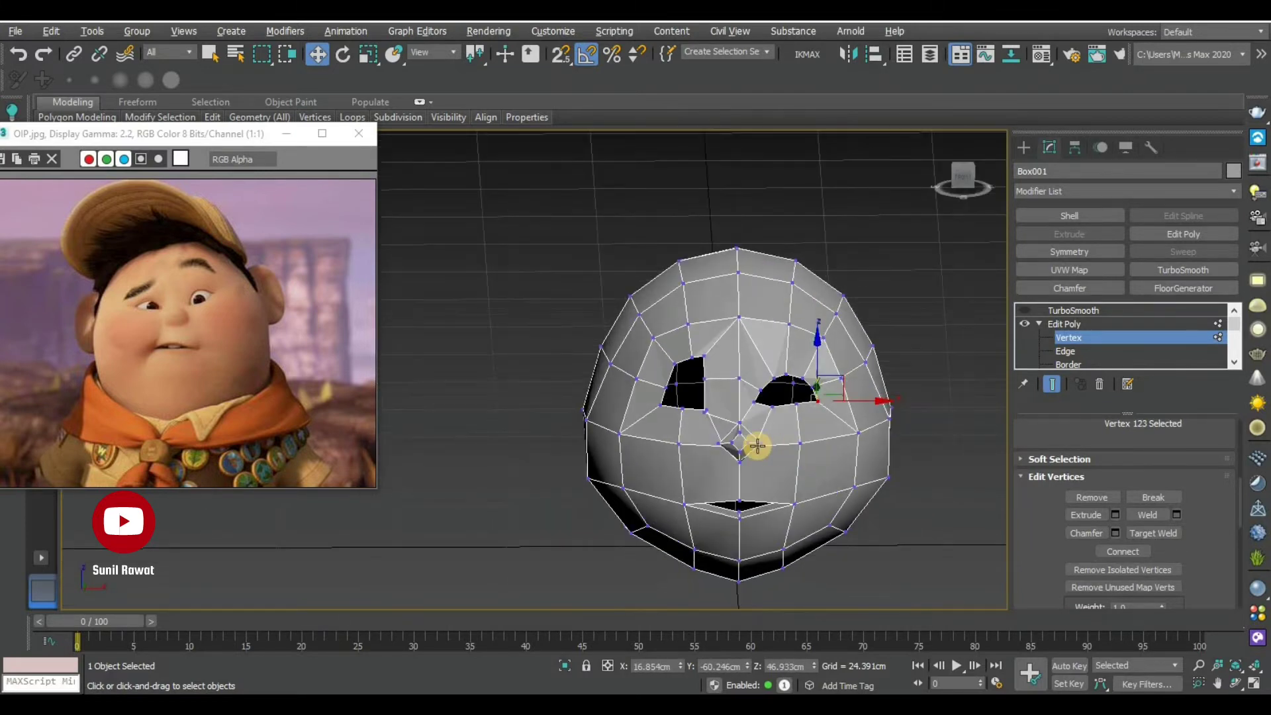
key("alt+w")
key("alt+w")
key("f")
key("alt+w")
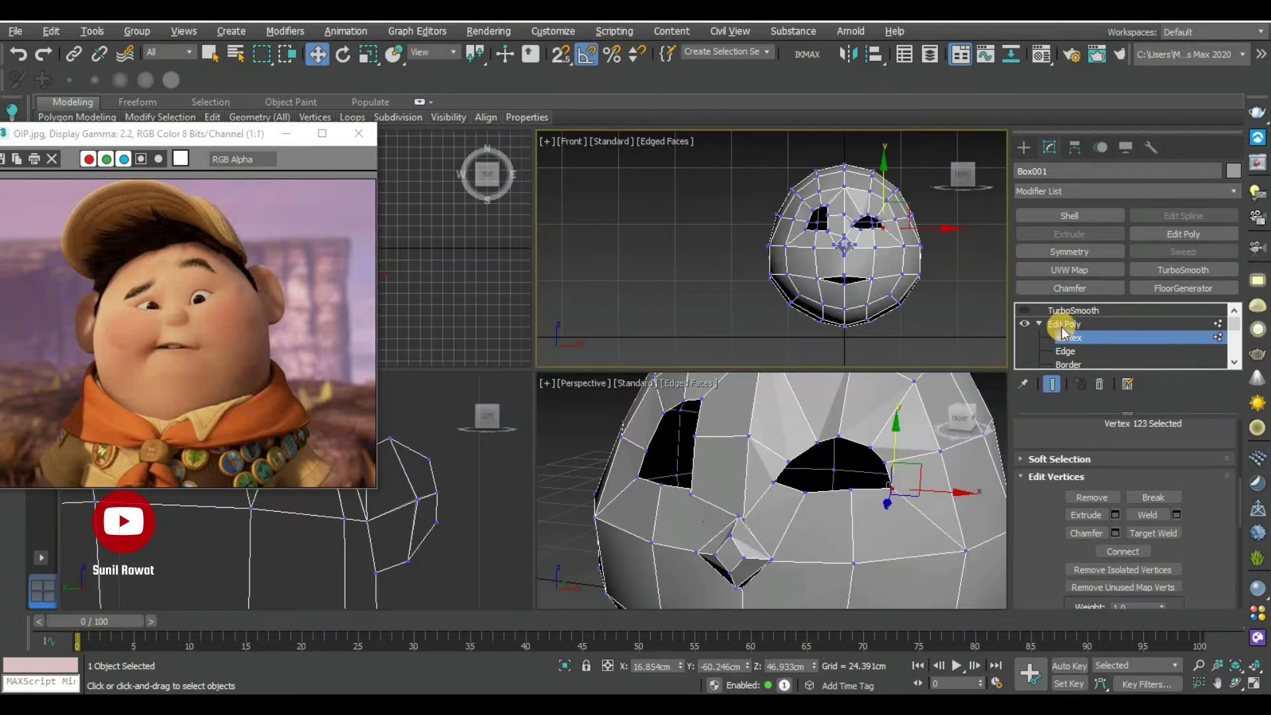
key("alt+w")
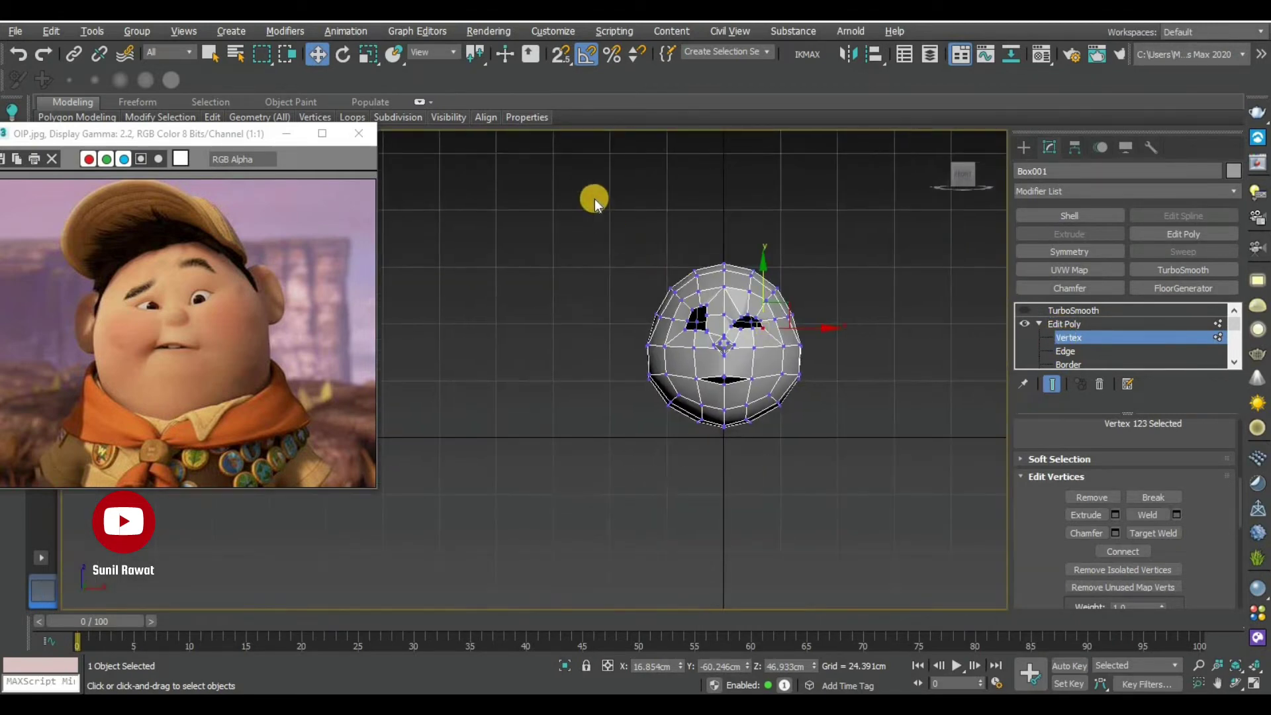
left_click_drag(701, 535, 711, 549)
key("Delete")
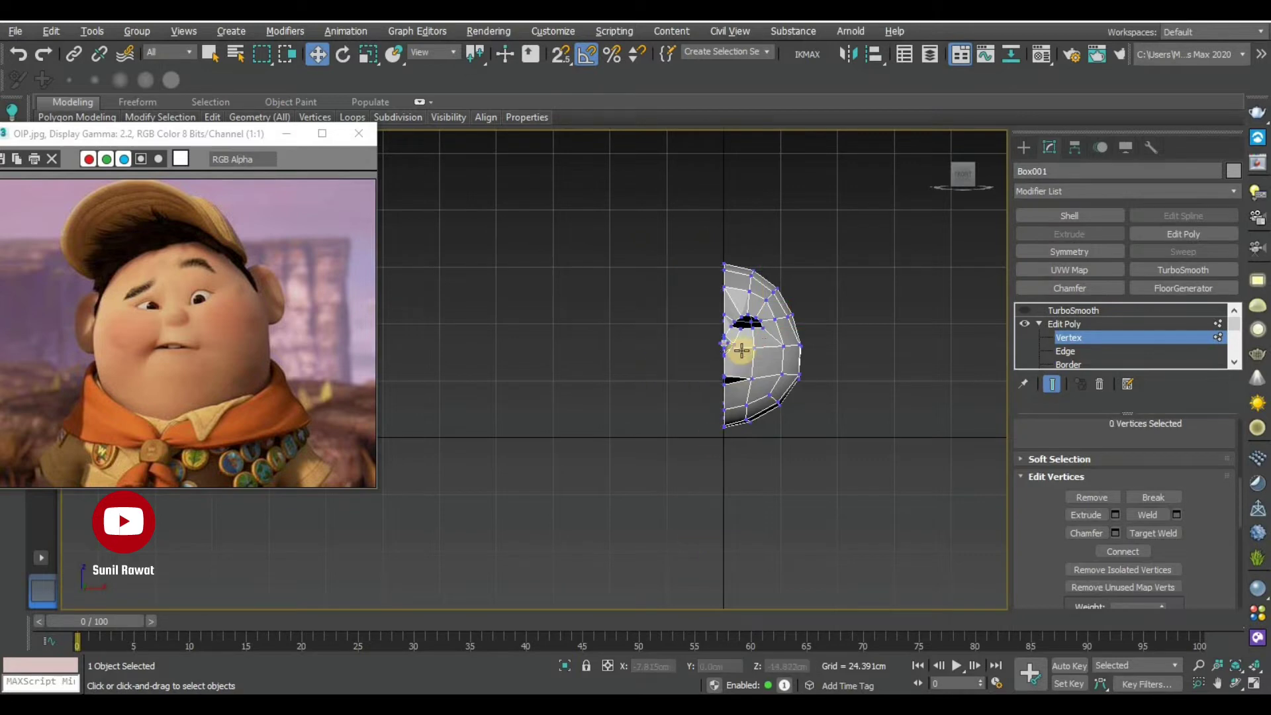
Cut an edge down the centre of the nose with the quad-menu Cut tool
scroll(743, 351, "up", 5)
scroll(651, 334, "up", 5)
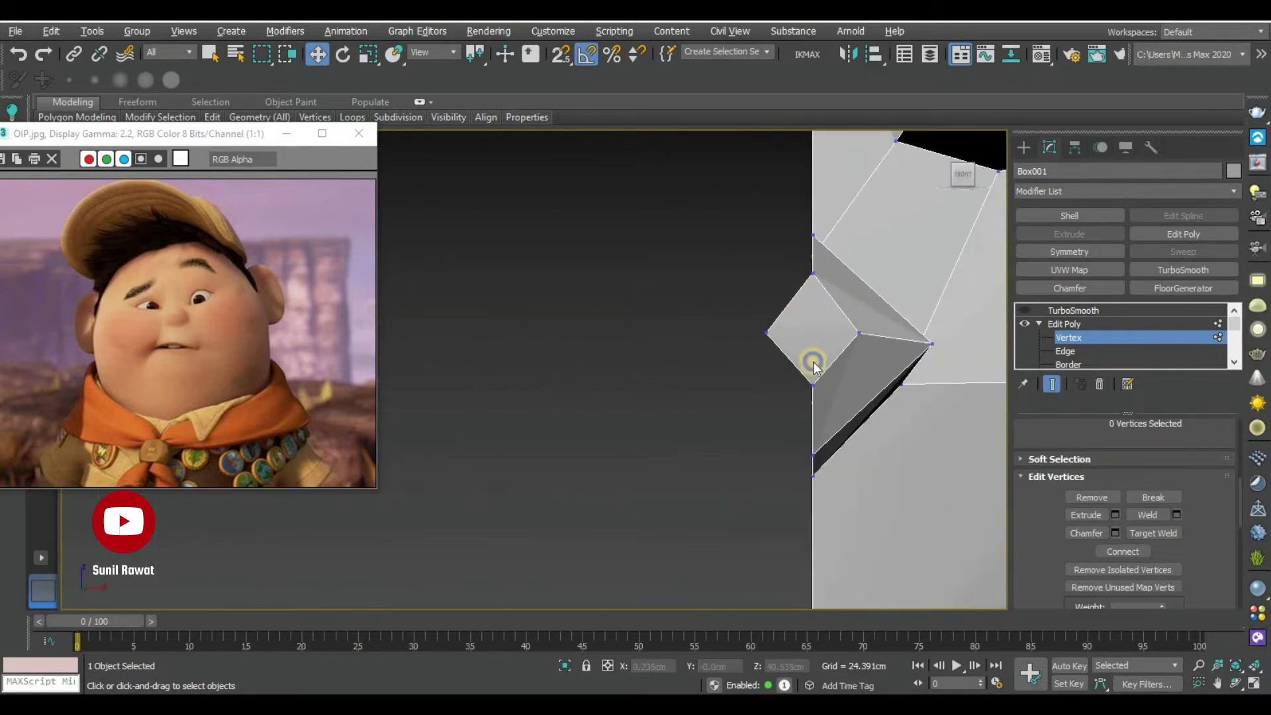
right_click(814, 318)
left_click(798, 177)
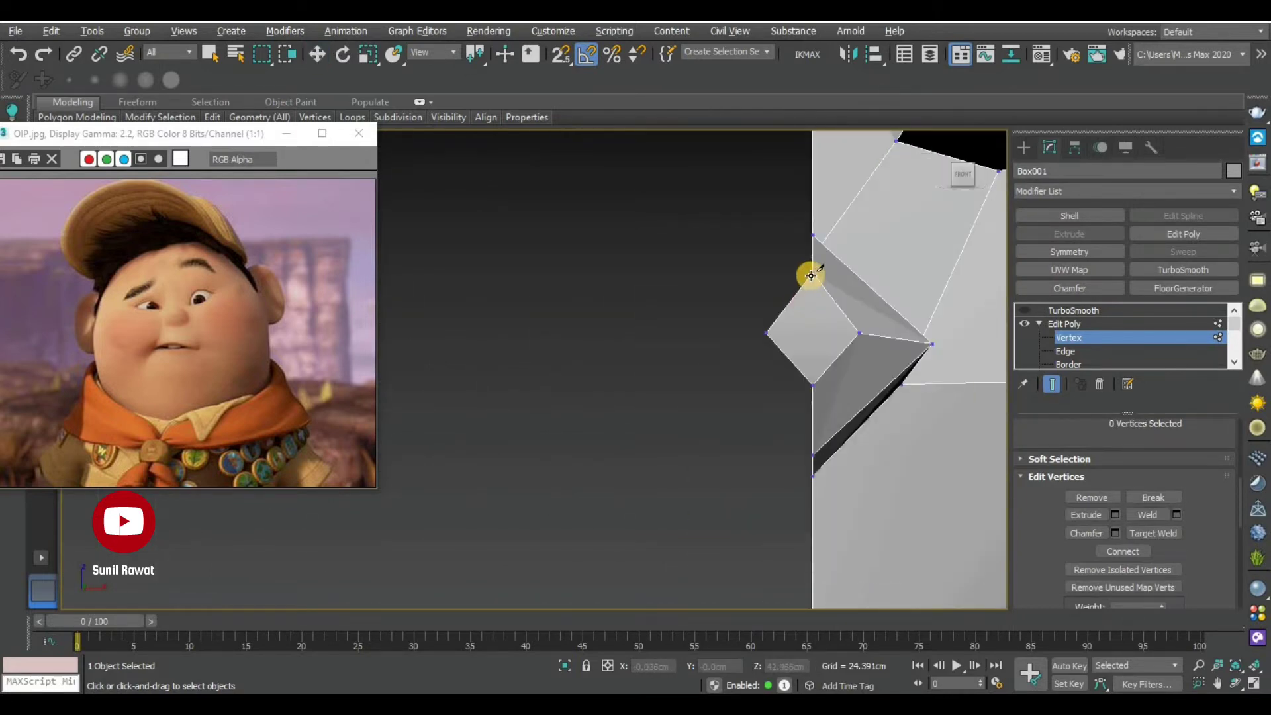
left_click(811, 385)
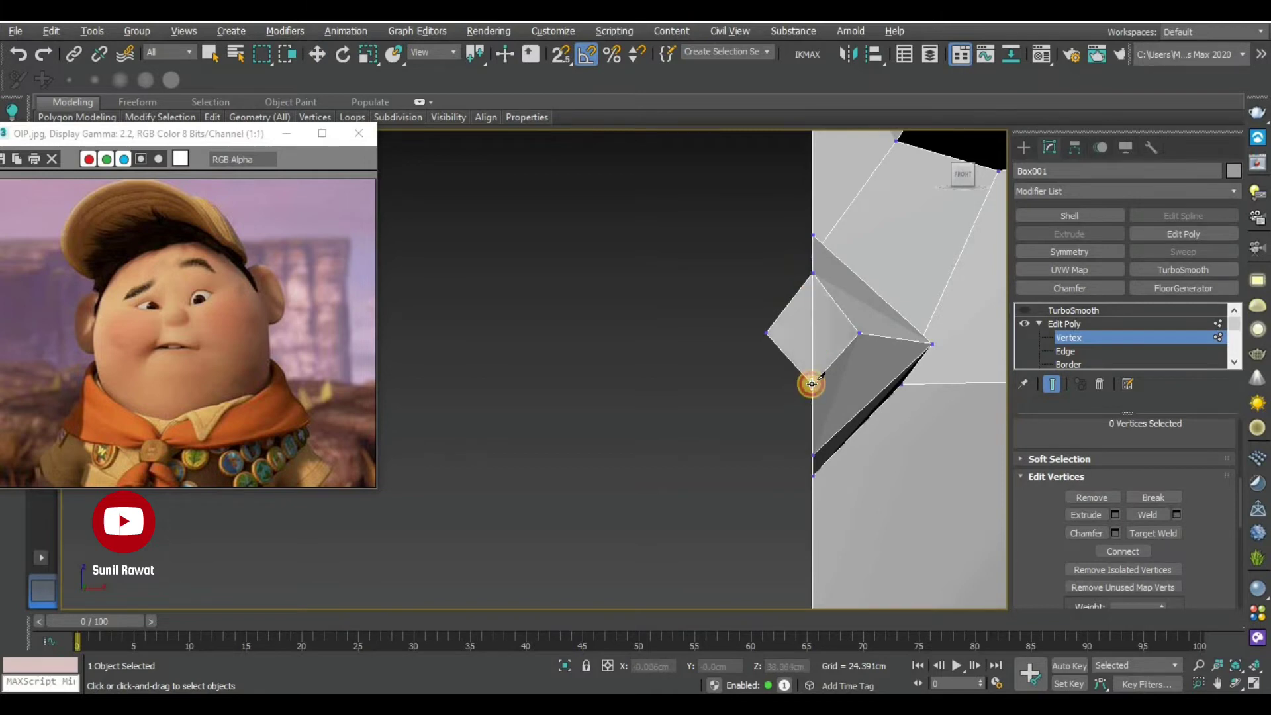
scroll(1075, 356, "down", 1)
scroll(1073, 331, "down", 2)
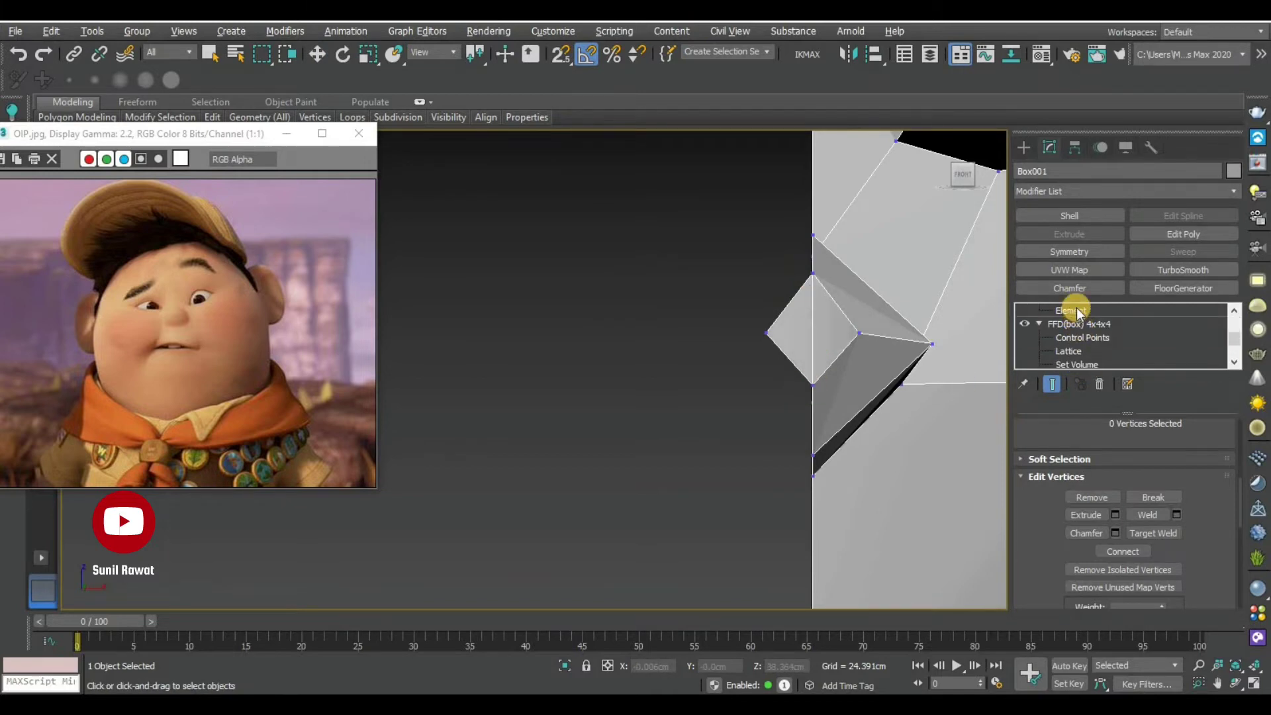
left_click(1072, 338)
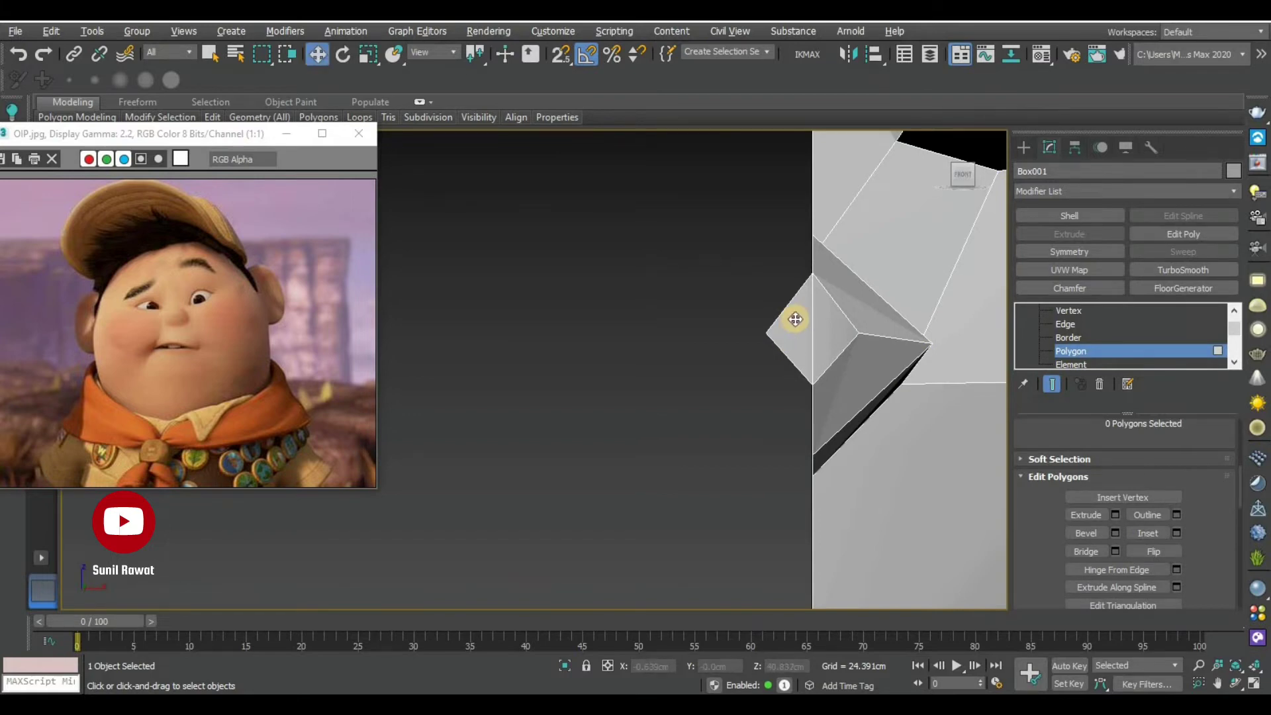
Add a Symmetry modifier that mirrors the half head across the X axis
scroll(1073, 341, "up", 1)
left_click(1064, 324)
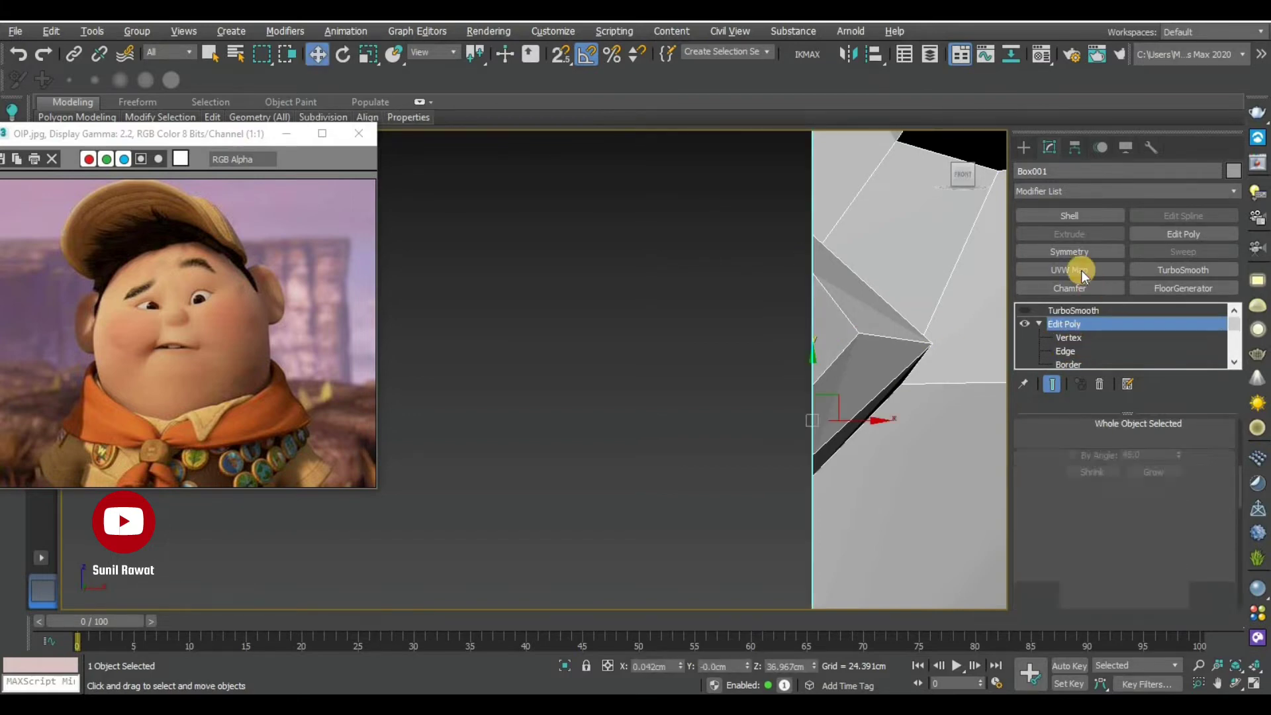
left_click(1078, 250)
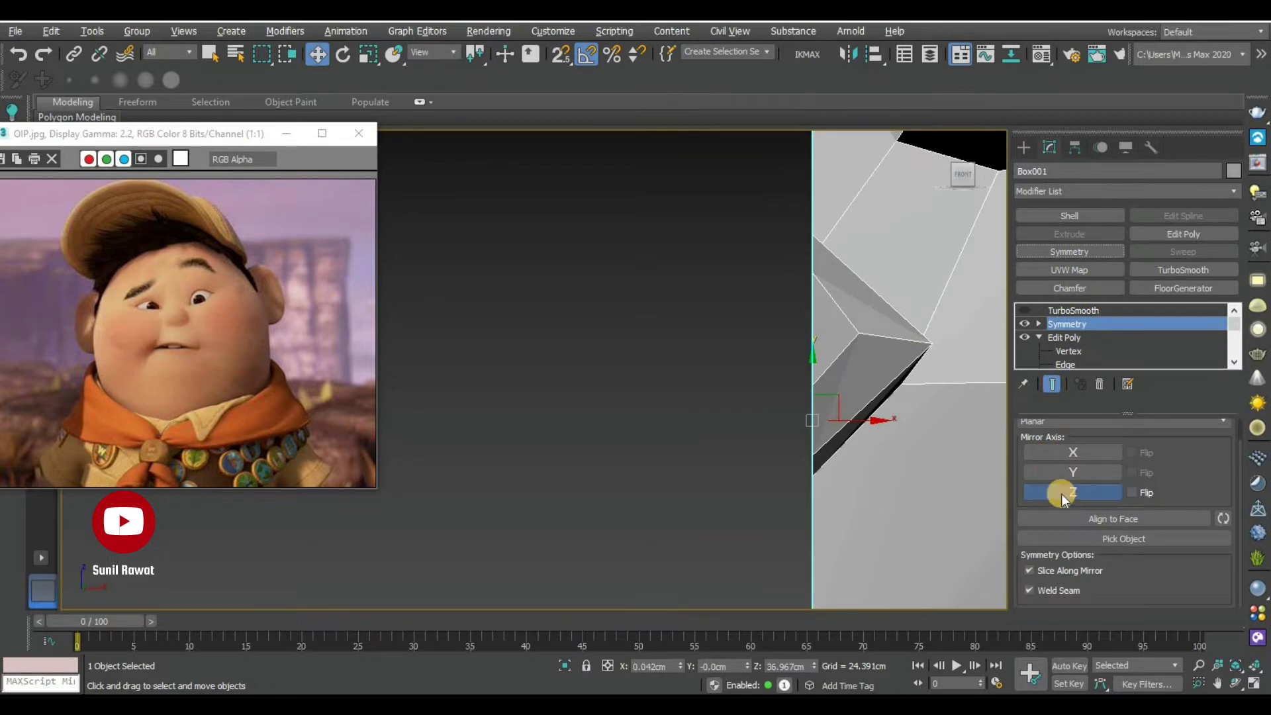
left_click(1042, 474)
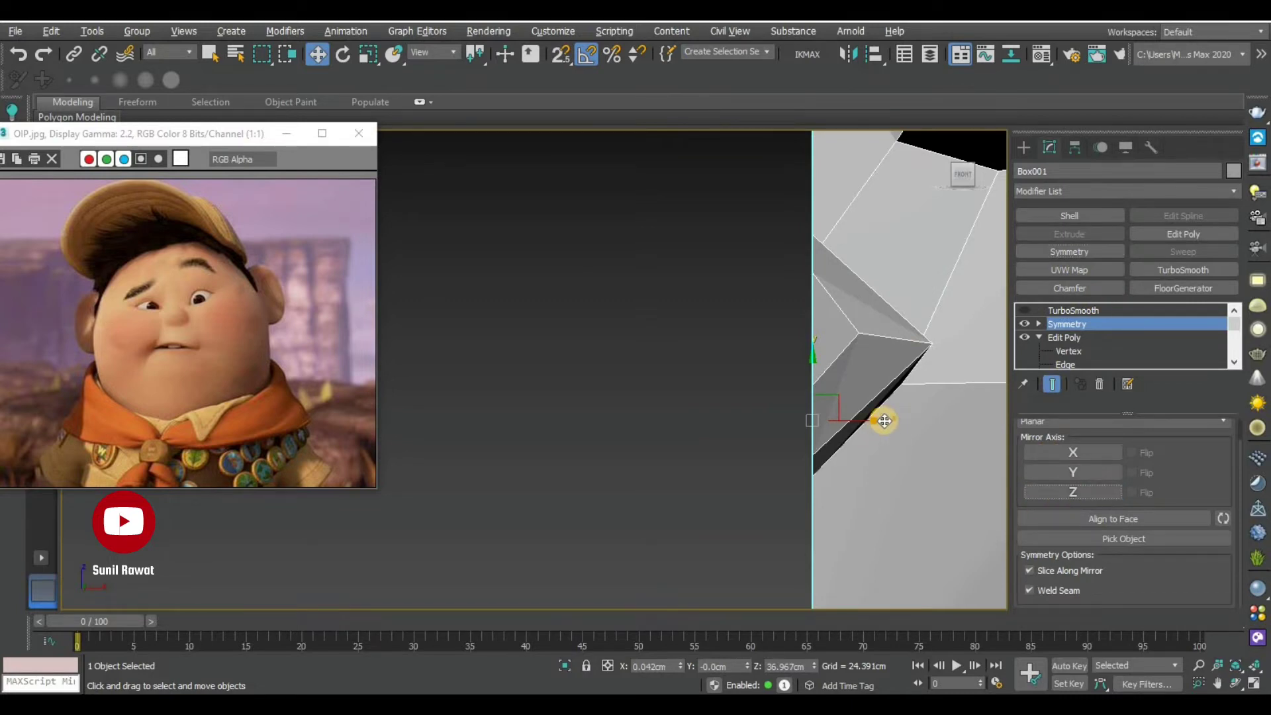
left_click(1055, 469)
left_click(1071, 468)
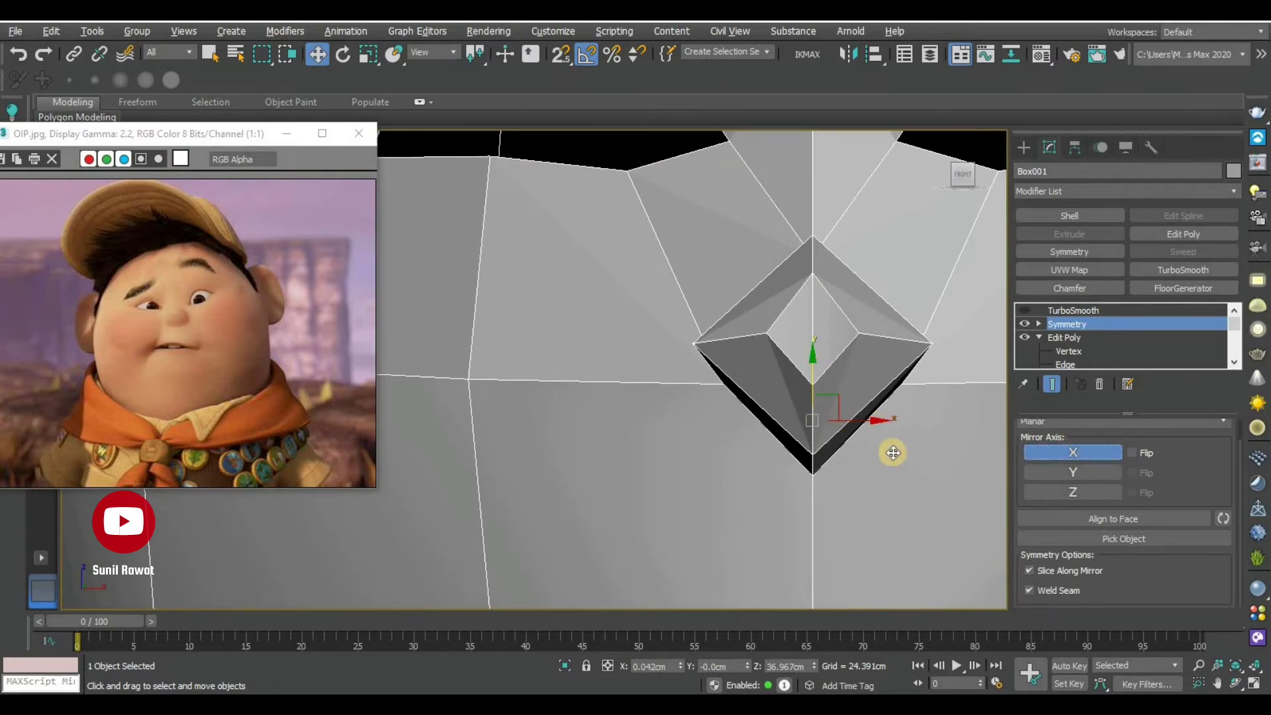
Turn TurboSmooth back on, deselect the head and hide the edged-faces wireframe
key("z")
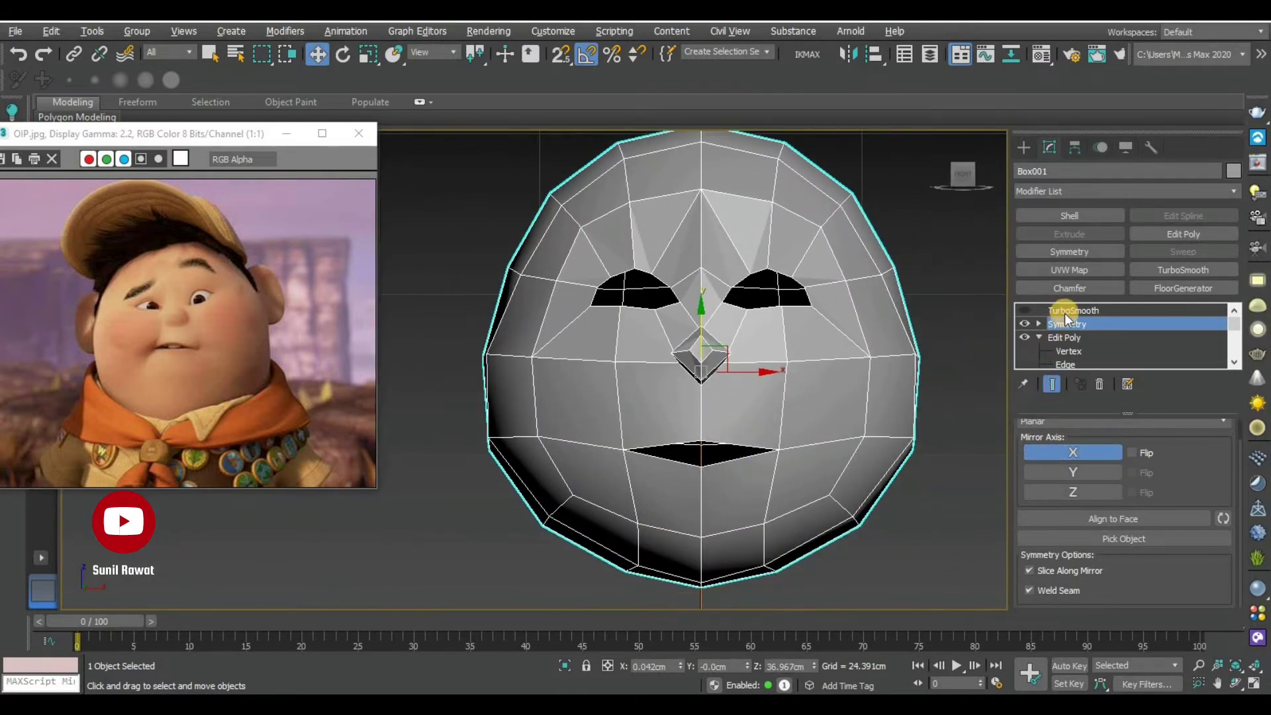
left_click(1073, 310)
left_click(1025, 310)
left_click(911, 544)
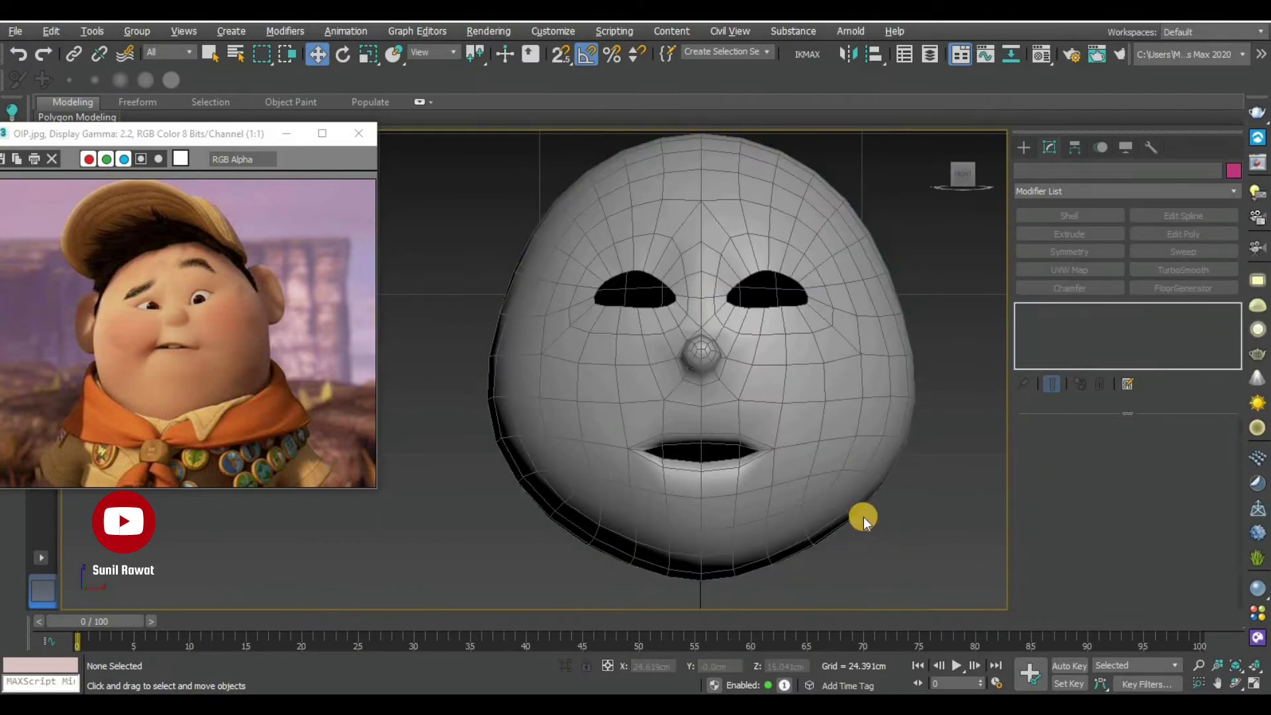
key("F4")
Maximize the Perspective view and orbit the smoothed face from three-quarter to frontal
key("alt+w")
key("alt+w")
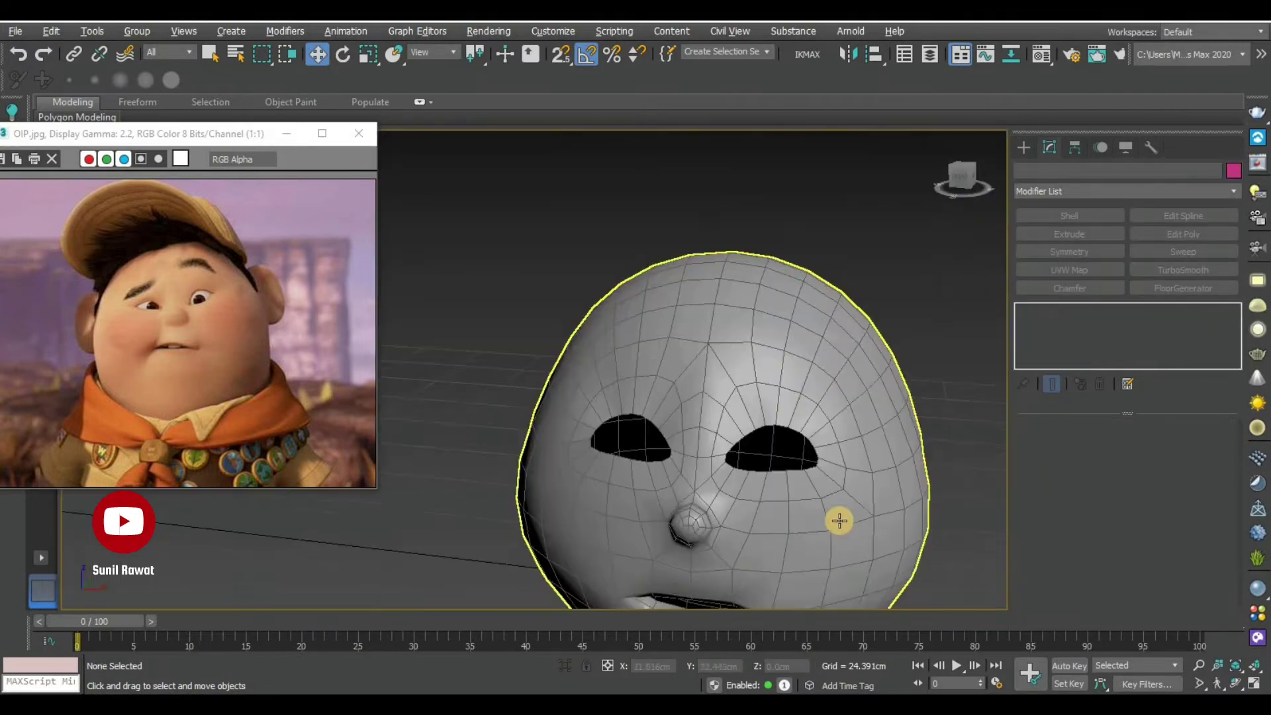
mouse_move(840, 520)
middle_mouse_down("alt")
mouse_move(781, 511)
mouse_move(684, 454)
mouse_move(764, 448)
mouse_move(824, 466)
middle_mouse_up("alt")
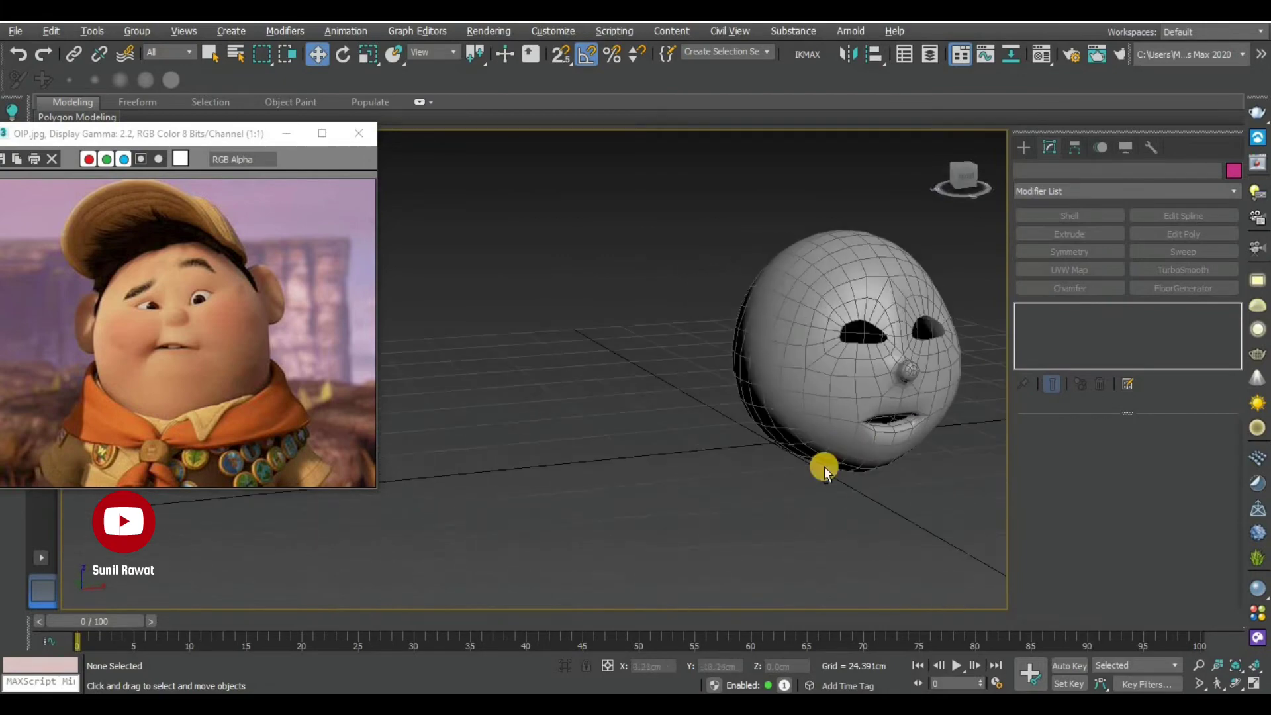
scroll(824, 466, "up", 1)
scroll(766, 415, "up", 2)
mouse_move(823, 403)
middle_mouse_down("alt")
mouse_move(658, 417)
mouse_move(753, 397)
middle_mouse_up("alt")
scroll(716, 405, "up", 1)
scroll(627, 429, "up", 2)
scroll(638, 431, "up", 1)
scroll(752, 398, "down", 1)
scroll(673, 462, "up", 3)
scroll(681, 439, "down", 2)
Select the head, turn off TurboSmooth to show the cage, and enter Vertex level
left_click(682, 440)
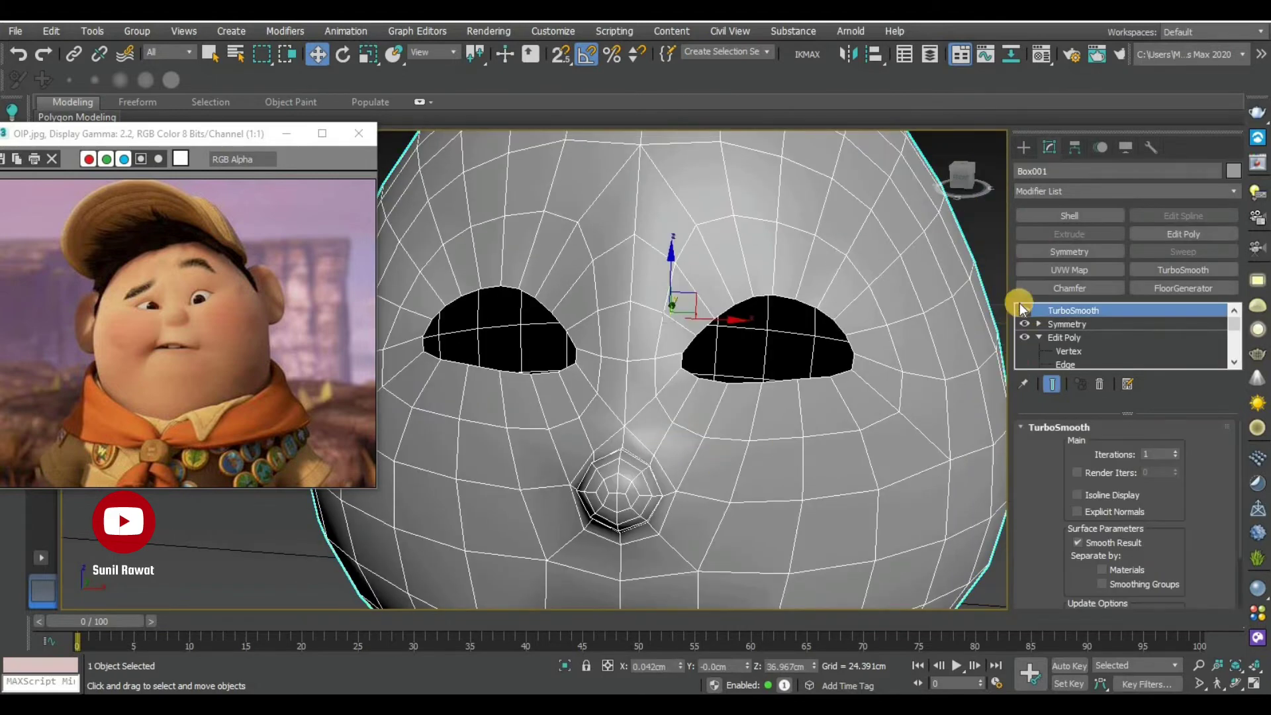
key("ctrl+backspace")
key("alt+w")
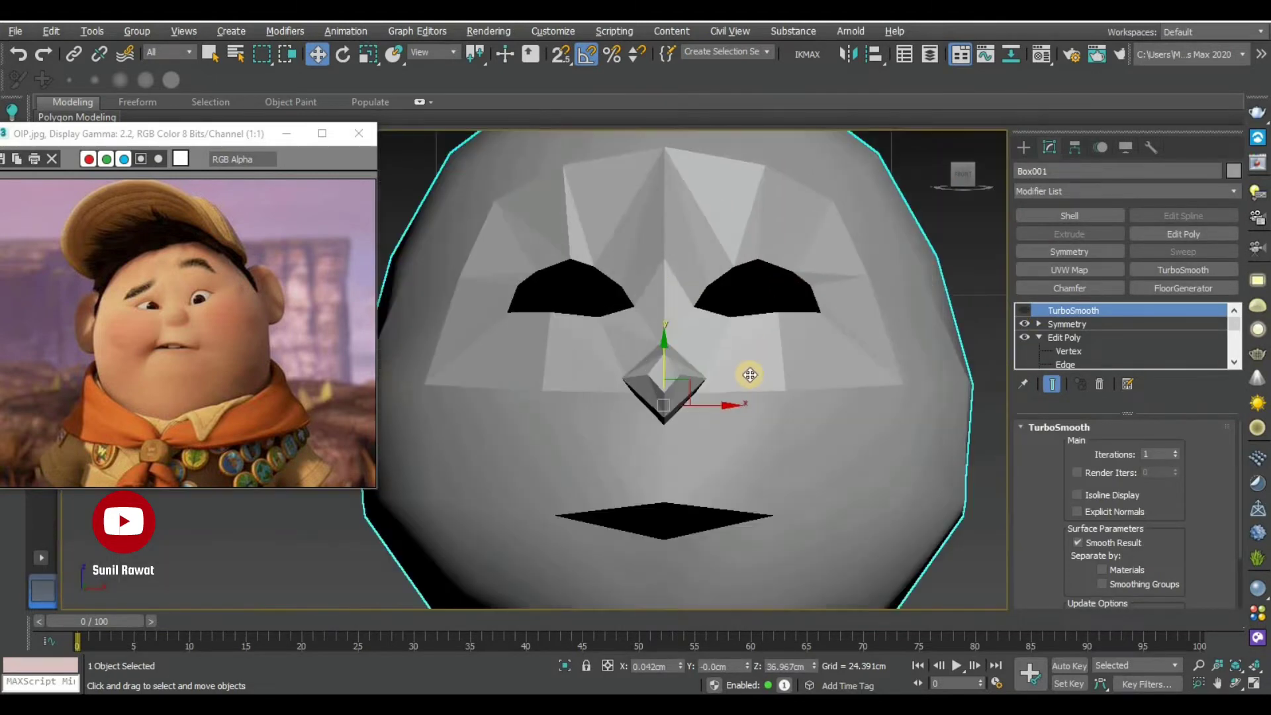
scroll(747, 372, "up", 3)
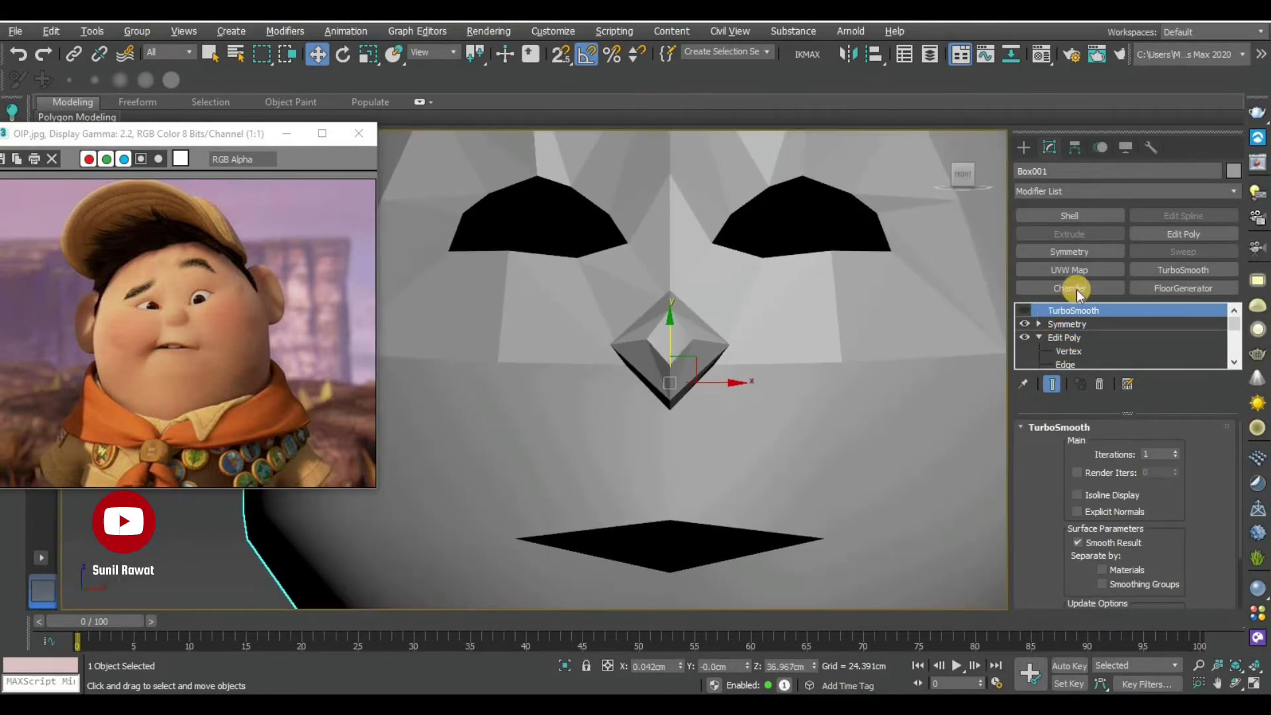
left_click(1068, 352)
scroll(696, 301, "up", 3)
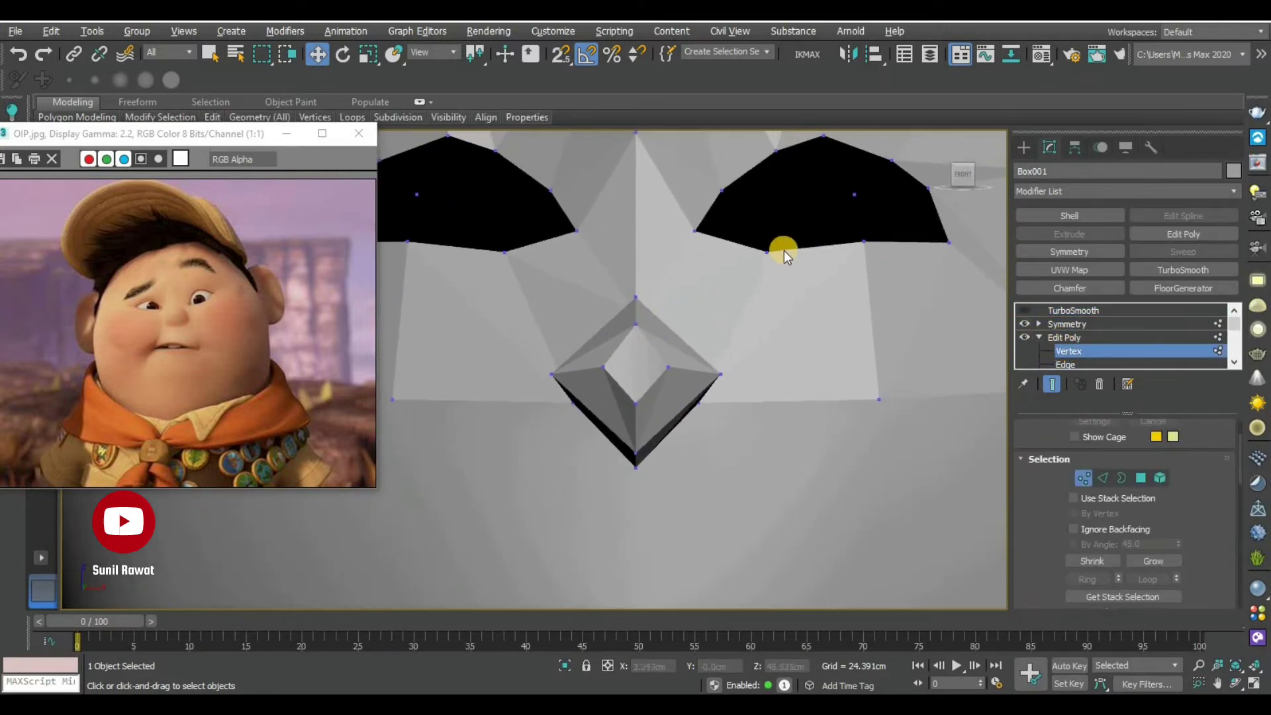
scroll(762, 253, "down", 3)
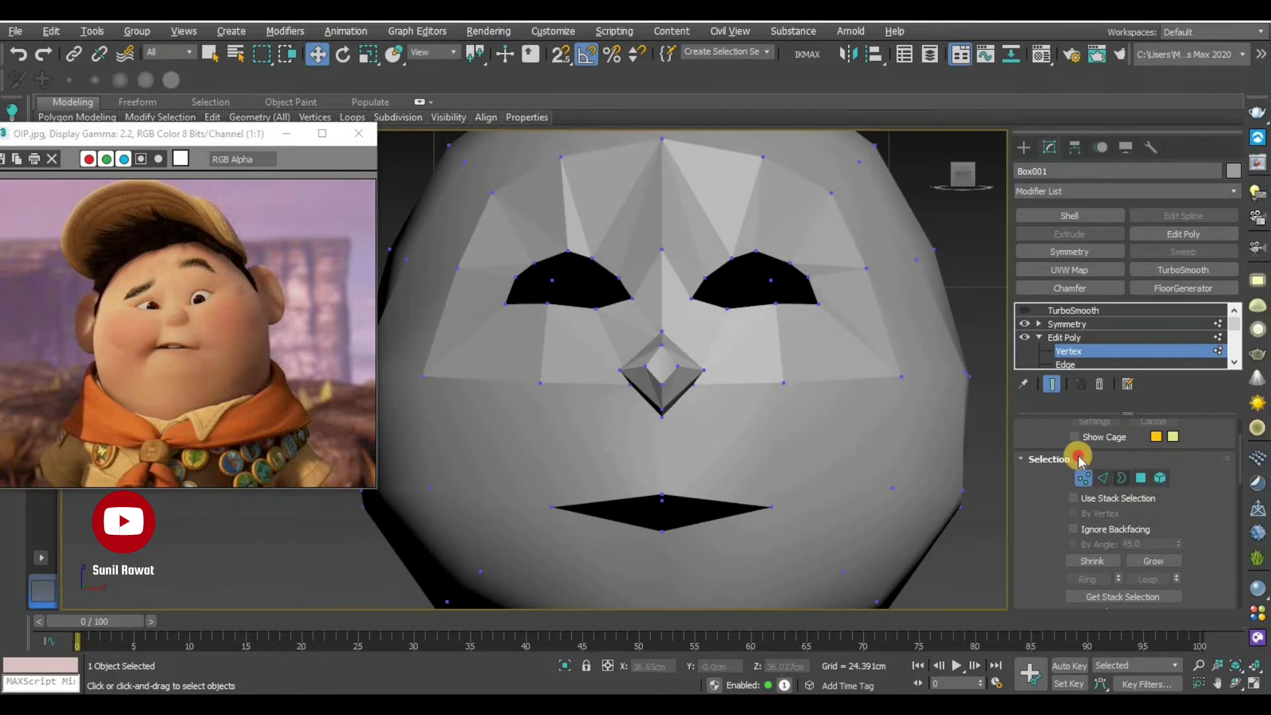
Select both eye-hole borders, move them down along Y, and orbit to check them
key("3")
left_click(750, 246)
left_click_drag(759, 218, 779, 240)
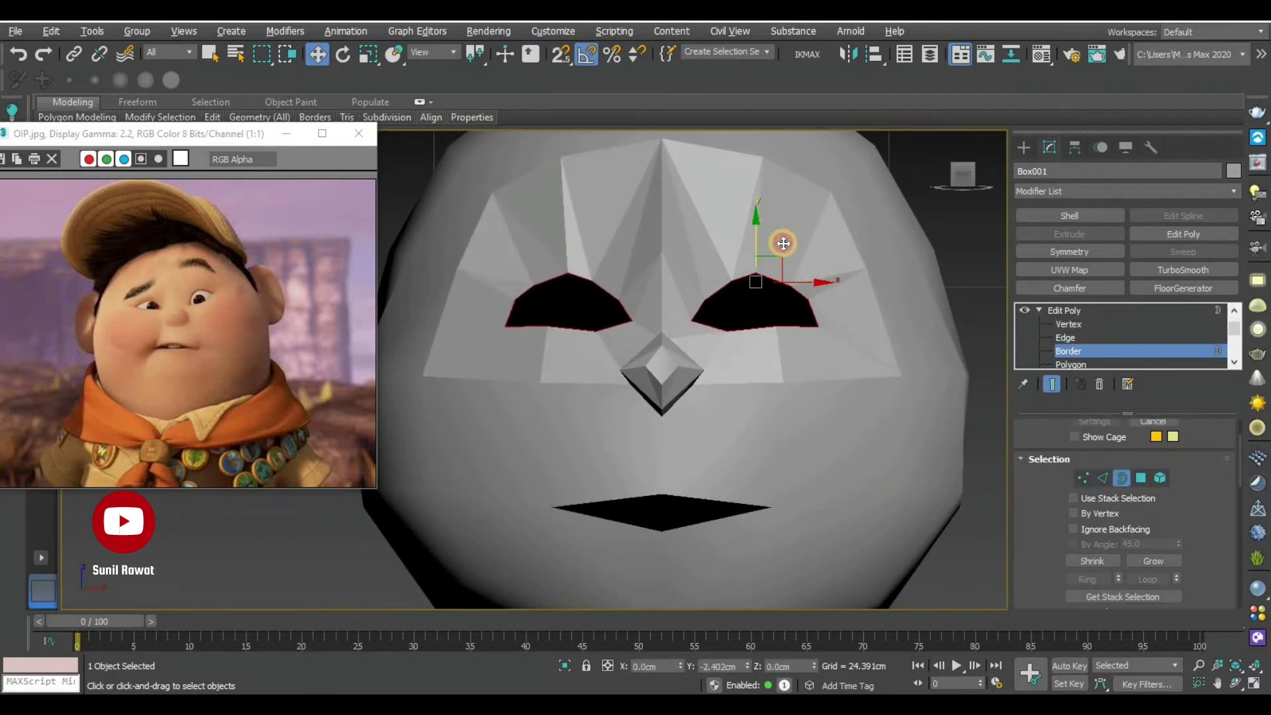
scroll(679, 367, "down", 3)
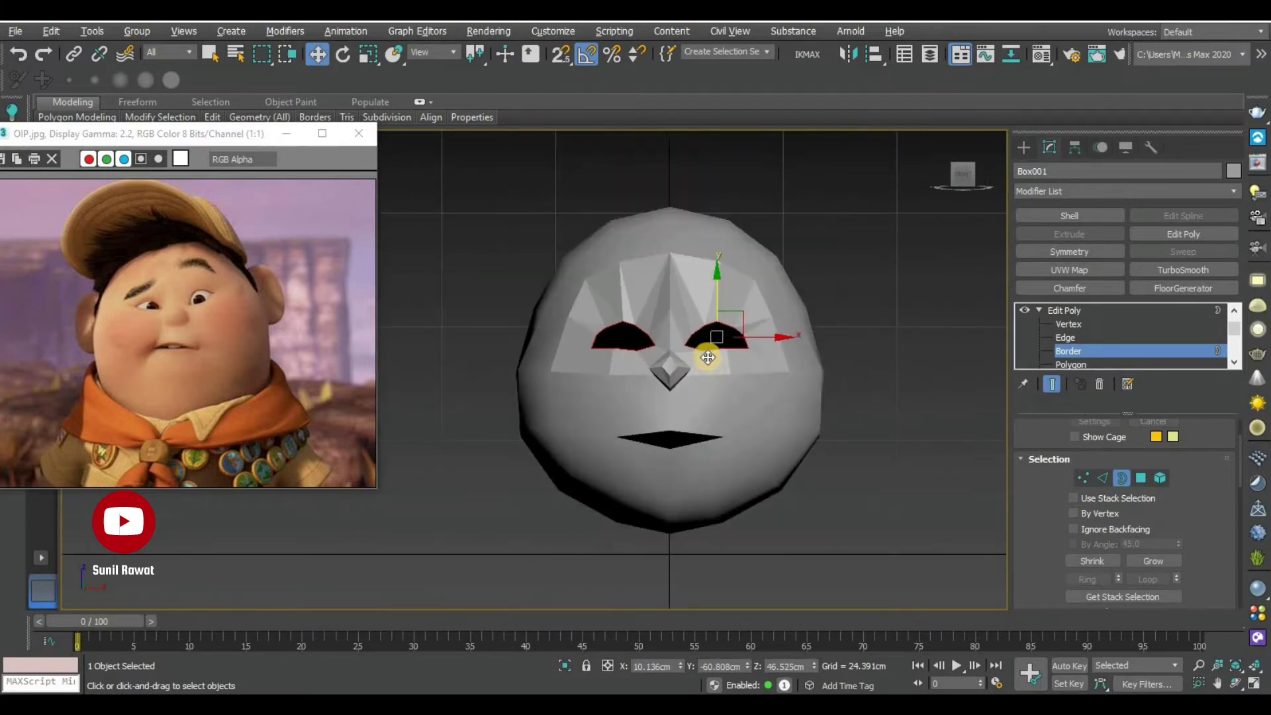
key("alt+w")
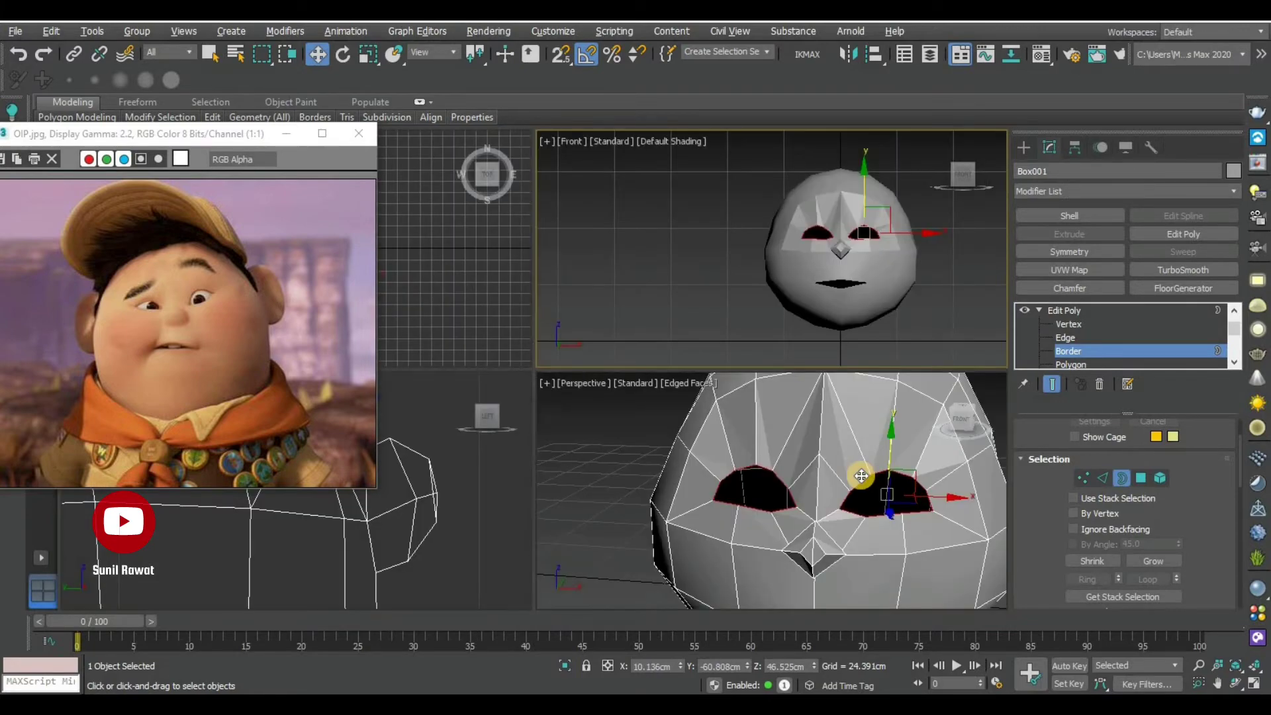
key("alt+w")
mouse_move(809, 497)
middle_mouse_down("alt")
mouse_move(786, 414)
mouse_move(801, 474)
mouse_move(903, 483)
mouse_move(718, 406)
mouse_move(765, 396)
mouse_move(700, 323)
middle_mouse_up("alt")
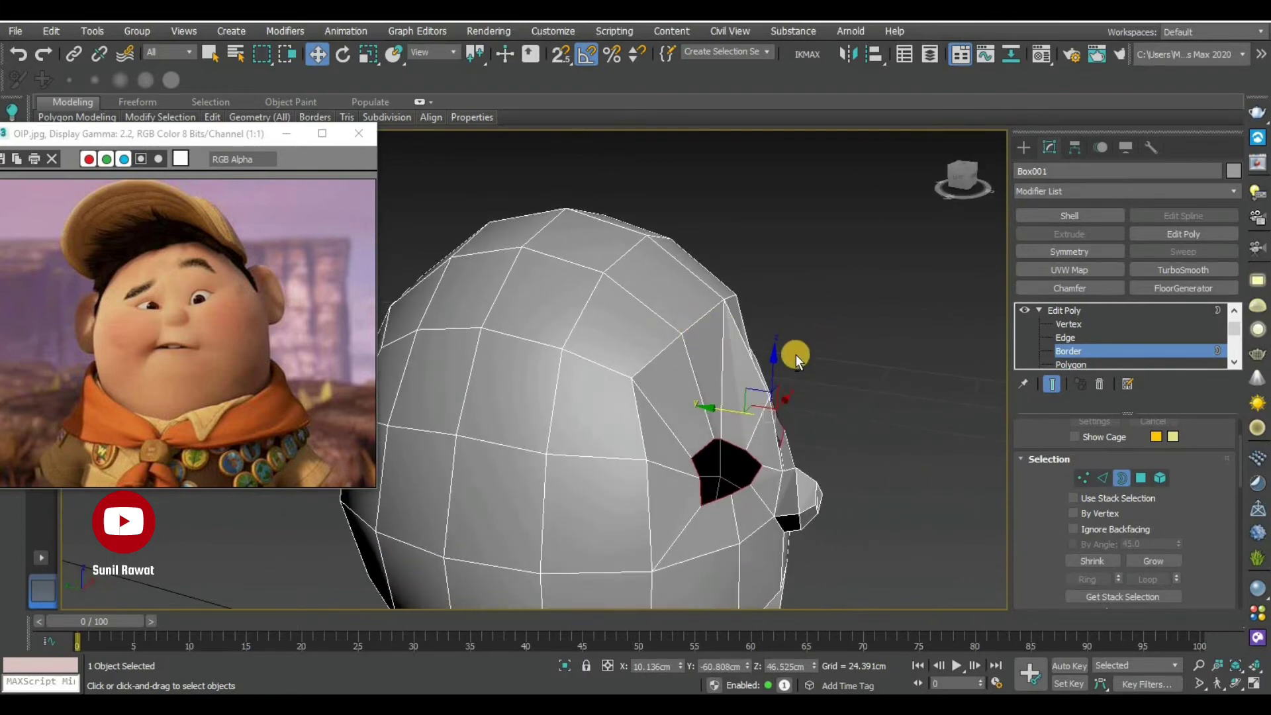
mouse_move(796, 355)
middle_mouse_down("alt")
mouse_move(635, 347)
mouse_move(785, 290)
middle_mouse_up("alt")
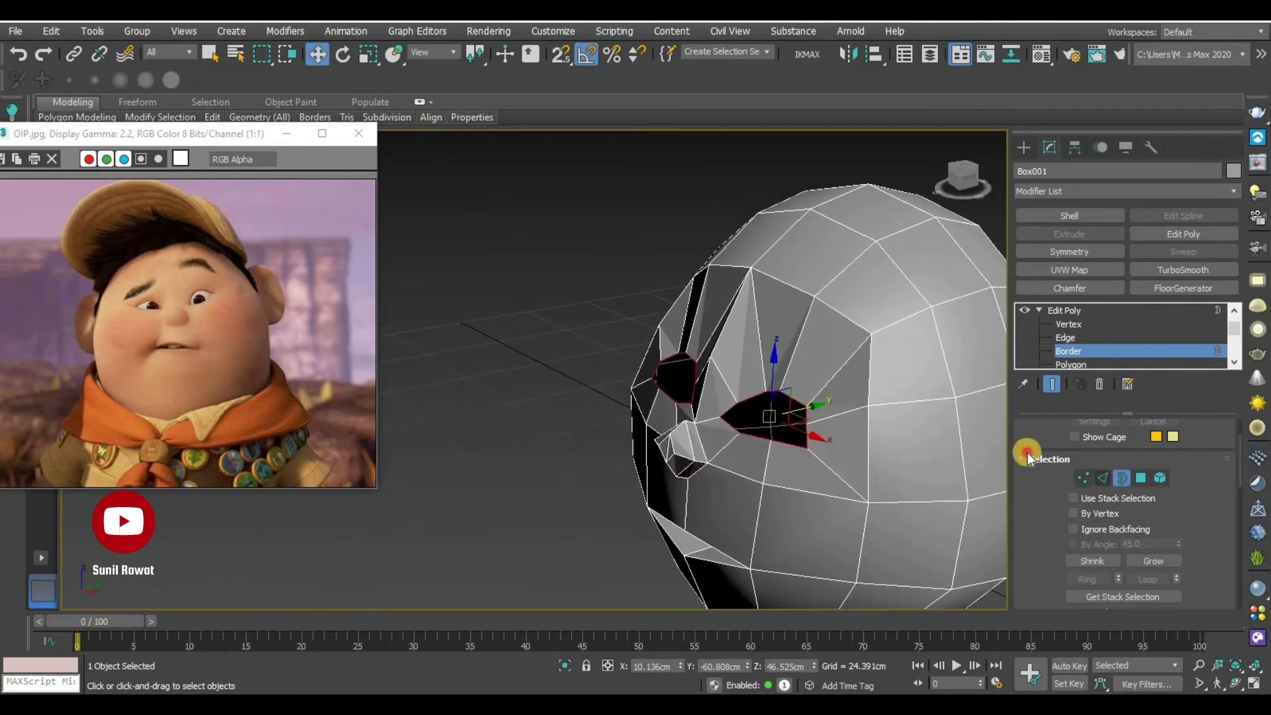
Select the edge loop above the eyes and move it slightly down along Z
key("2")
double_click(828, 292)
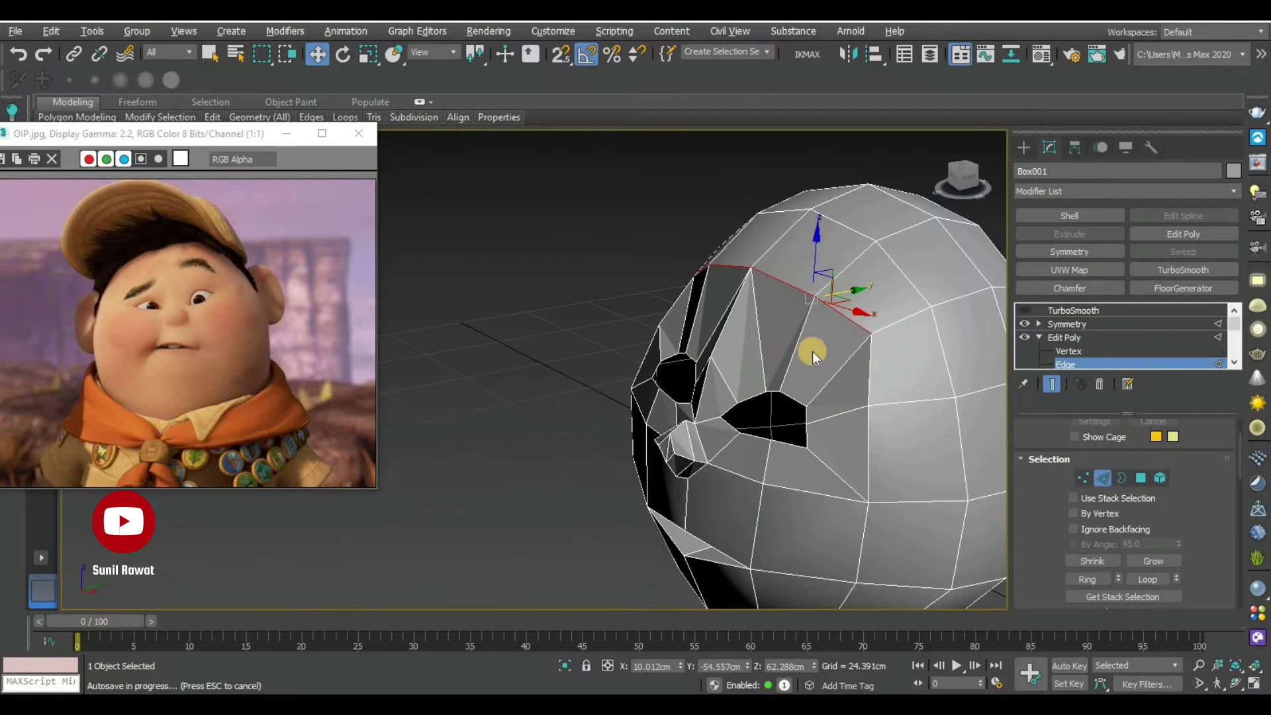
middle_click_drag(843, 335, 798, 284, "alt")
mouse_move(809, 252)
left_mouse_down()
mouse_move(817, 283)
mouse_move(873, 312)
mouse_move(843, 326)
left_mouse_up()
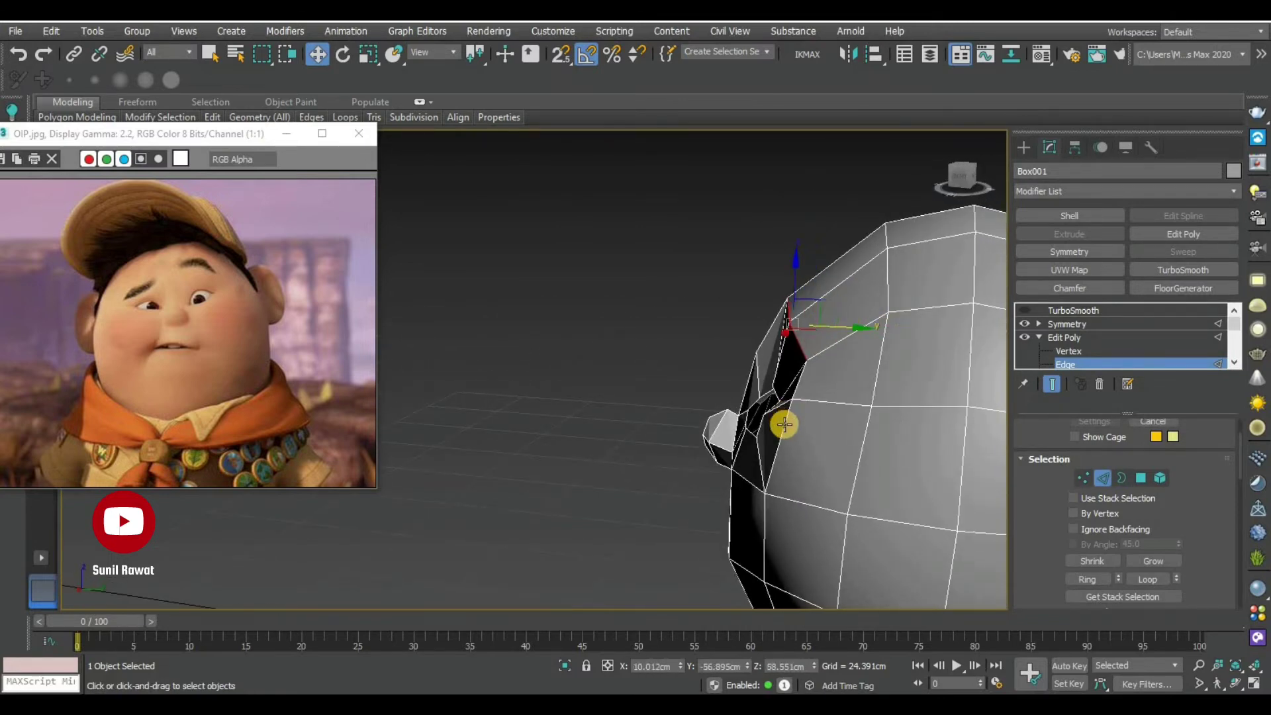
middle_click_drag(783, 420, 960, 403, "alt")
middle_click_drag(834, 368, 732, 369, "alt")
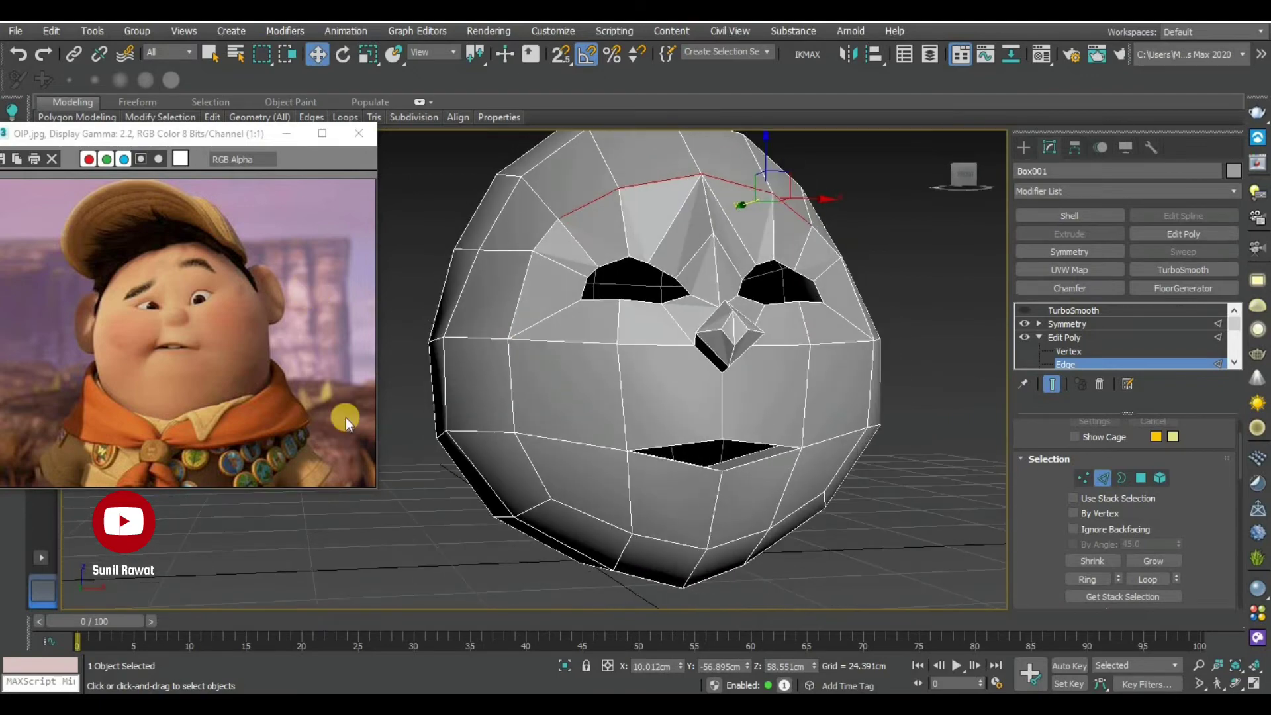
scroll(704, 285, "down", 5)
scroll(673, 375, "up", 1)
scroll(673, 389, "up", 1)
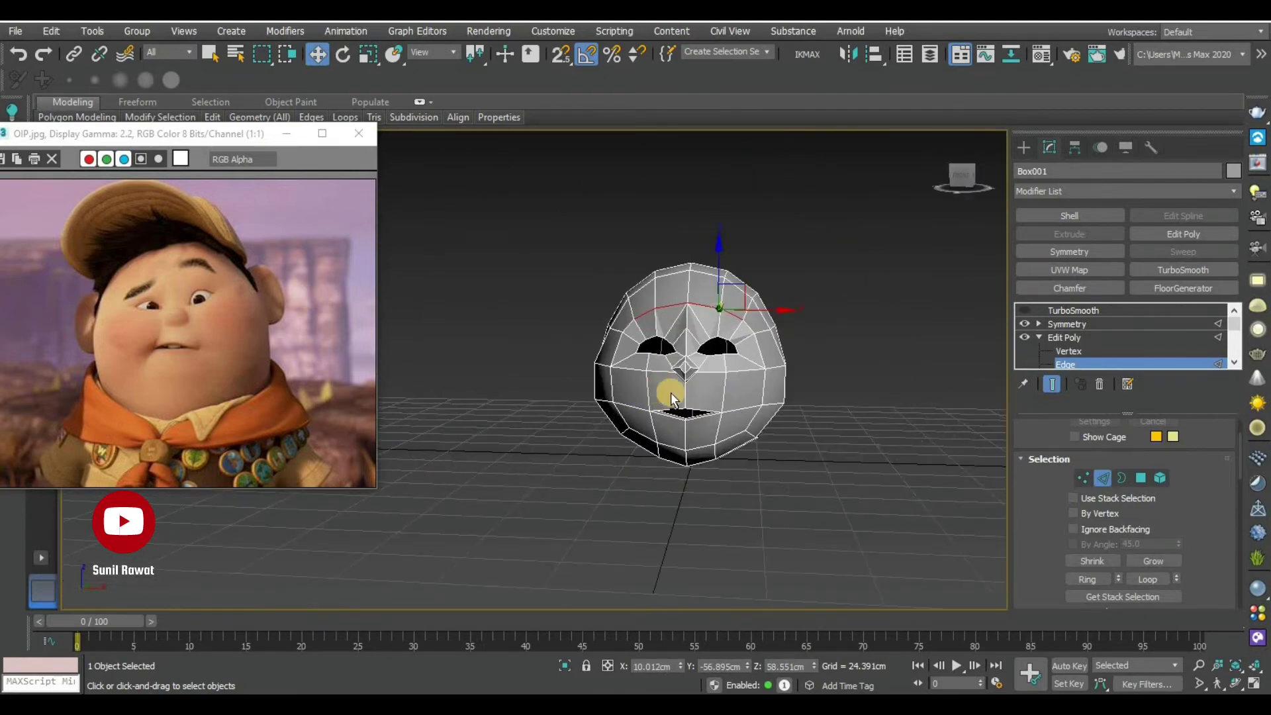
scroll(671, 384, "up", 1)
scroll(671, 384, "up", 2)
mouse_move(681, 374)
middle_mouse_down("alt")
mouse_move(701, 368)
mouse_move(712, 445)
middle_mouse_up("alt")
Draw a small sphere, about 7.6 cm radius, over the eye in the maximized Front wireframe view
left_click(1067, 338)
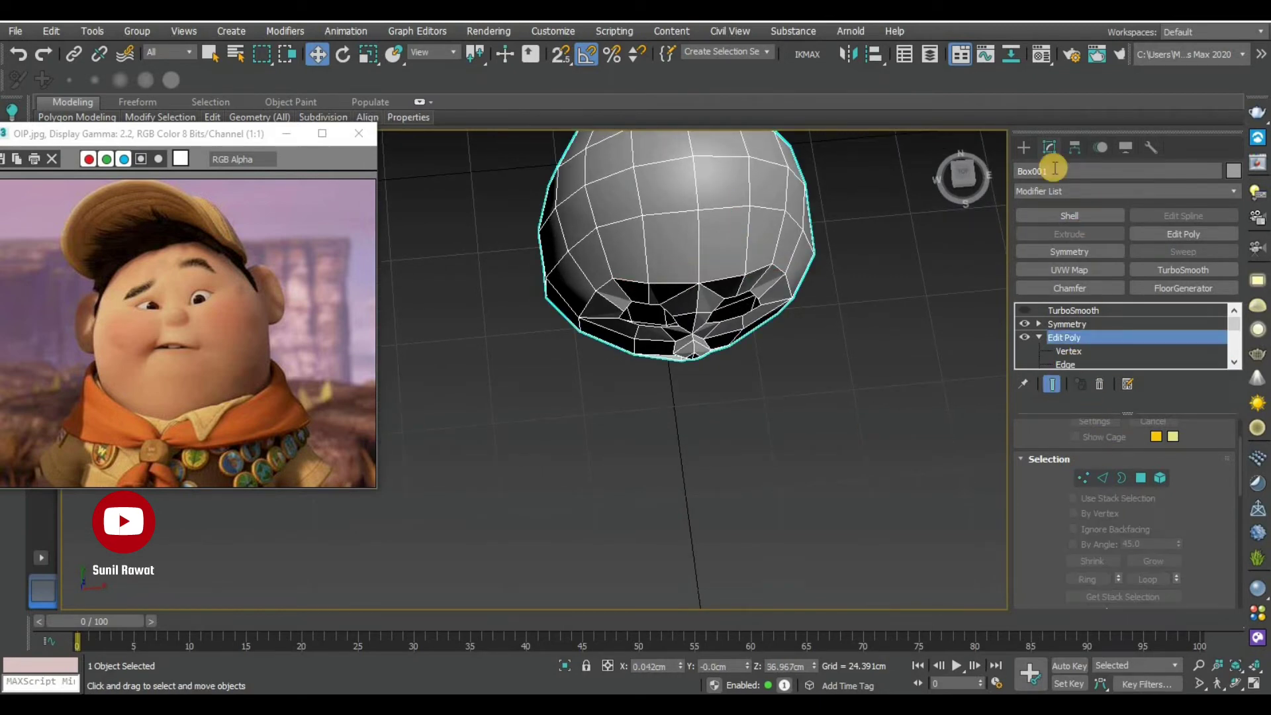
left_click(1022, 148)
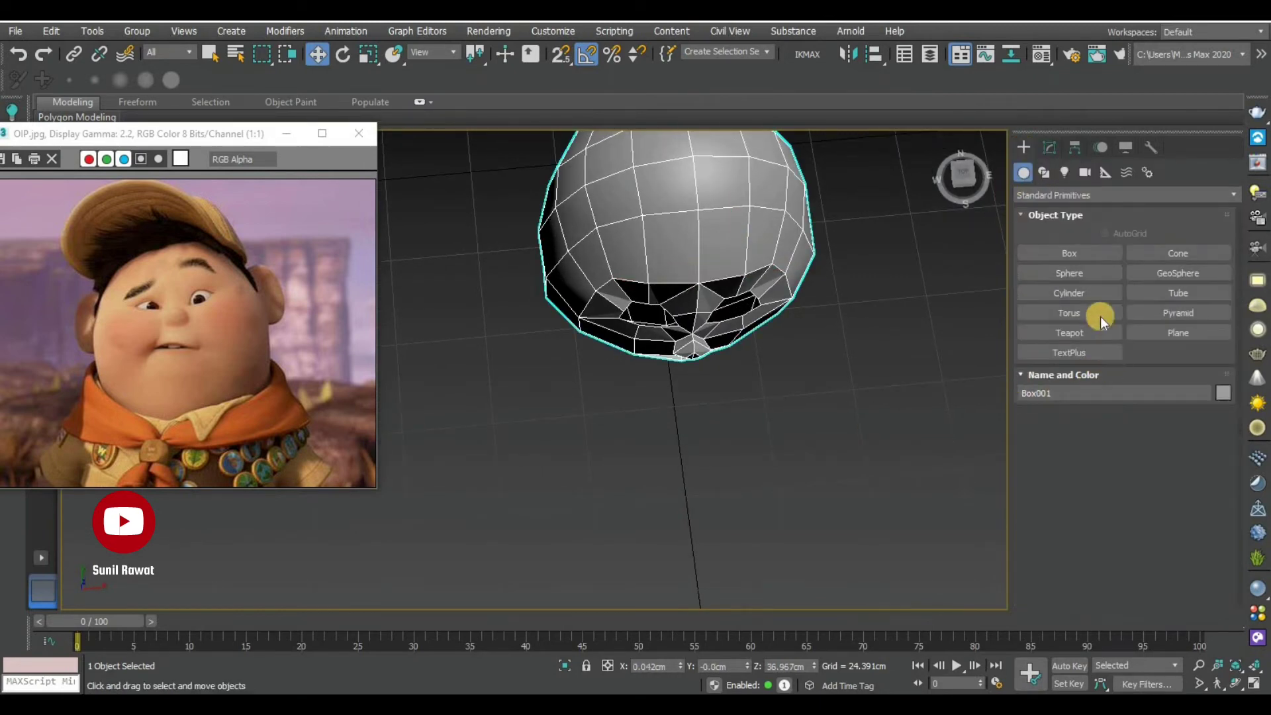
left_click(1074, 256)
left_click(1071, 273)
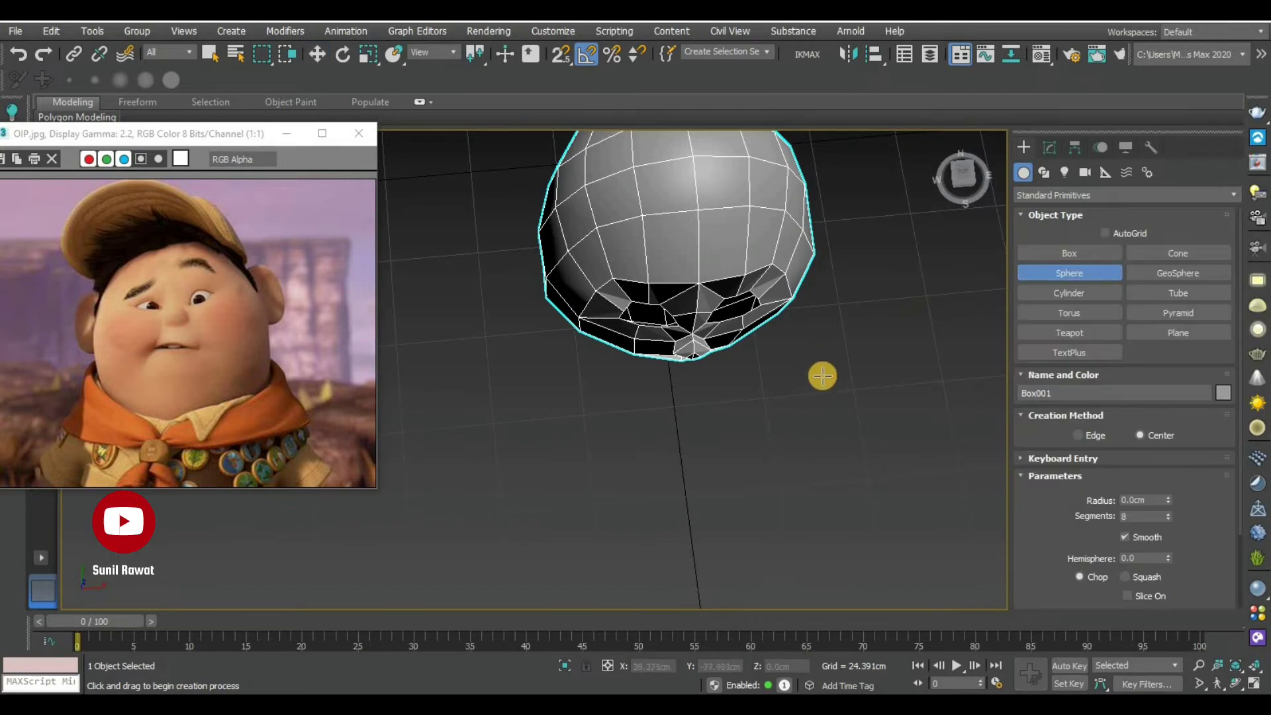
key("alt+w")
key("alt+w")
scroll(736, 321, "up", 5)
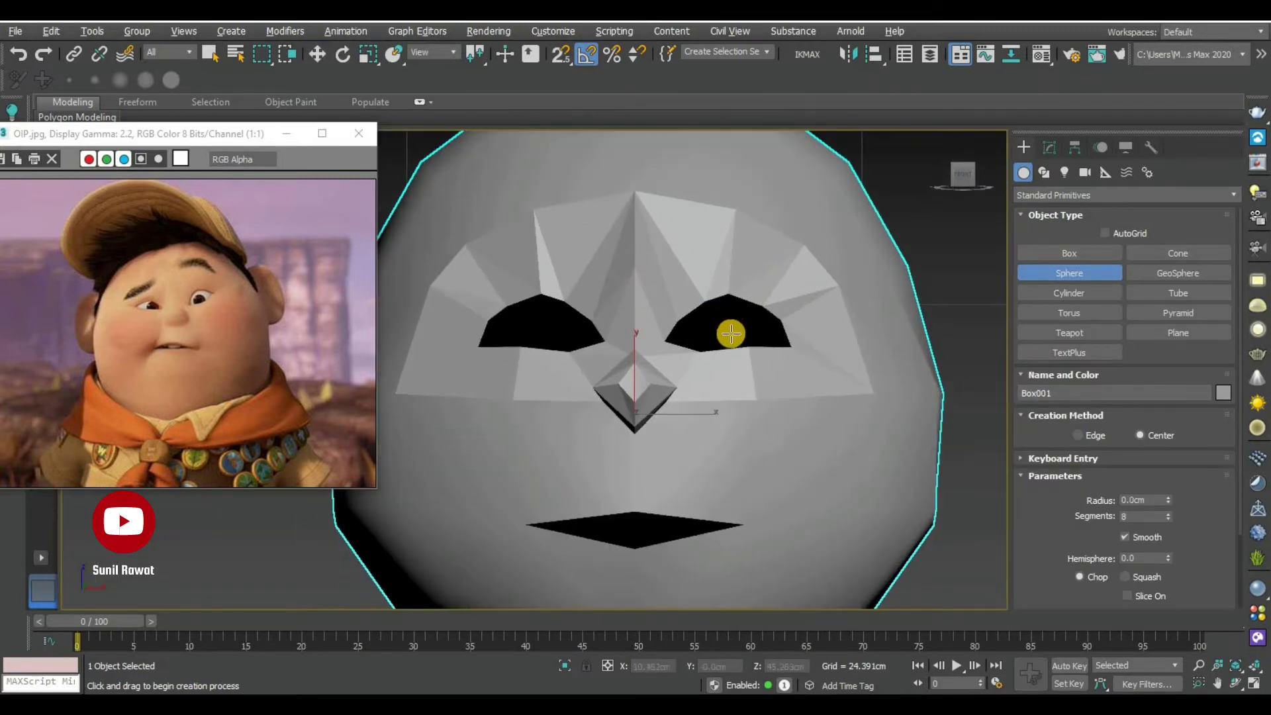
key("alt+w")
key("alt+w")
key("F3")
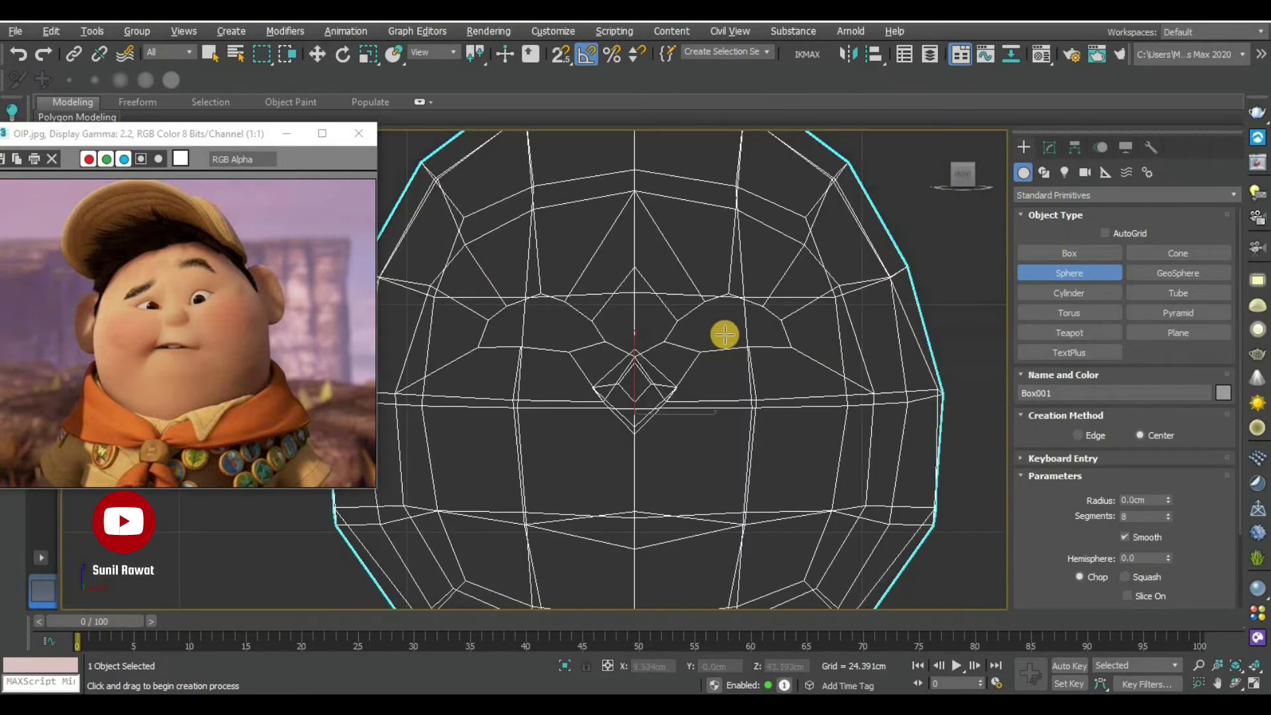
left_click_drag(730, 324, 790, 363)
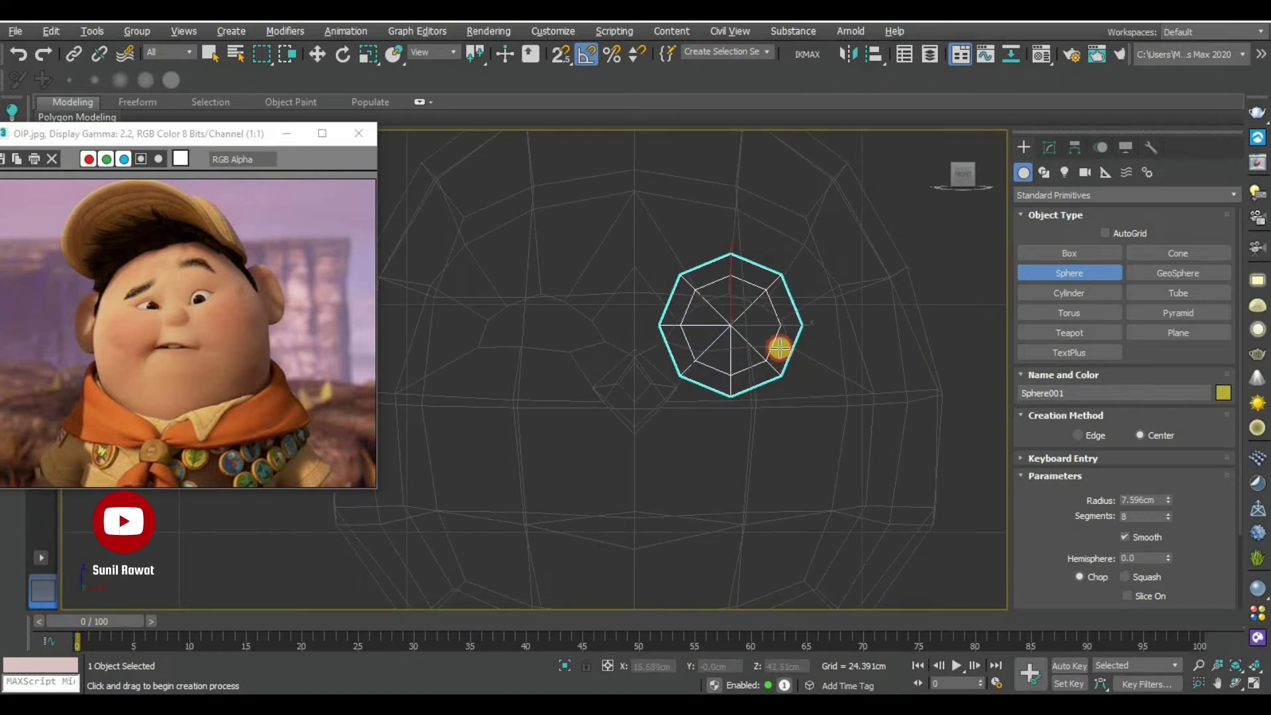
Raise the sphere's segments to 17 and return to the perspective view
key("w")
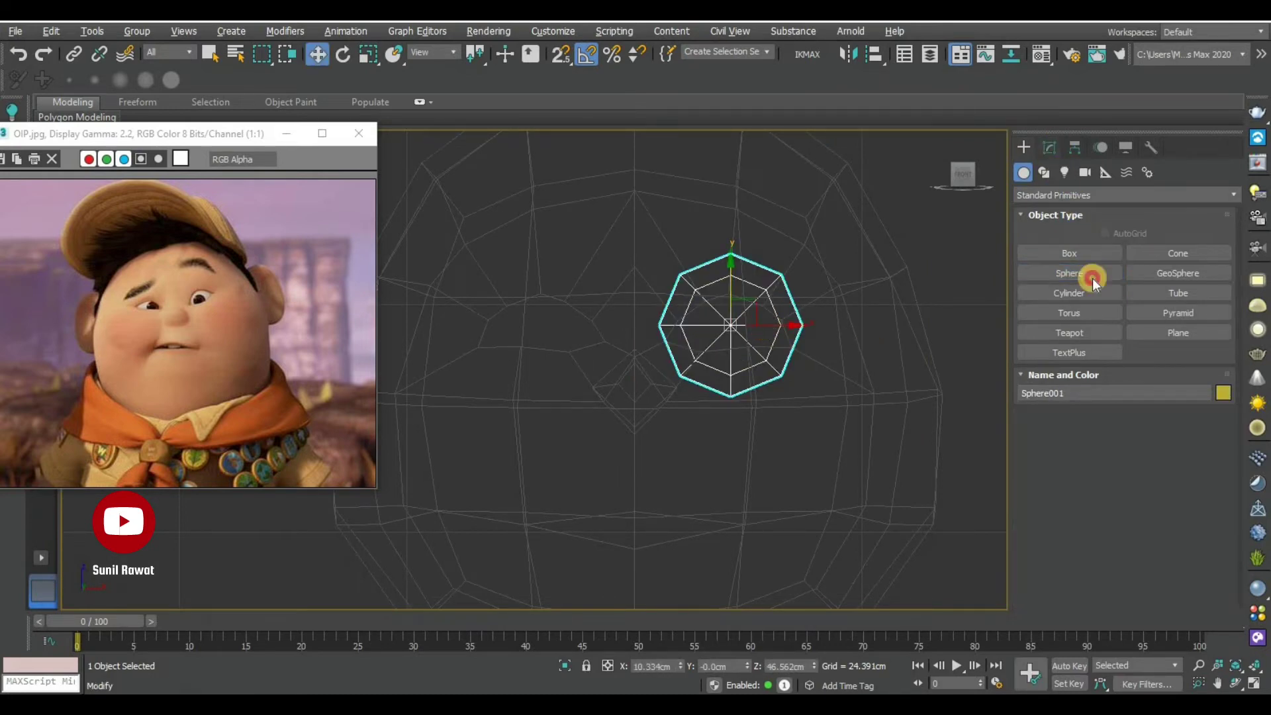
scroll(1166, 462, "up", 2)
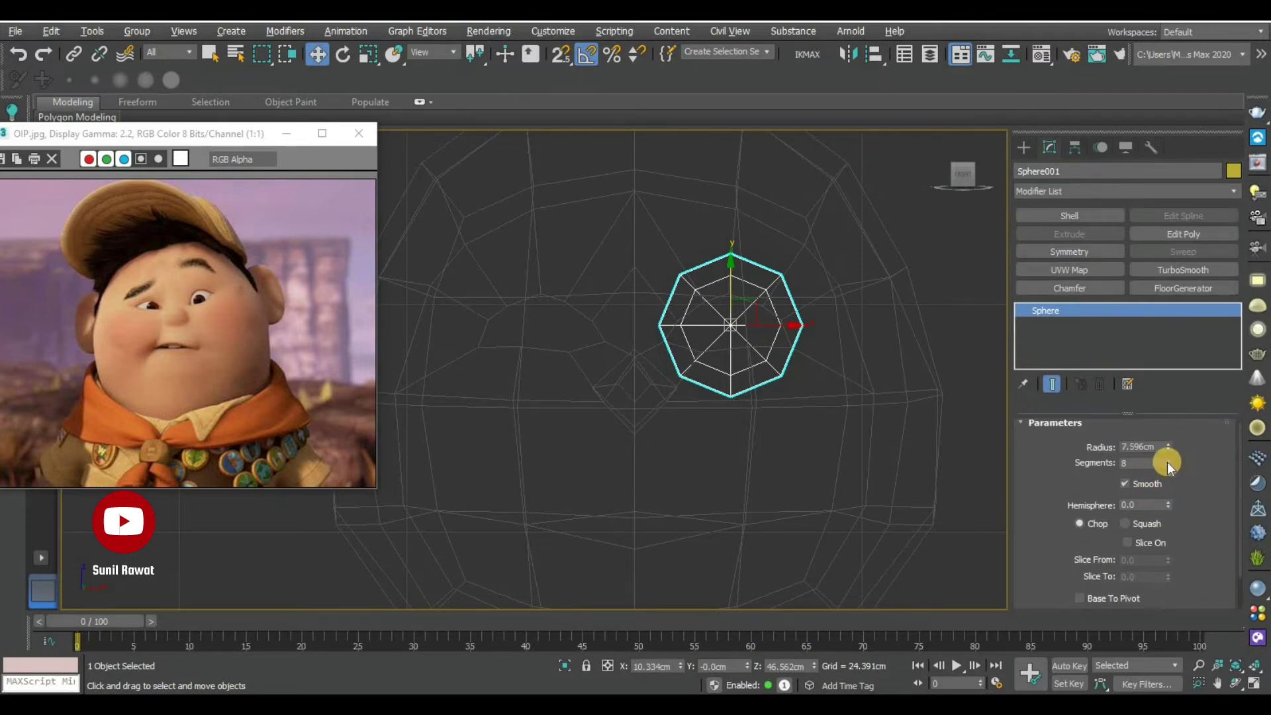
left_click_drag(1169, 463, 1170, 448)
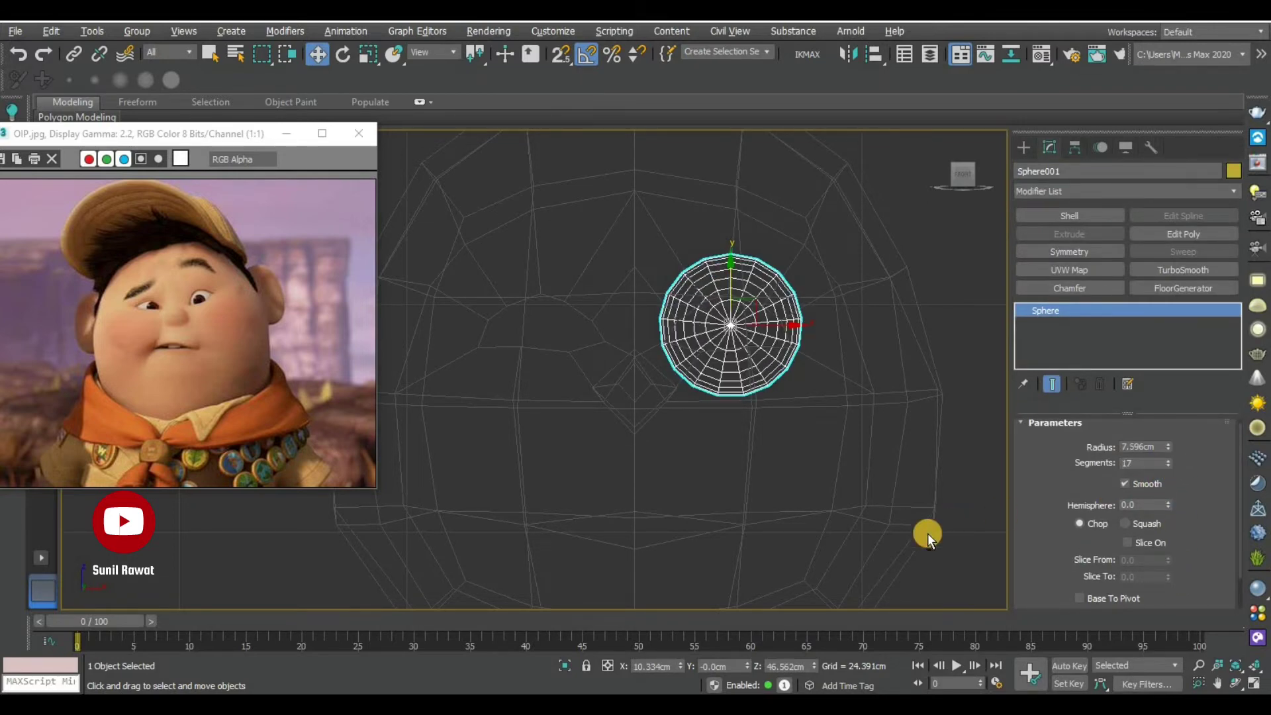
key("alt+w")
key("alt+w")
scroll(805, 514, "down", 5)
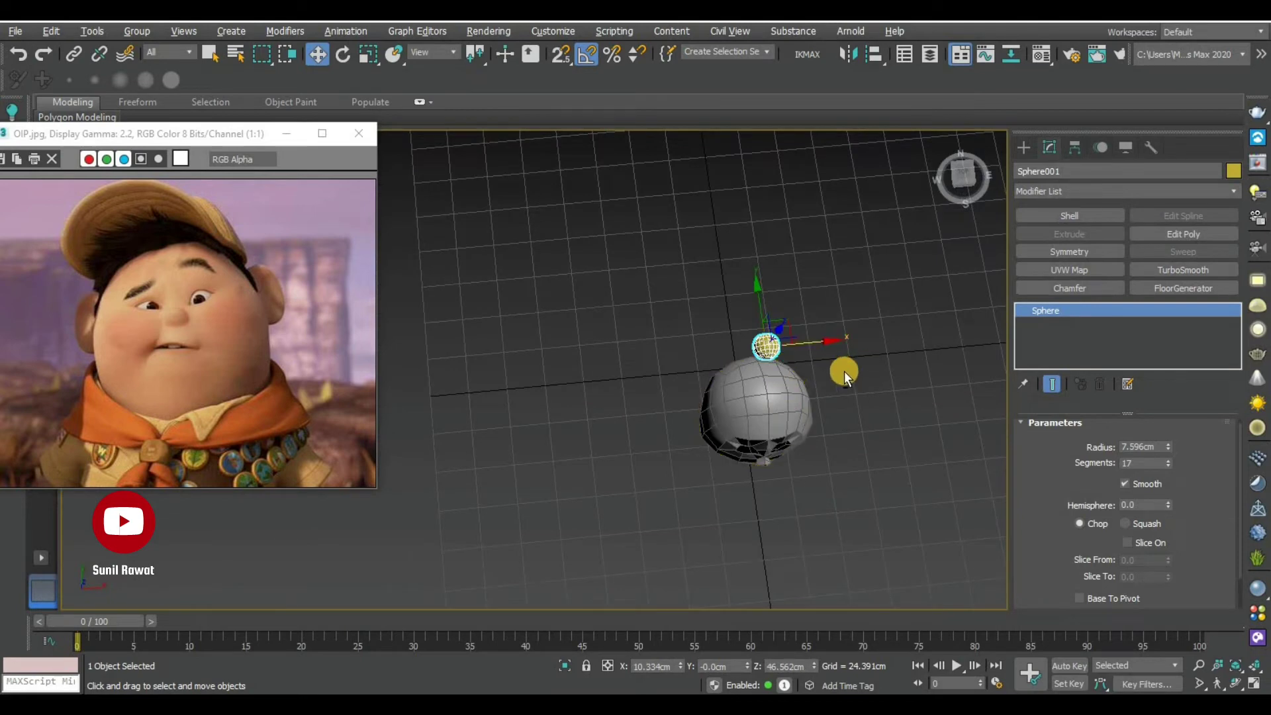
Move the yellow sphere into the head's right eye socket
middle_click_drag(844, 371, 814, 361, "alt")
left_click_drag(816, 342, 679, 361)
scroll(678, 361, "up", 5)
middle_click_drag(679, 361, 743, 431, "alt")
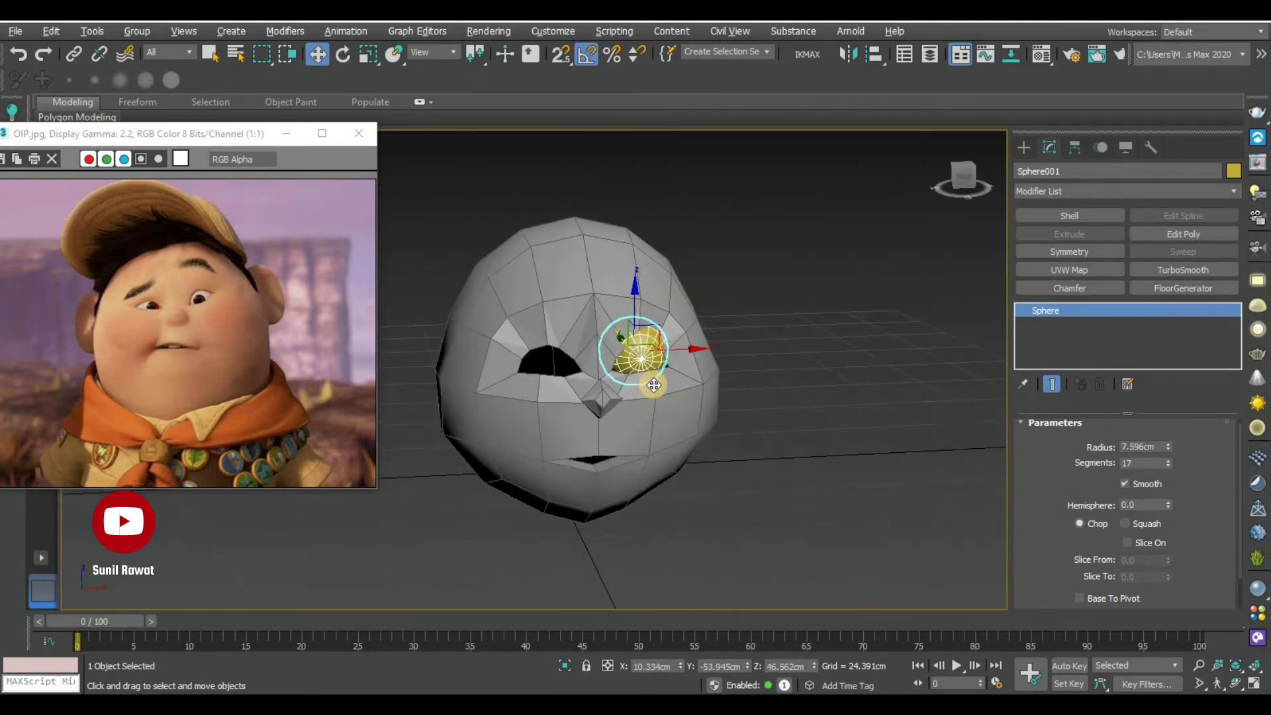
left_click(743, 431)
mouse_move(630, 414)
middle_mouse_down("alt")
mouse_move(596, 369)
mouse_move(636, 431)
mouse_move(567, 481)
mouse_move(545, 454)
middle_mouse_up("alt")
left_click(557, 455)
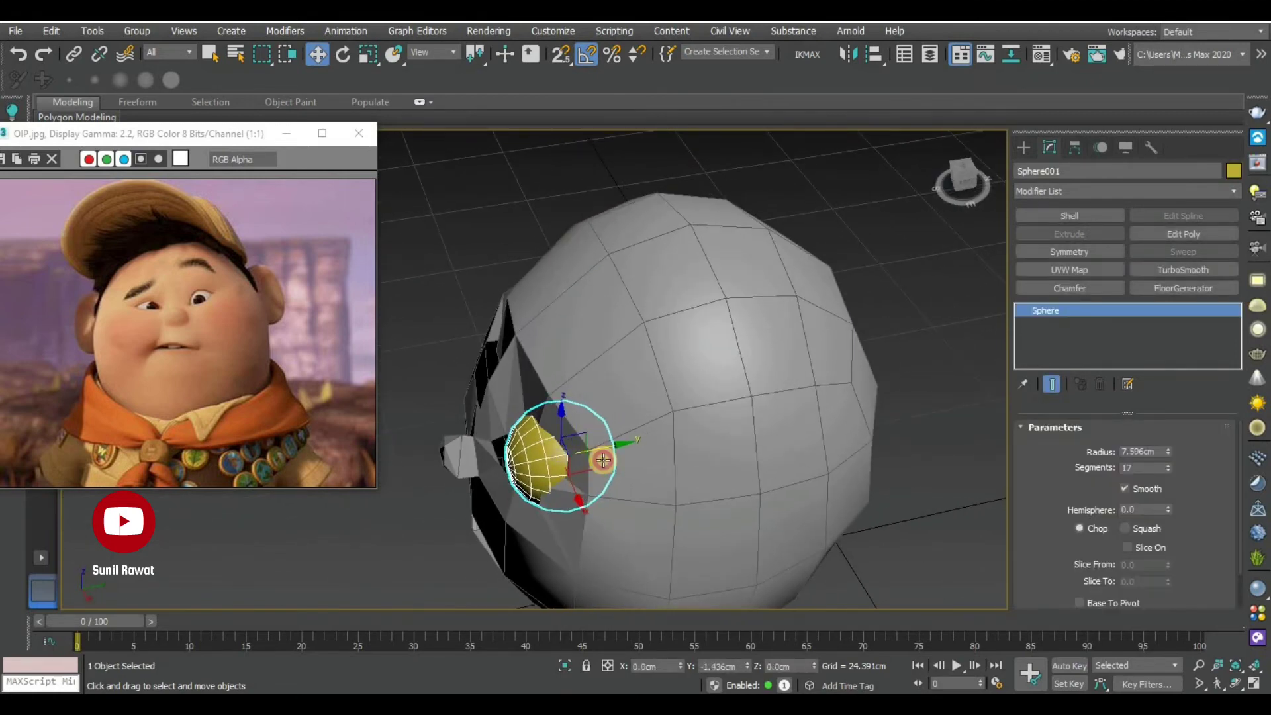
left_click(919, 531)
mouse_move(695, 485)
middle_mouse_down("alt")
mouse_move(772, 400)
mouse_move(706, 475)
mouse_move(687, 454)
middle_mouse_up("alt")
Select the head mesh and enter Edit Poly Vertex mode in wireframe view
left_click(687, 454)
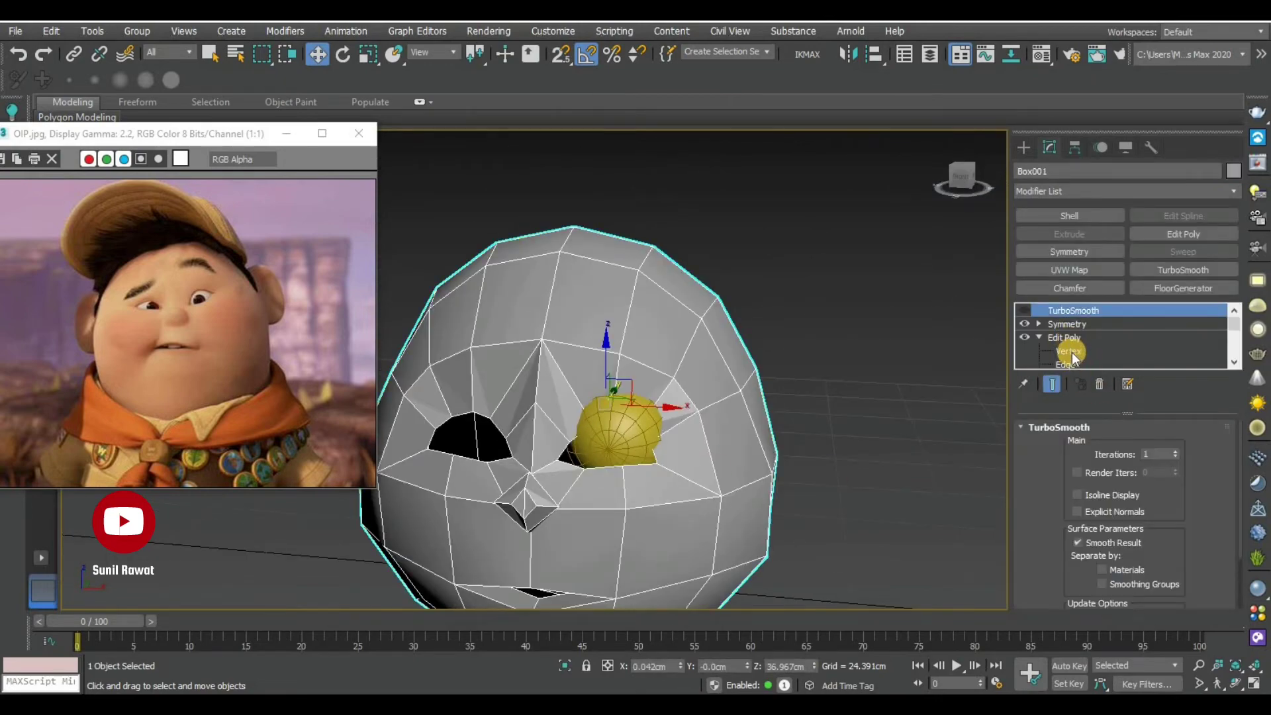
left_click(1072, 354)
mouse_move(653, 398)
middle_mouse_down("alt")
mouse_move(551, 463)
mouse_move(595, 468)
middle_mouse_up("alt")
scroll(551, 462, "up", 3)
key("F3")
Pull a vertex beside the eyeball down to reshape the socket edge
left_click(600, 467)
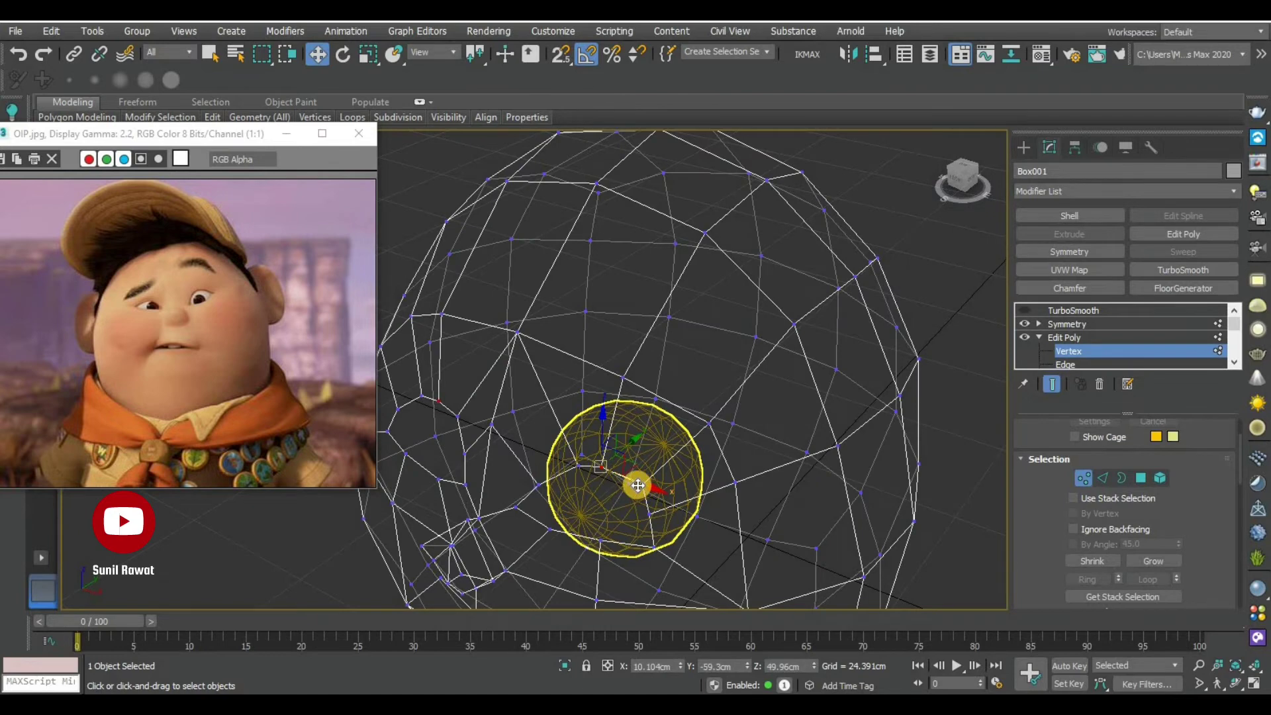
key("F3")
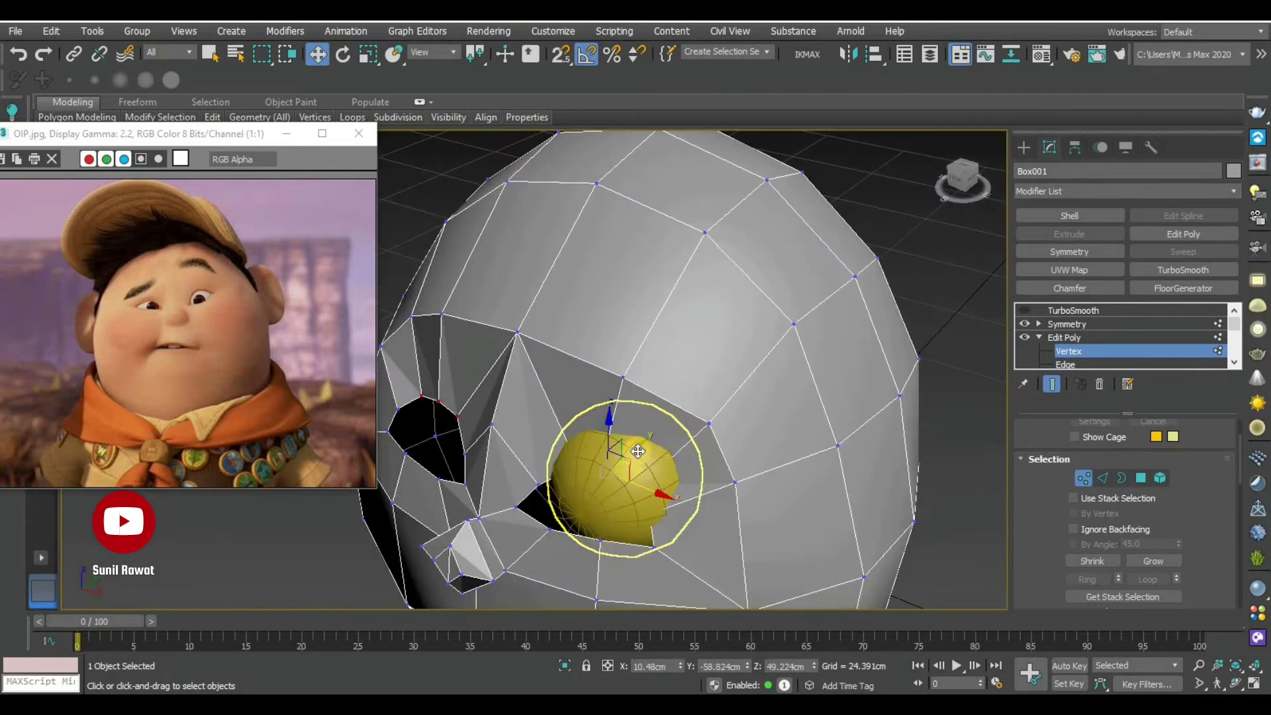
left_click_drag(621, 461, 629, 477)
middle_click_drag(629, 477, 676, 520, "alt")
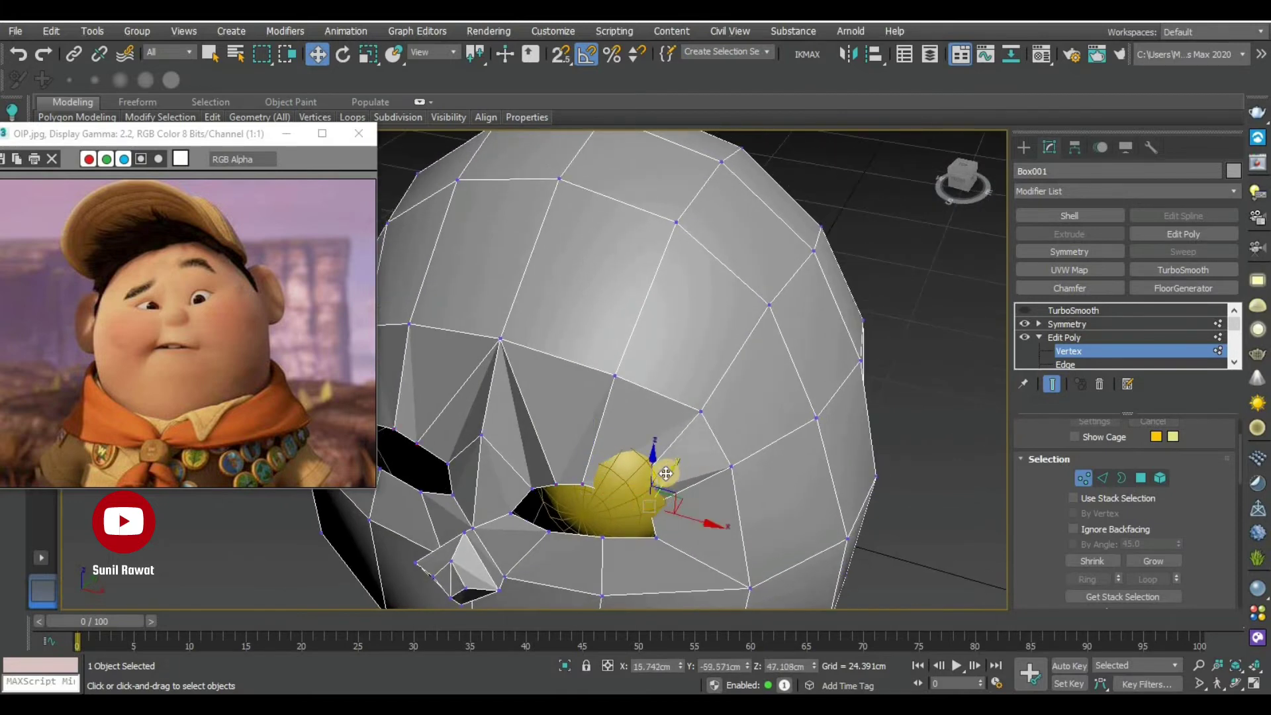
mouse_move(663, 479)
left_mouse_down()
mouse_move(623, 485)
mouse_move(639, 476)
left_mouse_up()
mouse_move(639, 475)
middle_mouse_down("alt")
mouse_move(692, 460)
mouse_move(667, 498)
mouse_move(712, 476)
middle_mouse_up("alt")
Check the eyeball's fit from side and front views, then reselect the head
left_click(1086, 351)
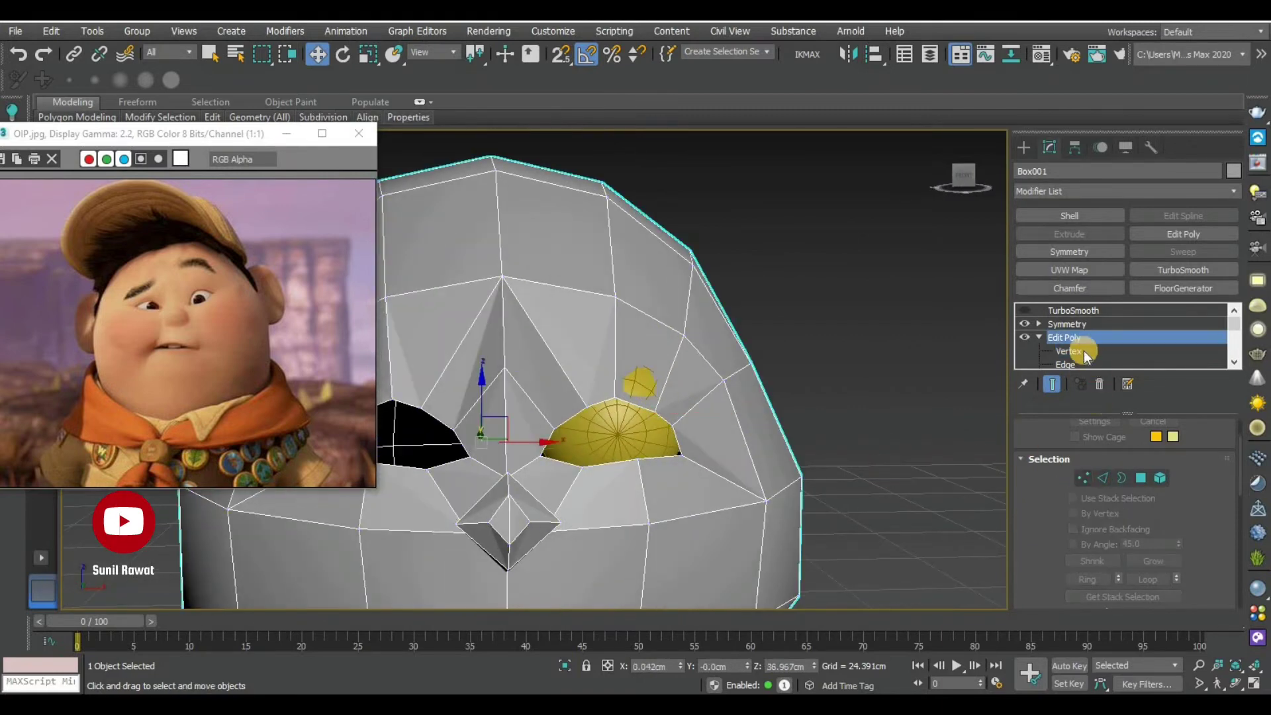
key("1")
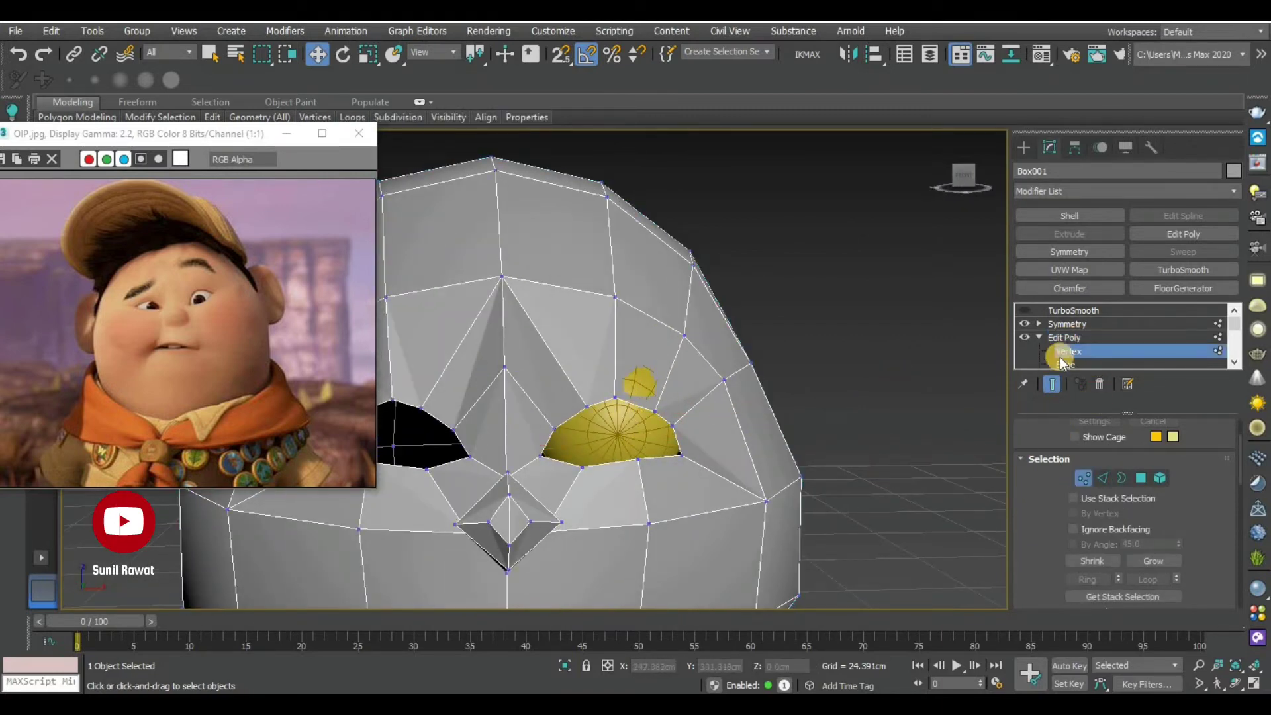
left_click(1063, 361)
left_click(611, 437)
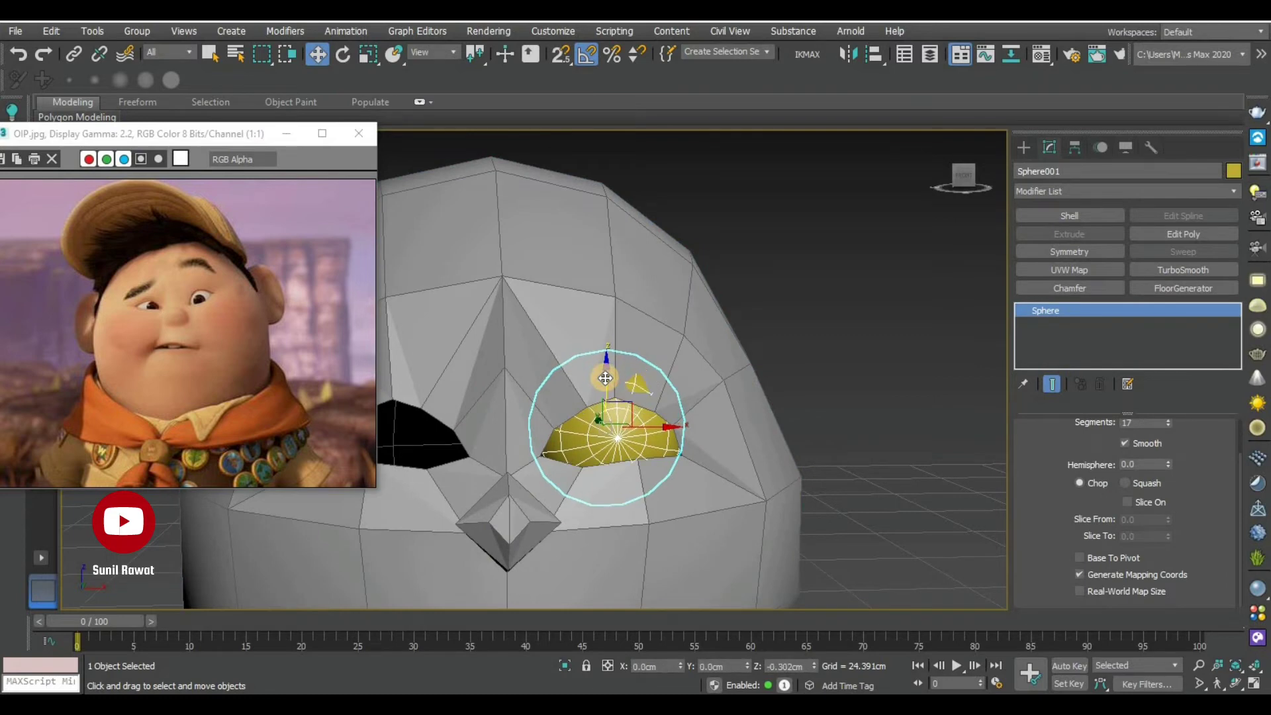
middle_click_drag(718, 478, 656, 428, "alt")
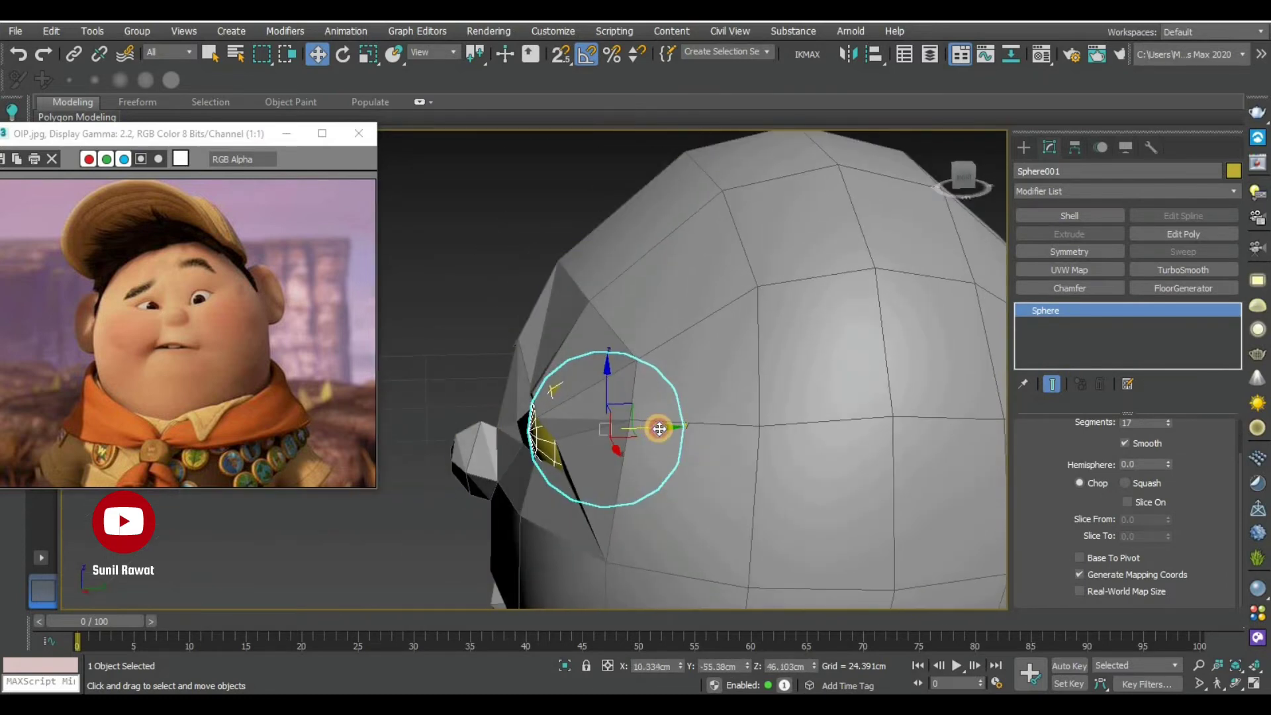
middle_click_drag(594, 468, 974, 463, "alt")
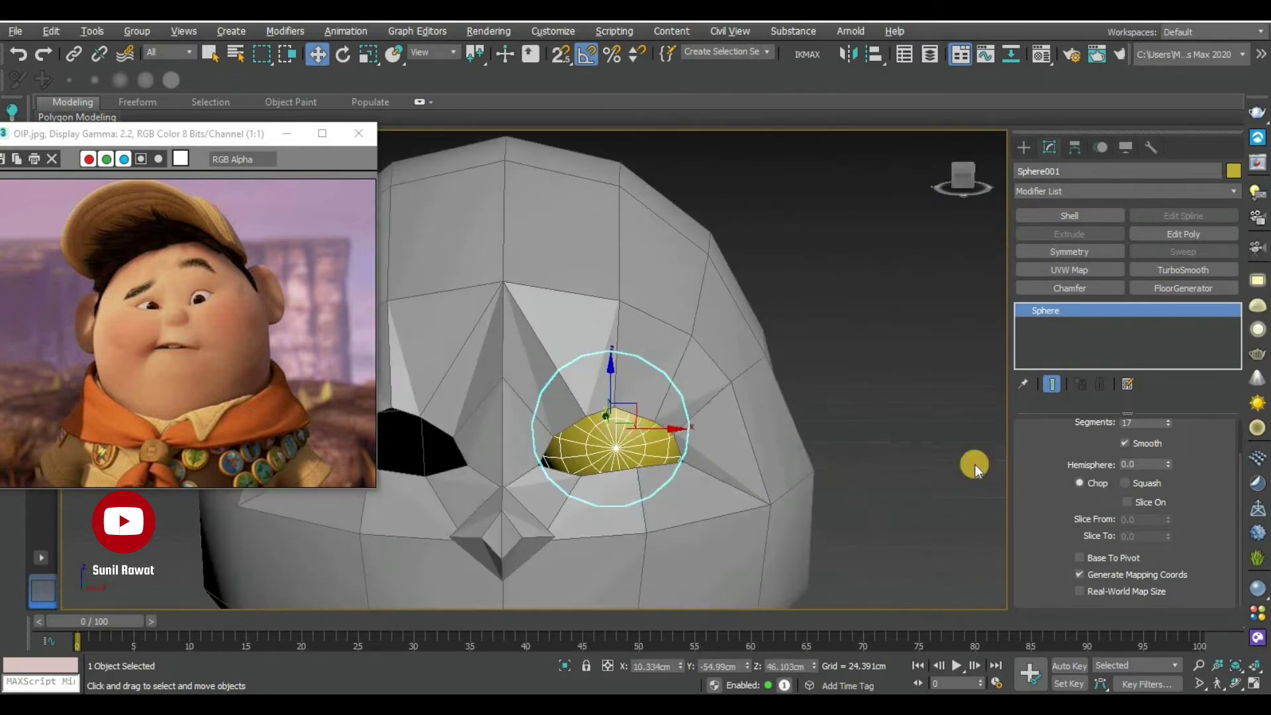
left_click(691, 527)
Adjust vertices around the eye socket from a three-quarter side view
left_click(1064, 354)
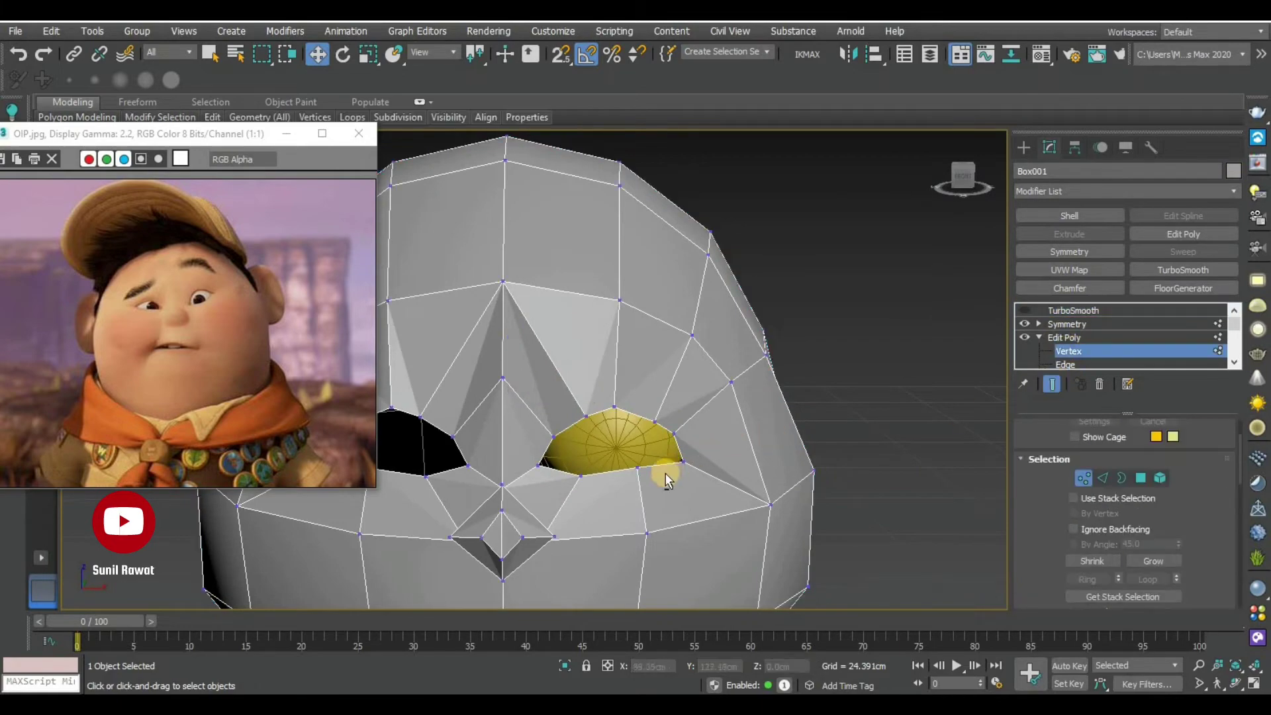
mouse_move(661, 474)
middle_mouse_down("alt")
mouse_move(497, 545)
mouse_move(411, 562)
middle_mouse_up("alt")
left_click(418, 563)
mouse_move(537, 566)
middle_mouse_down("alt")
mouse_move(559, 479)
mouse_move(514, 469)
mouse_move(519, 511)
middle_mouse_up("alt")
left_click(519, 511)
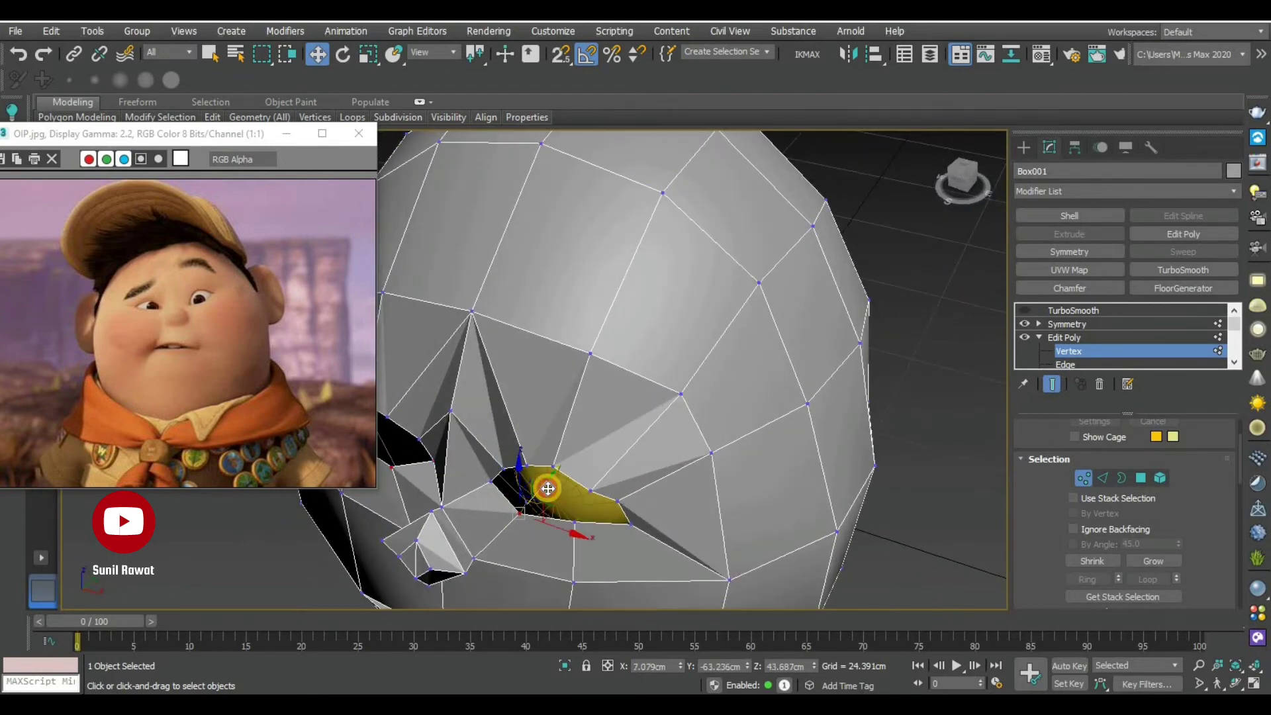
left_click_drag(547, 488, 552, 488)
middle_click_drag(596, 527, 661, 468, "alt")
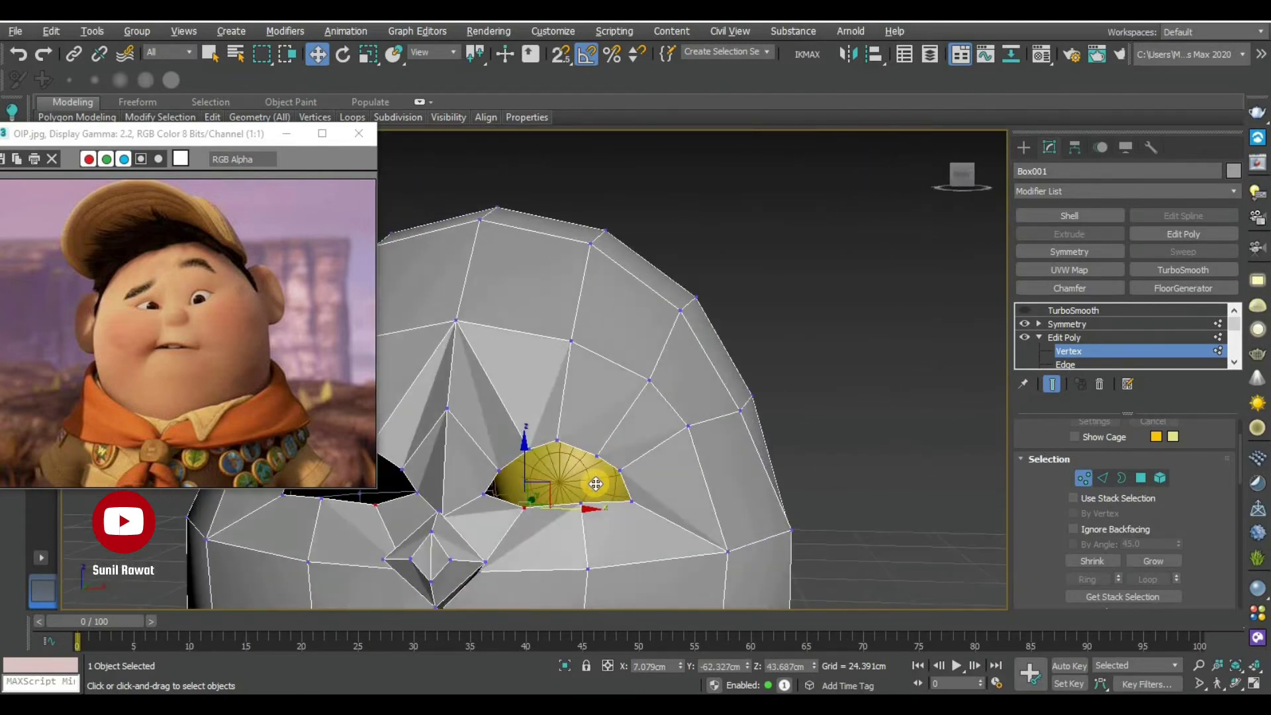
Shift-extrude the eye-hole border and scale the new rim in around the eyeball
left_click(1122, 478)
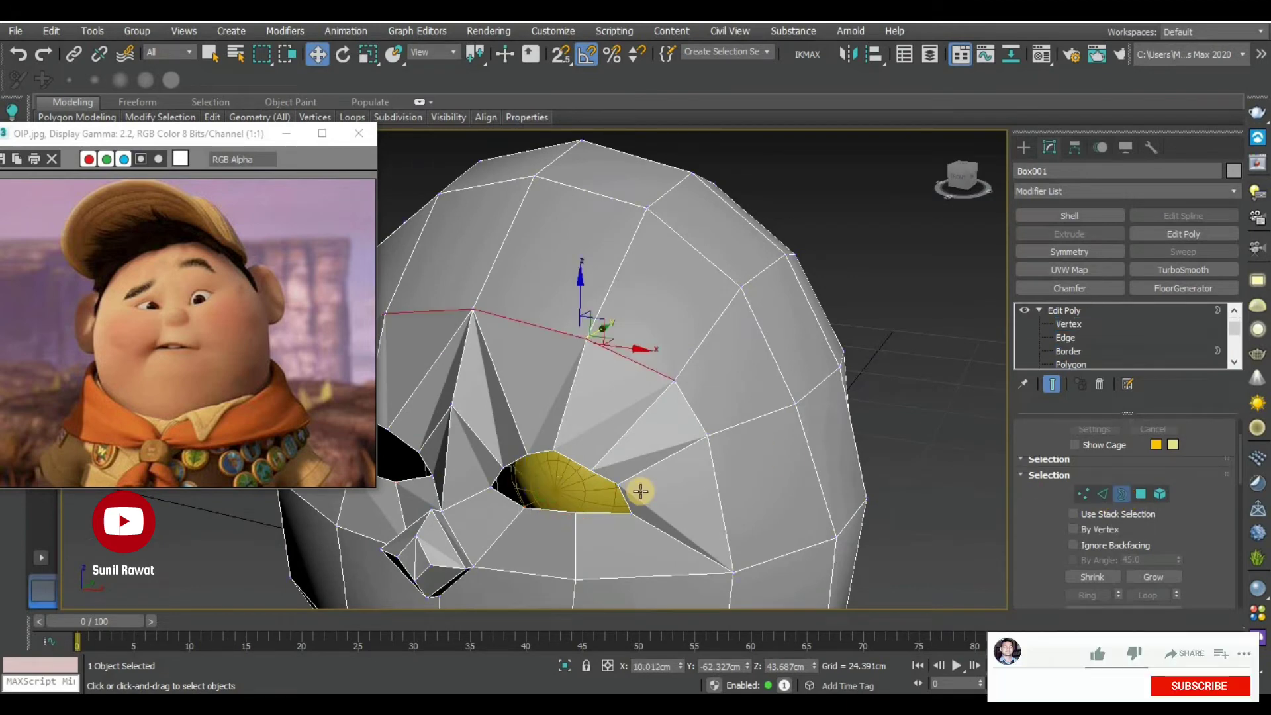
left_click(635, 508)
middle_click_drag(655, 505, 586, 467, "alt")
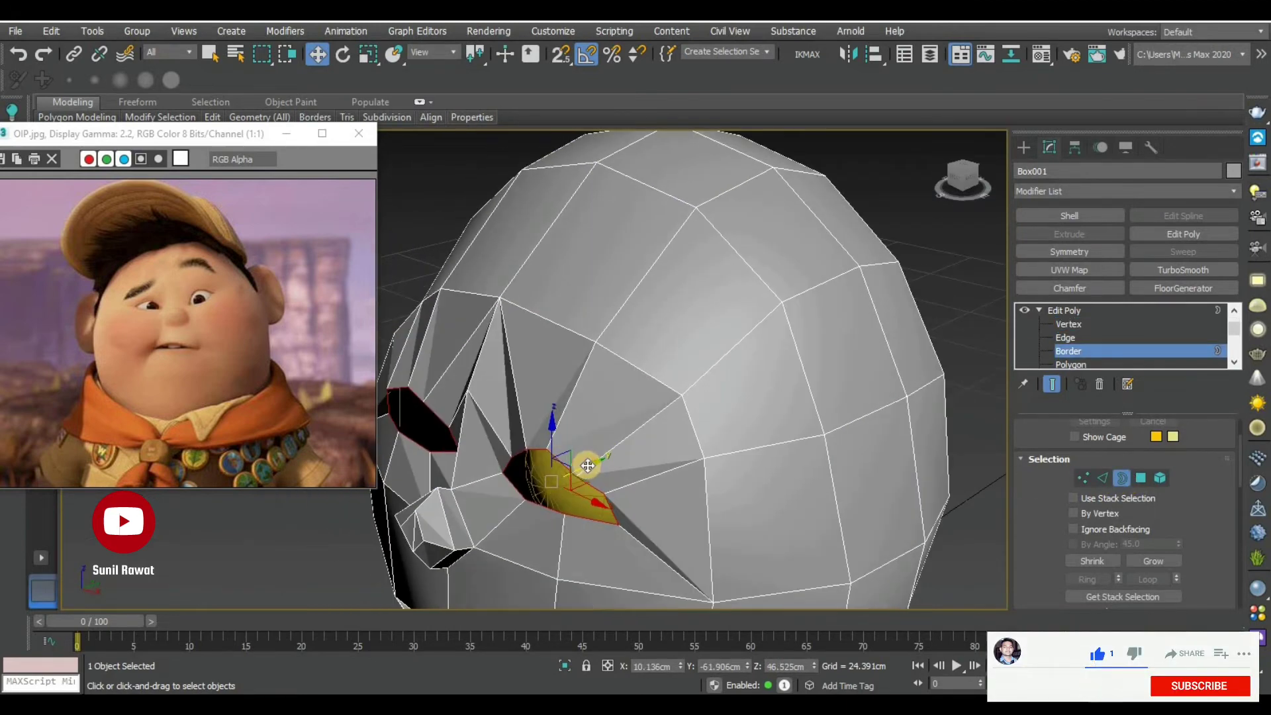
mouse_move(587, 466)
left_mouse_down("shift")
mouse_move(608, 468)
mouse_move(596, 488)
left_mouse_up("shift")
key("r")
middle_click_drag(596, 488, 670, 475, "alt")
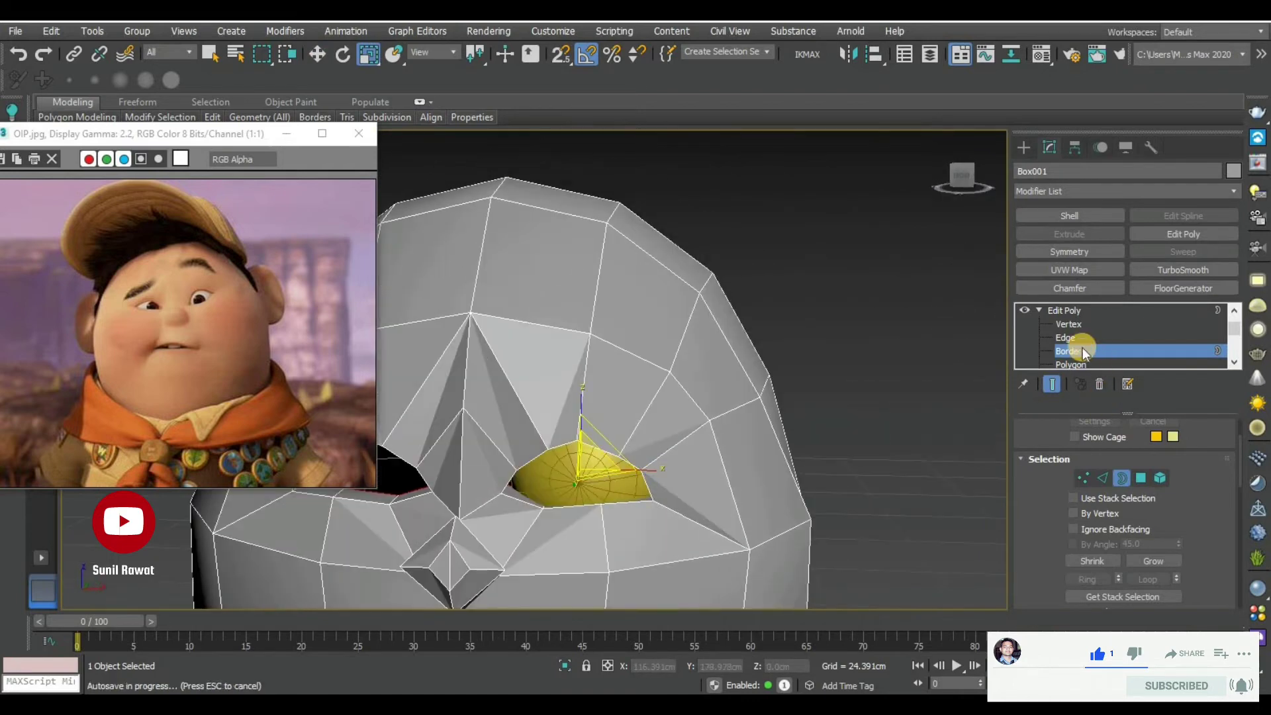
Re-enable the head's TurboSmooth and reselect the yellow eyeball
left_click(1132, 329)
left_click(1038, 318)
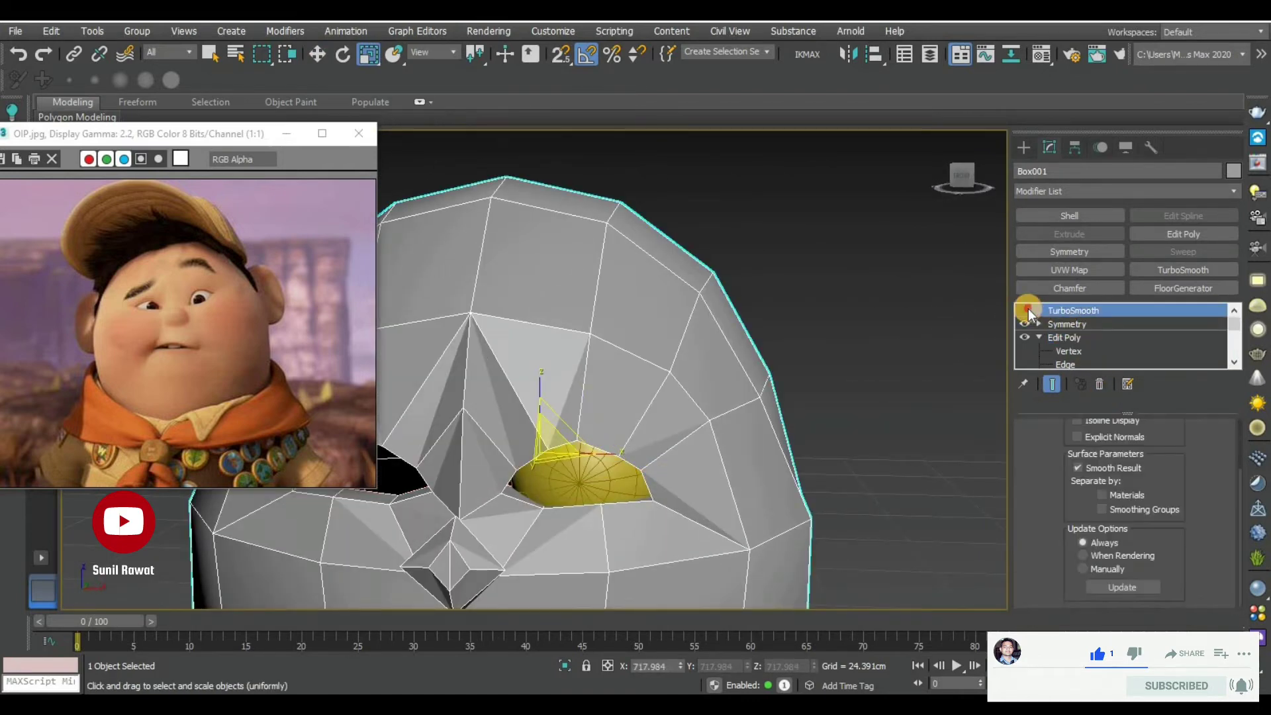
left_click(742, 493)
scroll(774, 496, "down", 3)
mouse_move(775, 496)
middle_mouse_down("alt")
mouse_move(604, 511)
mouse_move(715, 454)
middle_mouse_up("alt")
scroll(671, 493, "up", 3)
middle_click_drag(671, 493, 723, 378, "alt")
left_click(732, 341)
scroll(722, 424, "up", 2)
Nudge the yellow eyeball slightly deeper into its socket
key("w")
left_click_drag(723, 378, 724, 377)
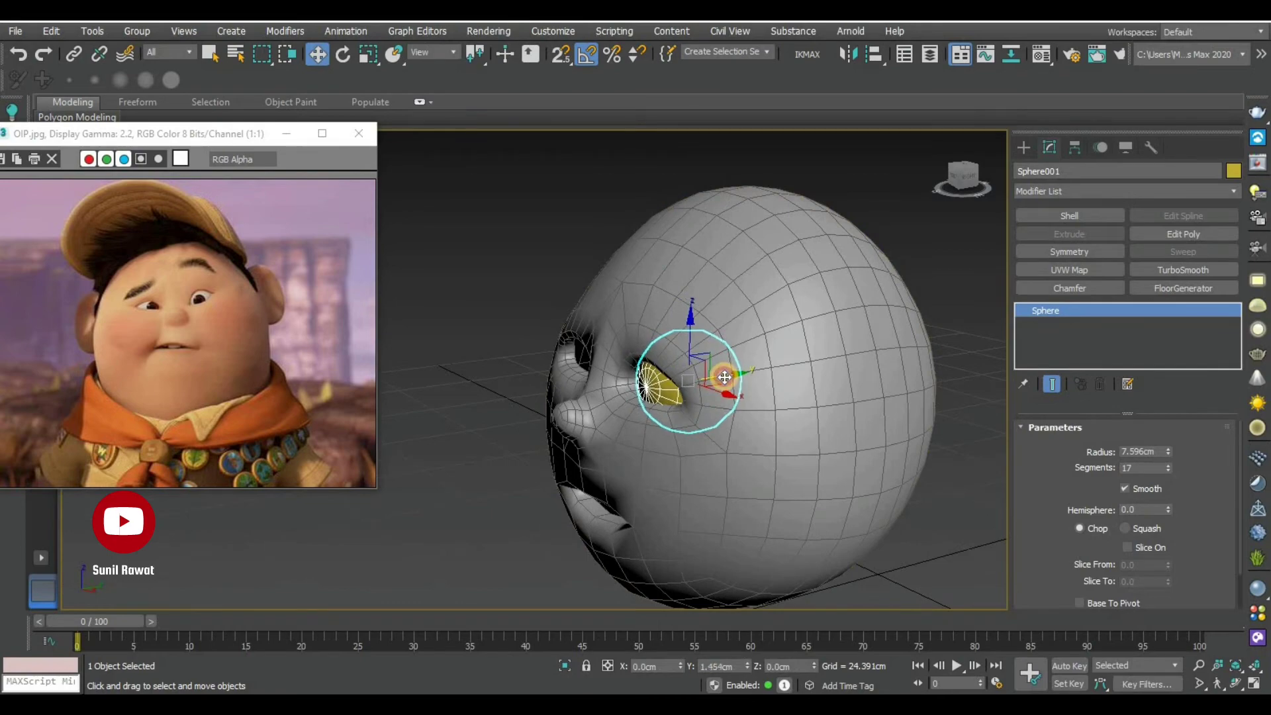
left_click(945, 225)
mouse_move(713, 421)
middle_mouse_down("alt")
mouse_move(764, 403)
mouse_move(610, 383)
middle_mouse_up("alt")
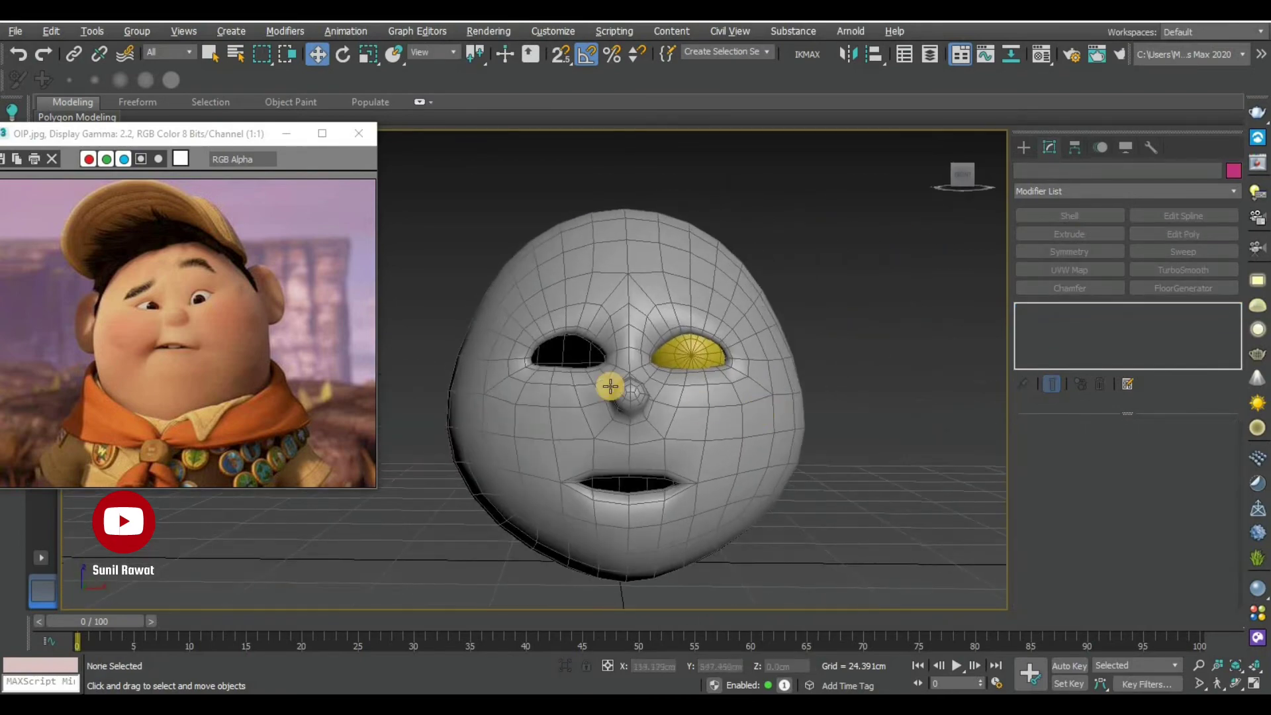
left_click(693, 355)
scroll(707, 400, "up", 3)
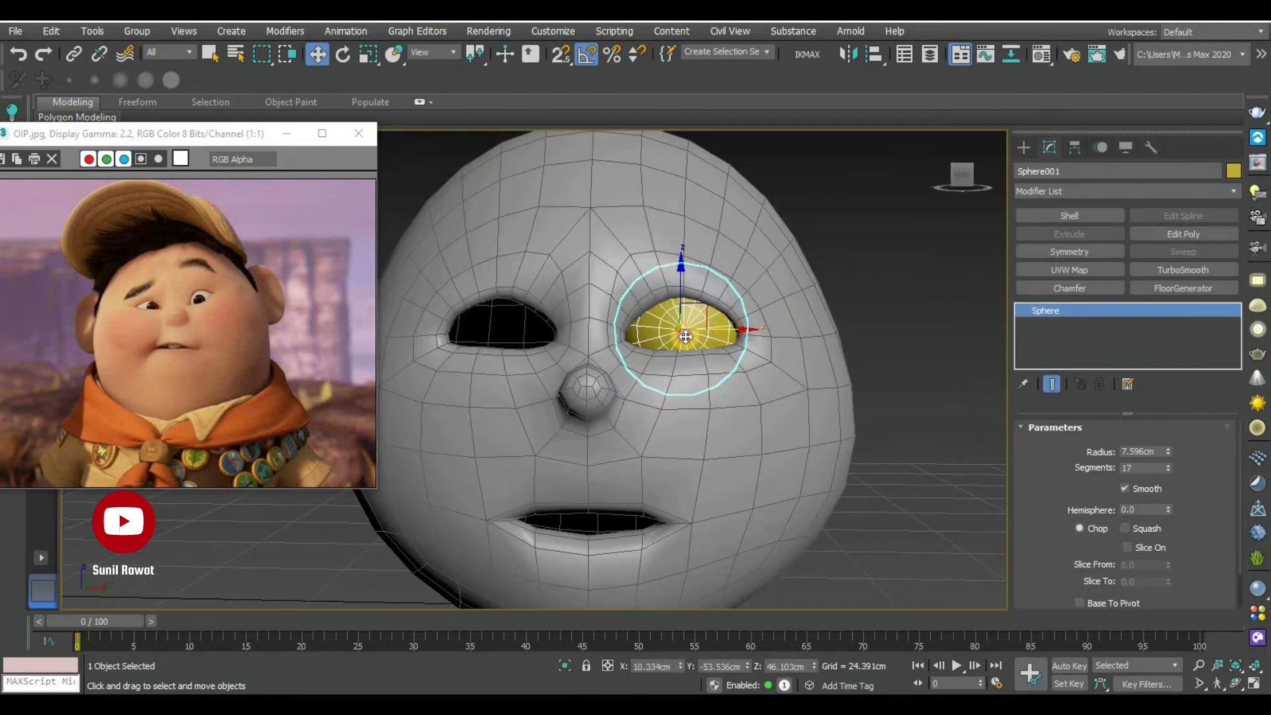
Shift-drag a copy of the eyeball into the other eye socket and hide edged faces
left_click_drag(684, 337, 510, 331, "shift")
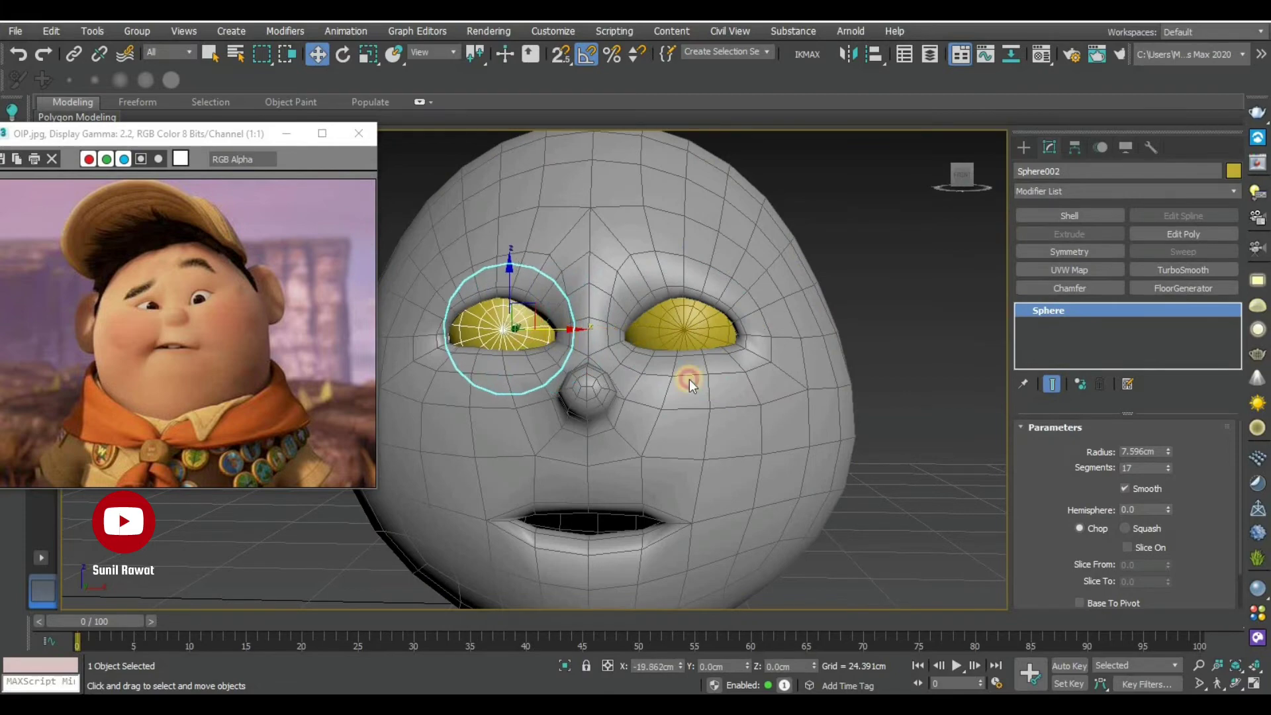
left_click(626, 424)
left_click(881, 463)
scroll(803, 469, "down", 5)
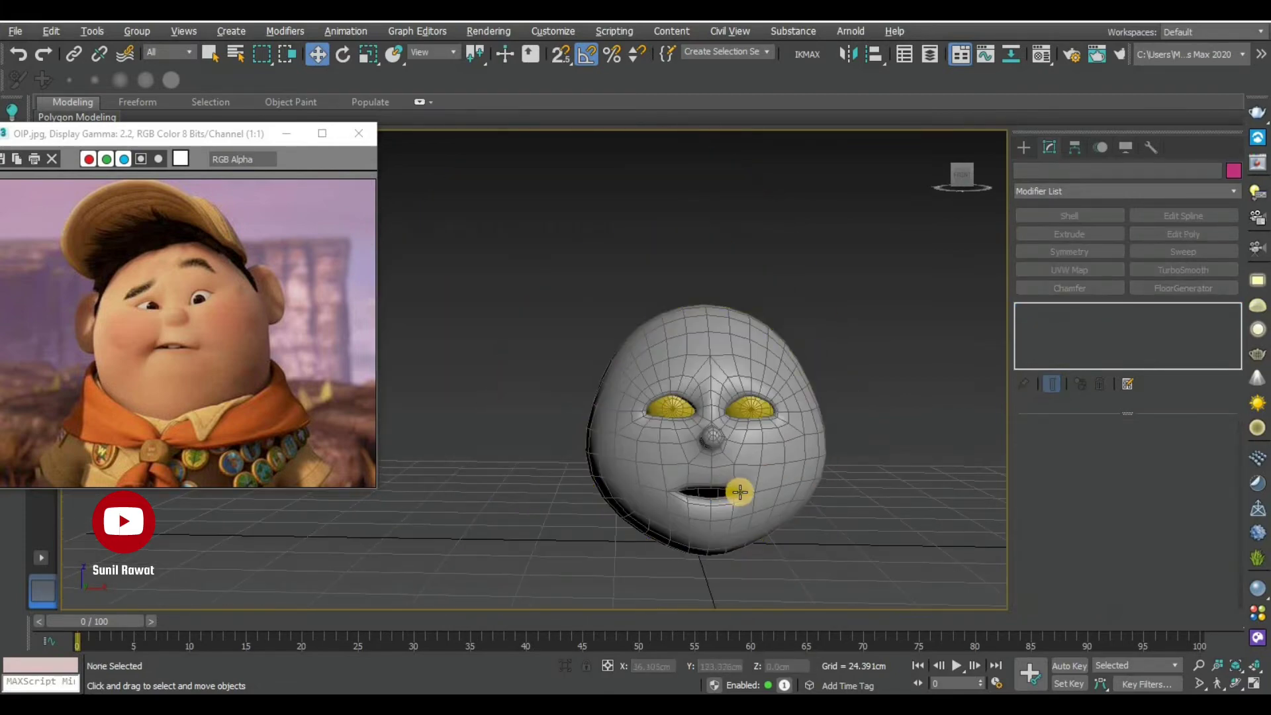
scroll(738, 480, "up", 4)
key("F4")
Orbit around the smoothed head to inspect both eyes, then select the head mesh
scroll(709, 499, "down", 2)
scroll(653, 476, "down", 2)
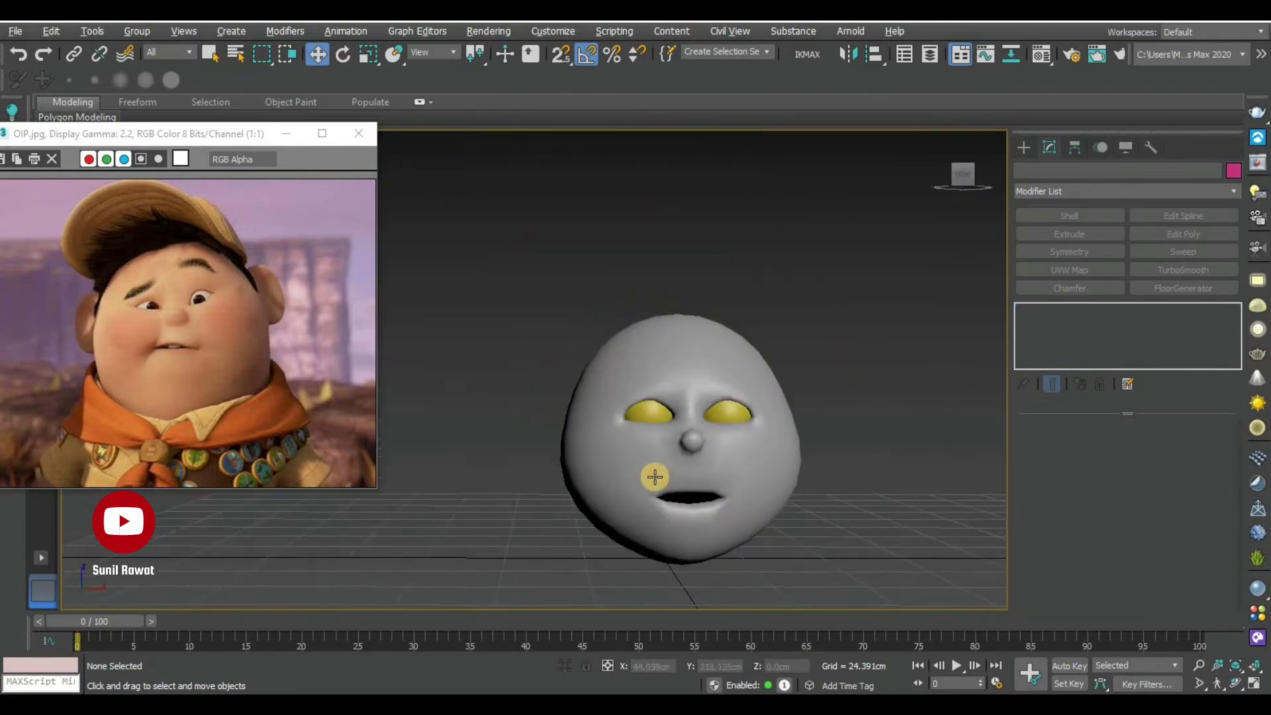
scroll(698, 499, "up", 1)
mouse_move(698, 499)
middle_mouse_down("alt")
mouse_move(766, 463)
mouse_move(698, 435)
mouse_move(746, 443)
mouse_move(682, 480)
mouse_move(690, 484)
middle_mouse_up("alt")
scroll(698, 435, "up", 2)
scroll(691, 485, "up", 2)
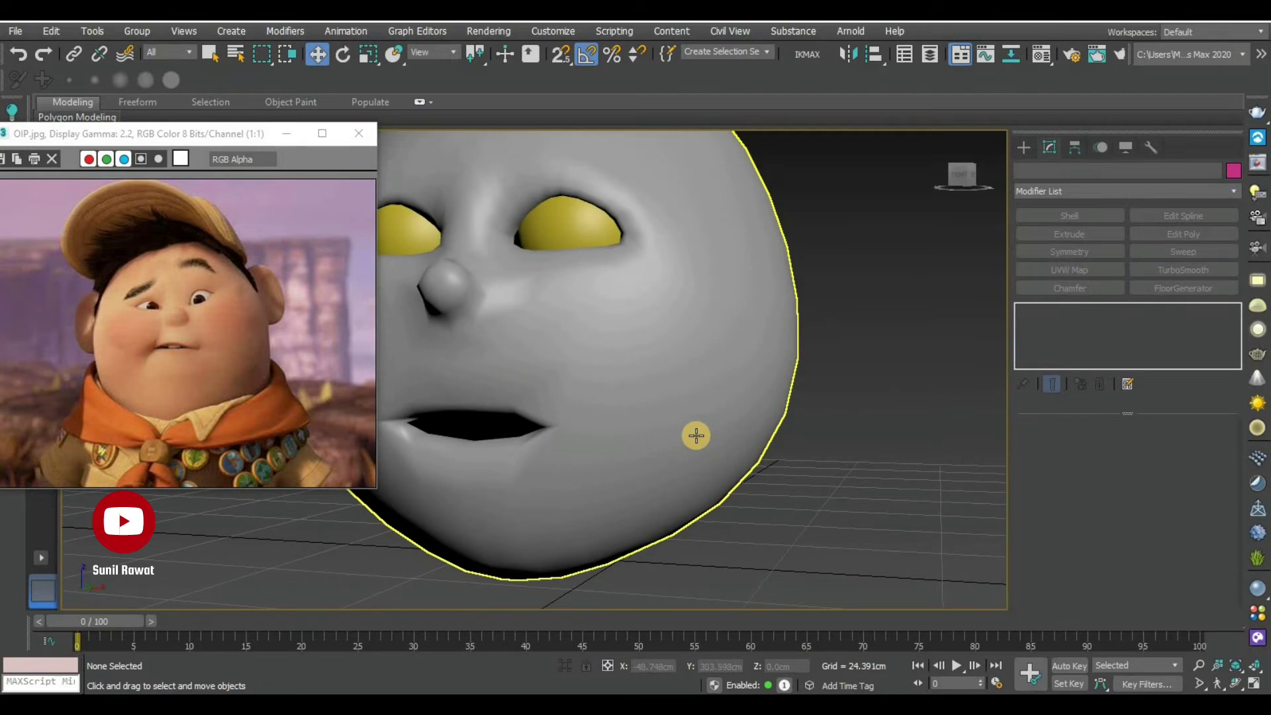
scroll(695, 363, "down", 3)
mouse_move(661, 422)
middle_mouse_down("alt")
mouse_move(604, 400)
mouse_move(659, 363)
middle_mouse_up("alt")
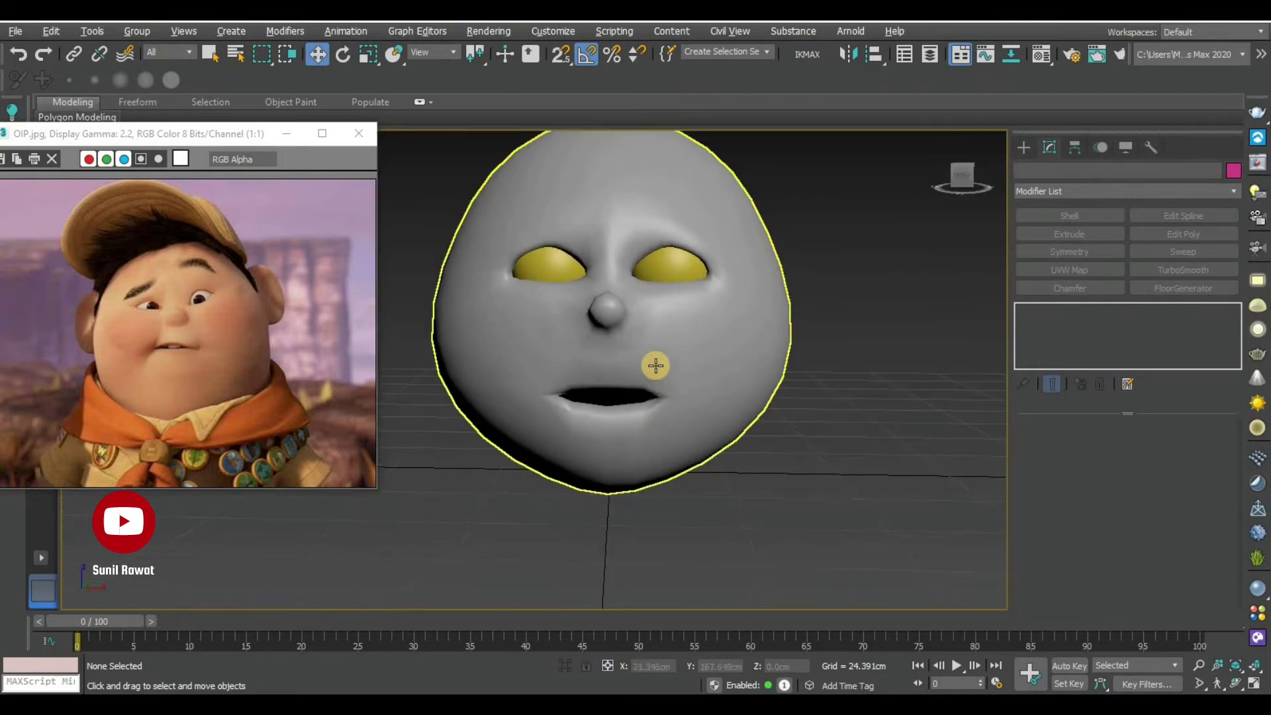
left_click(568, 347)
Turn off the head's TurboSmooth, enter Vertex mode, and maximize the Front view
left_click(1025, 311)
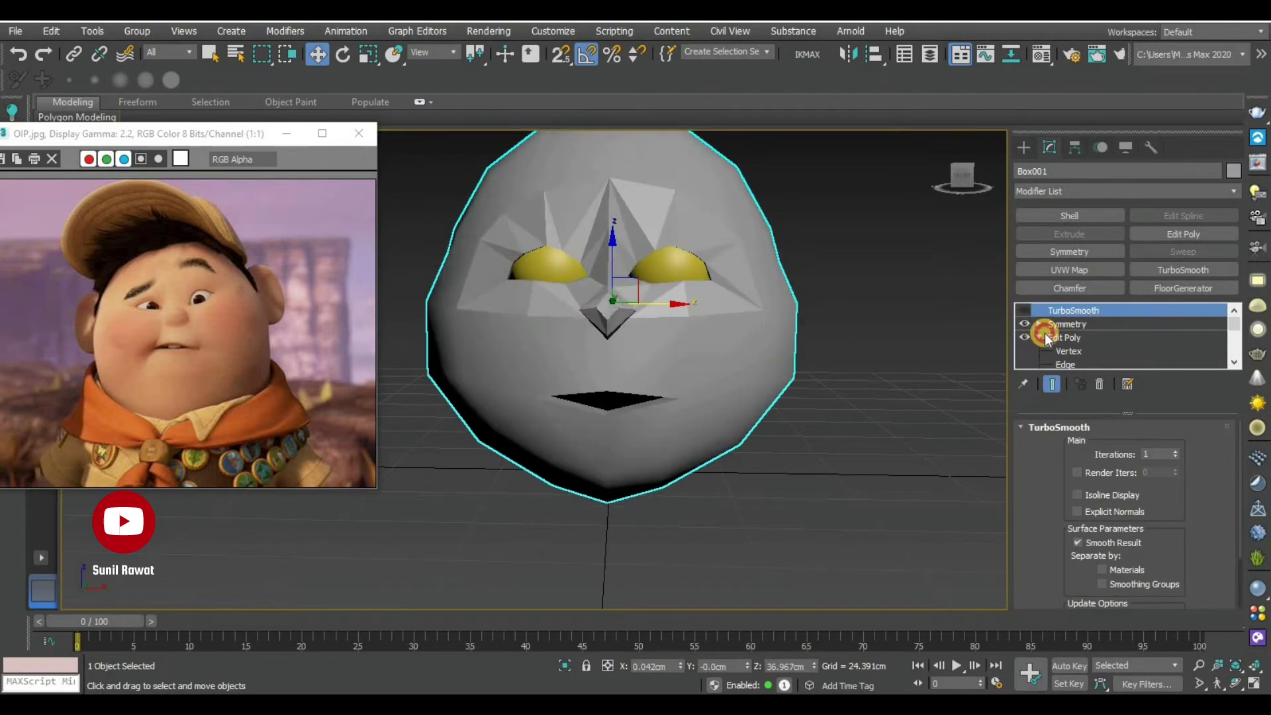
left_click(1066, 353)
key("alt+w")
left_click(765, 291)
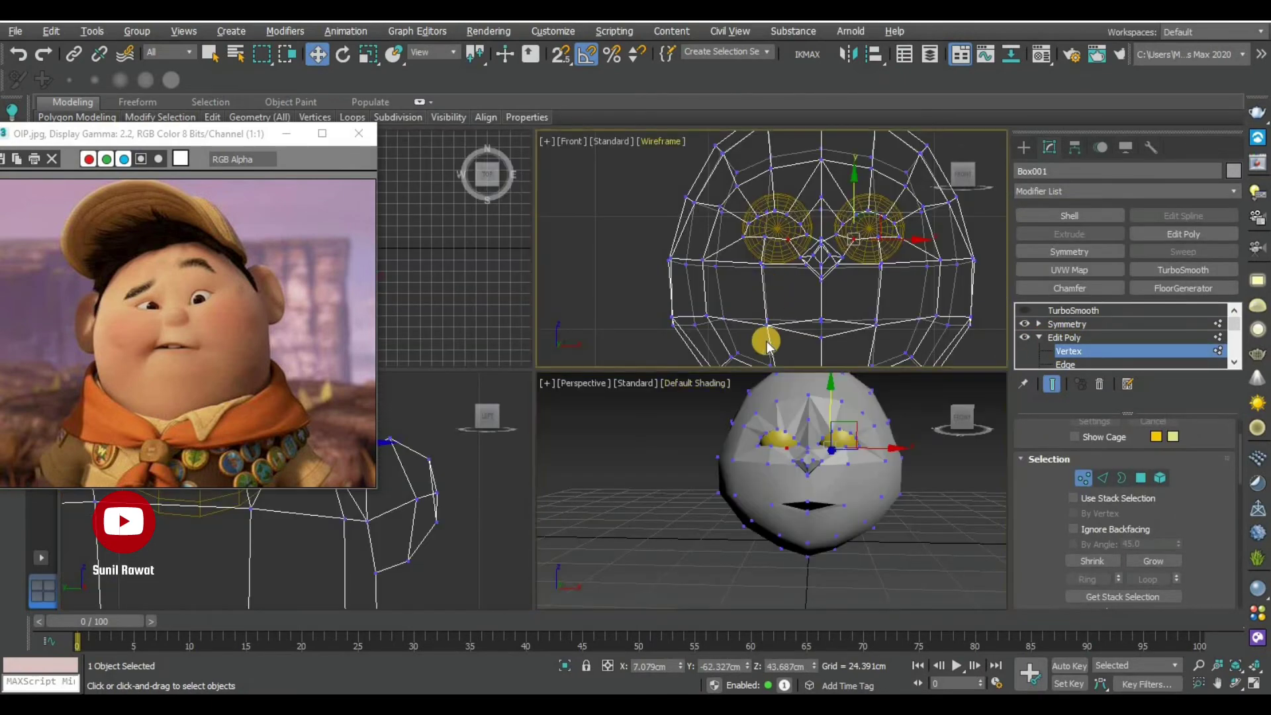
key("alt+w")
middle_click_drag(676, 472, 649, 407)
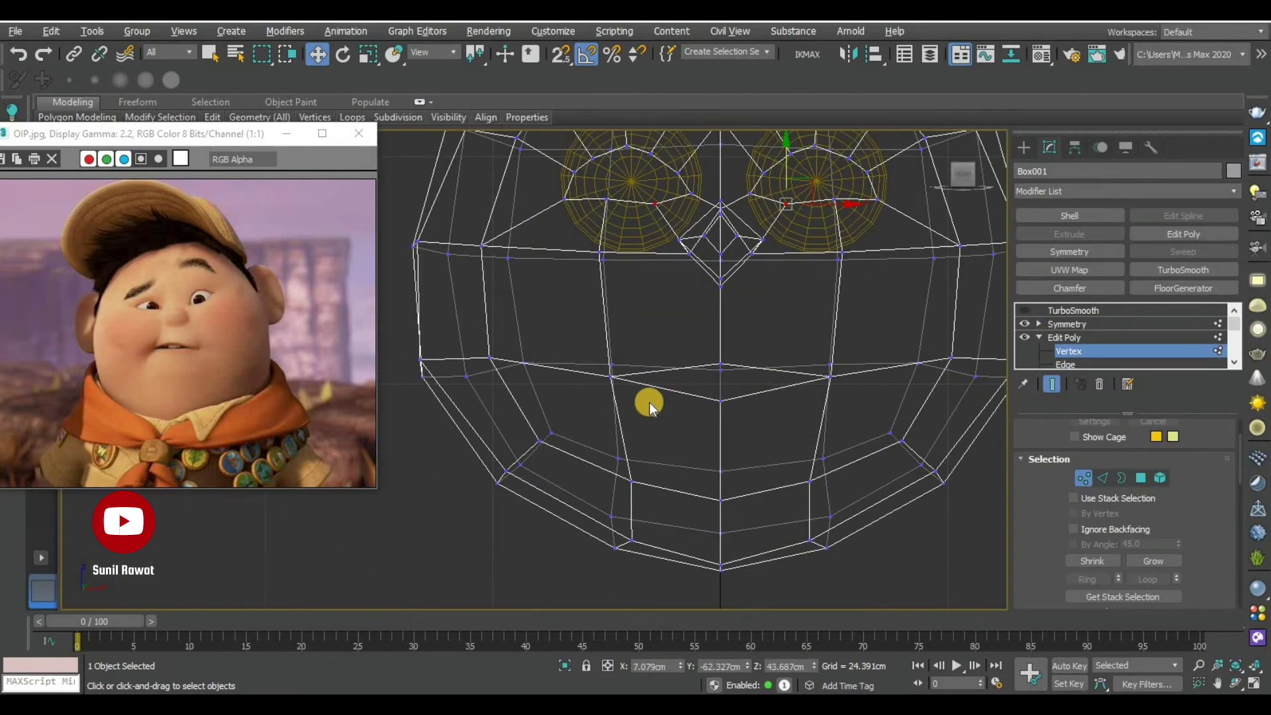
Select the row of vertices along the mouth and move them up
left_click(1118, 479)
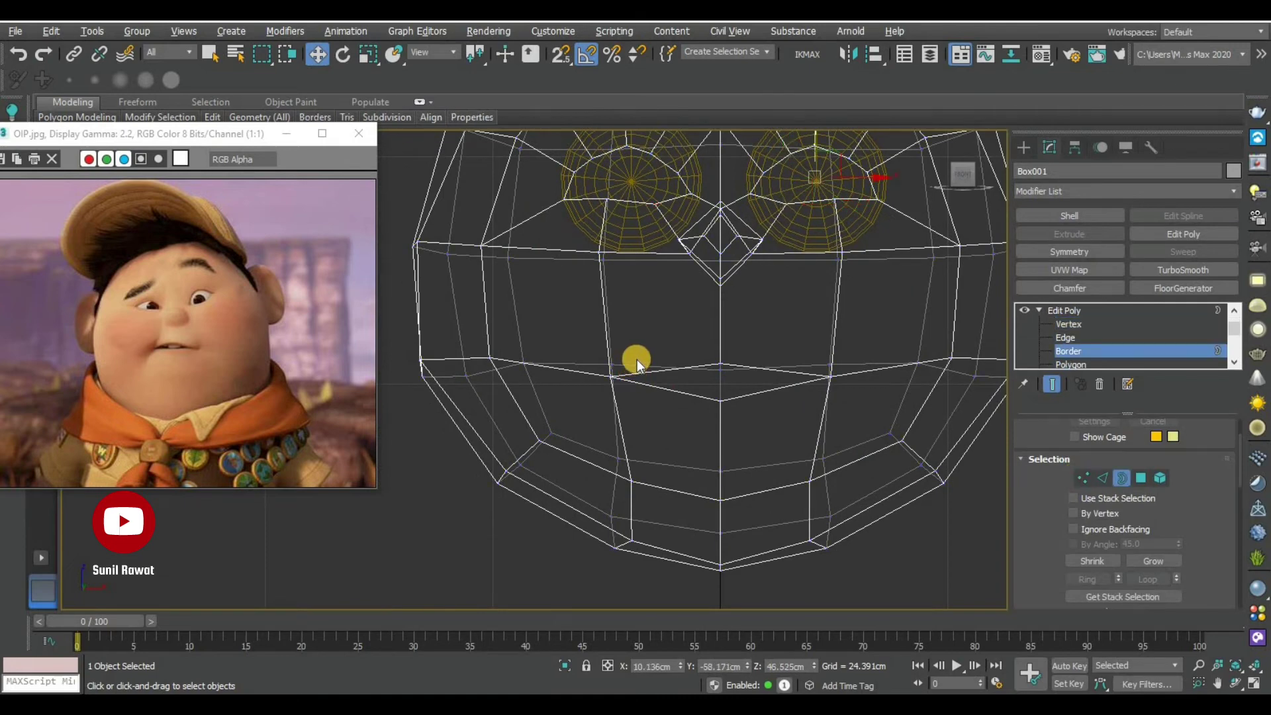
left_click(1063, 477)
left_click(587, 321)
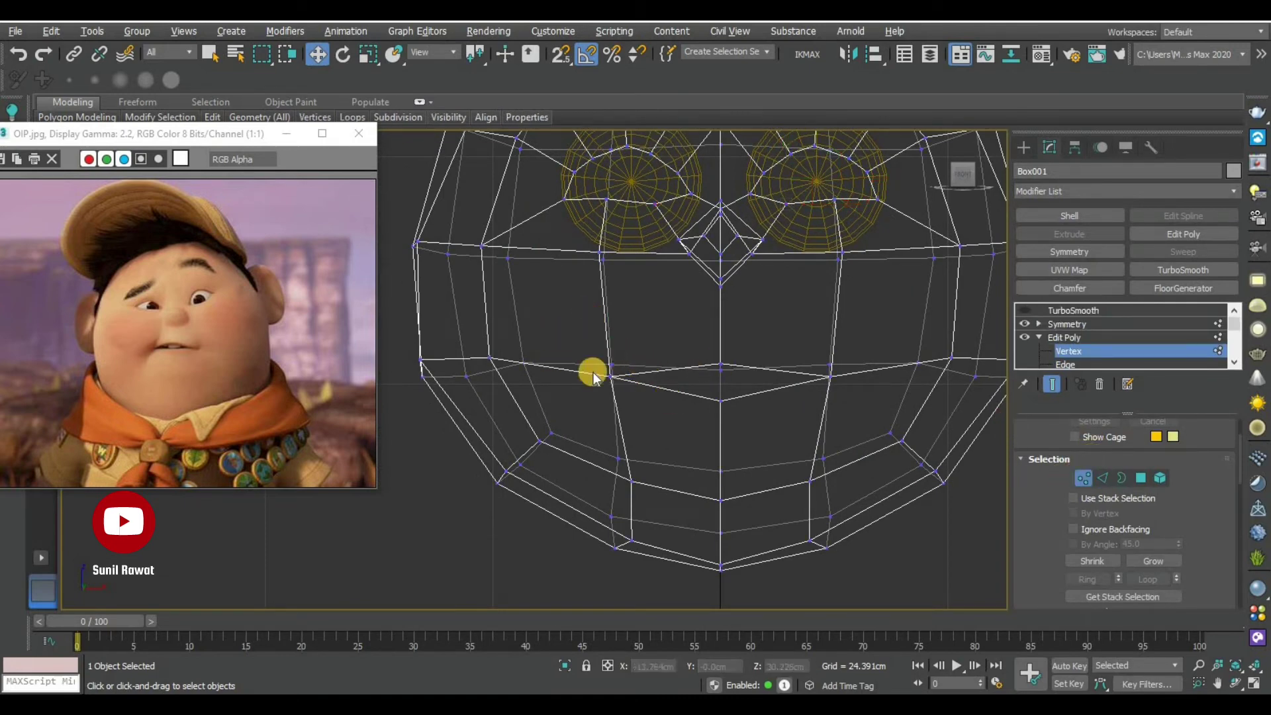
left_click_drag(870, 422, 865, 421)
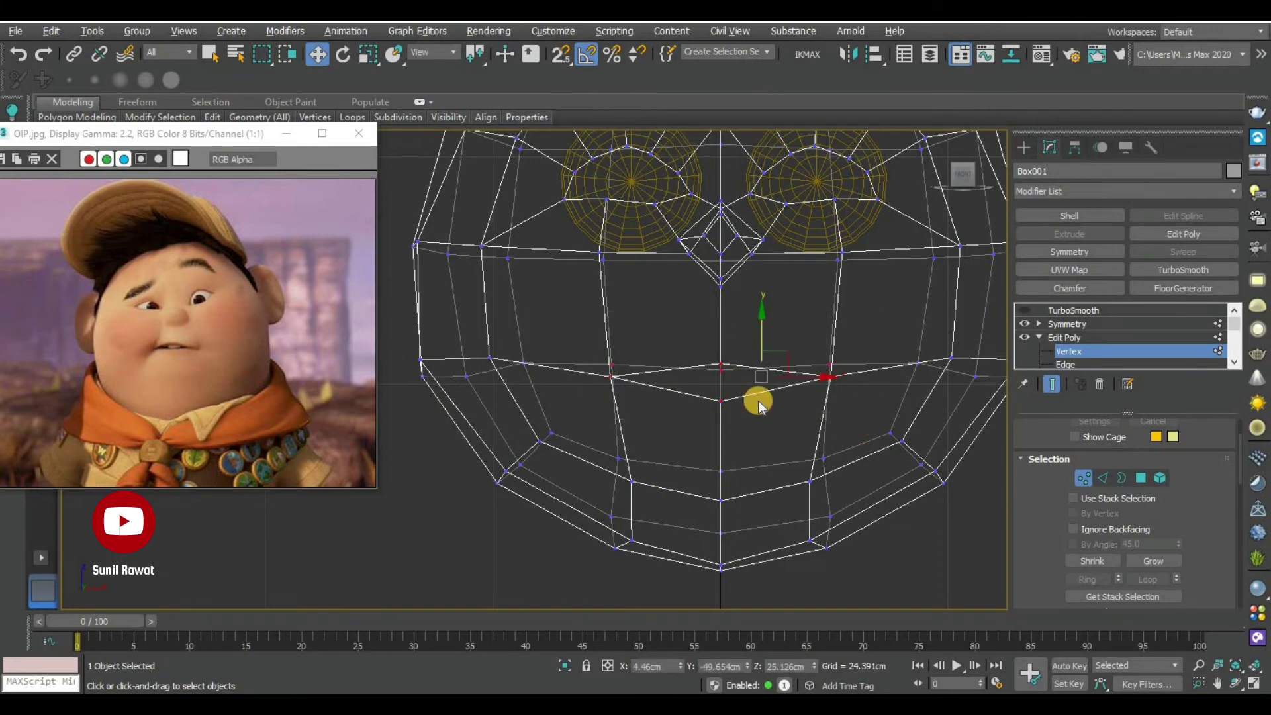
left_click_drag(761, 291, 761, 255)
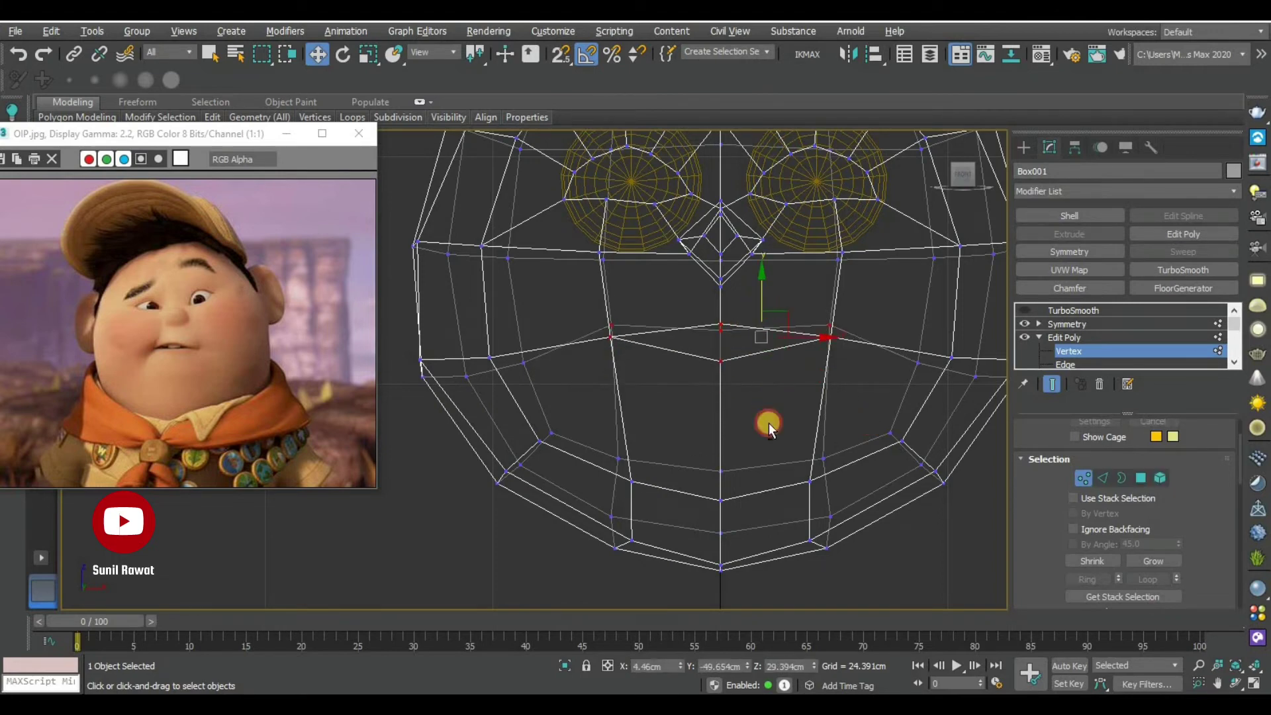
Check the raised mouth in the side view, undo the move, and return to Front view
key("alt+w")
middle_click(477, 505)
key("alt+w")
scroll(664, 505, "down", 3)
middle_click_drag(610, 490, 809, 400)
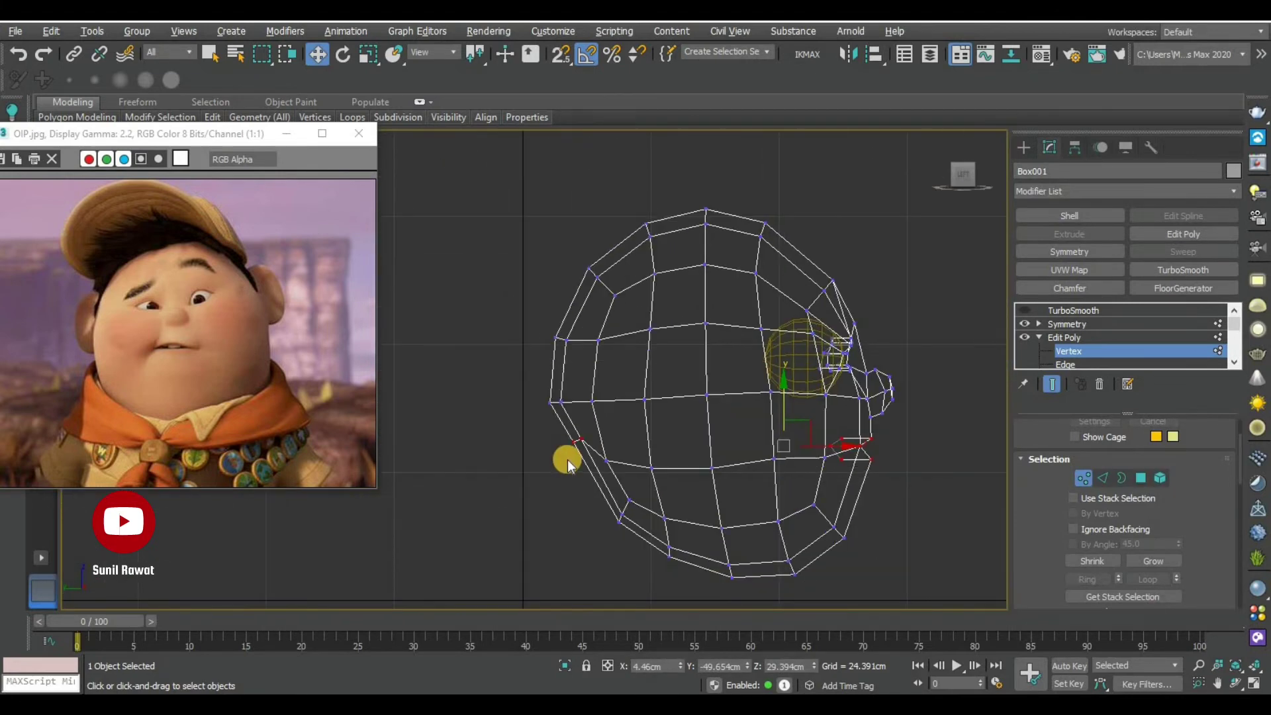
key("ctrl+z")
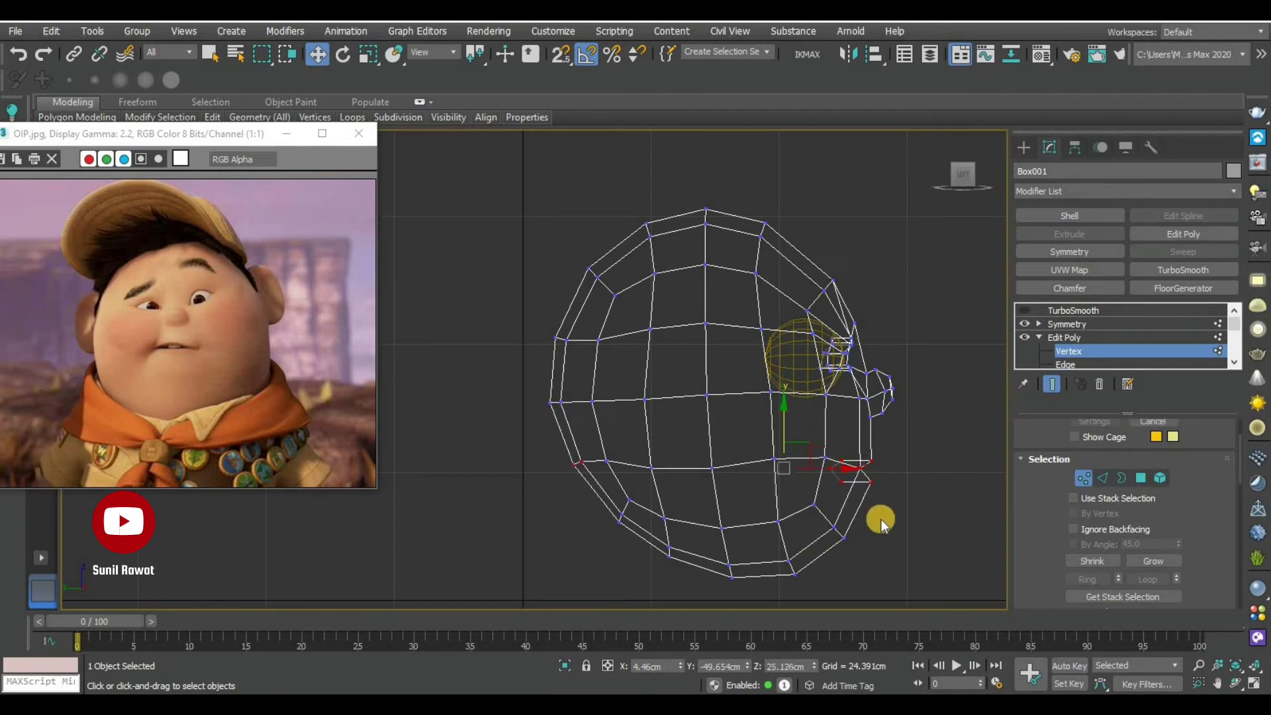
key("alt+w")
middle_click(892, 296)
key("alt+w")
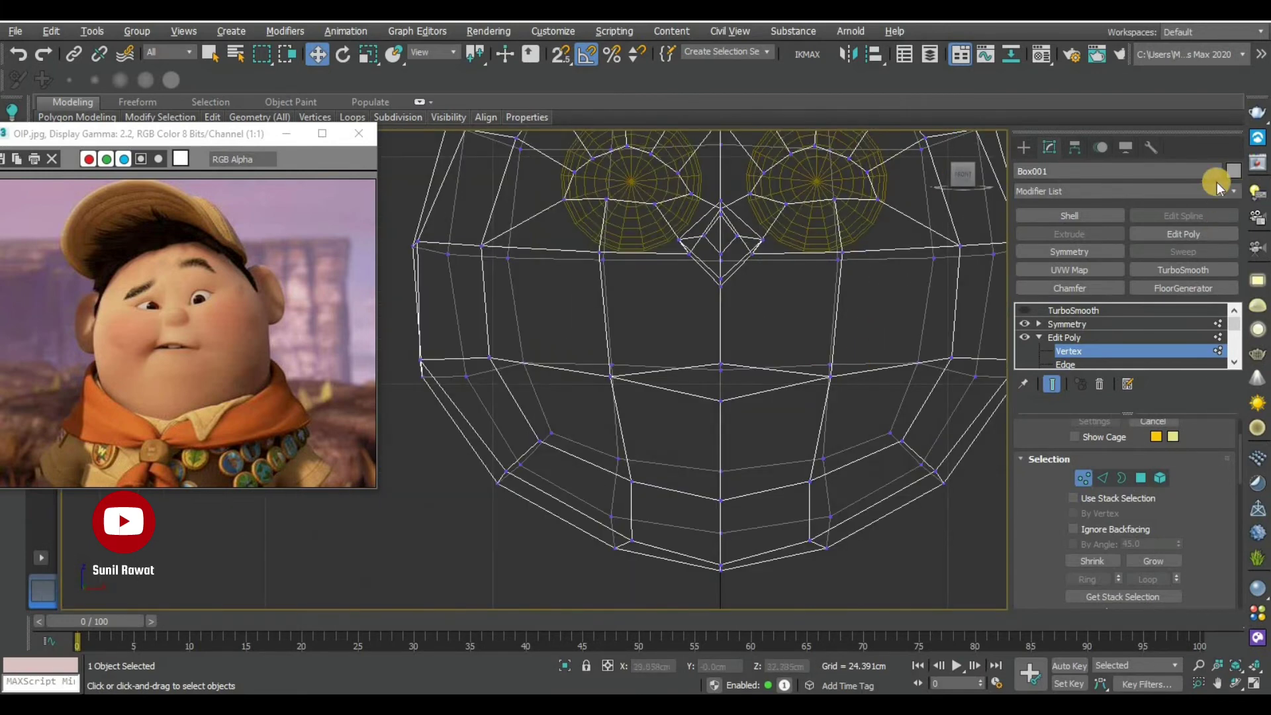
Enable Backface Cull in the head's Display Properties and return to the Modify panel
left_click(1125, 147)
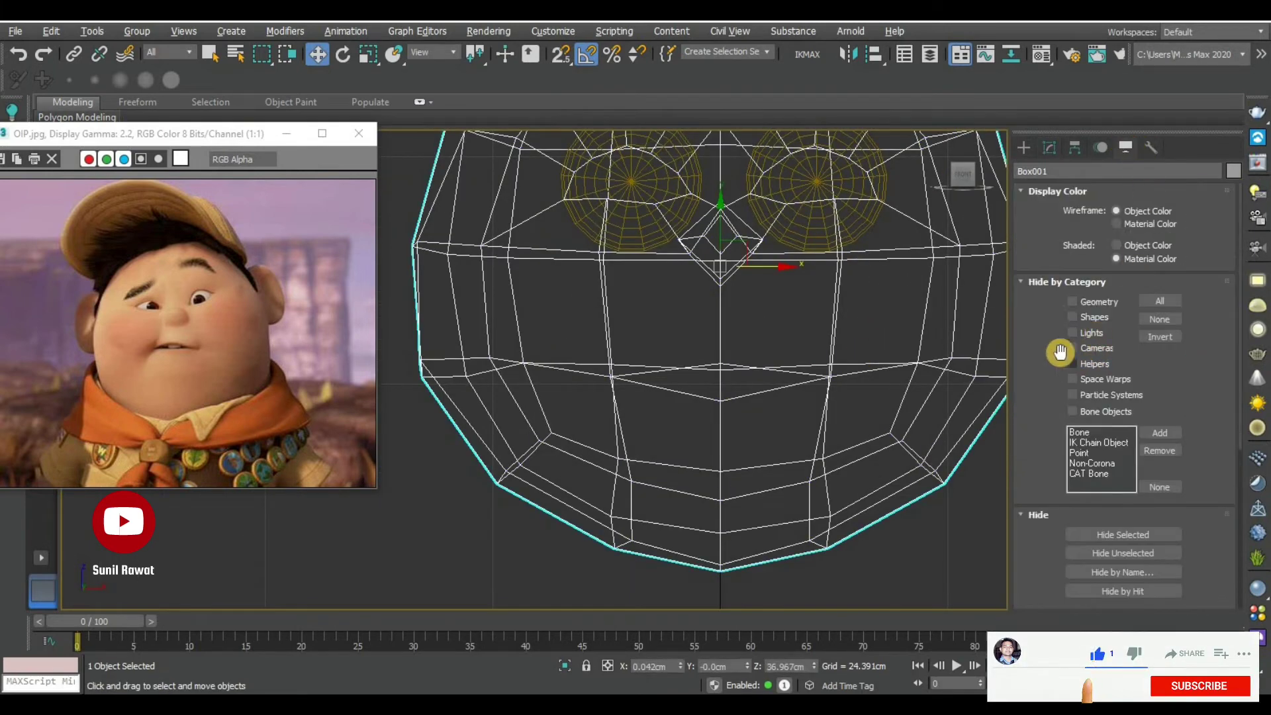
scroll(1062, 457, "down", 5)
scroll(1069, 456, "down", 4)
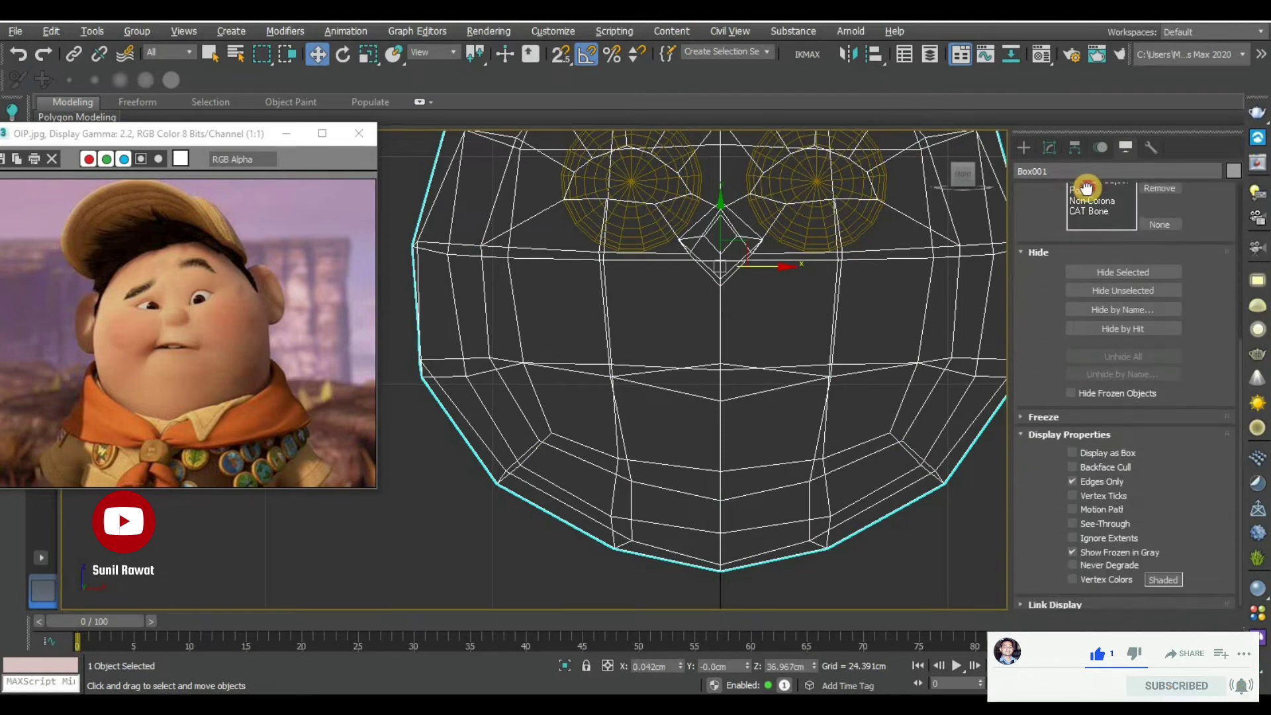
left_click(1071, 466)
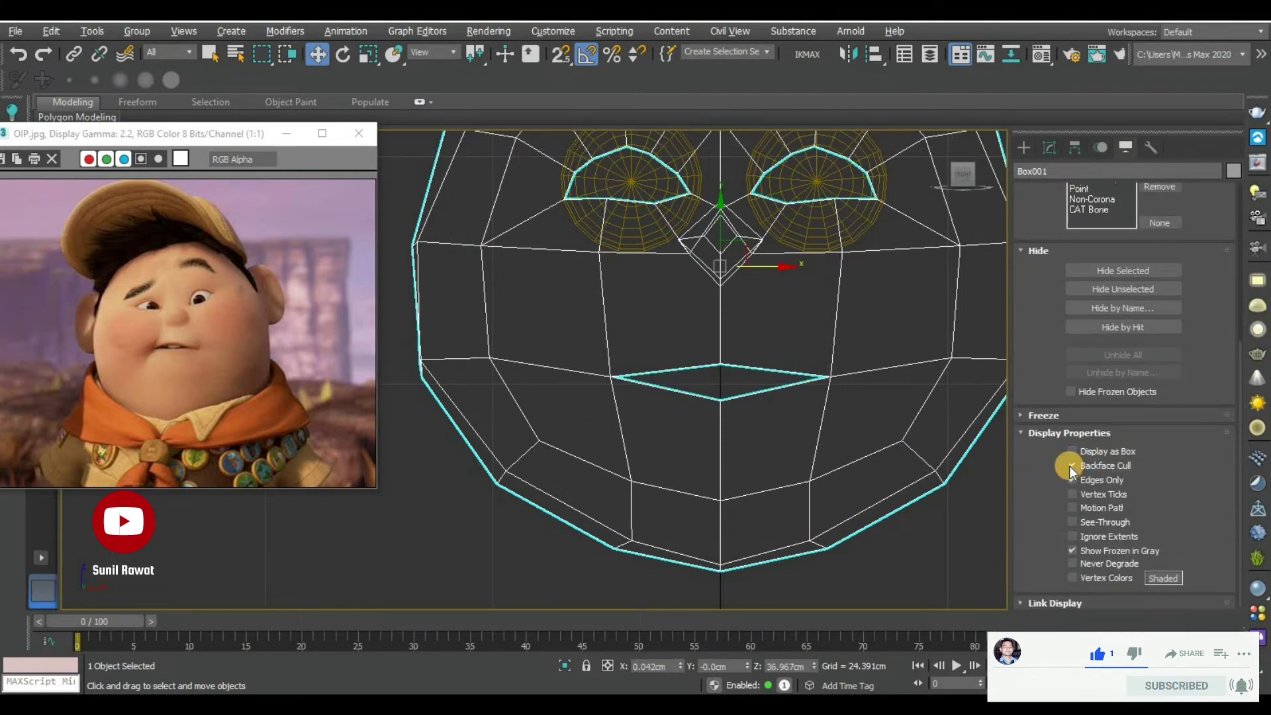
scroll(604, 377, "down", 5)
left_click(1029, 149)
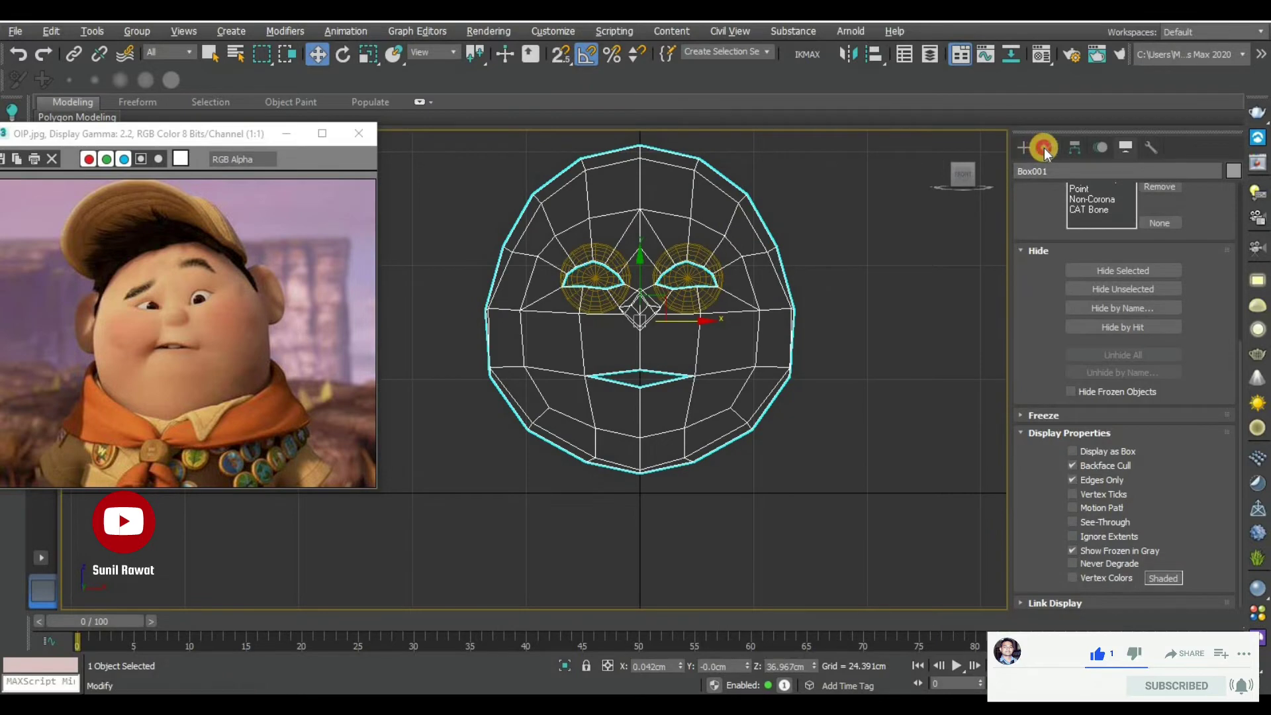
left_click(1048, 148)
At Vertex level in the Front view, raise the mouth vertices and the right-cheek vertex with its mirrored twin
left_click(1061, 352)
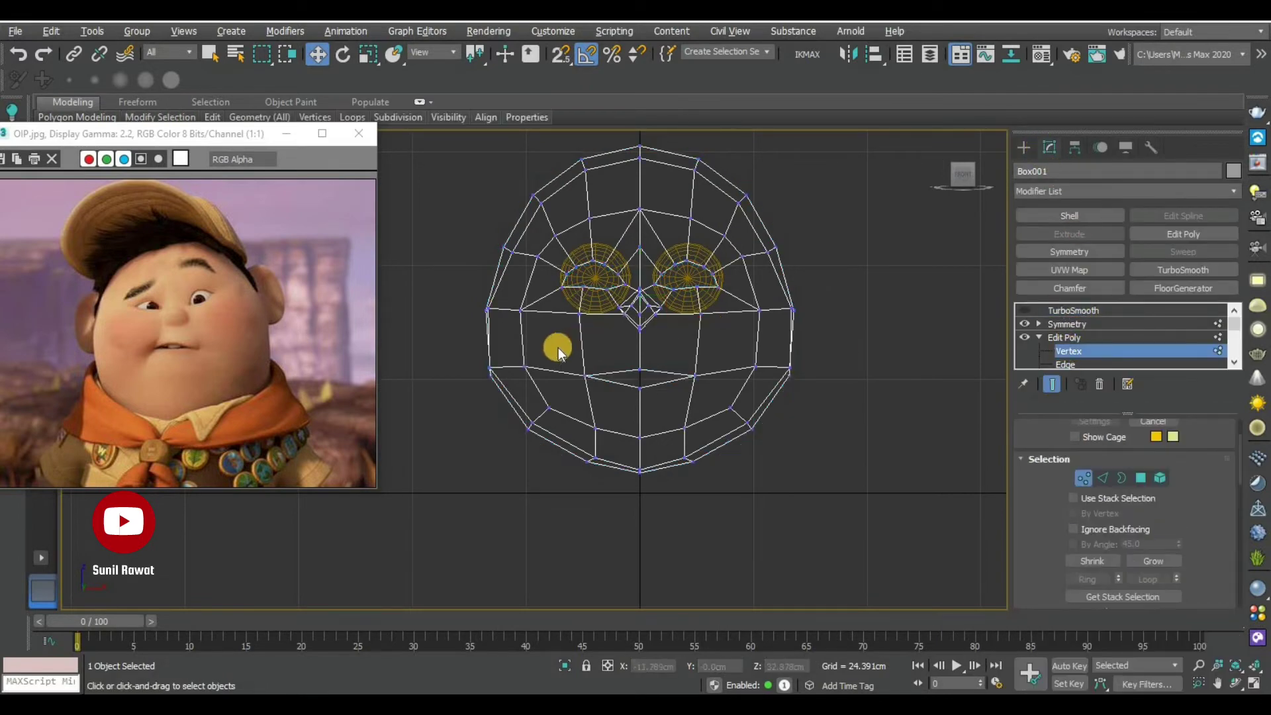
scroll(658, 408, "up", 3)
left_click_drag(707, 399, 689, 329)
scroll(688, 361, "up", 2)
left_click(687, 420)
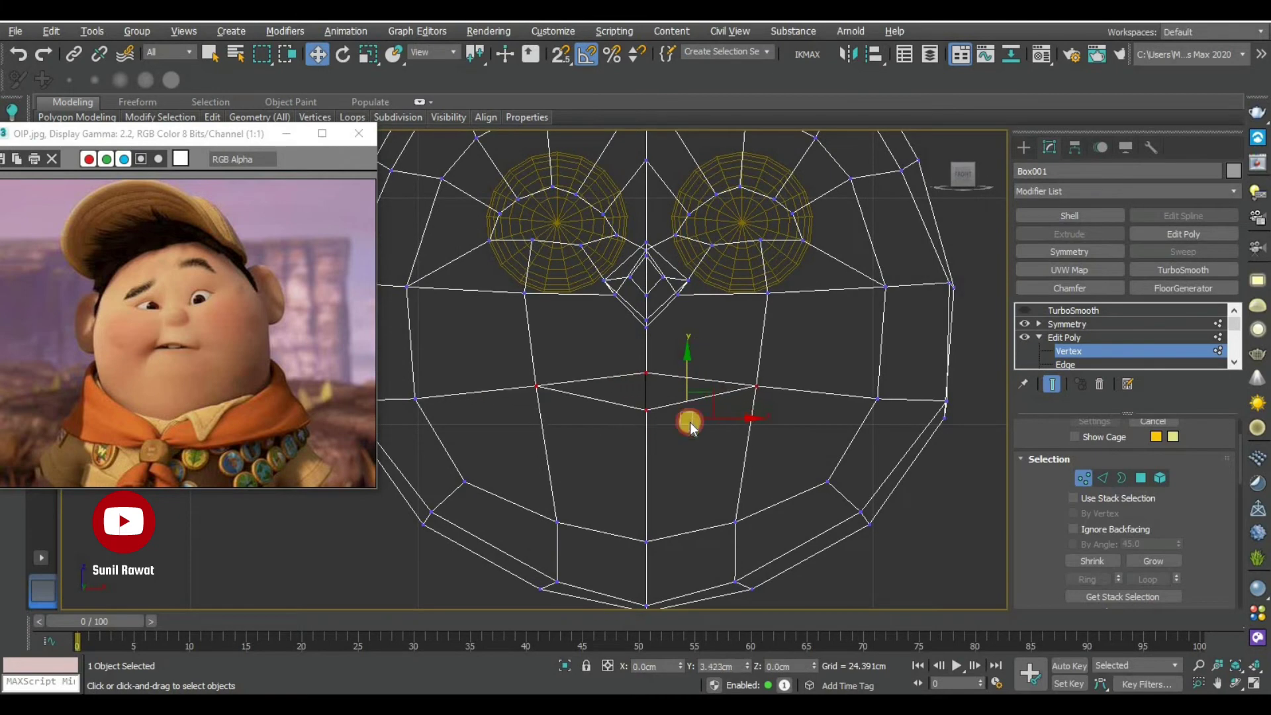
mouse_move(811, 454)
middle_mouse_down()
mouse_move(675, 459)
mouse_move(570, 396)
middle_mouse_up()
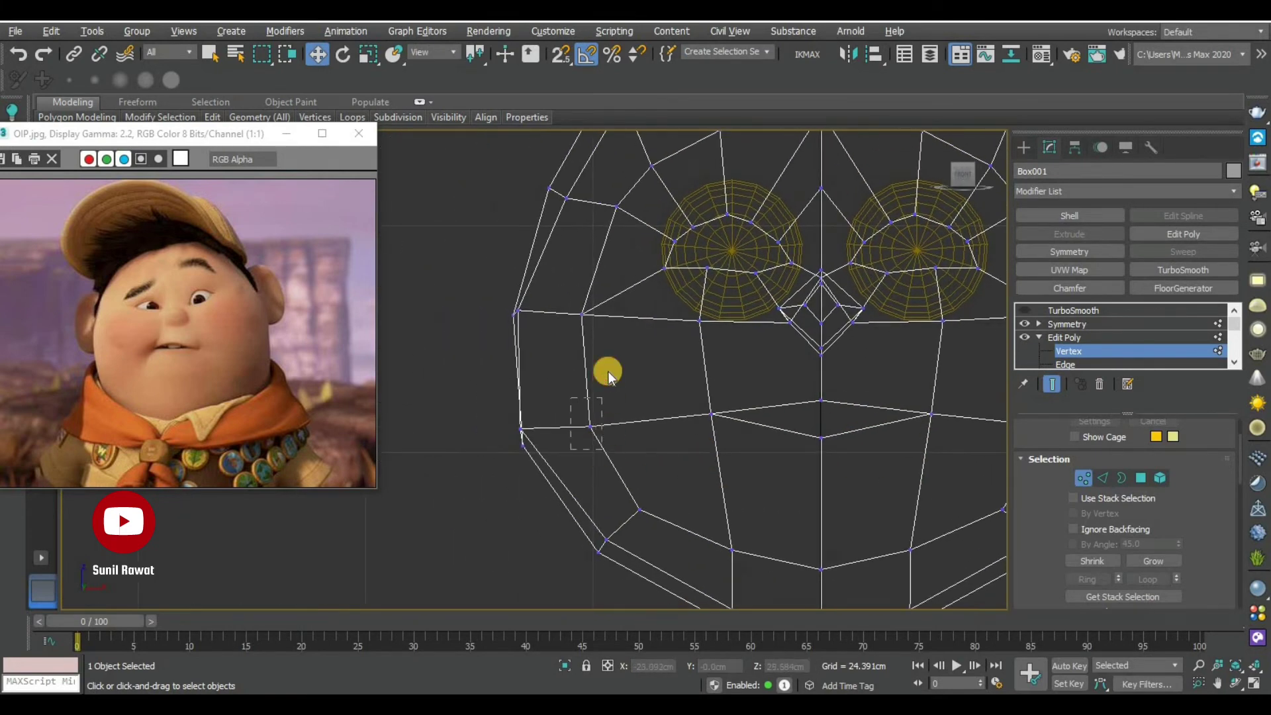
scroll(641, 364, "down", 3)
left_click(650, 395)
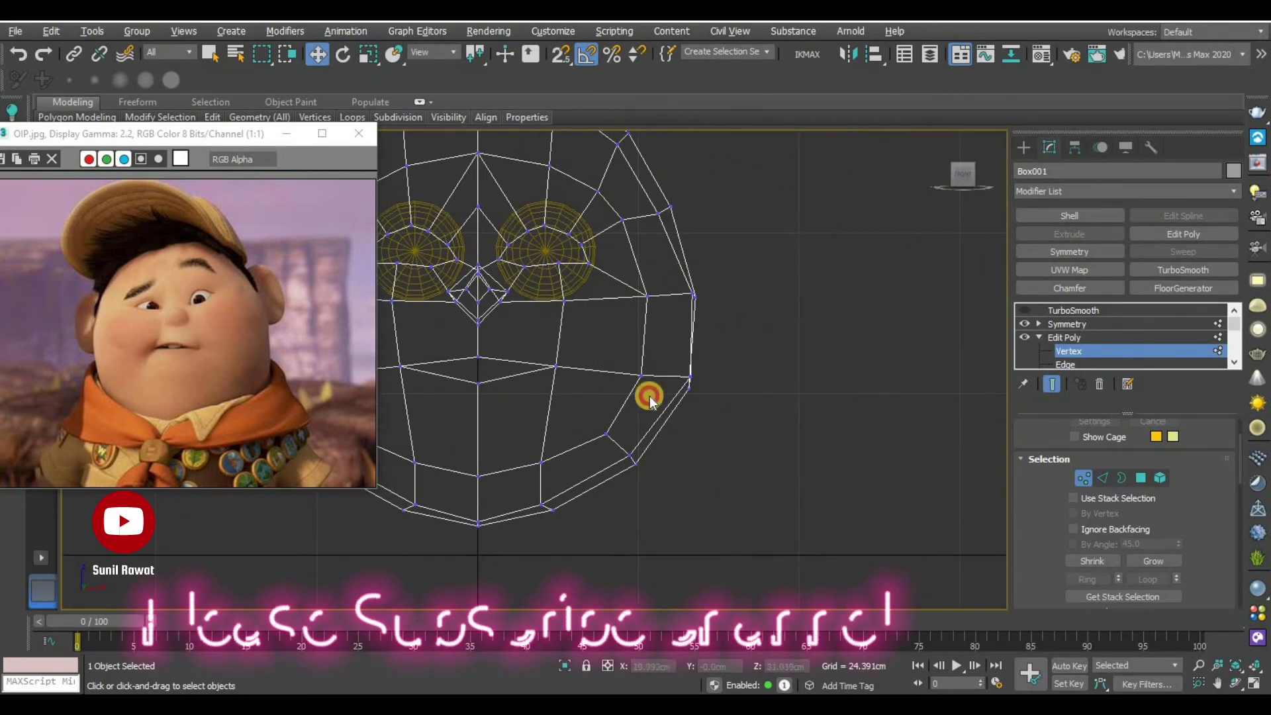
middle_click_drag(650, 394, 721, 414)
left_click_drag(709, 368, 708, 344)
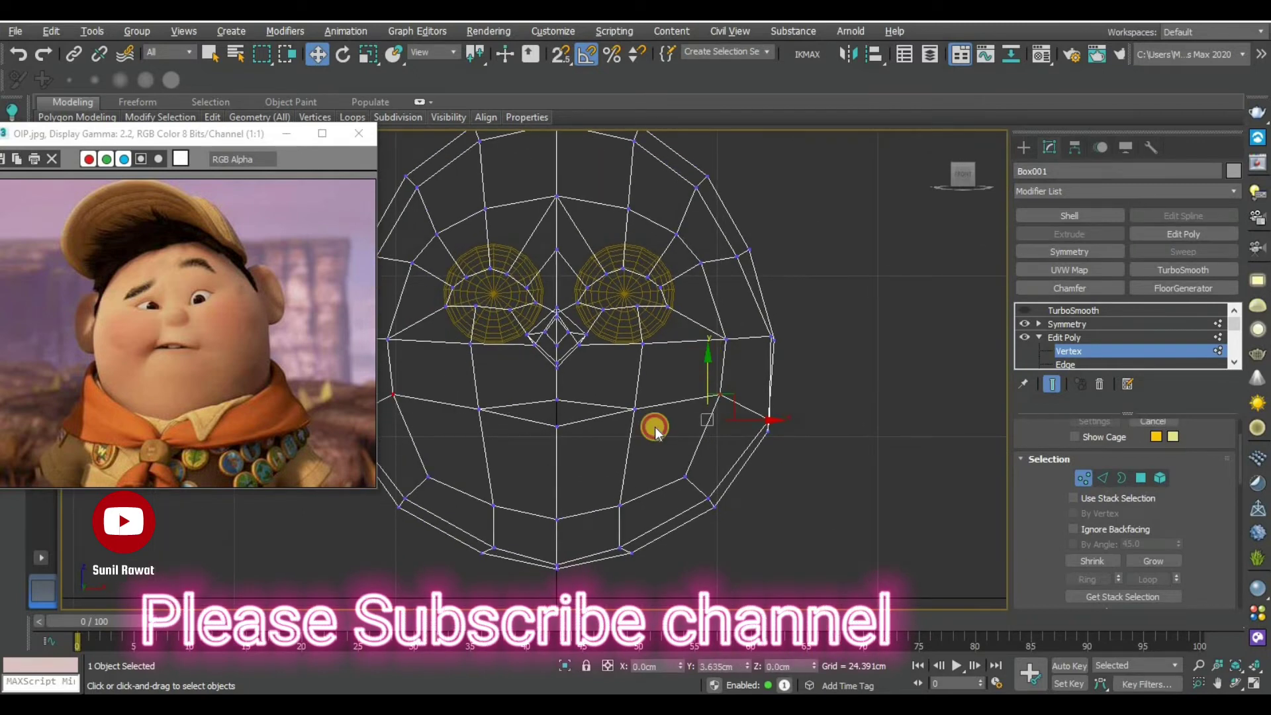
middle_click_drag(654, 429, 758, 377)
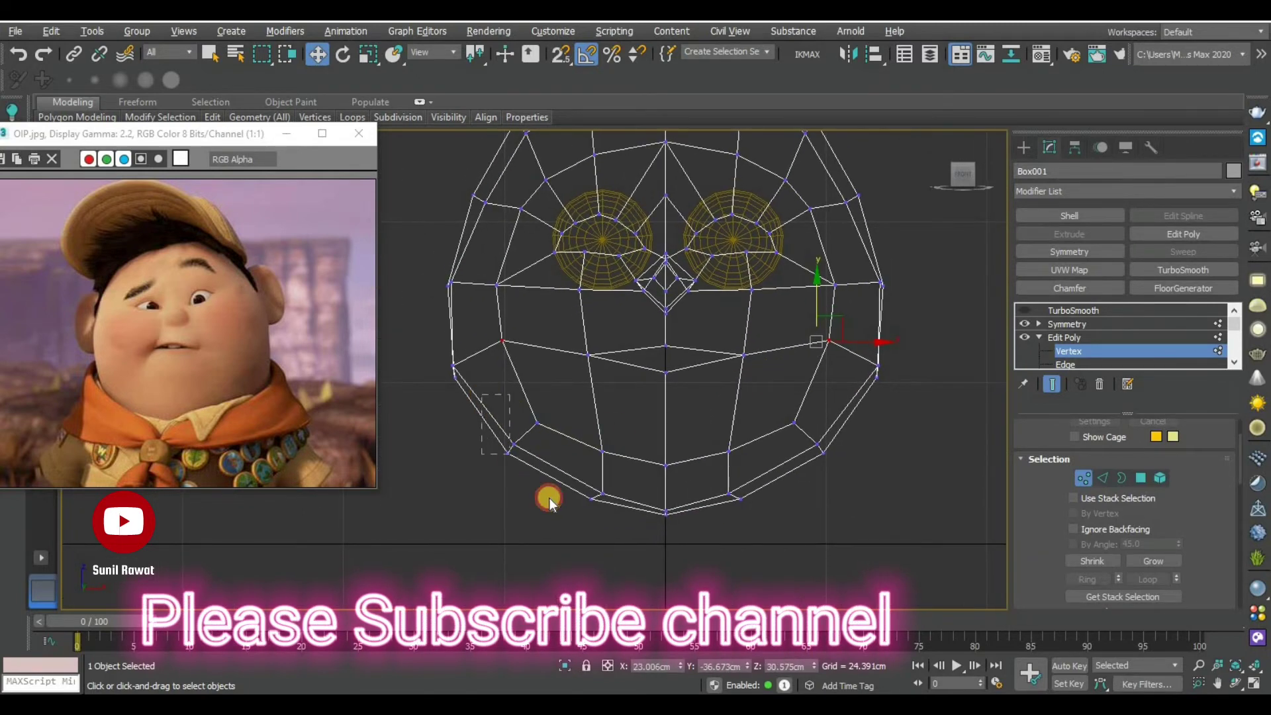
left_click(549, 498)
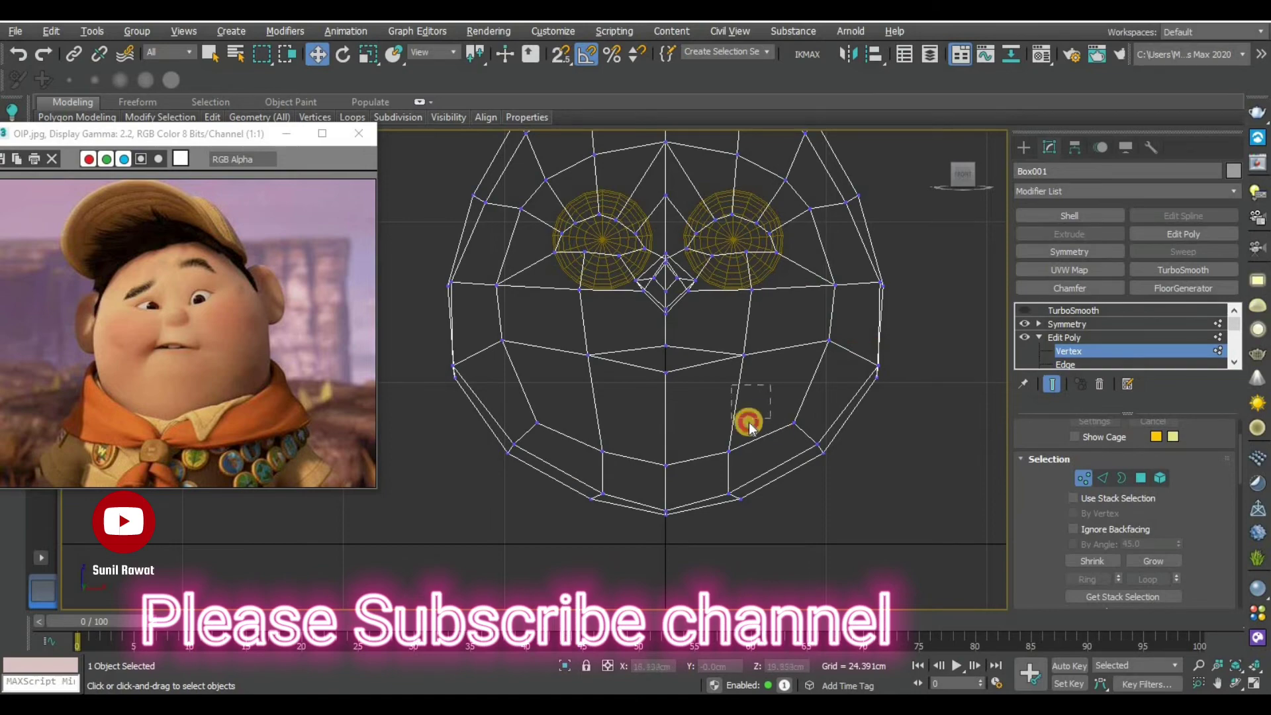
Select the upper-right crown vertices and push them outward to widen the top of the head
left_click_drag(759, 530, 759, 531)
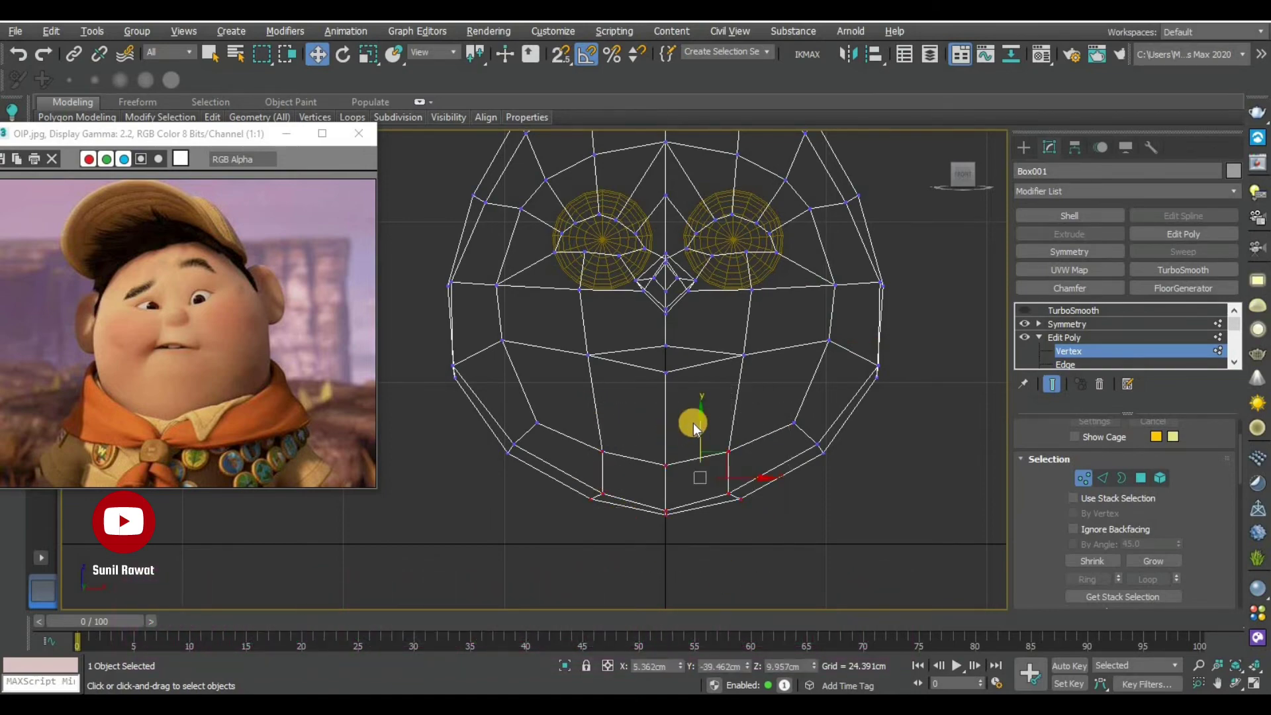
scroll(761, 420, "down", 3)
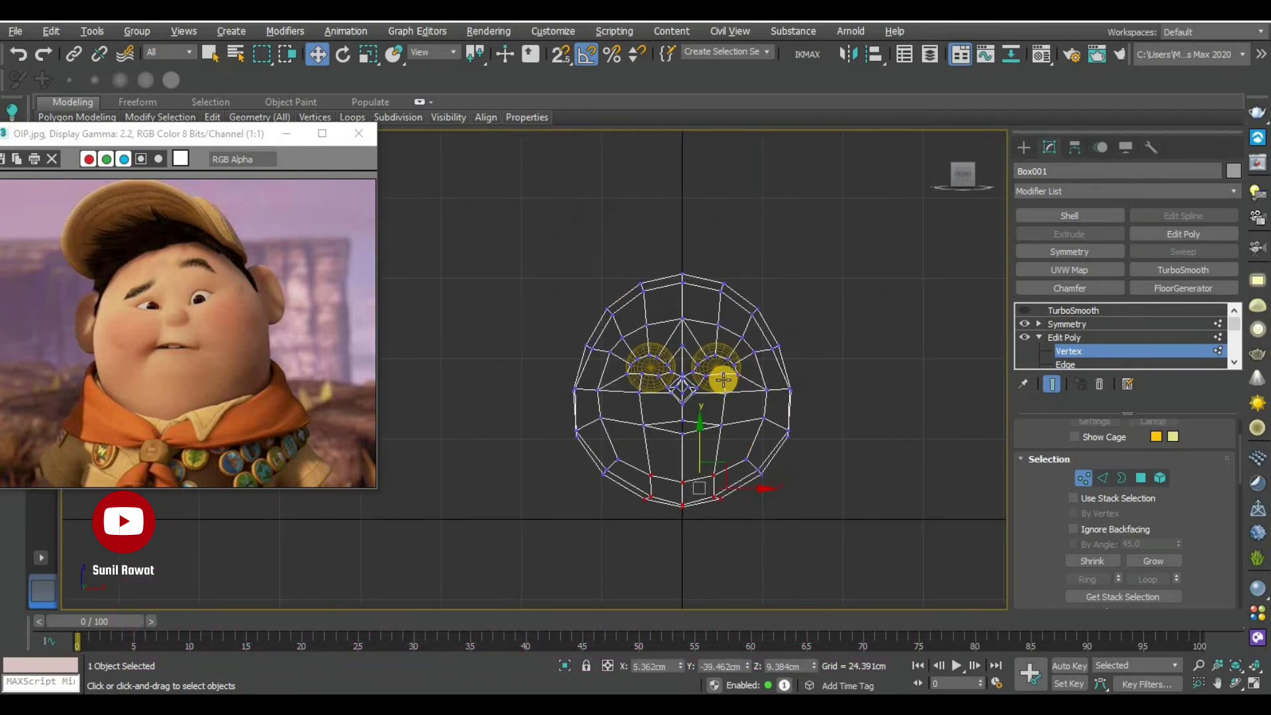
scroll(799, 389, "up", 3)
middle_click_drag(798, 390, 837, 431)
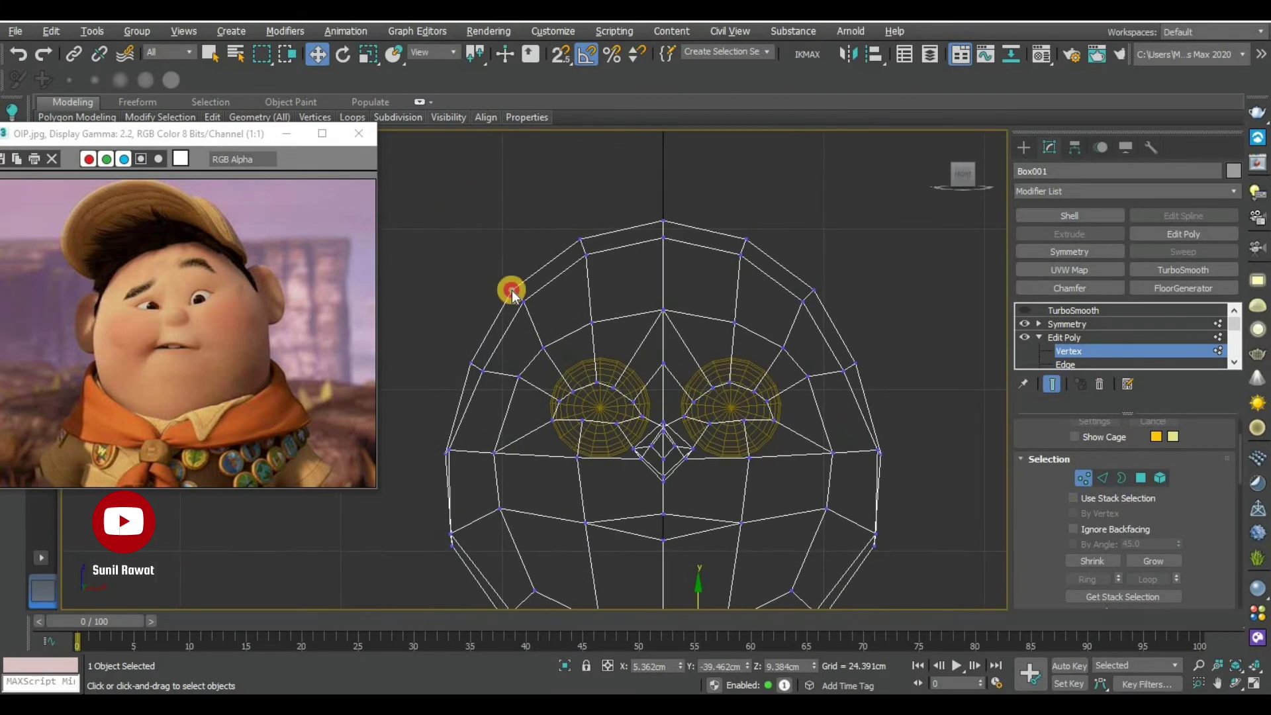
left_click_drag(546, 322, 547, 321)
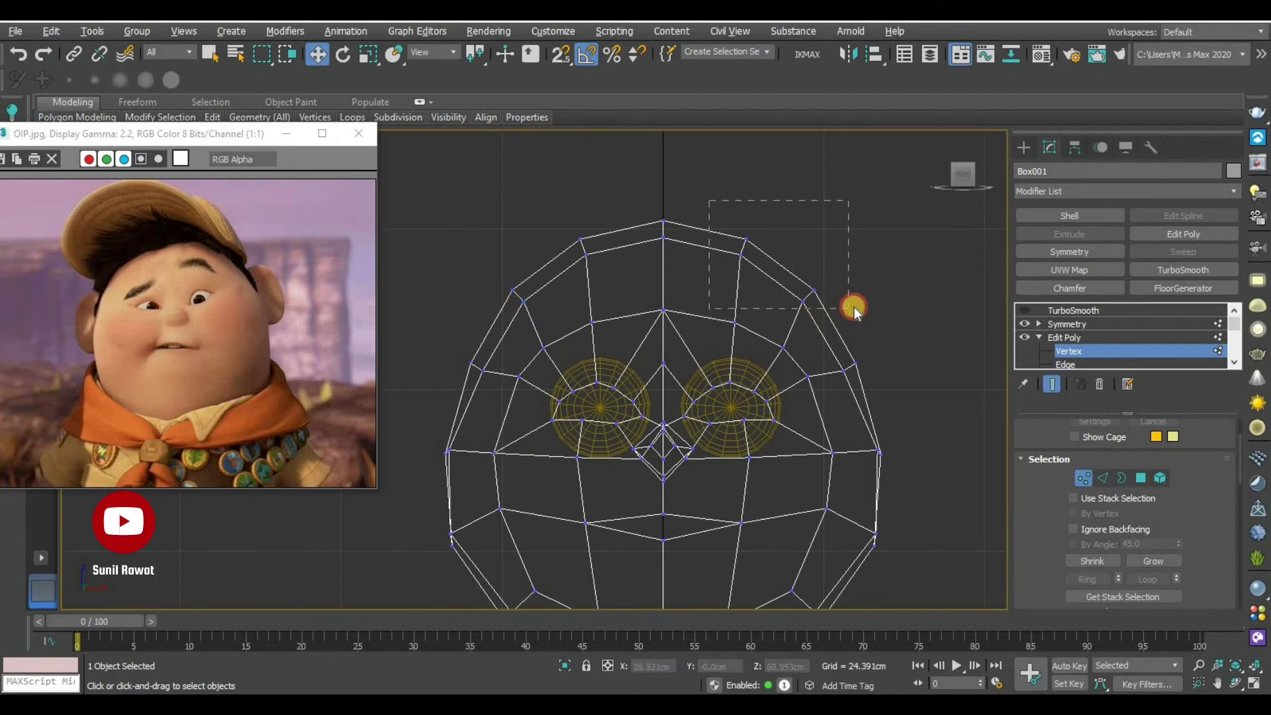
left_click_drag(855, 309, 837, 279)
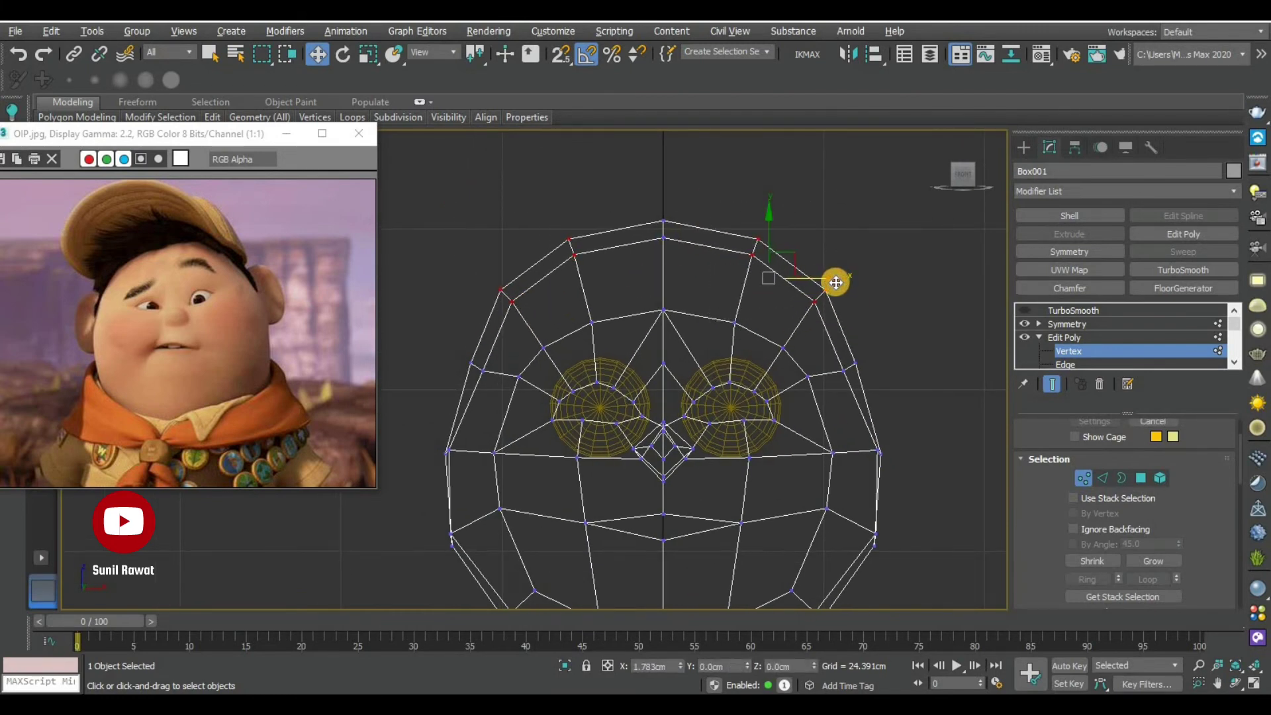
middle_click_drag(792, 389, 872, 325)
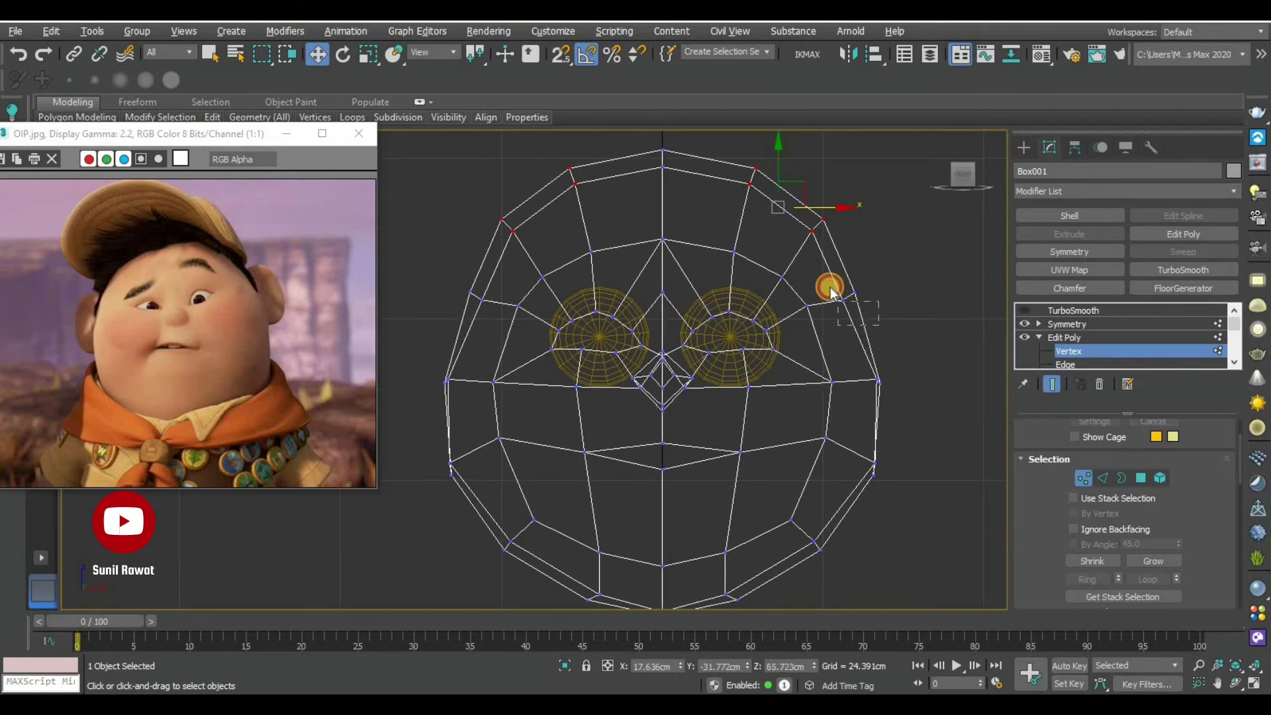
left_click(741, 486)
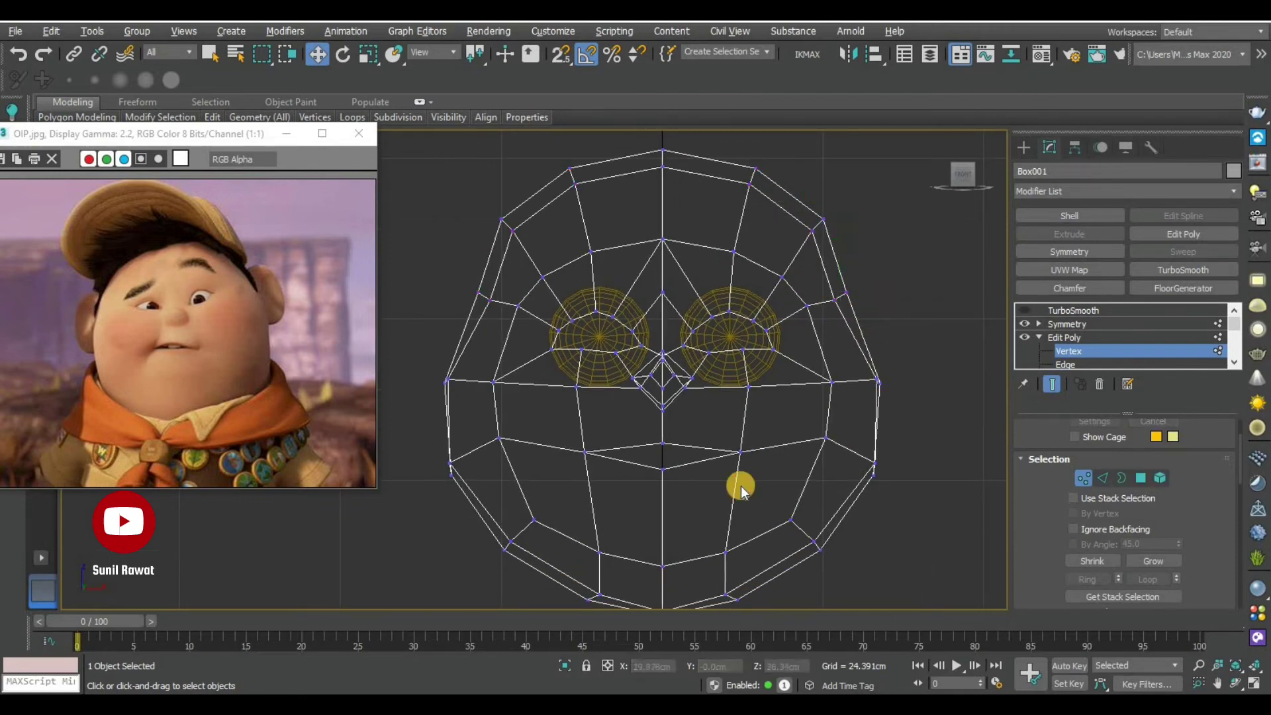
scroll(704, 341, "down", 3)
Exit Vertex level, re-enable TurboSmooth in the modifier stack and show edged faces with F4
key("1")
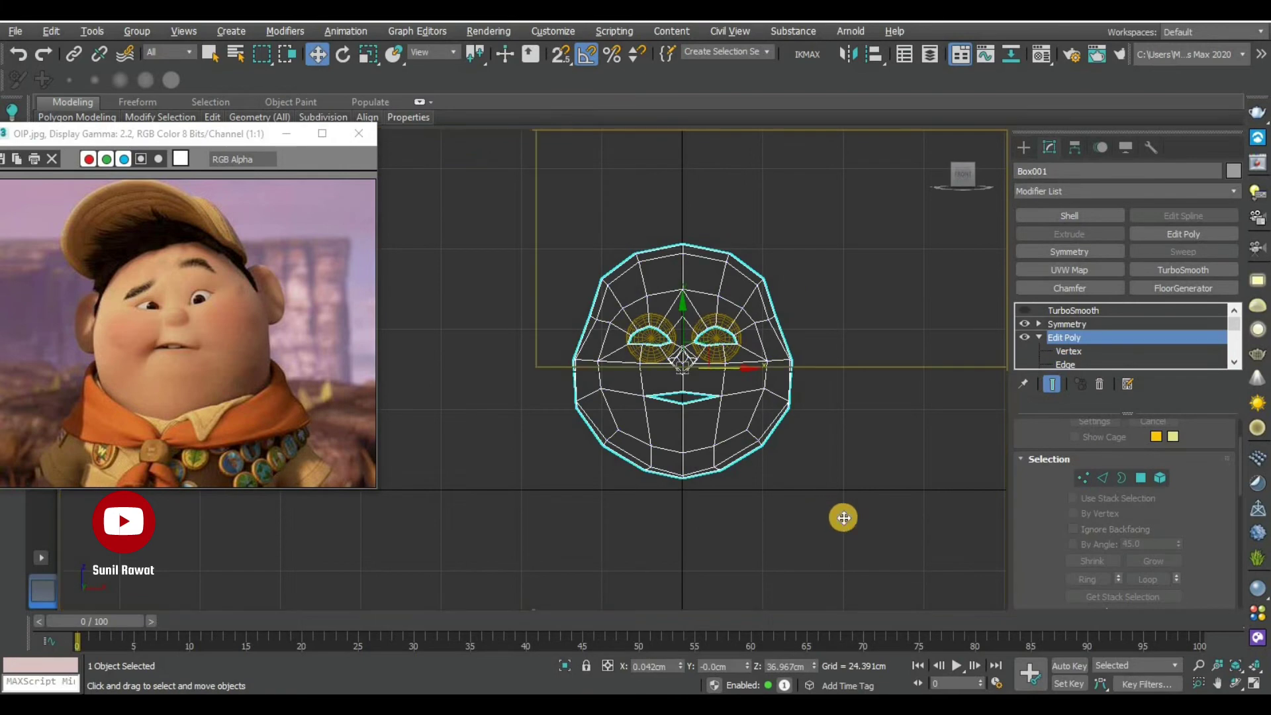
key("p")
left_click(1085, 477)
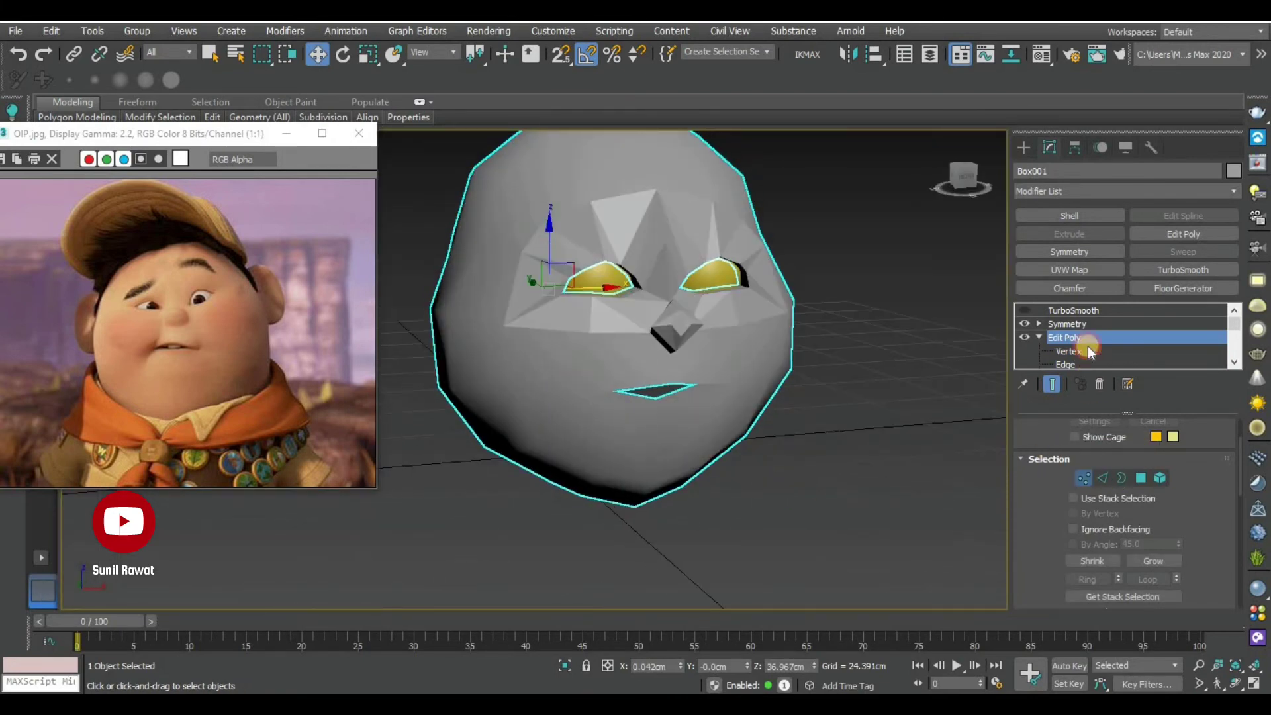
left_click(1025, 309)
left_click(1073, 310)
left_click(794, 490)
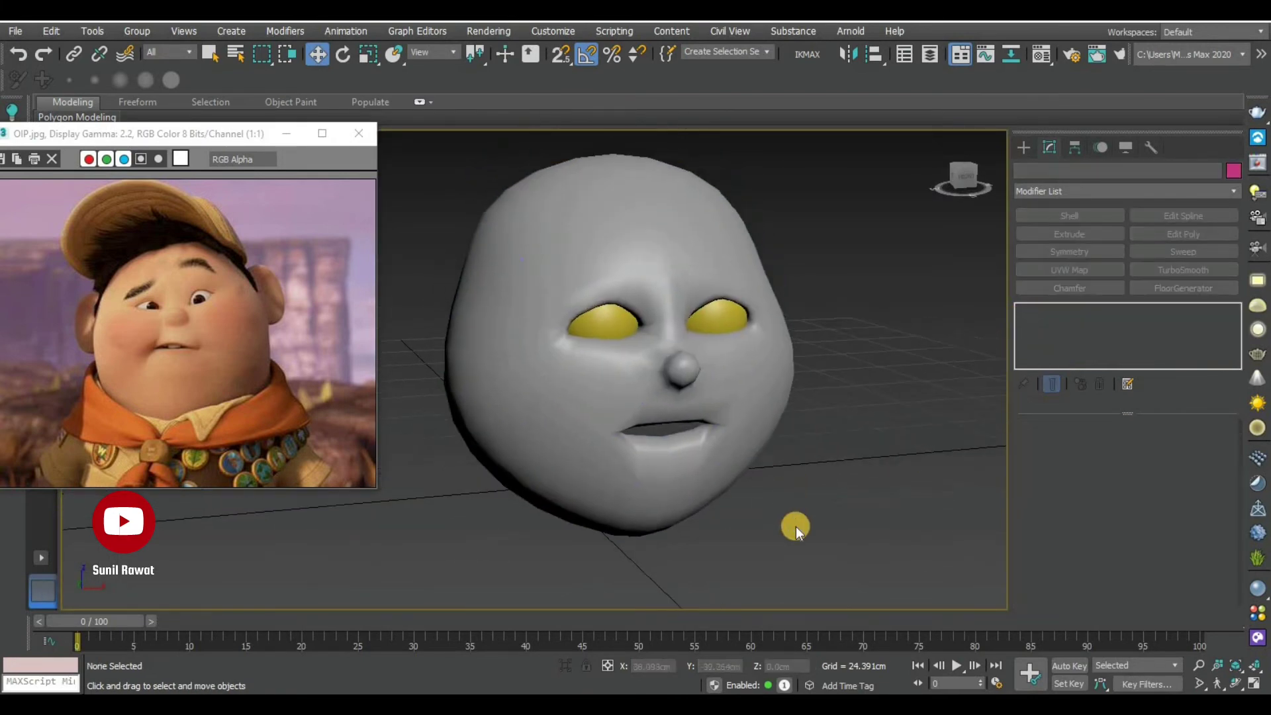
key("F4")
Orbit the Perspective view to look down and around the smoothed head
scroll(761, 448, "down", 3)
mouse_move(761, 448)
middle_mouse_down("alt")
mouse_move(832, 442)
mouse_move(900, 481)
mouse_move(829, 474)
middle_mouse_up("alt")
left_click(530, 400)
scroll(529, 400, "up", 3)
mouse_move(602, 339)
middle_mouse_down("alt")
mouse_move(636, 369)
mouse_move(622, 457)
middle_mouse_up("alt")
Check the head in the Front view, then orbit Perspective to front and side angles and reselect it
key("alt+w")
left_click(920, 265)
key("alt+w")
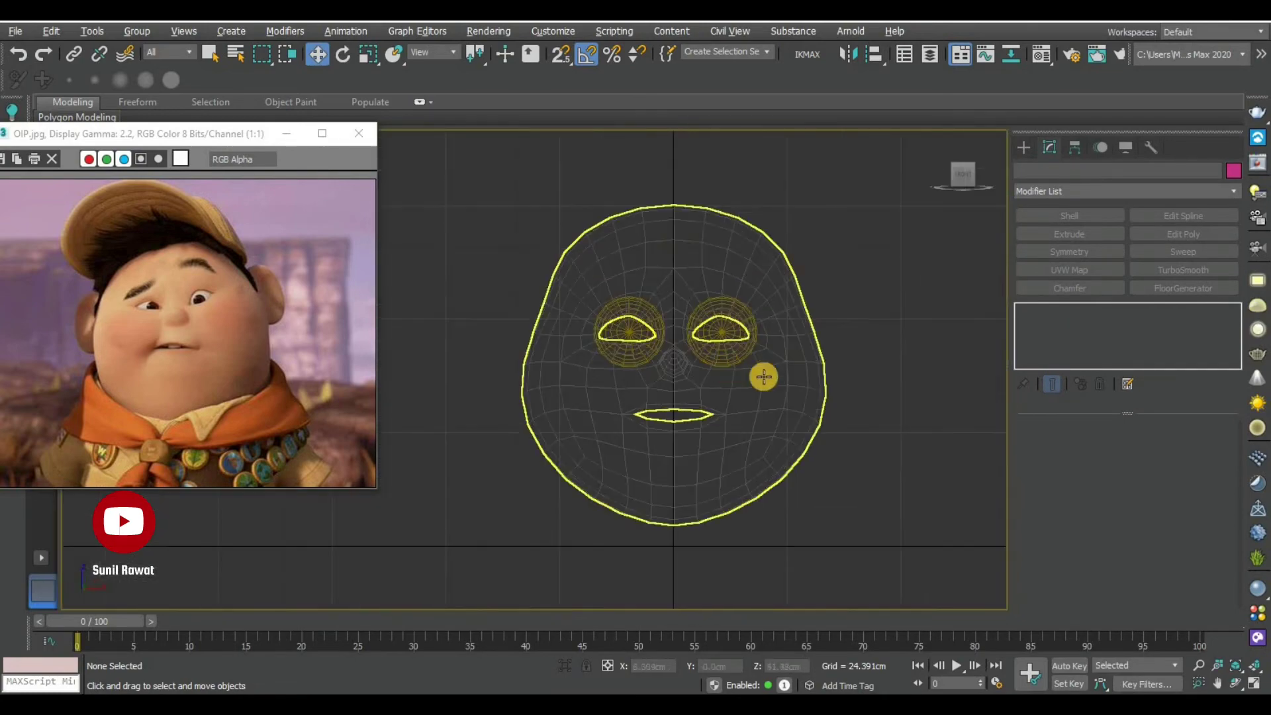
key("alt+w")
left_click(836, 450)
key("alt+w")
mouse_move(813, 476)
middle_mouse_down("alt")
mouse_move(780, 474)
mouse_move(775, 456)
middle_mouse_up("alt")
mouse_move(735, 375)
middle_mouse_down("alt")
mouse_move(676, 372)
mouse_move(749, 414)
middle_mouse_up("alt")
left_click(749, 414)
left_click(1086, 306)
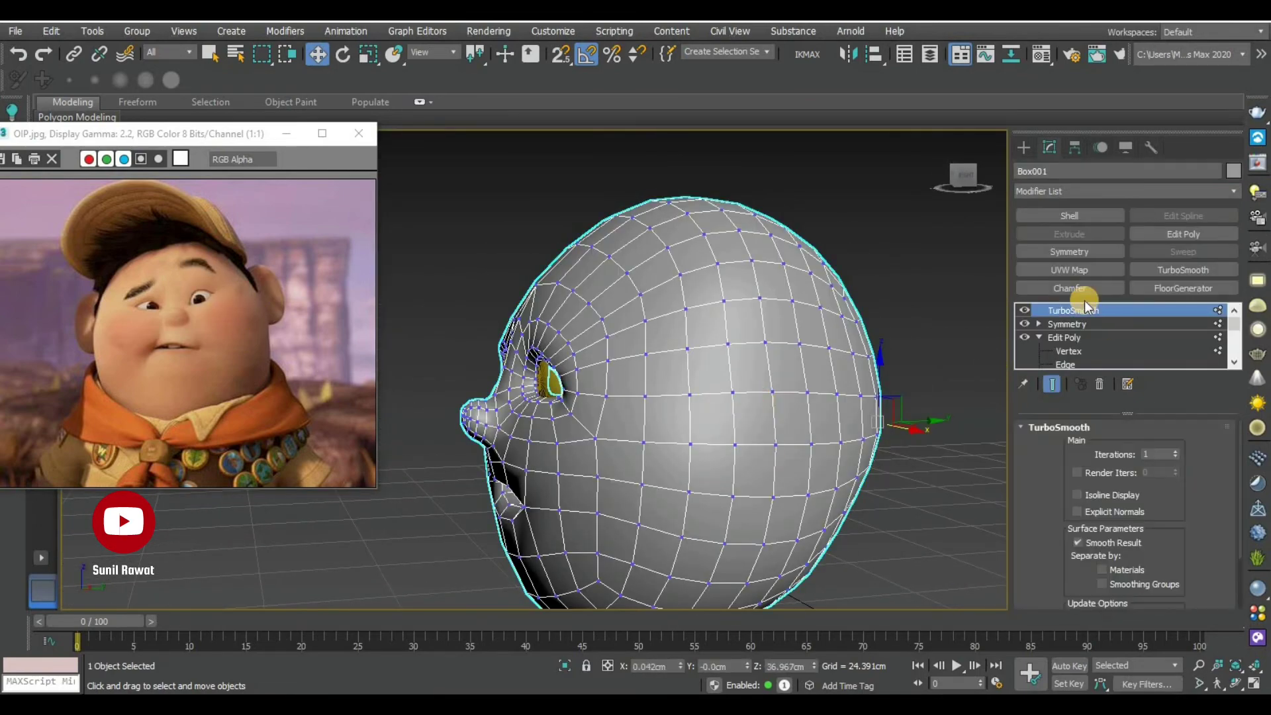
Hide TurboSmooth and, in the Front view at Vertex level, move an upper side vertex outward to widen the temple
left_click(1025, 313)
mouse_move(841, 406)
middle_mouse_down("alt")
mouse_move(880, 321)
mouse_move(896, 326)
mouse_move(907, 245)
middle_mouse_up("alt")
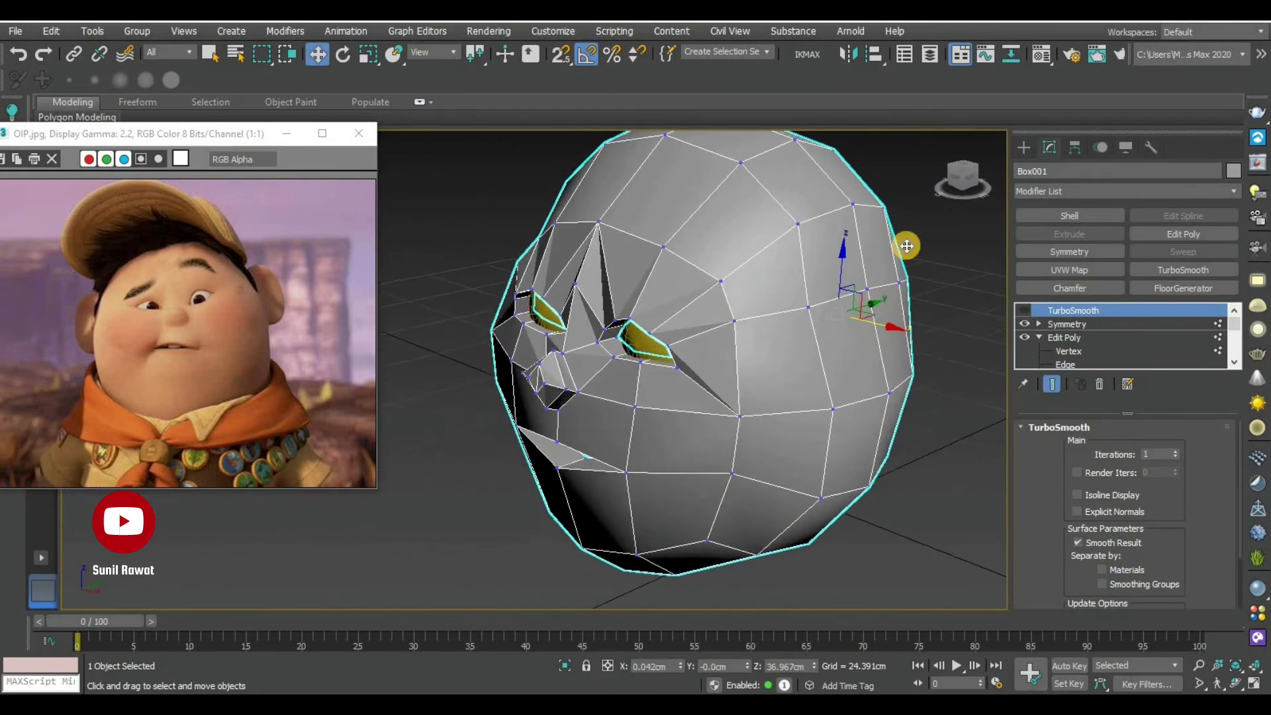
key("alt+w")
key("alt+w")
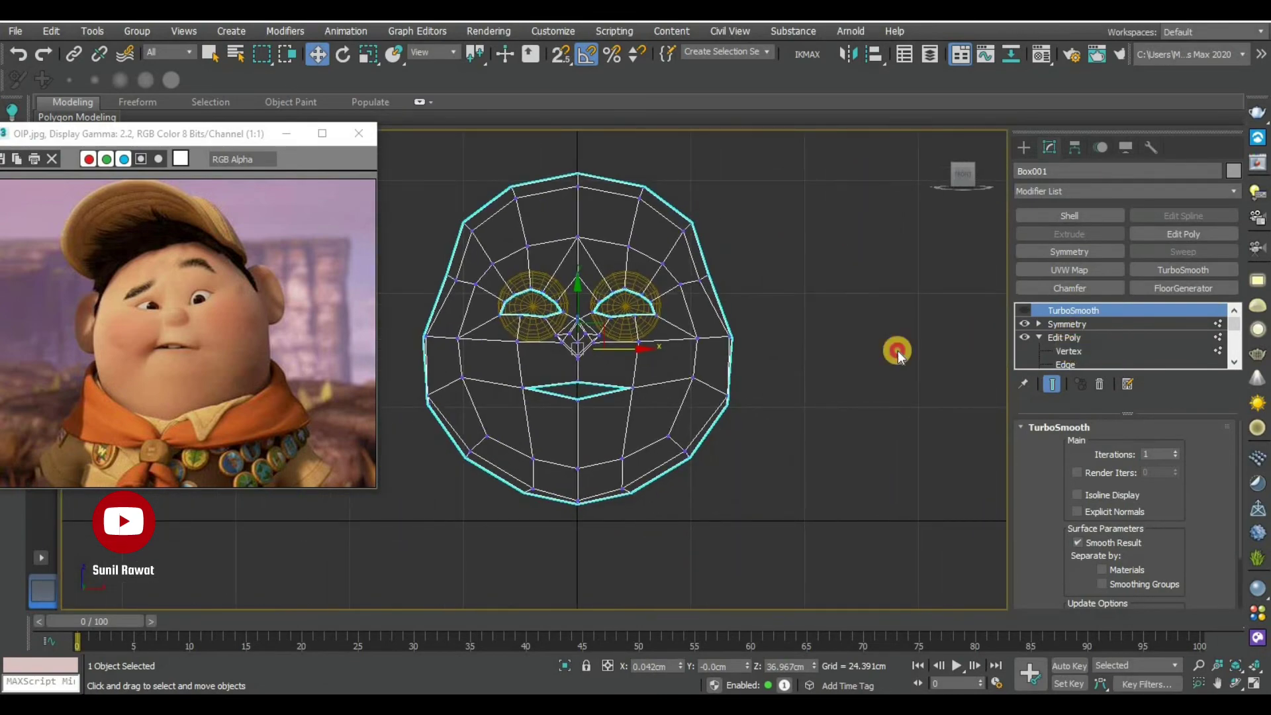
key("1")
scroll(715, 292, "up", 4)
left_click(721, 287)
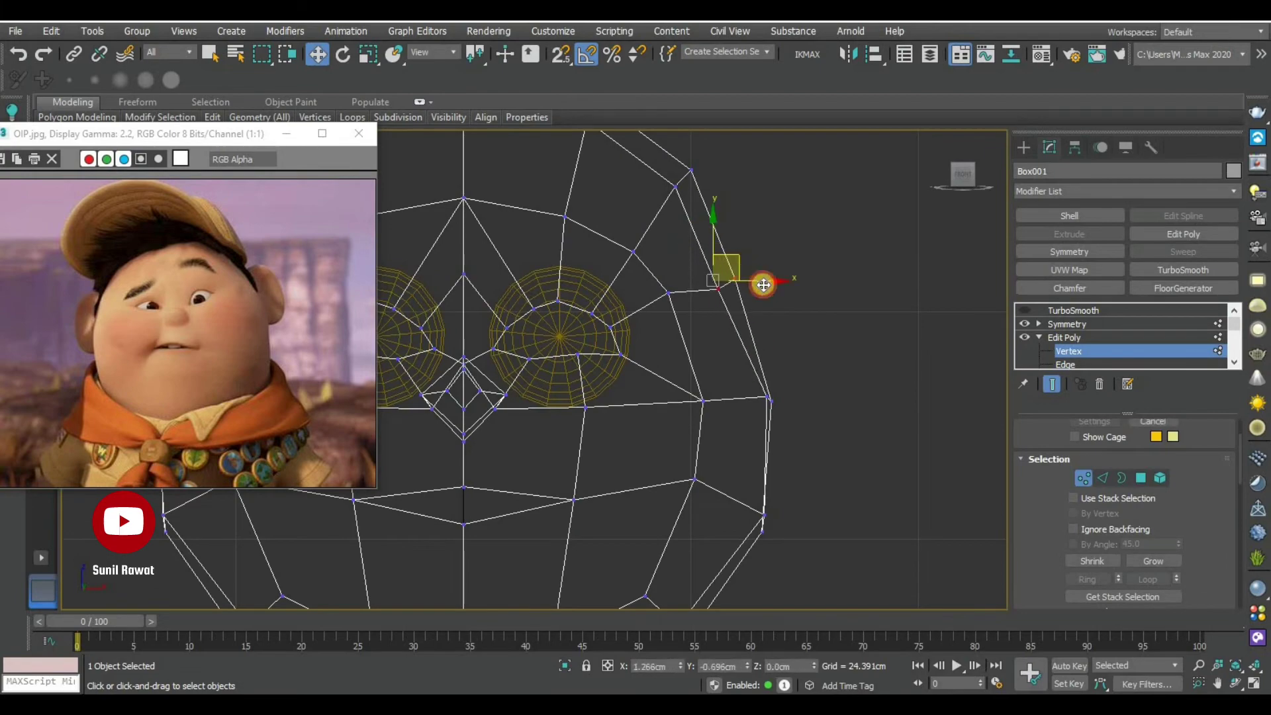
left_click_drag(764, 285, 788, 286)
scroll(728, 344, "down", 5)
scroll(735, 411, "up", 2)
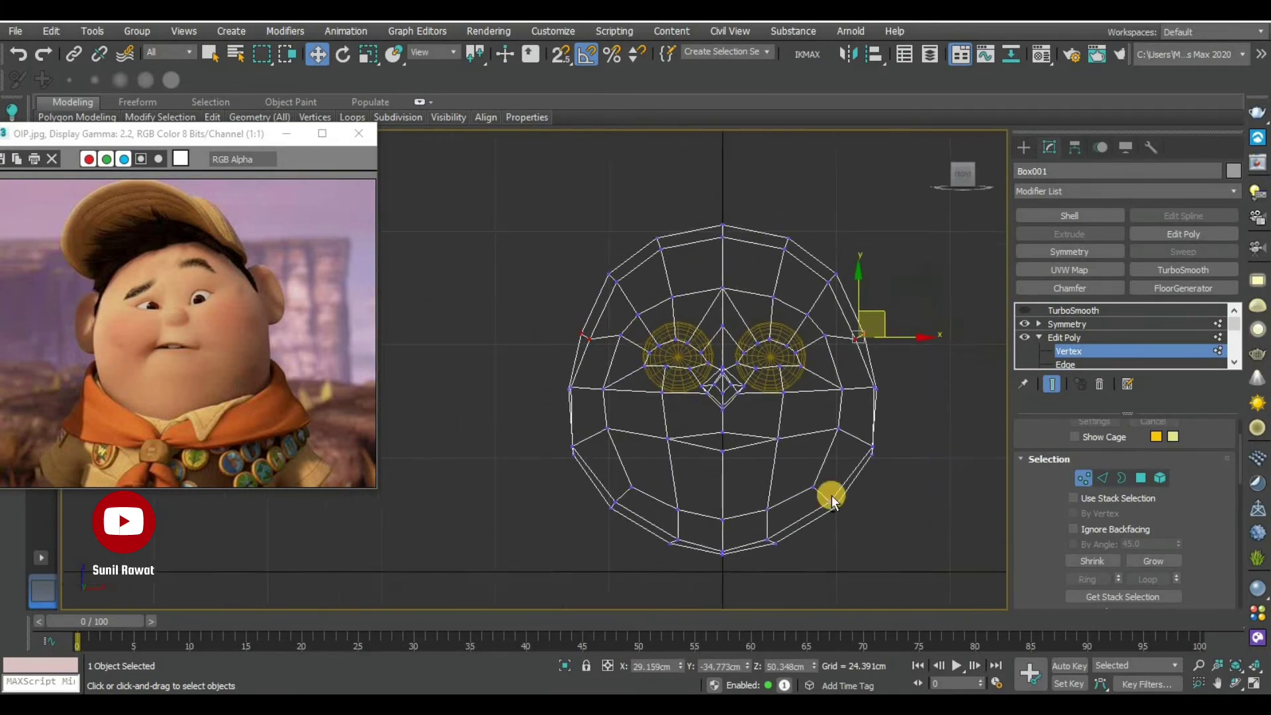
key("alt+w")
key("alt+w")
middle_click_drag(786, 450, 776, 398, "alt")
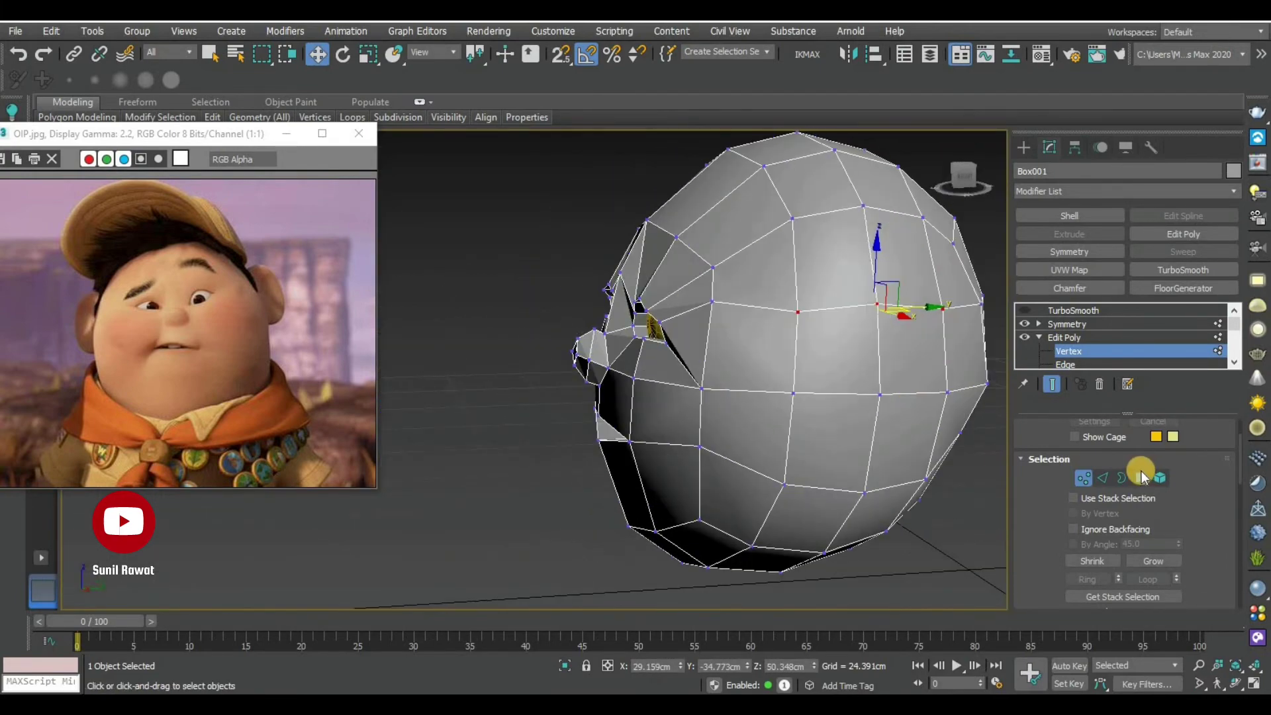
At Polygon level, select several faces on the side of the head
left_click(1140, 474)
left_click(920, 361)
left_click(903, 424, "ctrl")
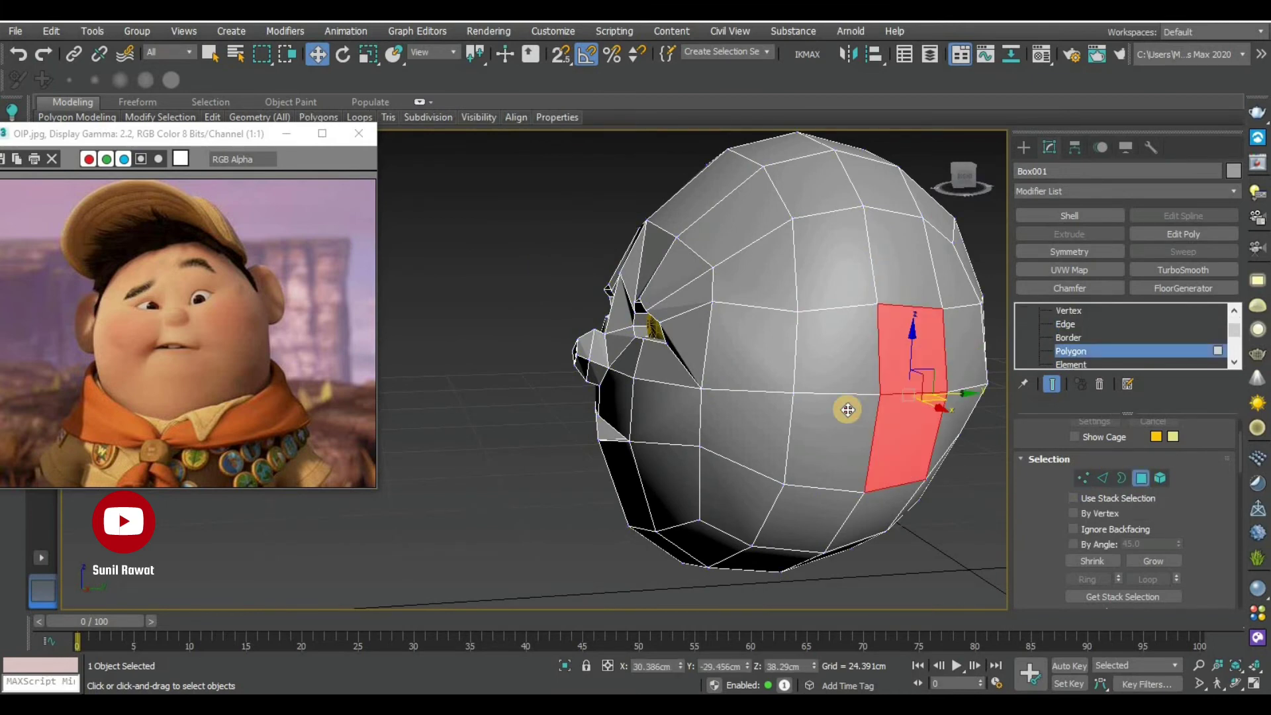
left_click(845, 414, "ctrl")
scroll(906, 411, "down", 2)
mouse_move(834, 369)
middle_mouse_down("alt")
mouse_move(907, 372)
mouse_move(783, 306)
middle_mouse_up("alt")
Reselect the temple-side faces for the ear and inset them slightly outward
left_click(920, 422)
left_click(755, 291)
left_click(704, 337, "ctrl")
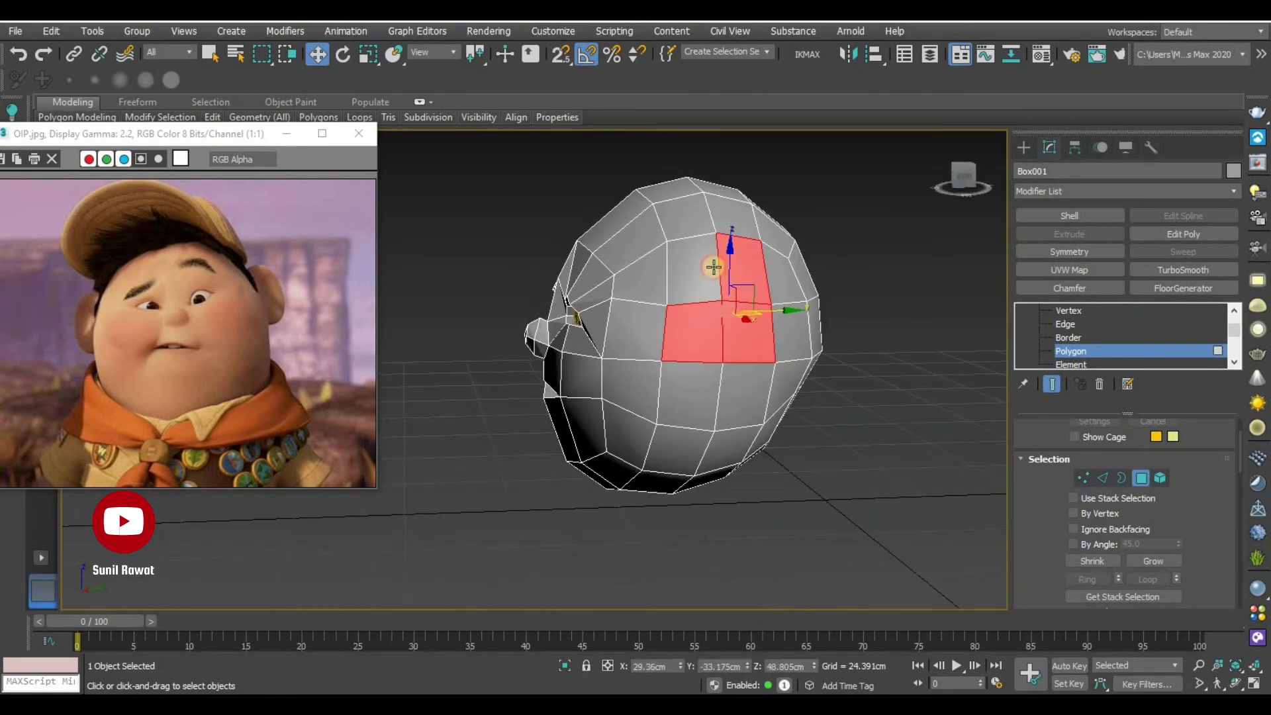
scroll(1079, 523, "down", 3)
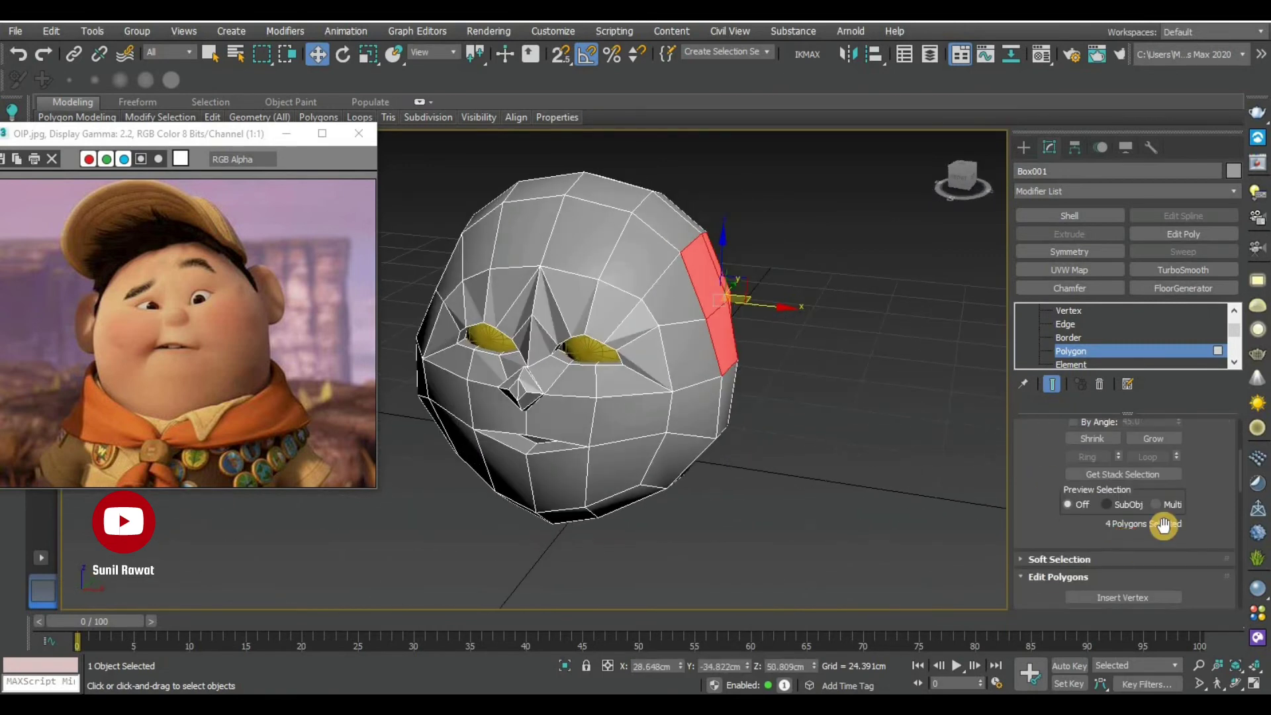
scroll(1175, 528, "down", 2)
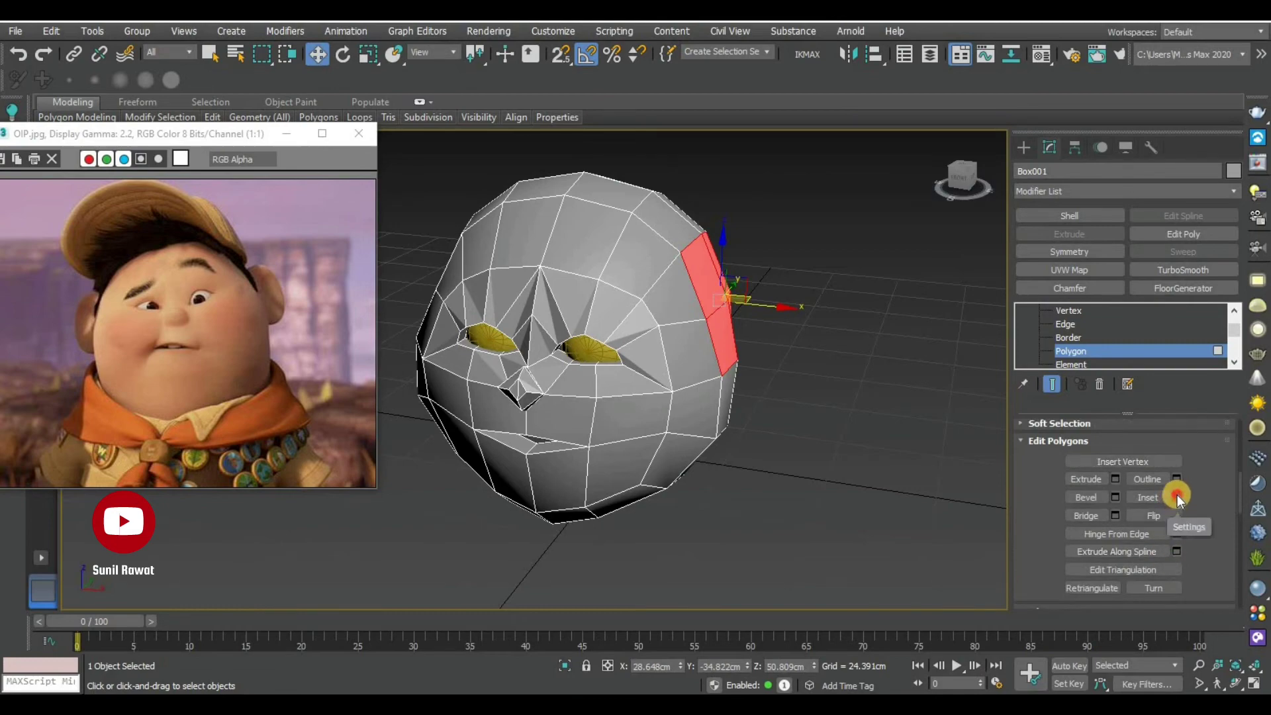
left_click(1177, 496)
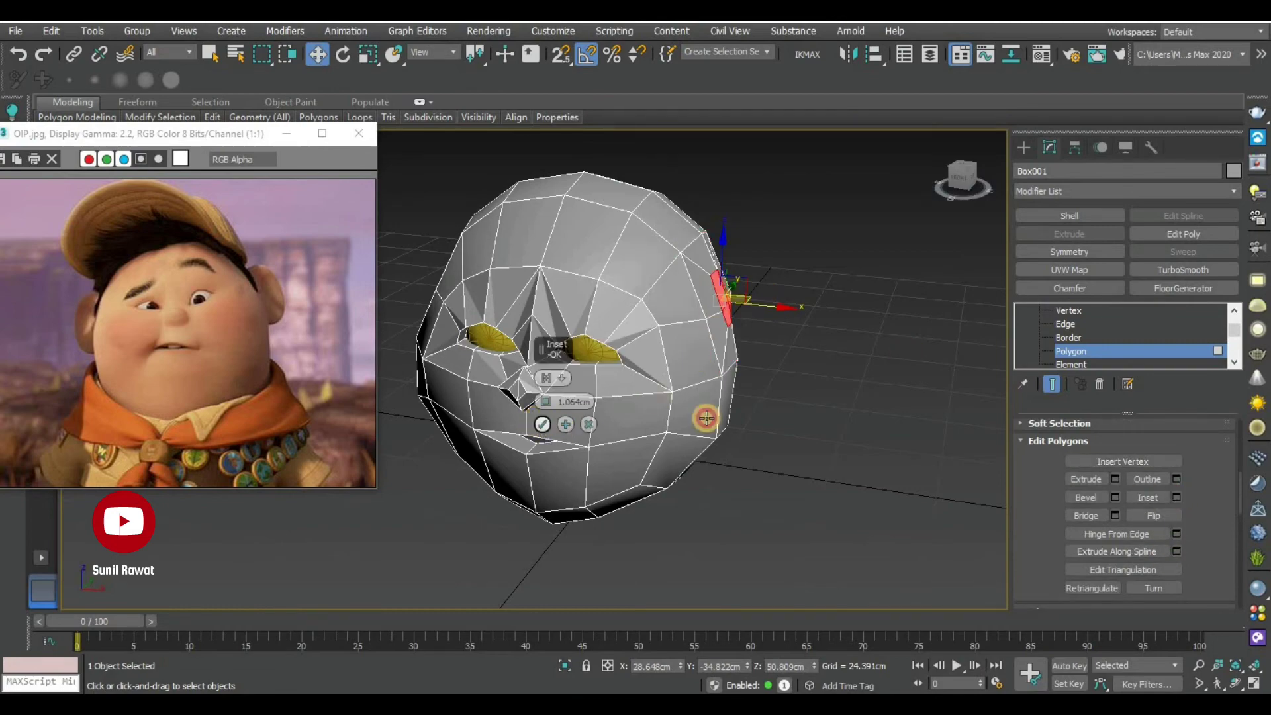
mouse_move(706, 417)
middle_mouse_down("alt")
mouse_move(714, 361)
mouse_move(766, 429)
mouse_move(792, 426)
mouse_move(770, 374)
middle_mouse_up("alt")
scroll(742, 383, "up", 3)
scroll(754, 396, "up", 3)
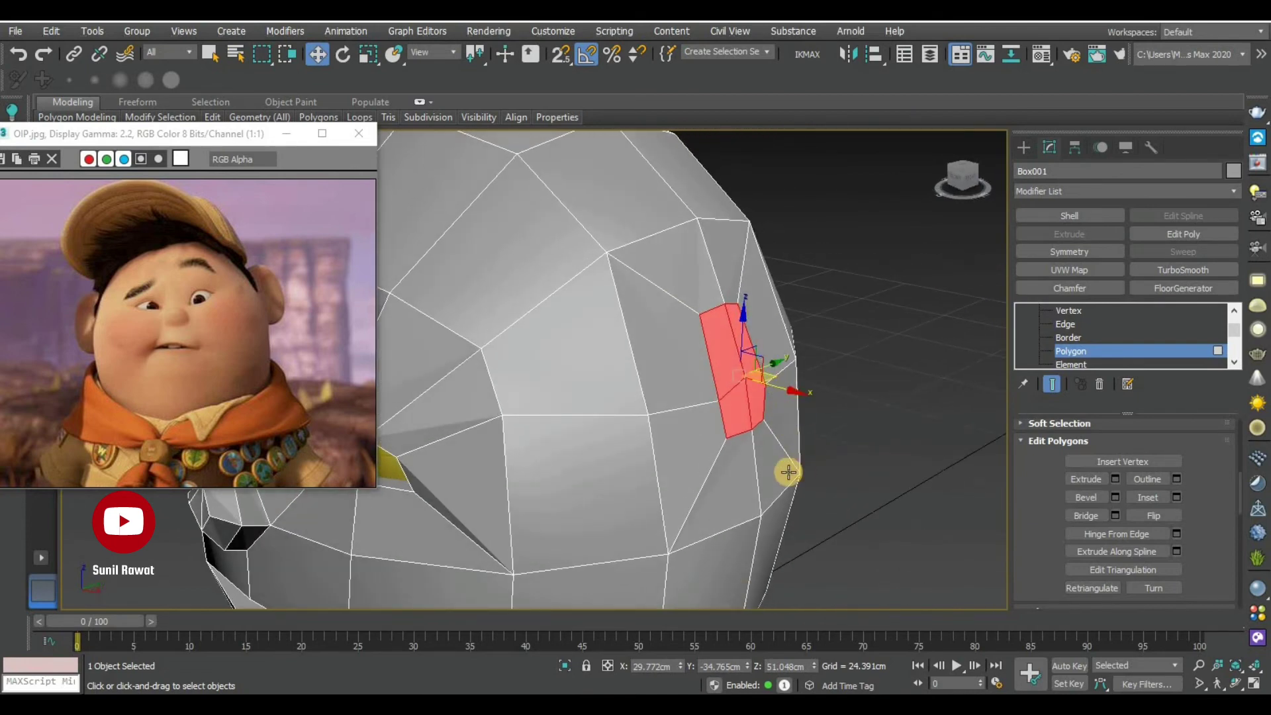
key("alt+w")
key("alt+w")
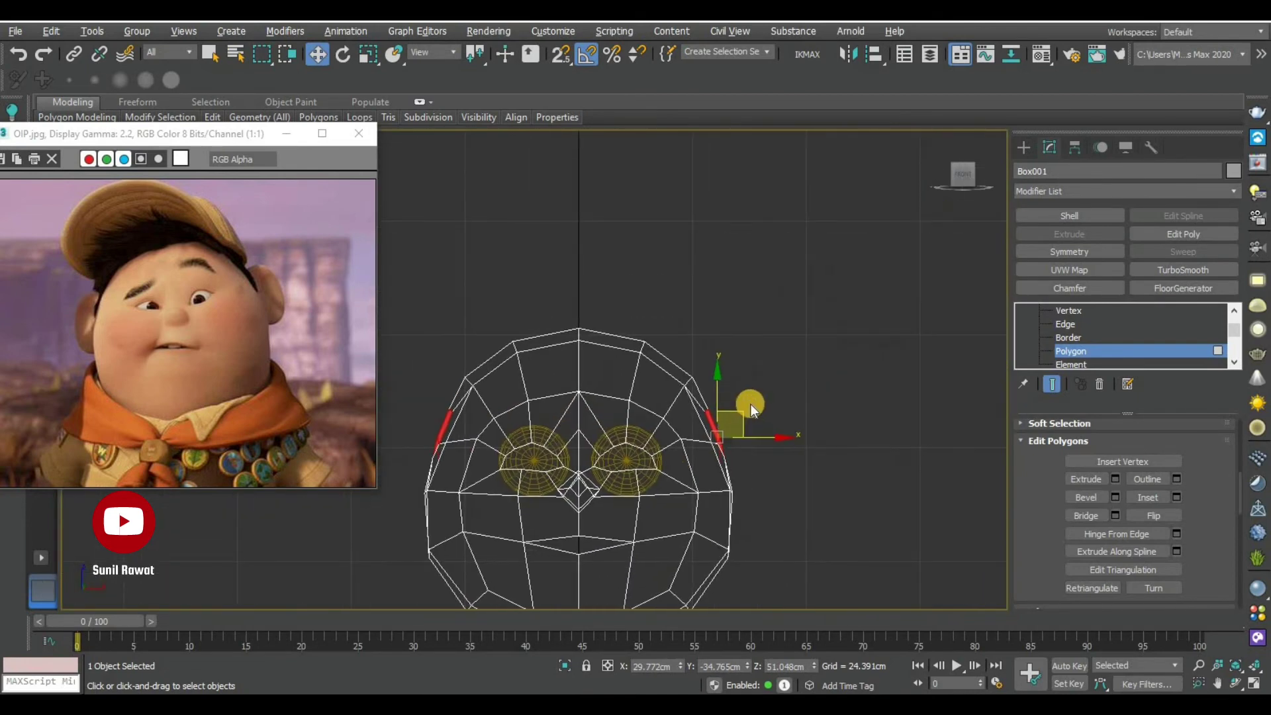
Move the ear polygons up and outward, then scale them narrower
left_click_drag(736, 412, 755, 390)
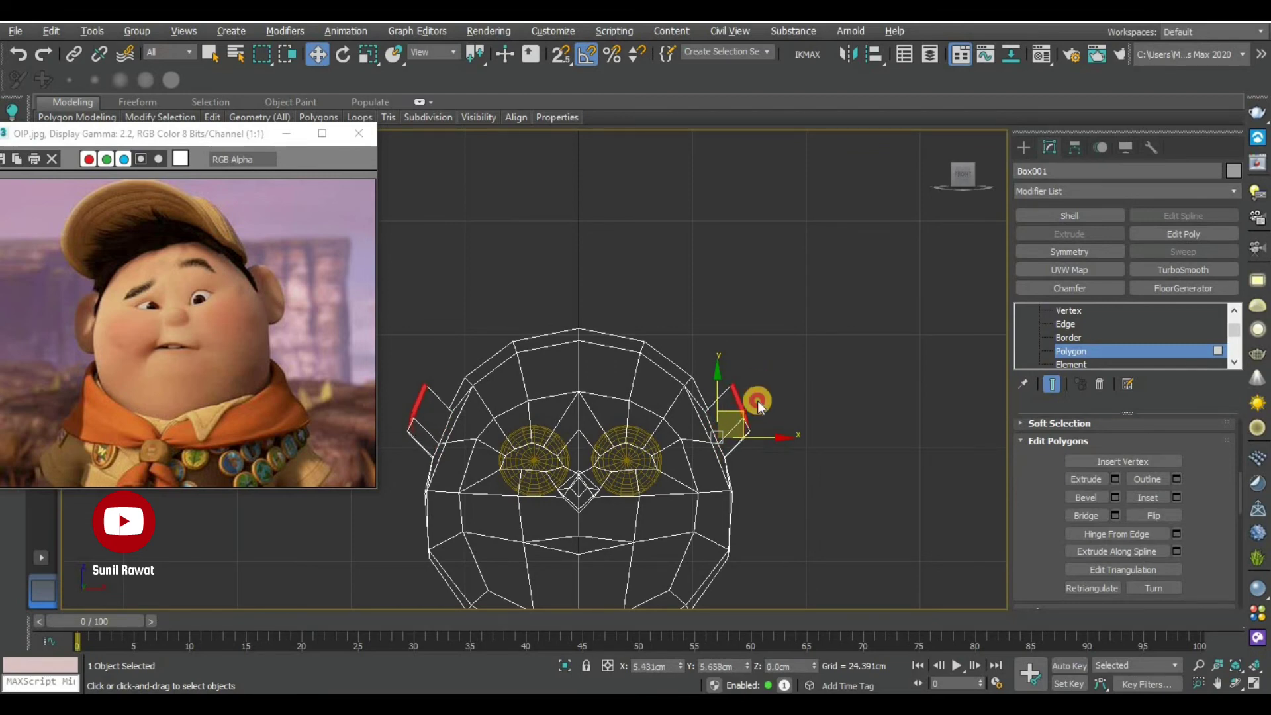
left_click_drag(759, 405, 751, 444)
key("r")
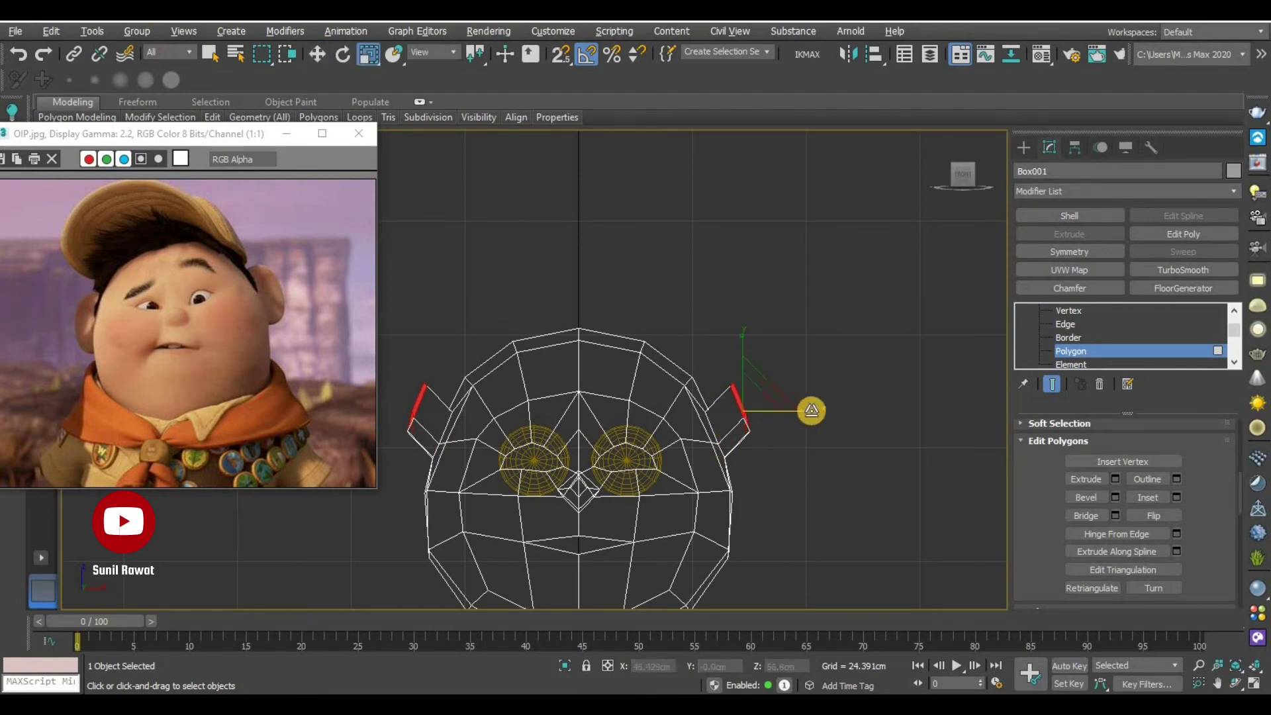
left_click_drag(809, 408, 753, 412)
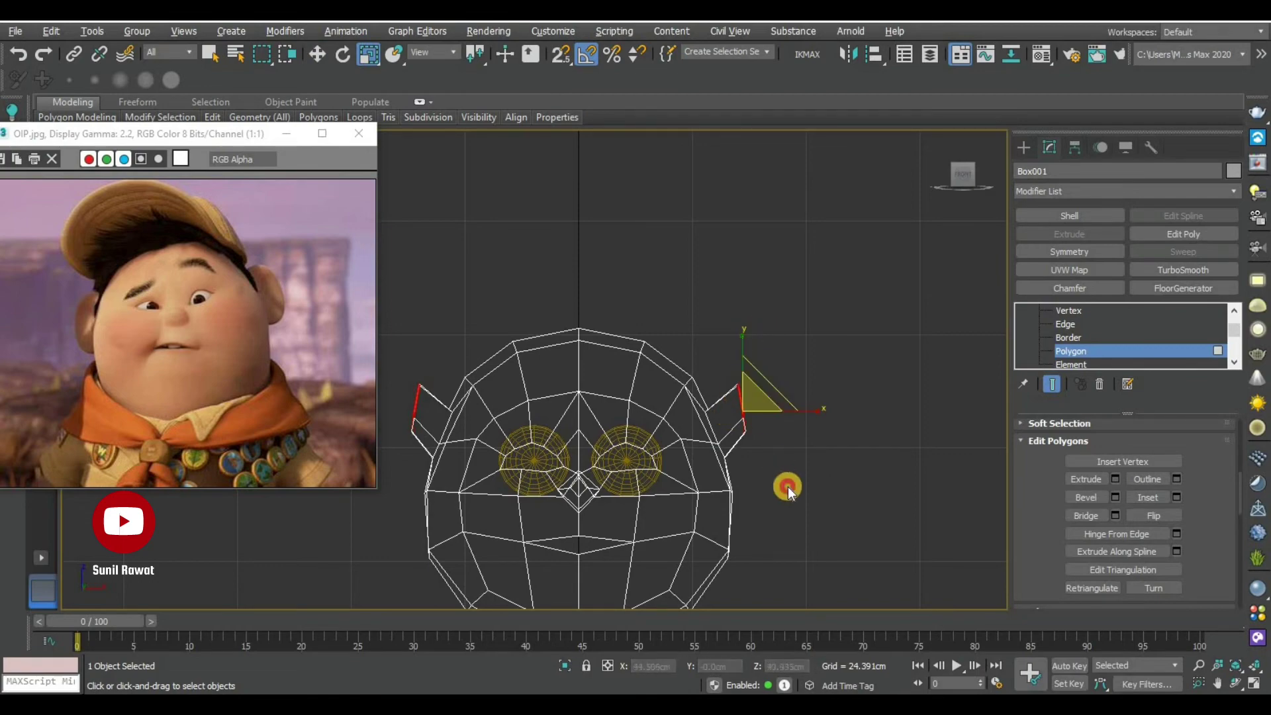
key("alt+w")
key("alt+w")
scroll(738, 477, "up", 5)
scroll(644, 472, "down", 4)
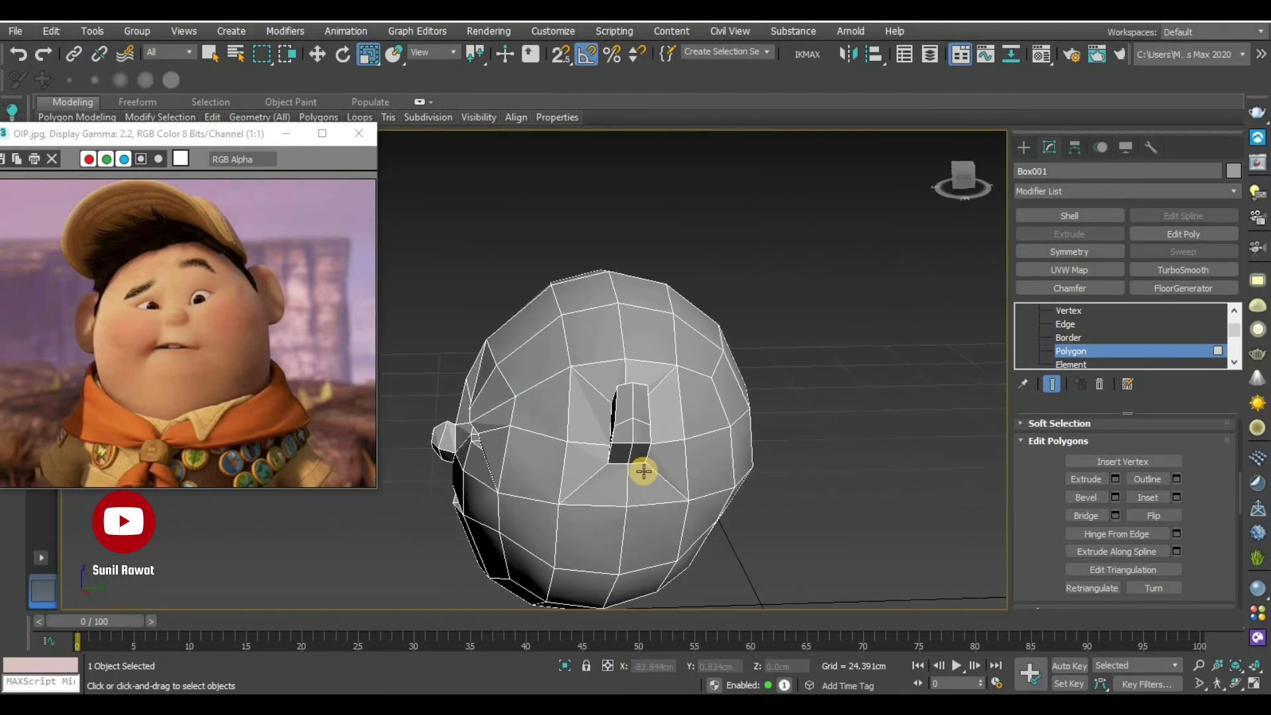
middle_click_drag(644, 472, 763, 420, "alt")
scroll(762, 437, "up", 4)
scroll(761, 448, "up", 2)
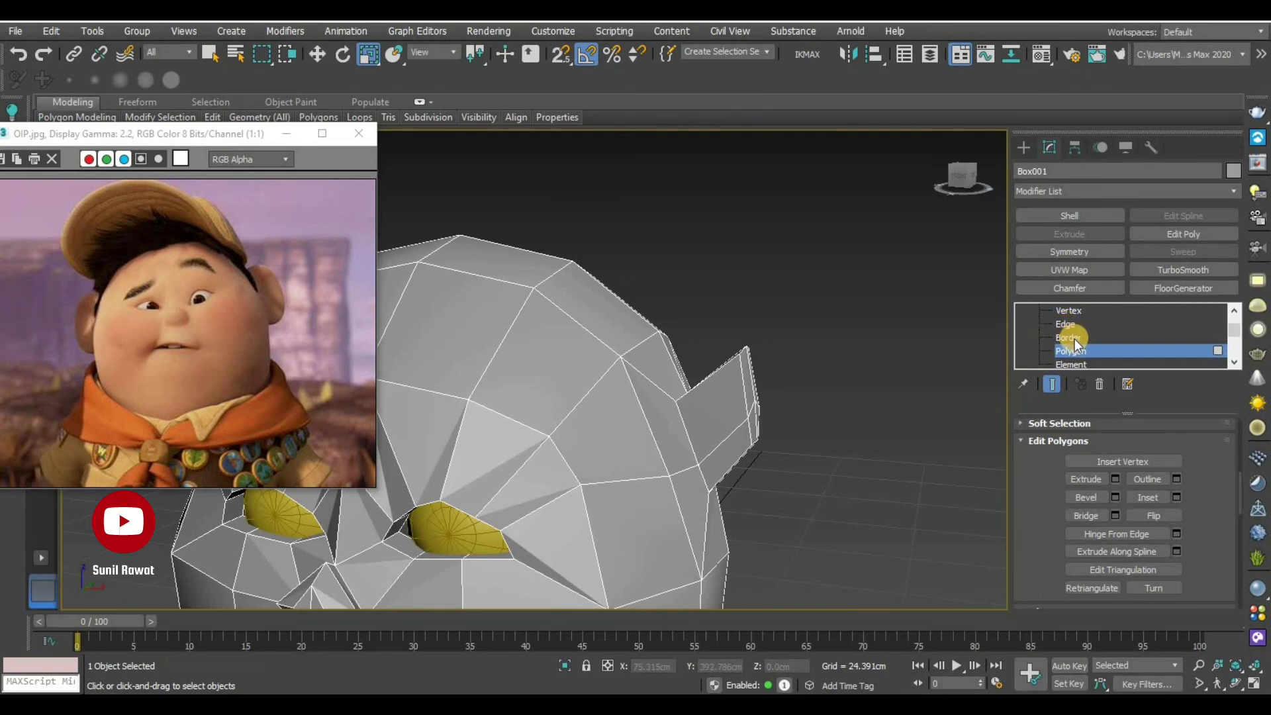
At Vertex level in the maximized Front view, pull ear vertices downward and outward
left_click(1069, 312)
key("alt+w")
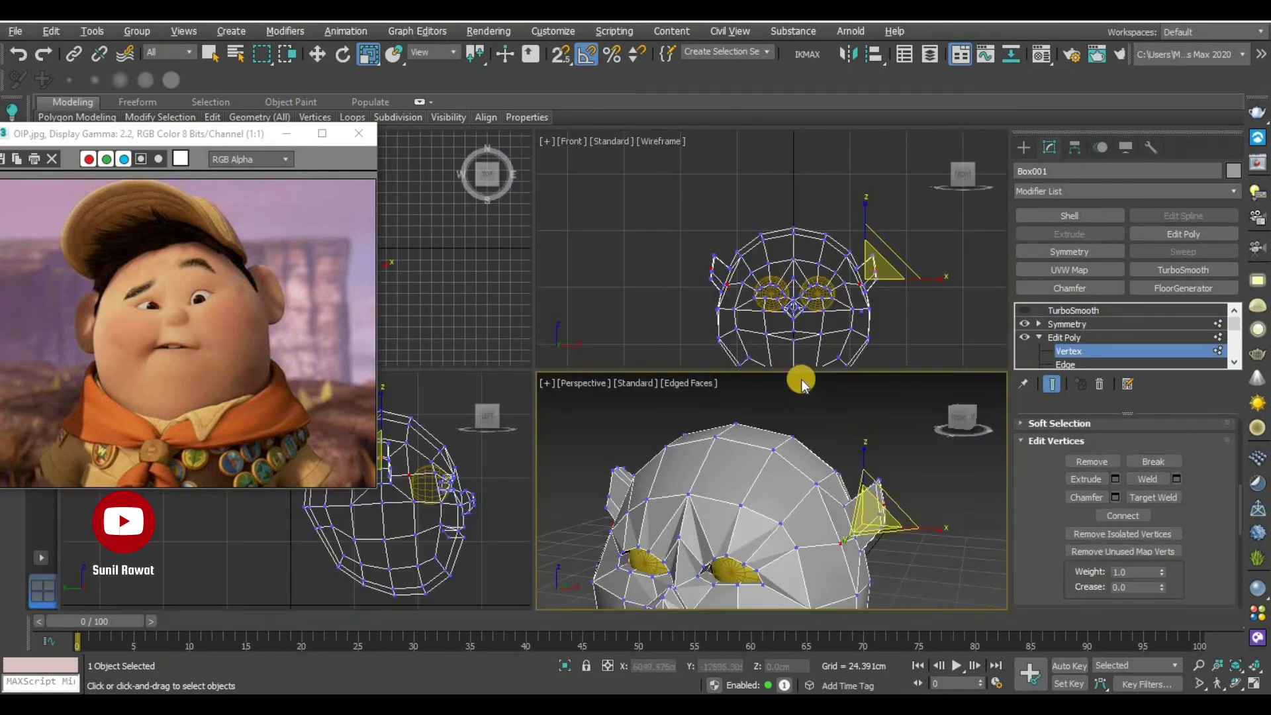
key("alt+w")
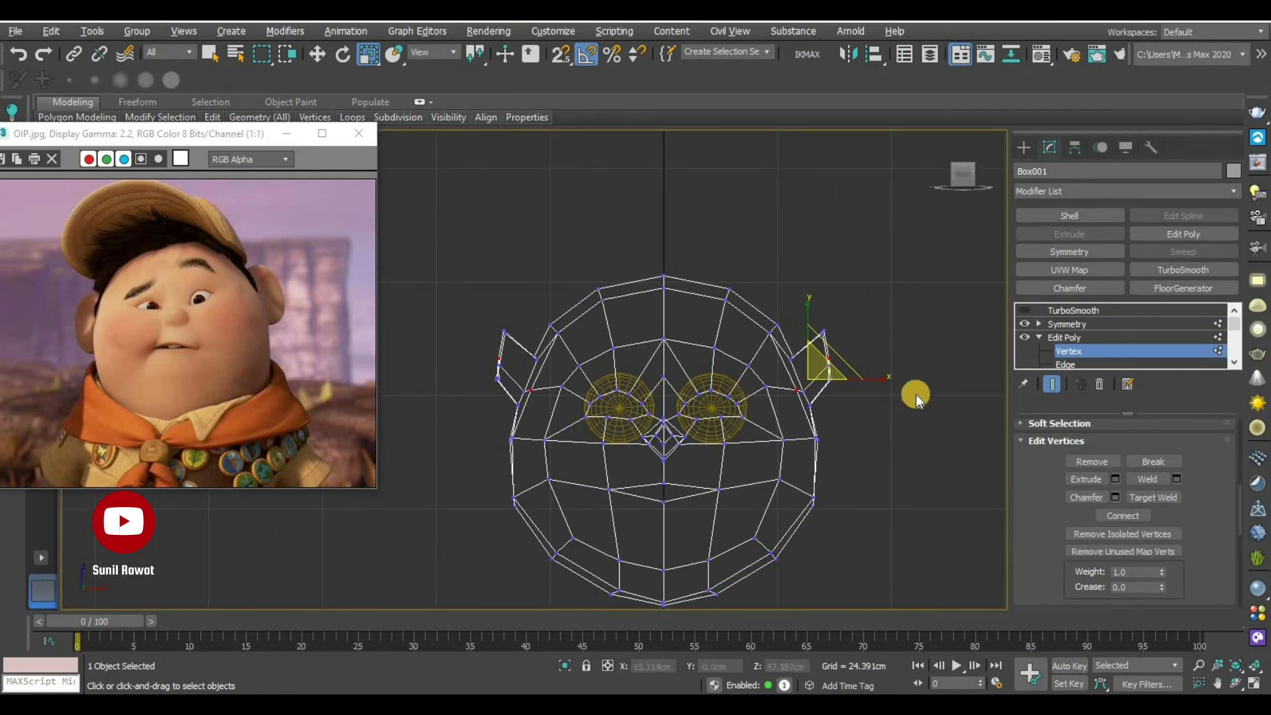
scroll(832, 389, "up", 1)
scroll(841, 411, "up", 1)
scroll(836, 404, "up", 1)
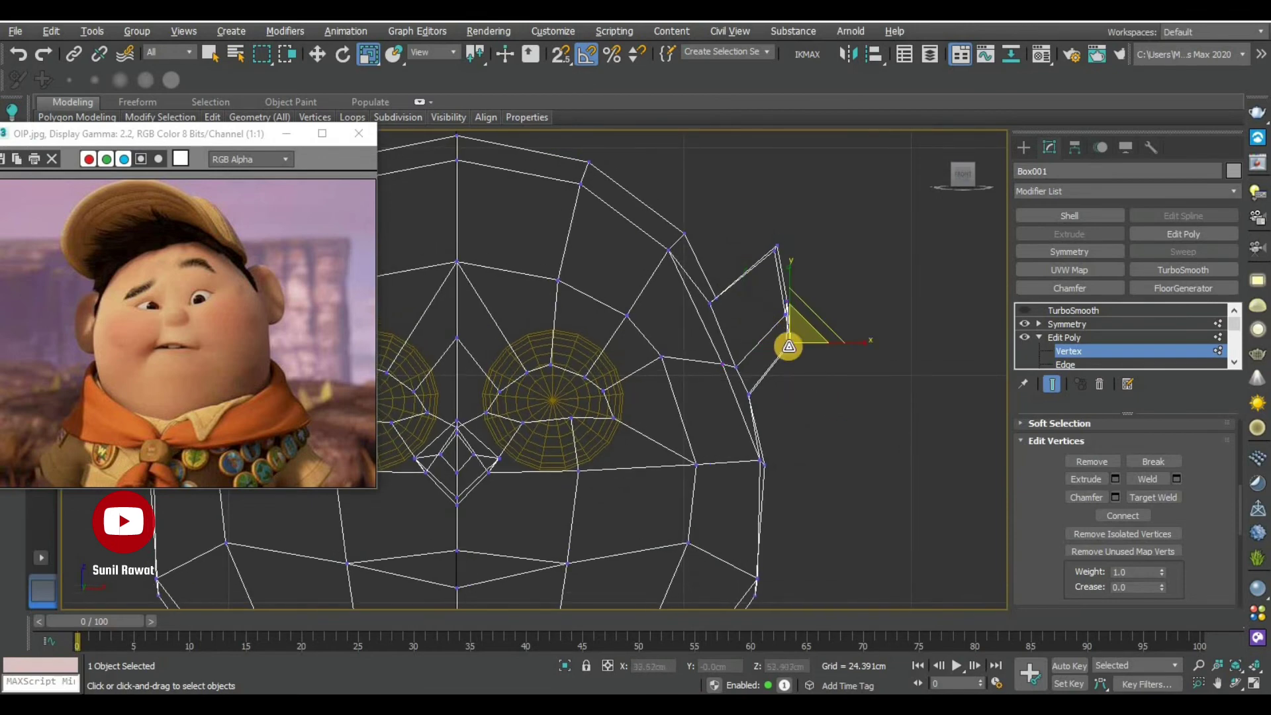
key("w")
left_click_drag(822, 349, 829, 390)
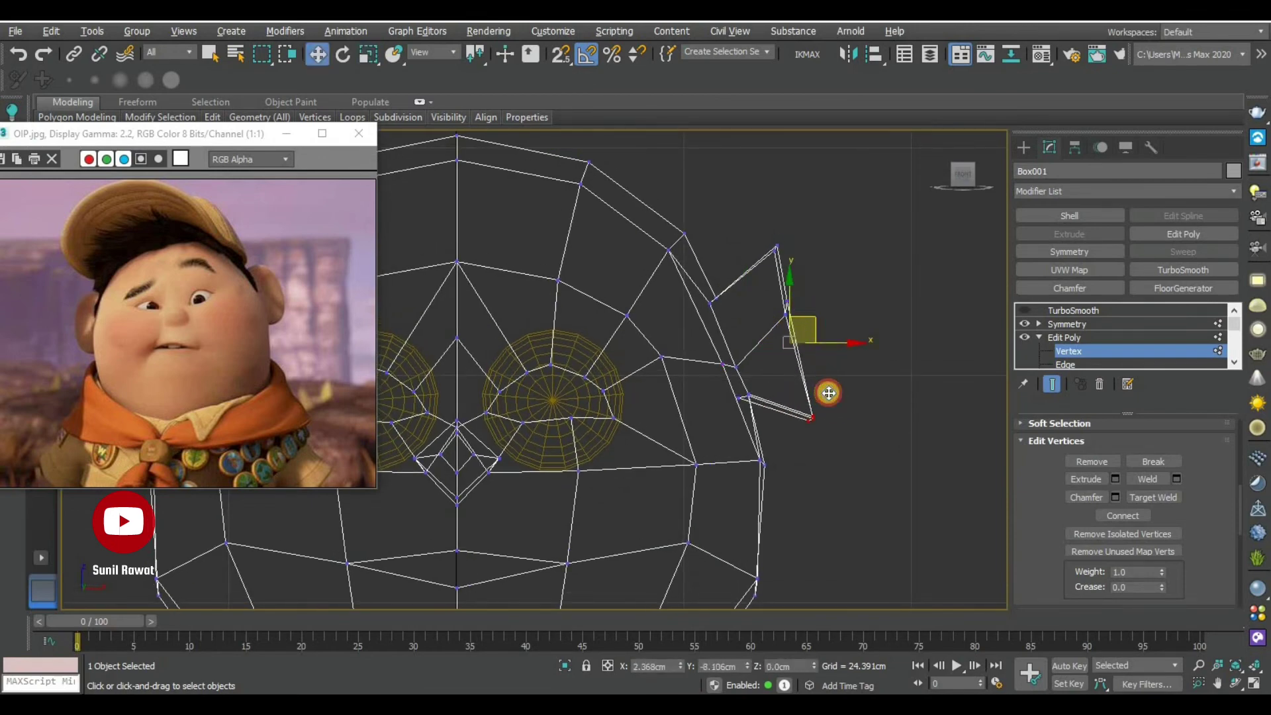
left_click_drag(804, 338, 853, 305)
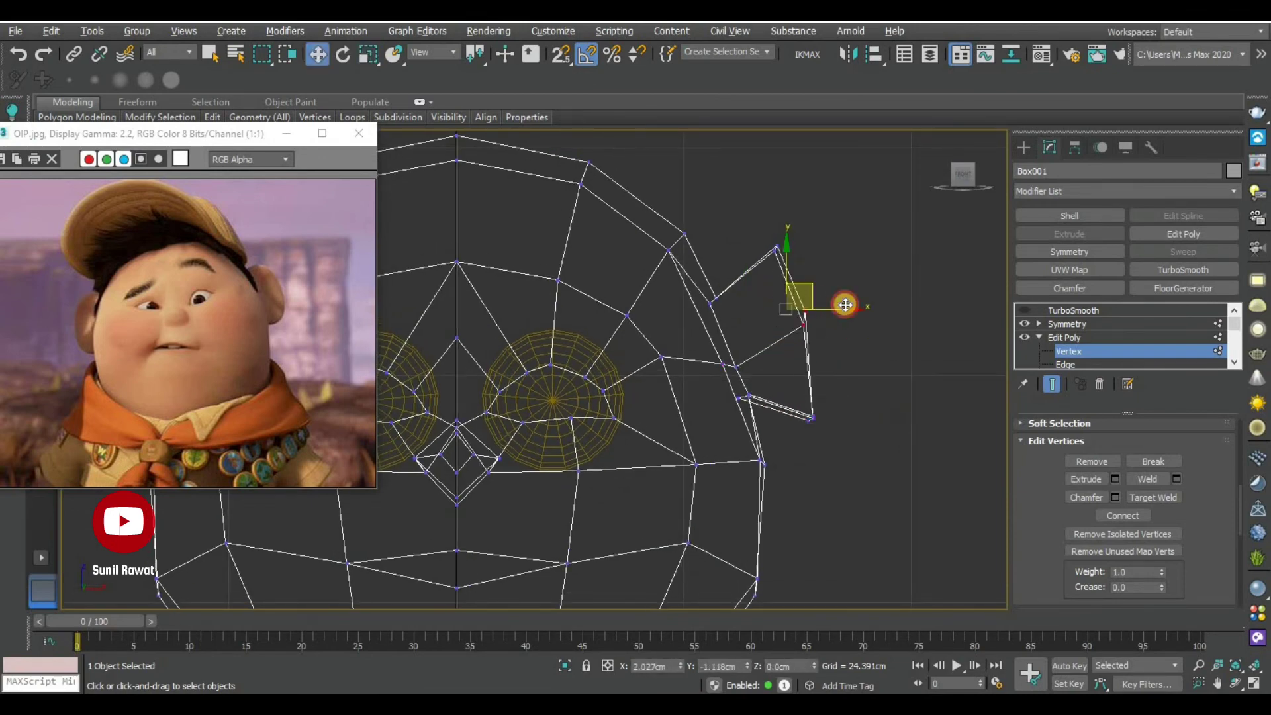
middle_click_drag(800, 403, 817, 429)
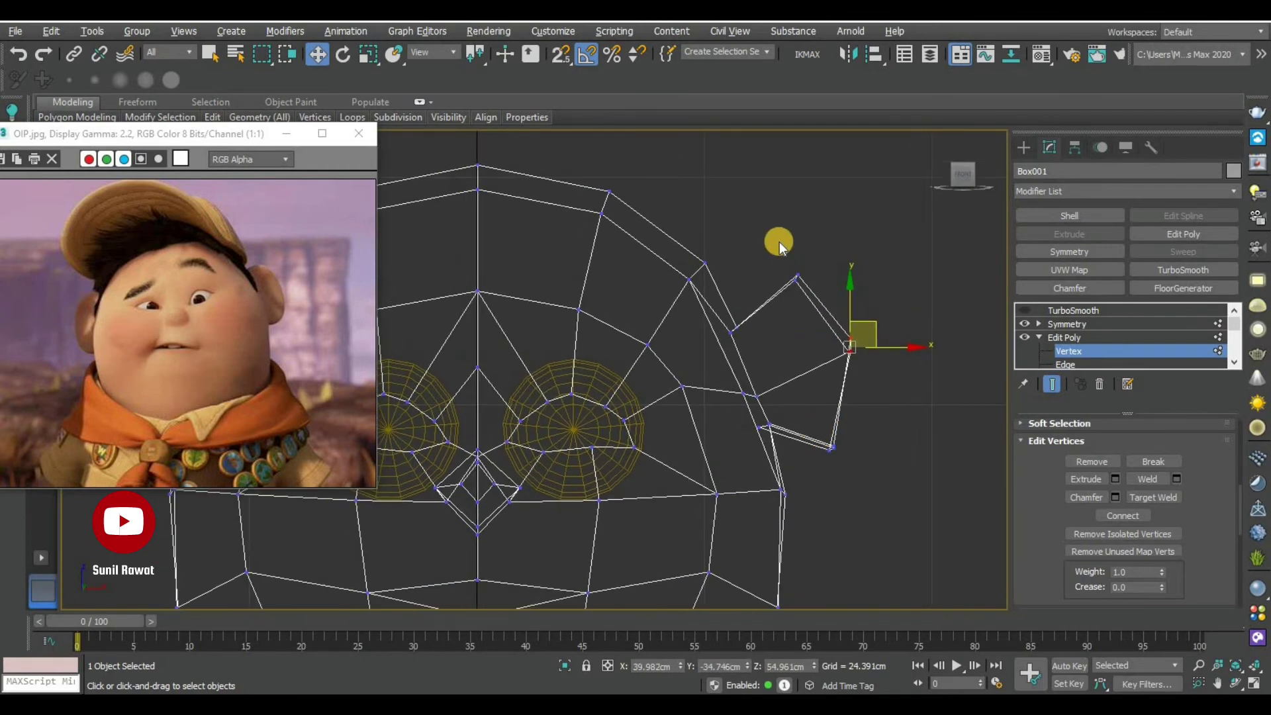
Adjust the top, lower and right ear vertices into a rounded ear outline
left_click_drag(808, 257, 799, 260)
middle_click_drag(815, 413, 810, 397)
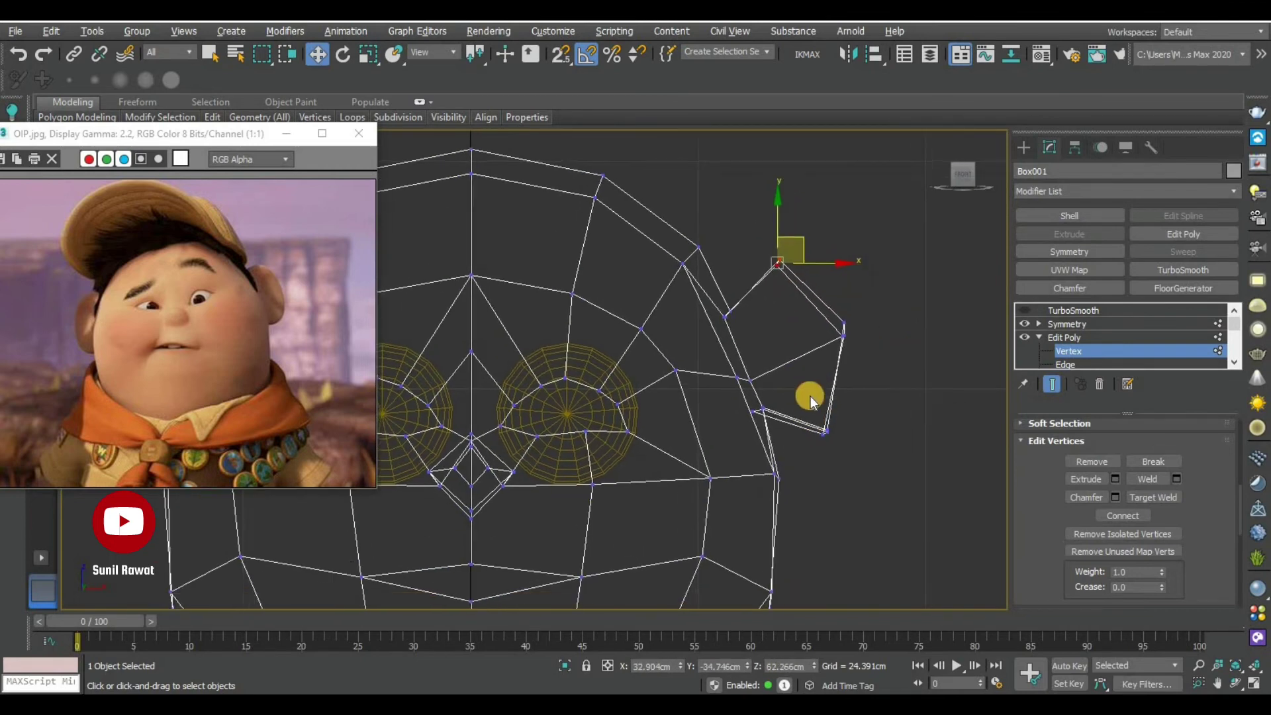
left_click(826, 430)
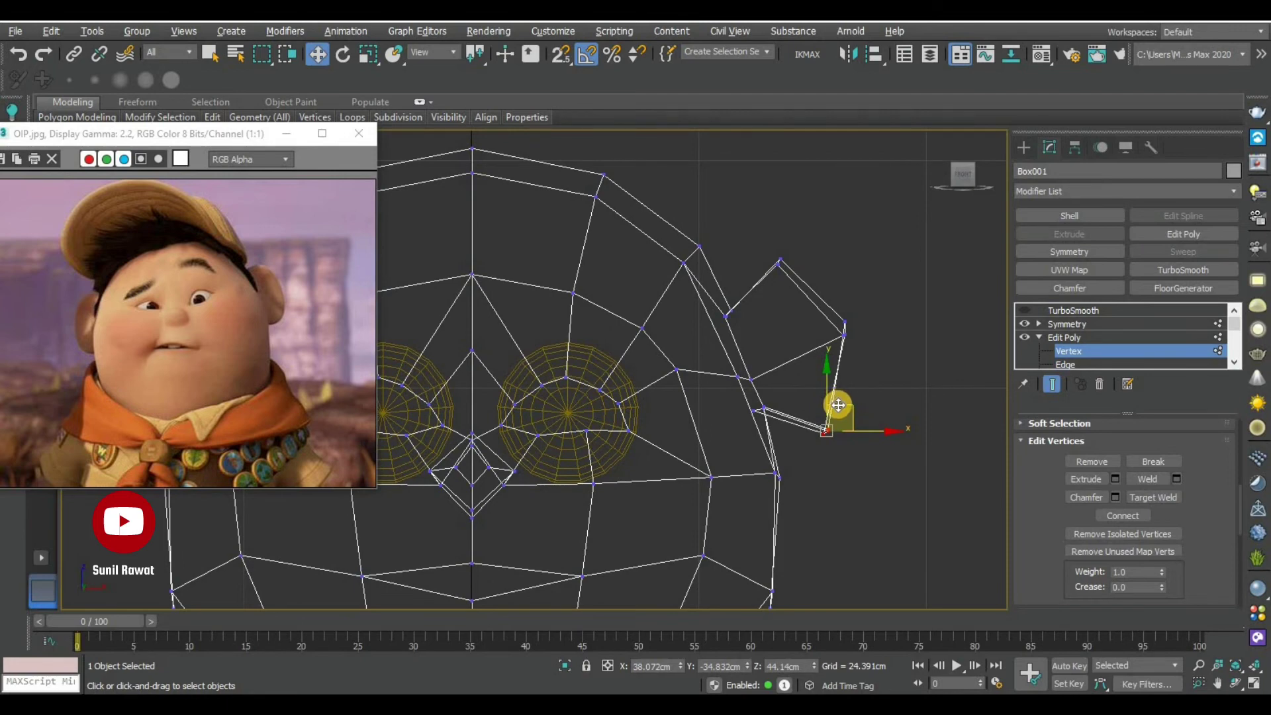
left_click_drag(773, 400, 794, 412)
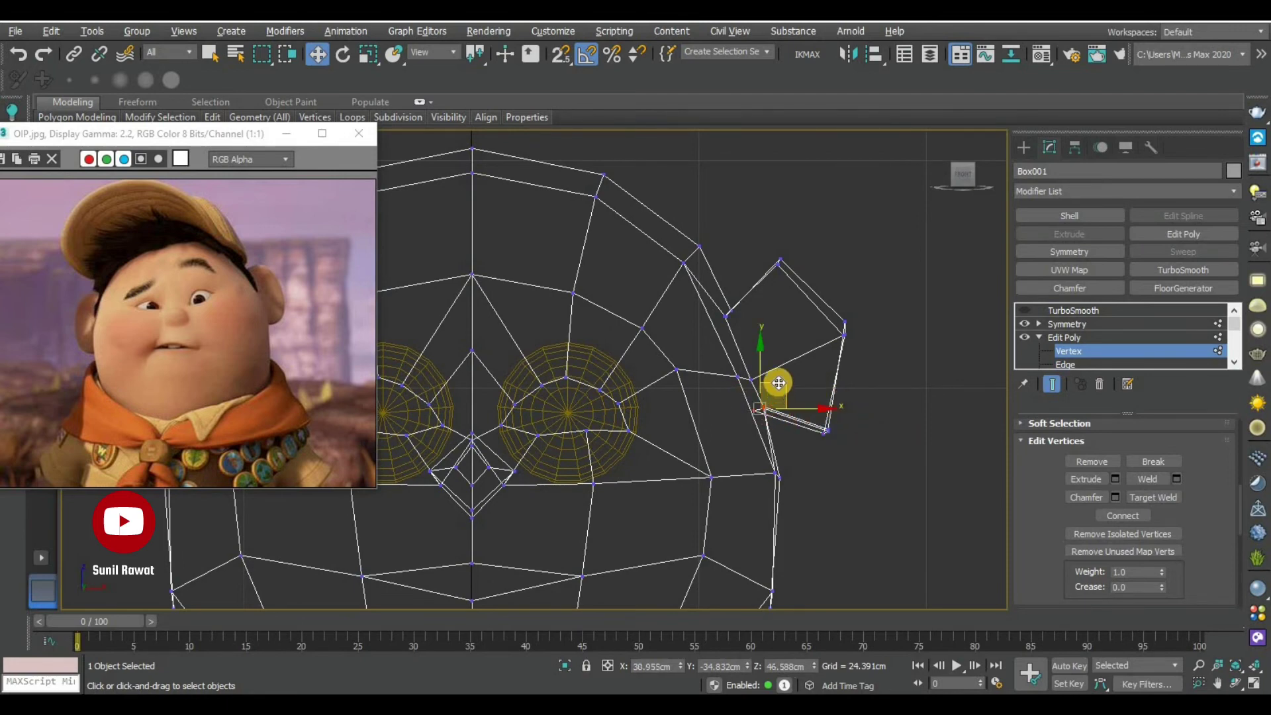
middle_click_drag(759, 219, 776, 243)
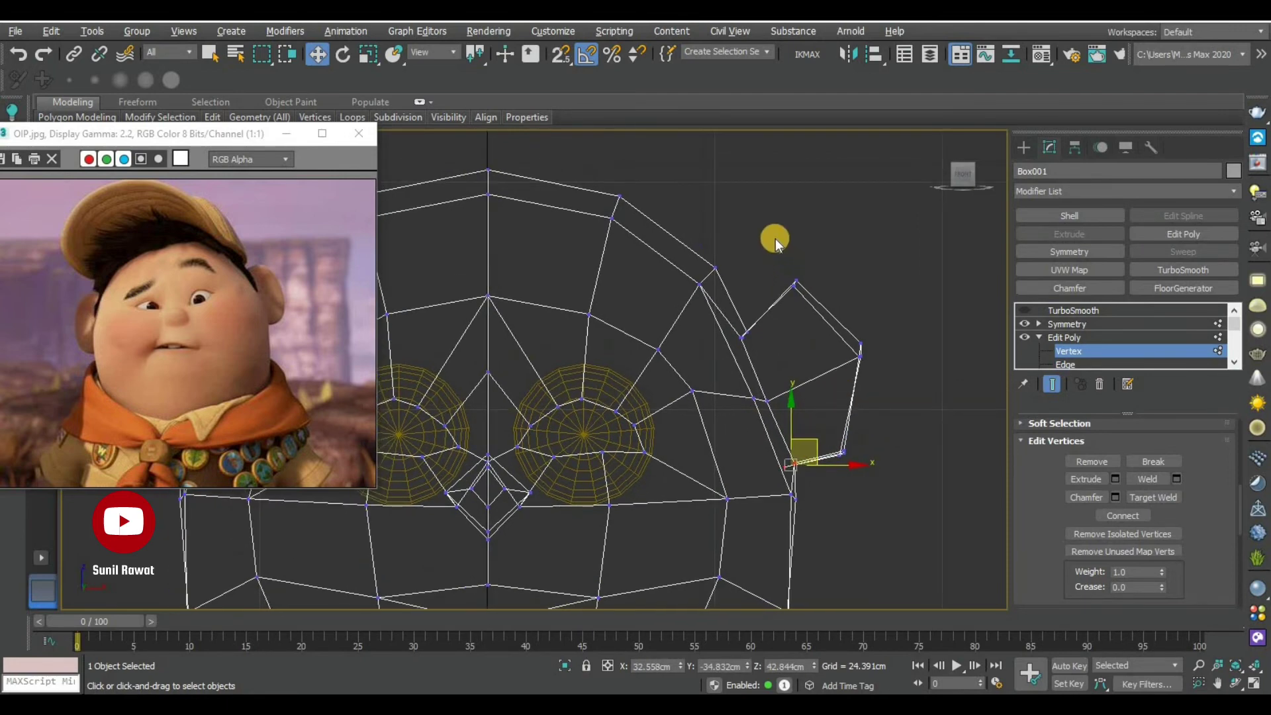
left_click(796, 283)
left_click_drag(803, 275, 782, 314)
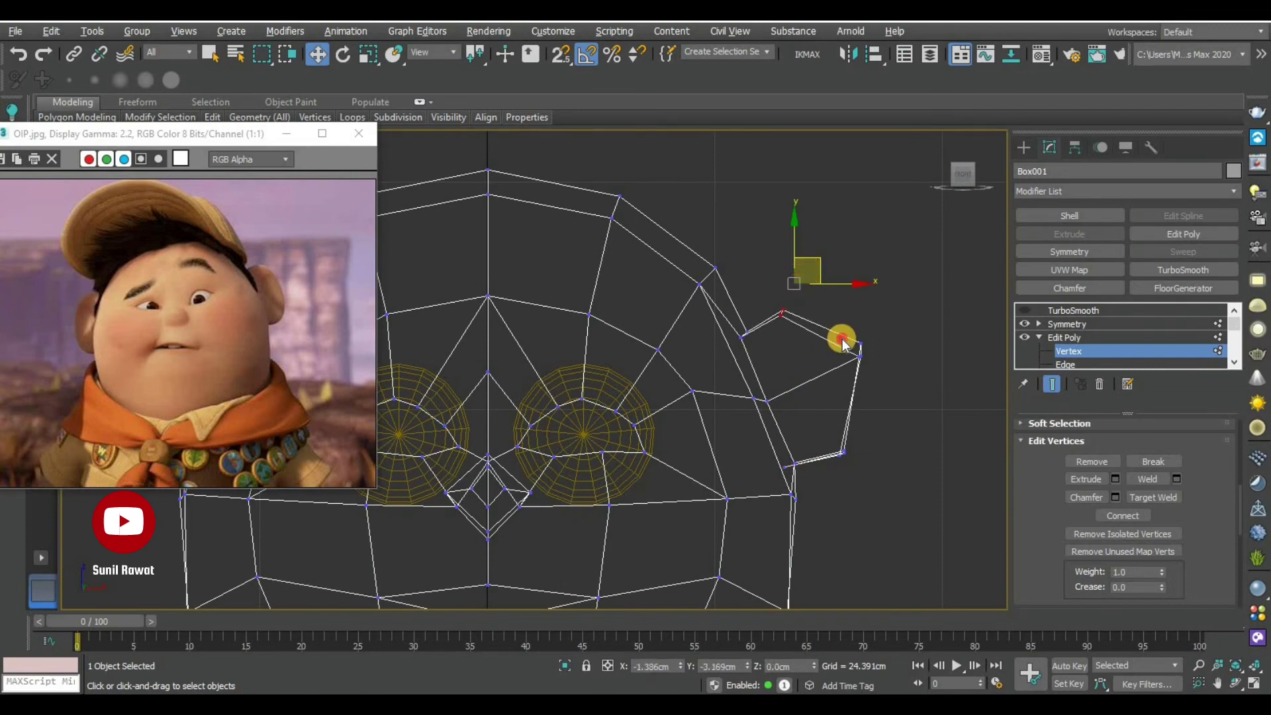
left_click(861, 345)
left_click_drag(874, 339, 859, 356)
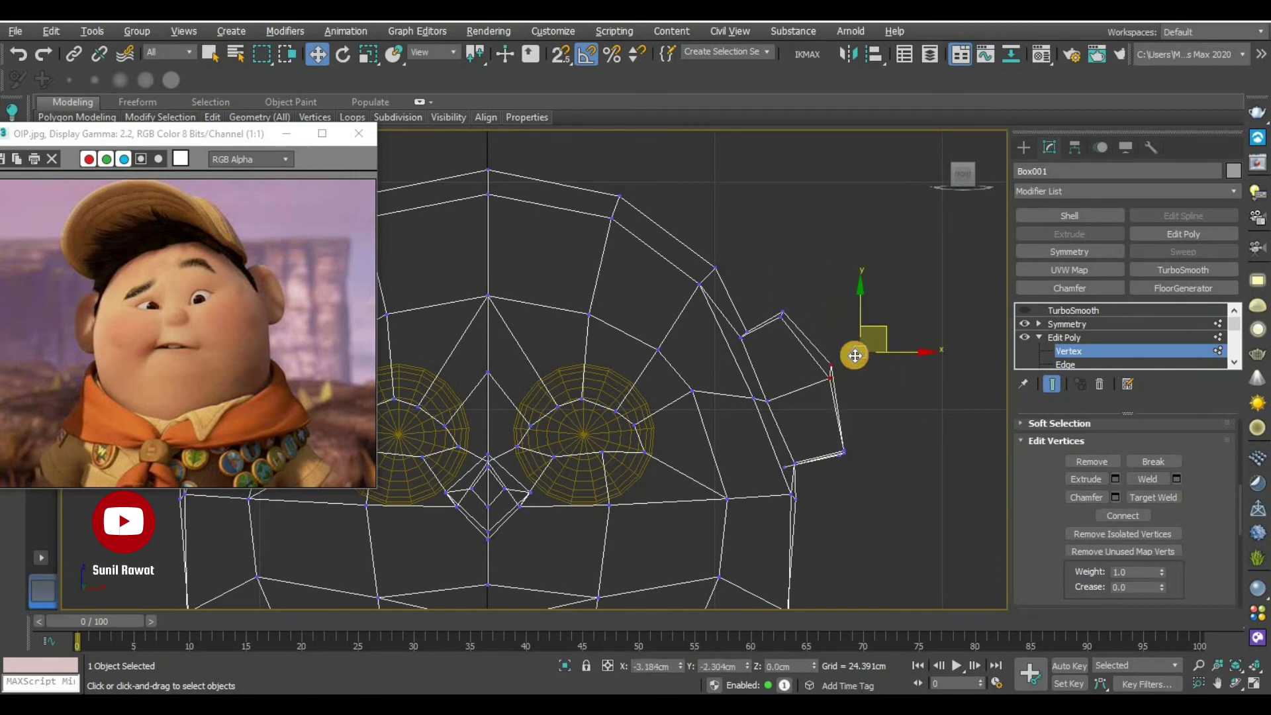
left_click(831, 373)
left_click(843, 452)
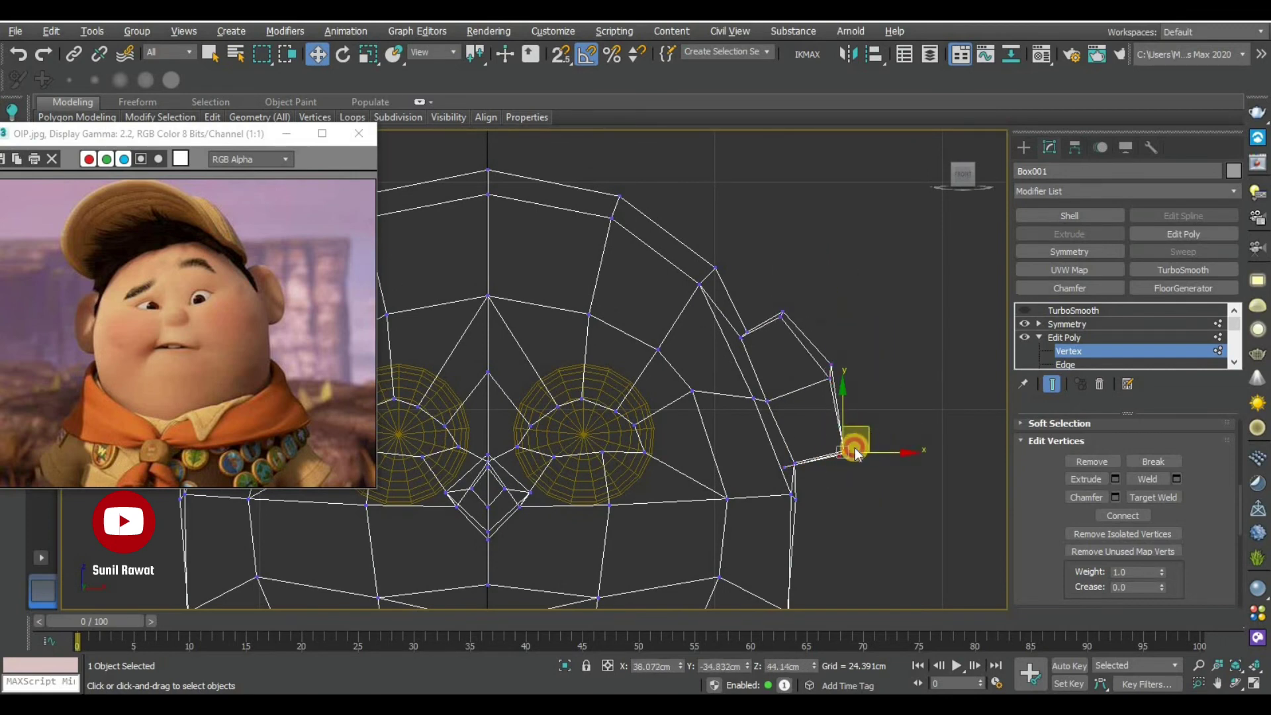
left_click(869, 522)
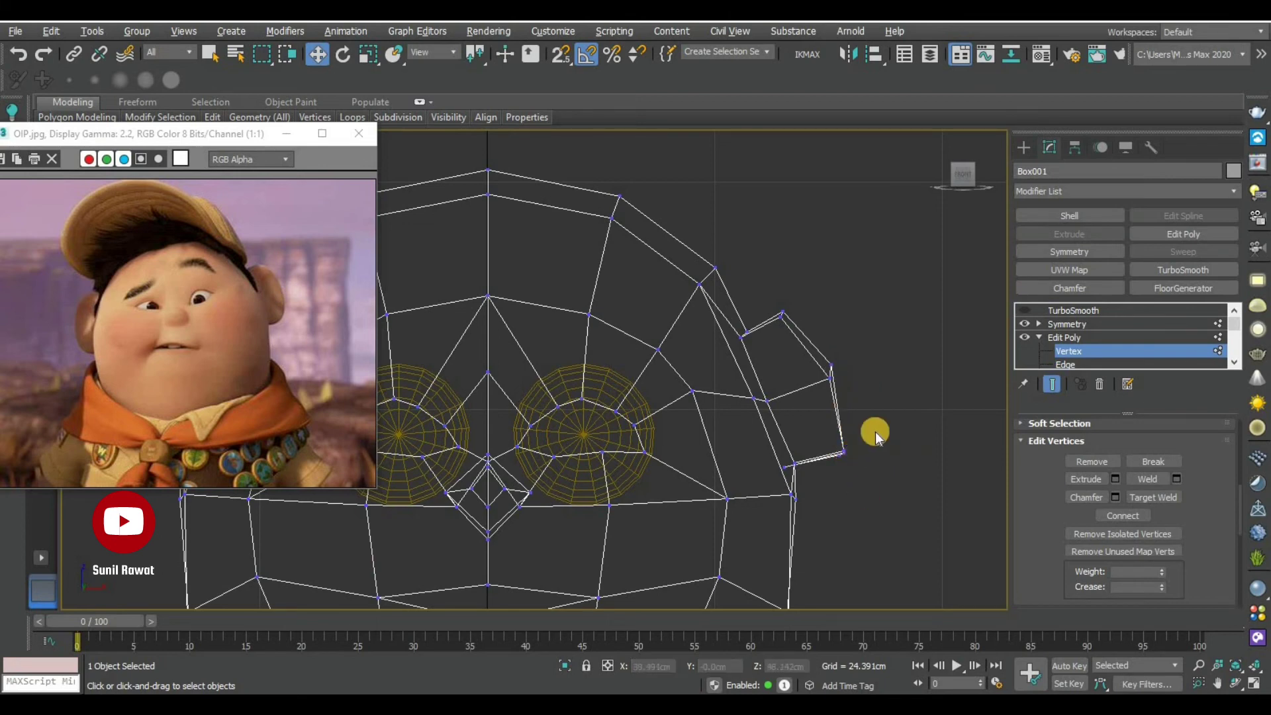
At Edge level, connect the ear's side edges to add a middle edge across the ear flap
left_click(1068, 365)
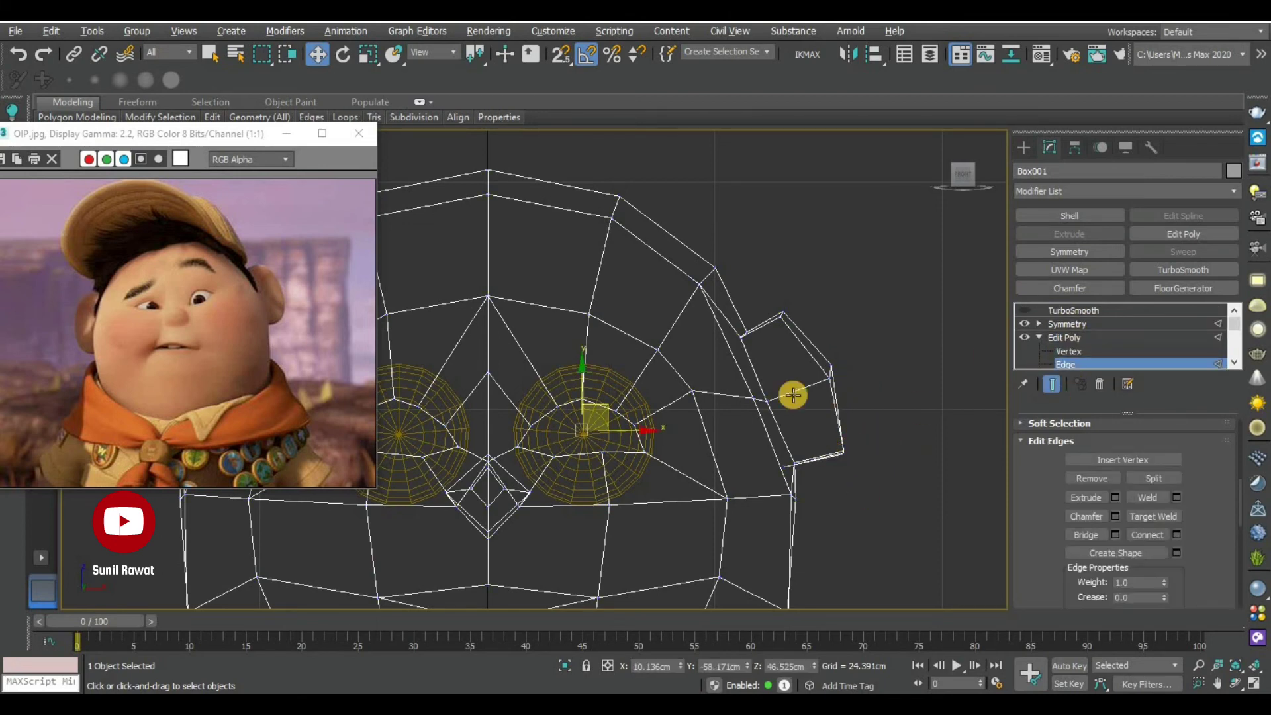
left_click(823, 440)
right_click(814, 406)
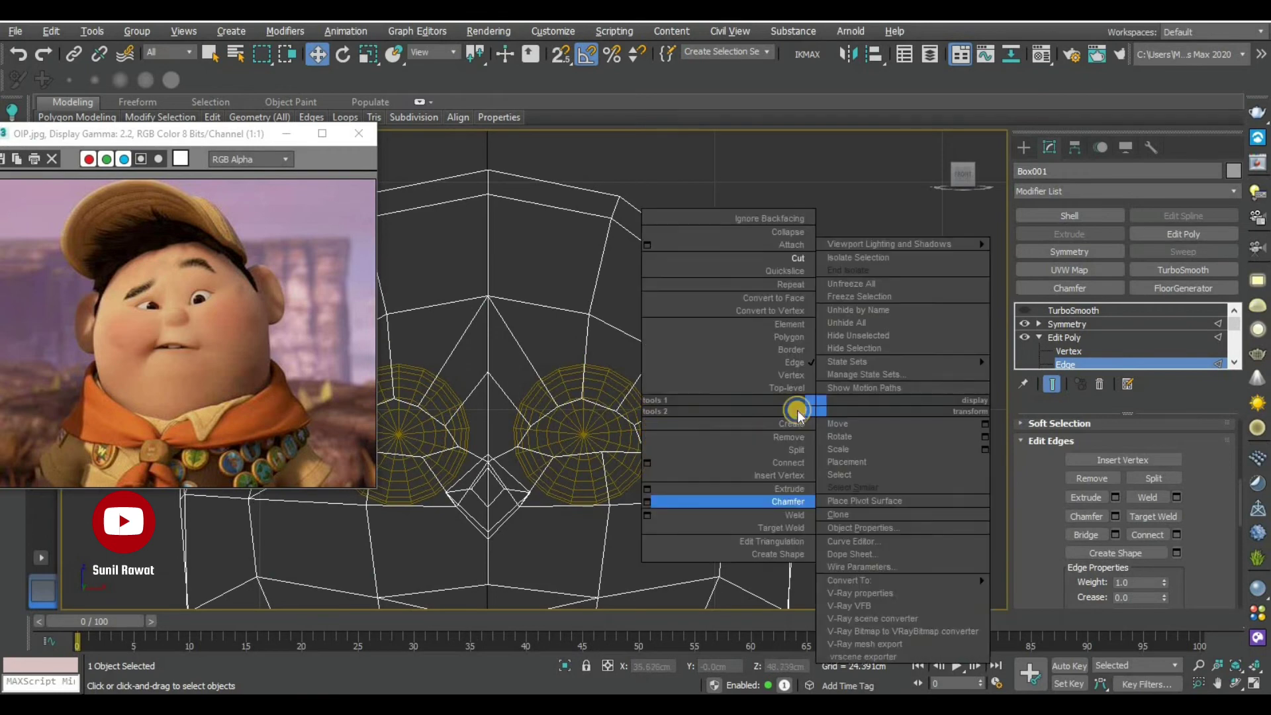
left_click(647, 464)
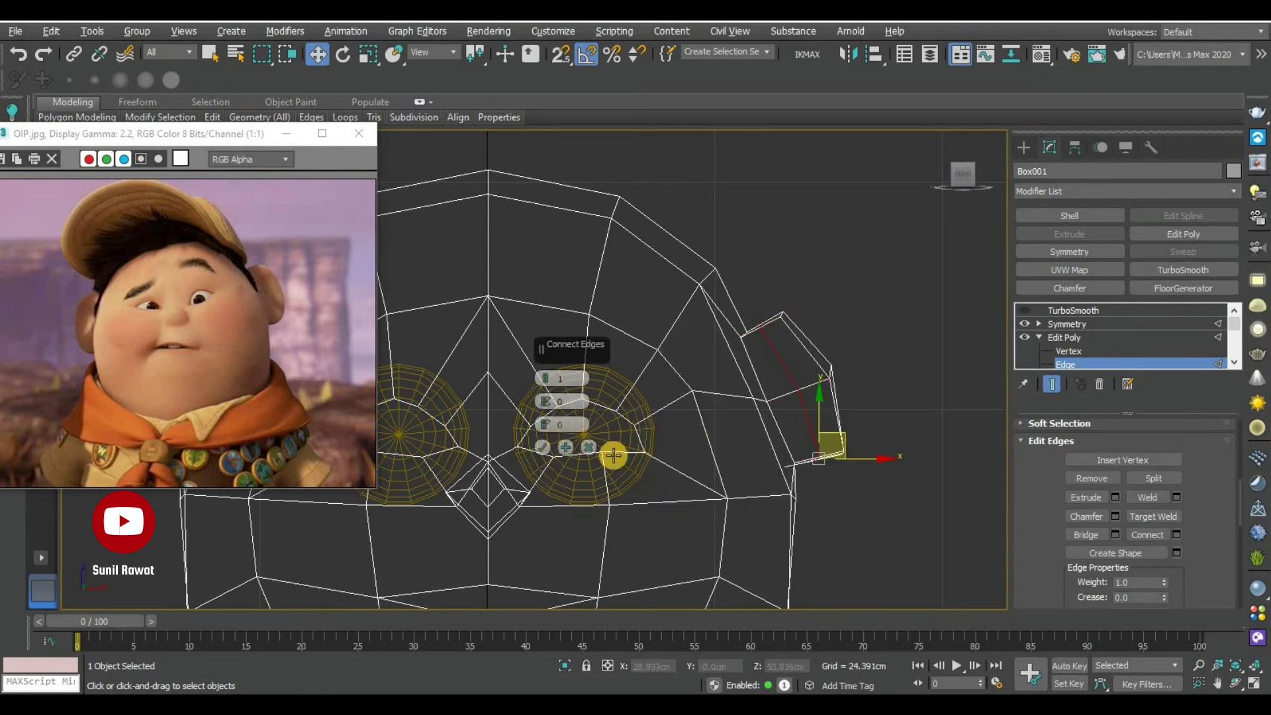
left_click(548, 447)
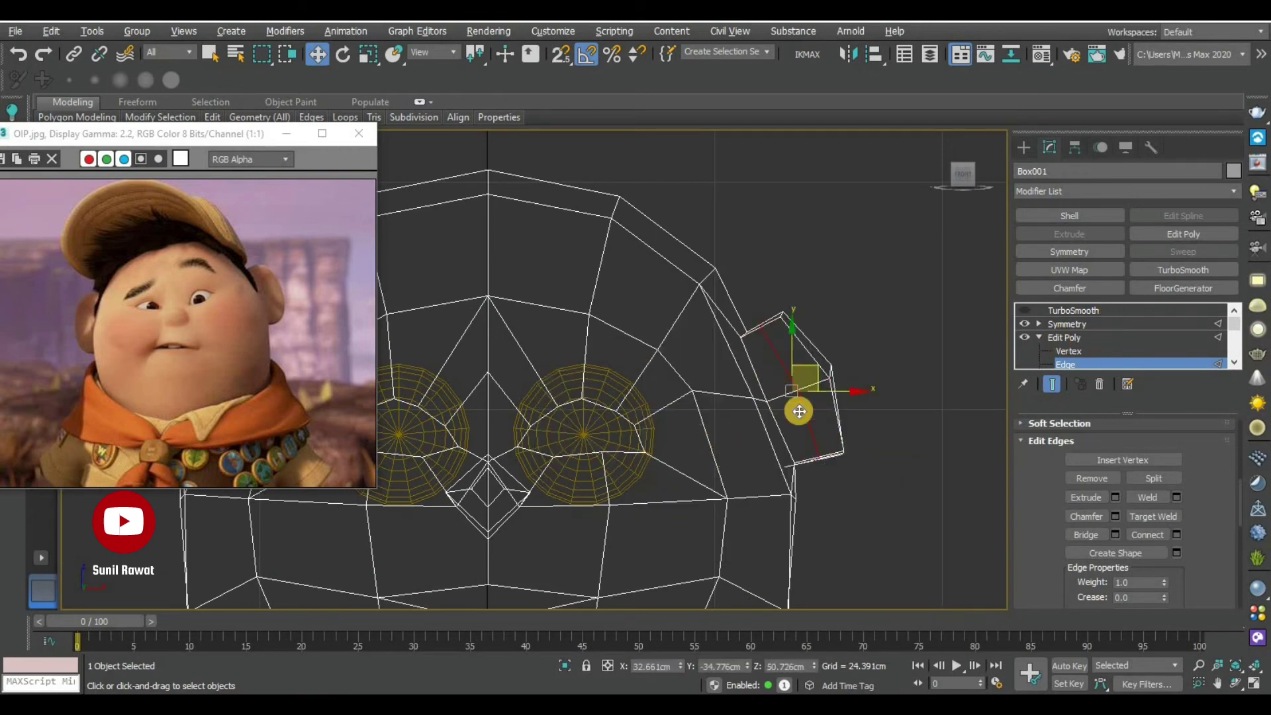
key("r")
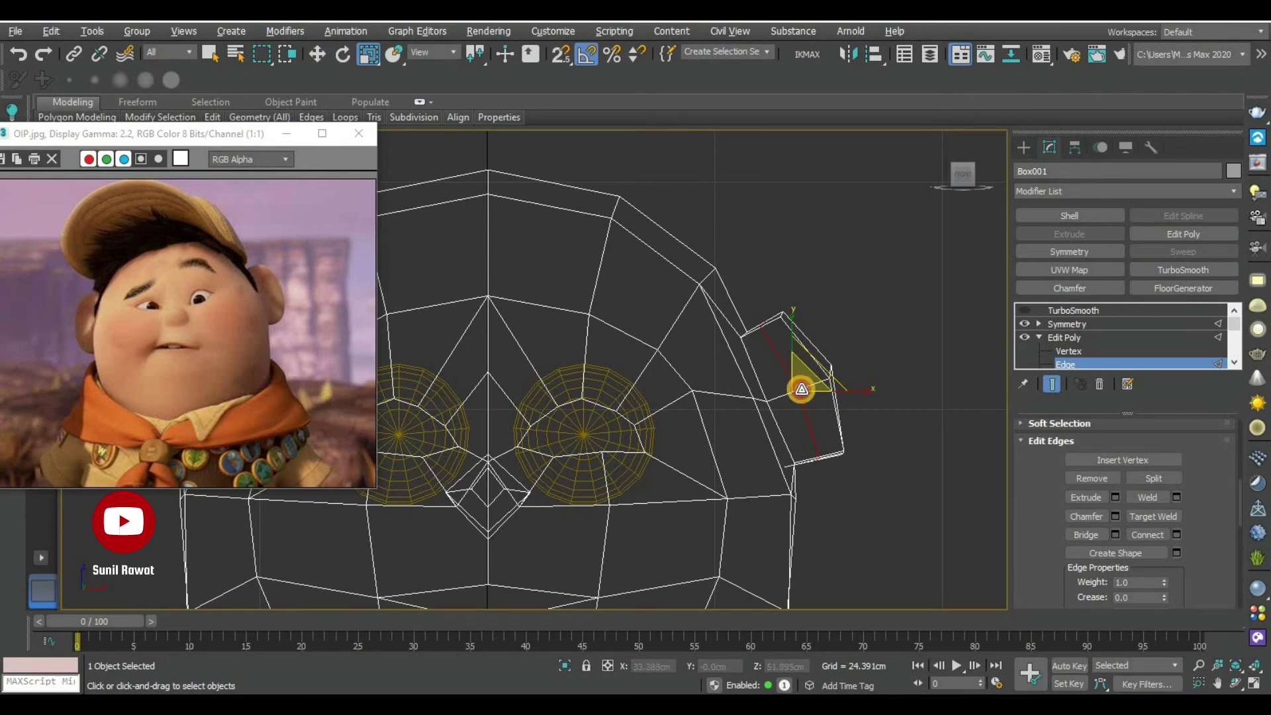
left_click(850, 493)
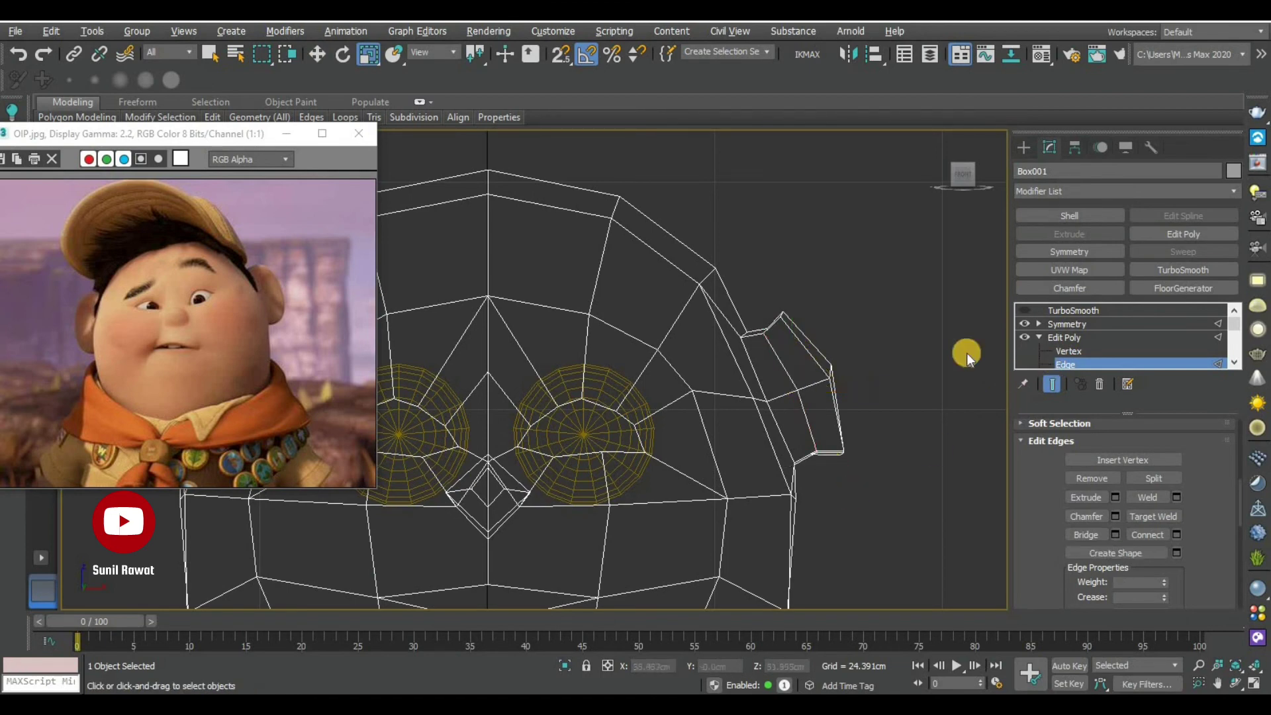
key("alt+w")
key("alt+w")
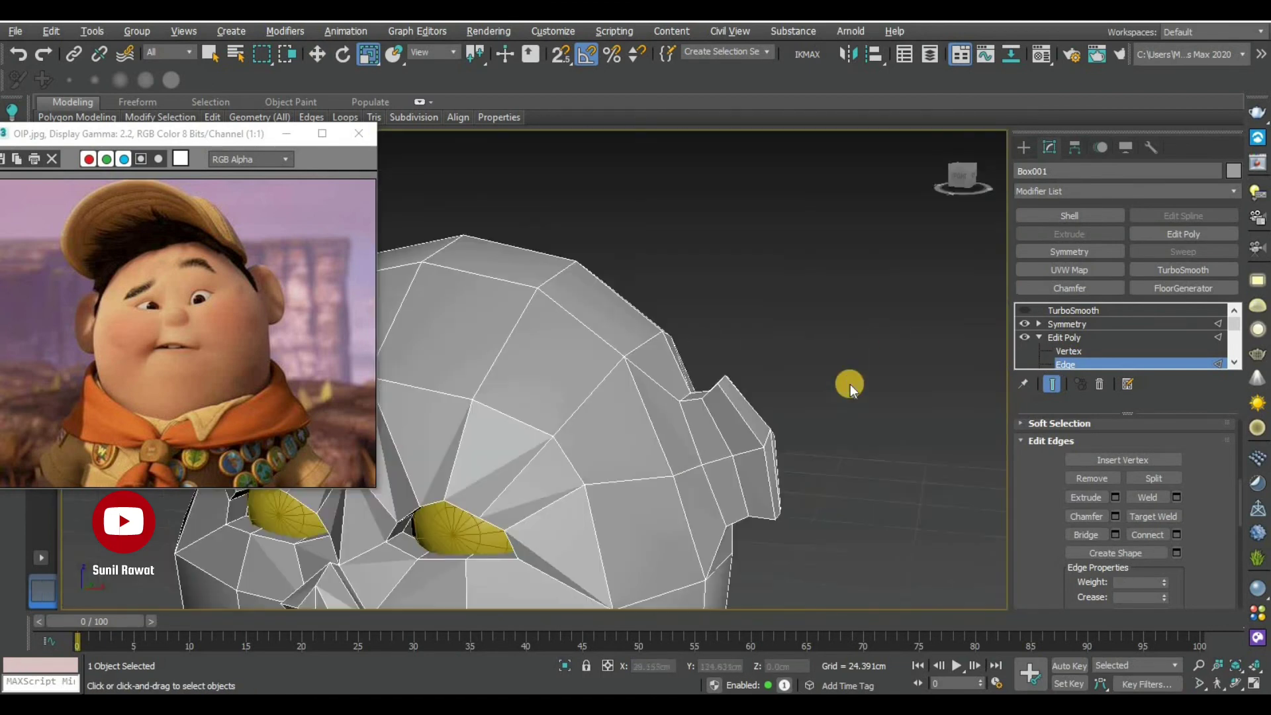
Orbit close to the ear opening and select one of its edges for moving
scroll(851, 384, "down", 5)
scroll(931, 411, "up", 2)
mouse_move(931, 410)
middle_mouse_down("alt")
mouse_move(709, 368)
mouse_move(1155, 380)
middle_mouse_up("alt")
scroll(709, 368, "up", 5)
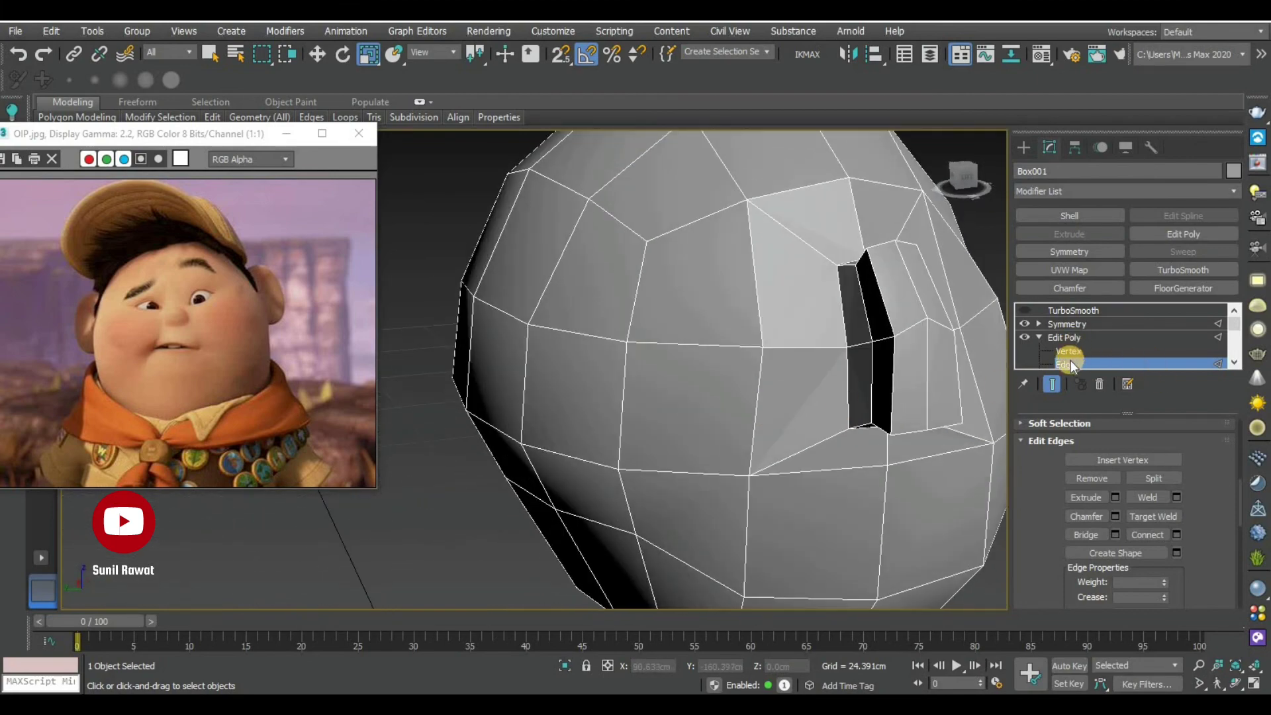
mouse_move(916, 339)
middle_mouse_down("alt")
mouse_move(876, 337)
mouse_move(860, 384)
middle_mouse_up("alt")
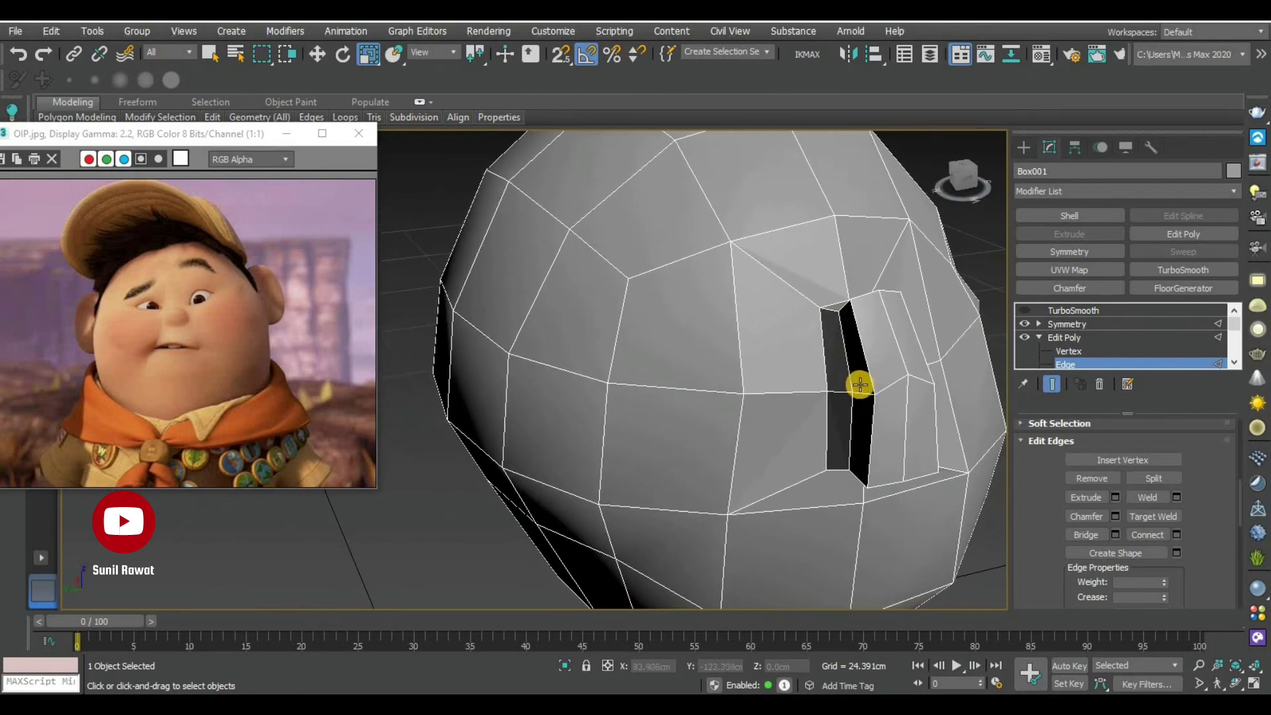
left_click(859, 394)
key("w")
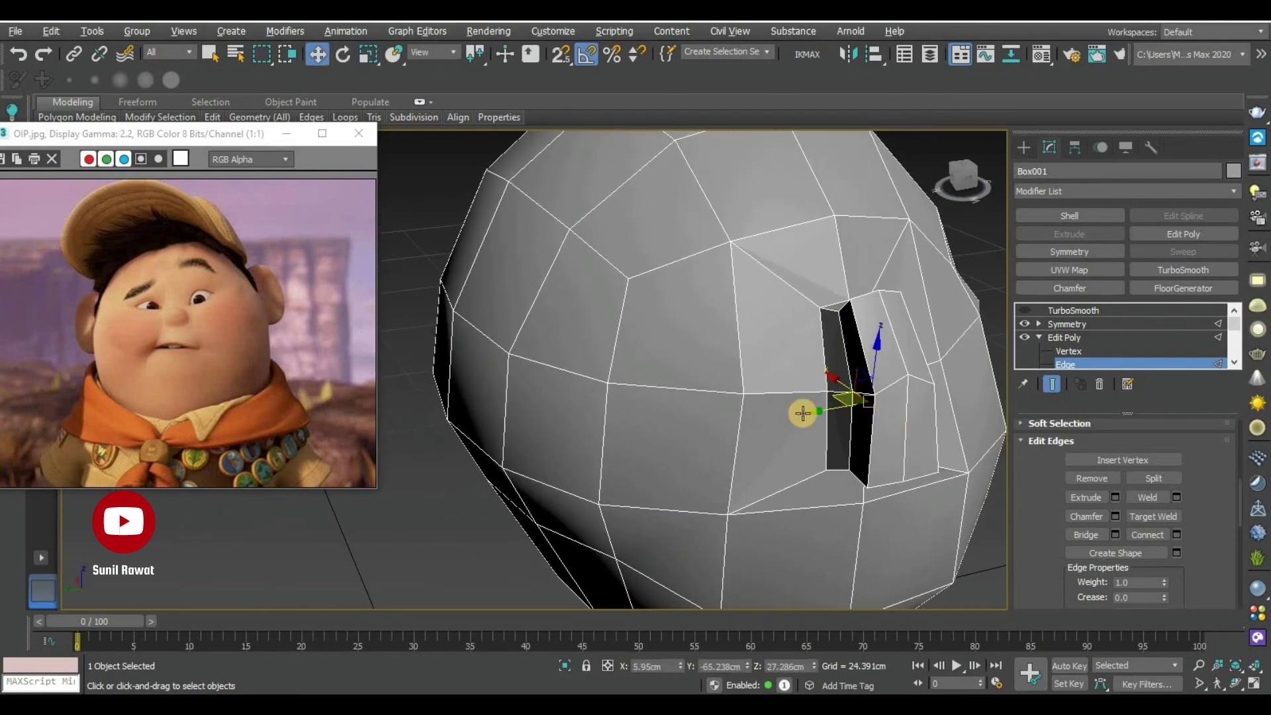
scroll(804, 409, "down", 6)
middle_click_drag(827, 364, 599, 361)
scroll(423, 353, "up", 5)
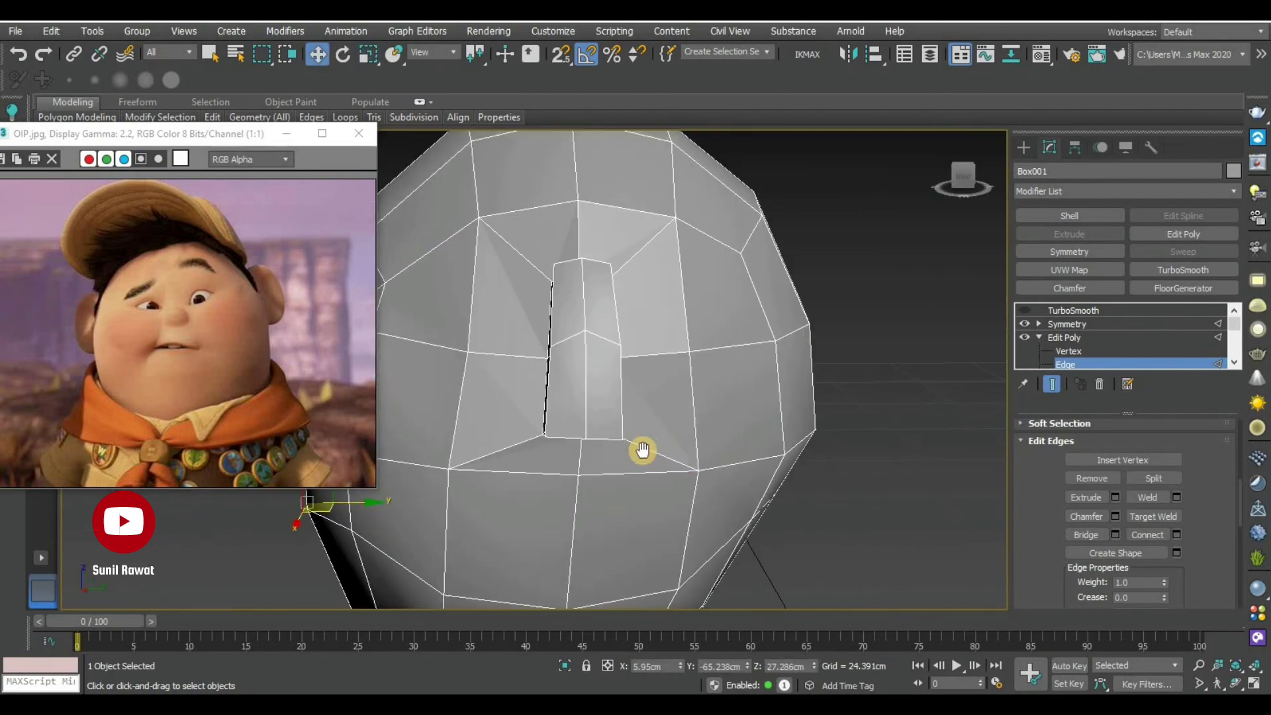
scroll(645, 455, "up", 4)
mouse_move(841, 445)
middle_mouse_down("alt")
mouse_move(497, 354)
mouse_move(540, 349)
mouse_move(583, 398)
middle_mouse_up("alt")
Pull another ear-opening edge outward and fine-tune it into a cupped ear shape
left_click(606, 400)
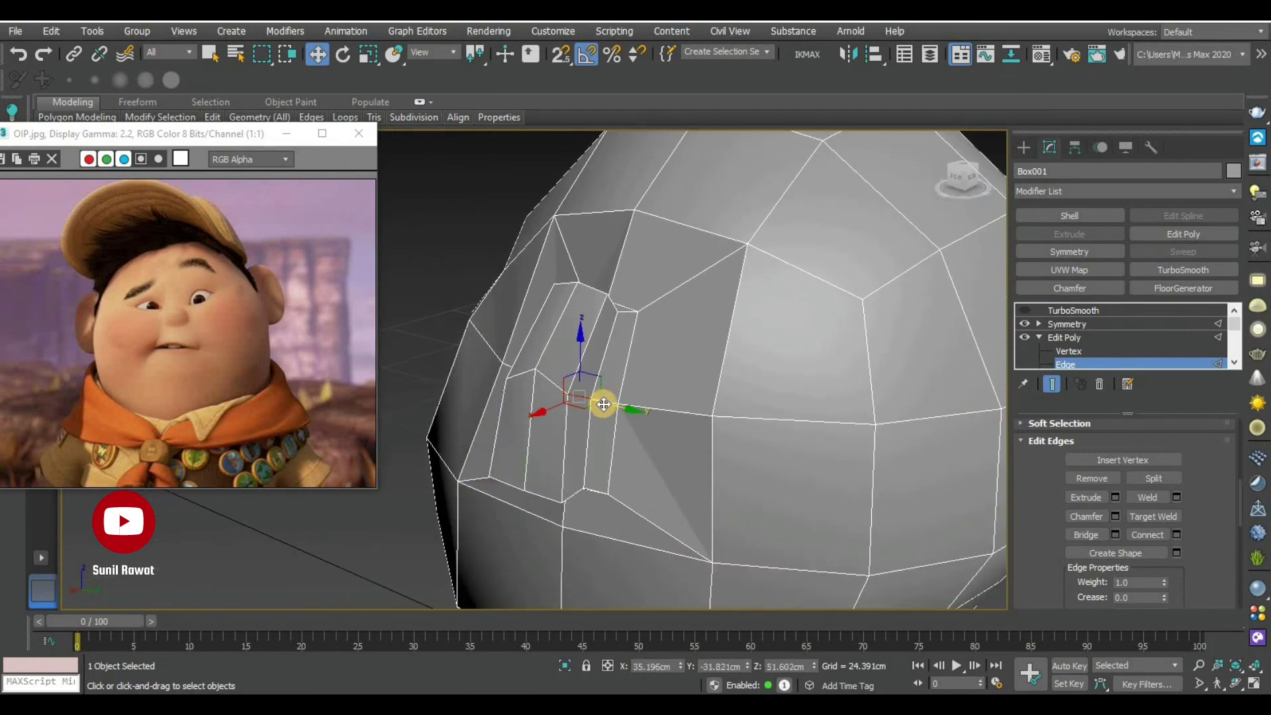
left_click_drag(645, 412, 653, 419)
mouse_move(653, 419)
middle_mouse_down("alt")
mouse_move(593, 434)
mouse_move(609, 418)
mouse_move(645, 422)
middle_mouse_up("alt")
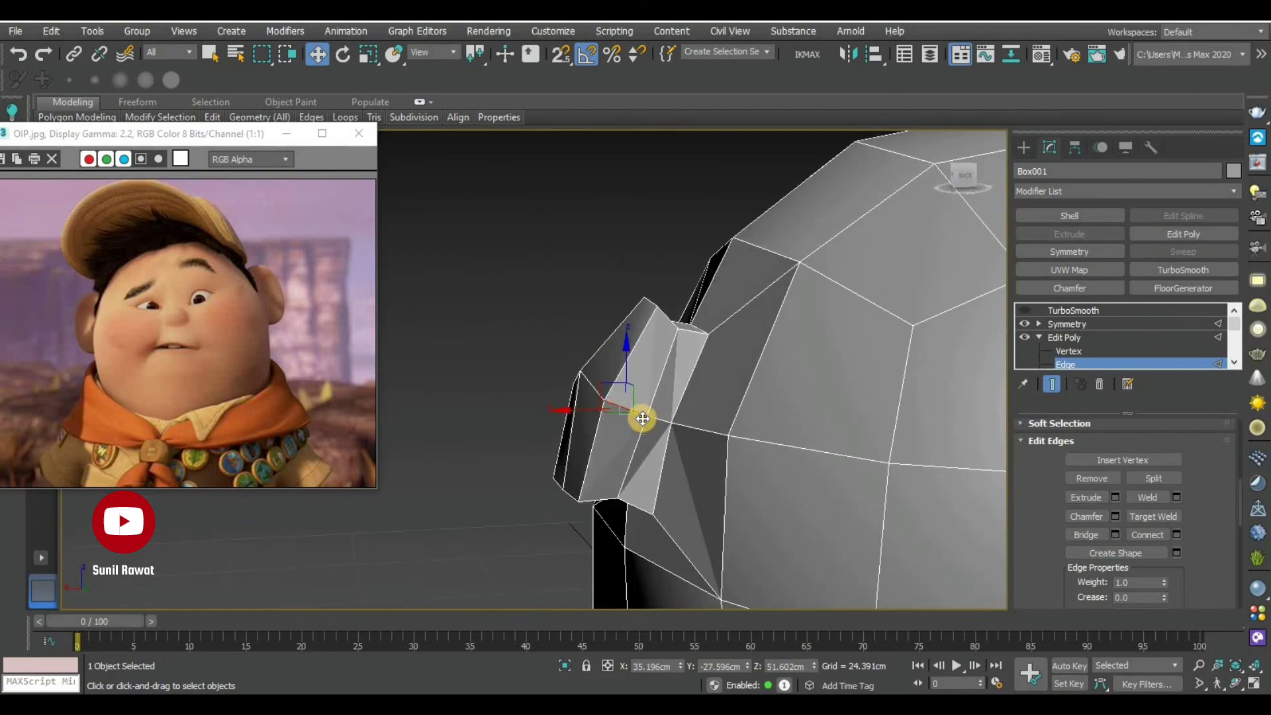
left_click_drag(642, 419, 732, 454)
mouse_move(733, 454)
middle_mouse_down("alt")
mouse_move(789, 426)
mouse_move(740, 468)
mouse_move(693, 428)
middle_mouse_up("alt")
mouse_move(692, 429)
left_mouse_down()
mouse_move(608, 426)
mouse_move(637, 430)
left_mouse_up()
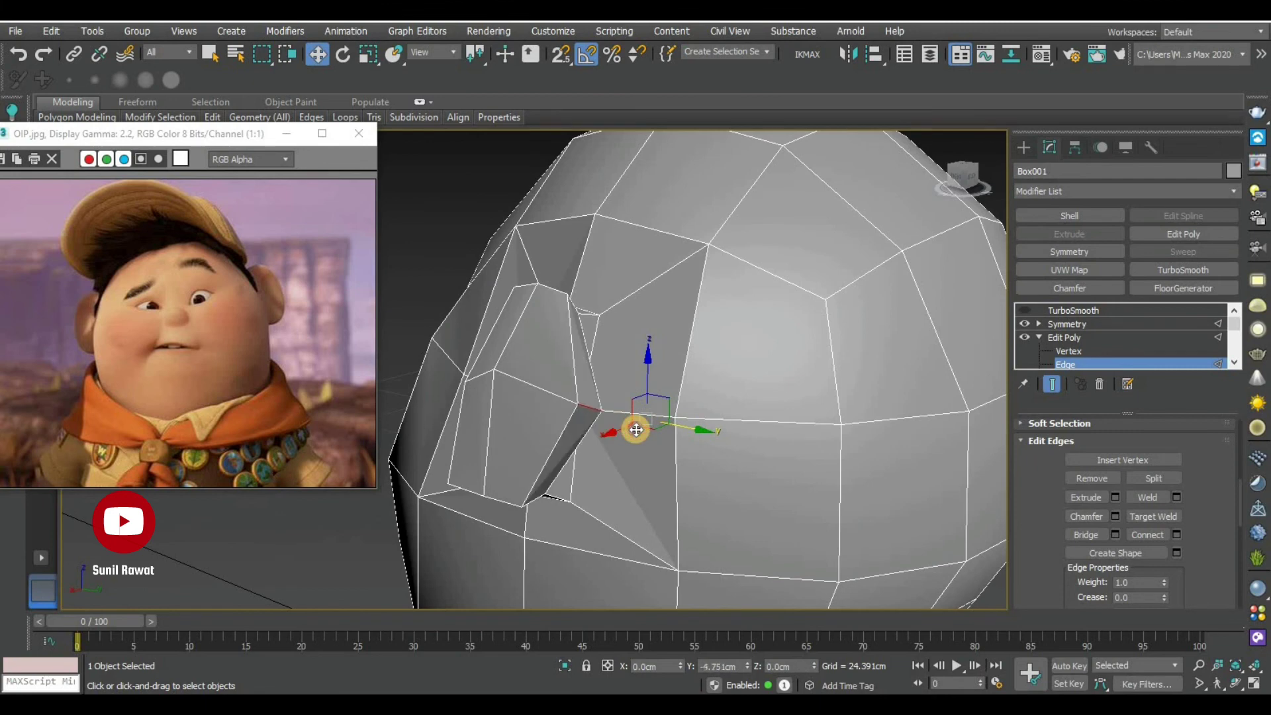
mouse_move(637, 429)
middle_mouse_down("alt")
mouse_move(534, 415)
mouse_move(562, 424)
middle_mouse_up("alt")
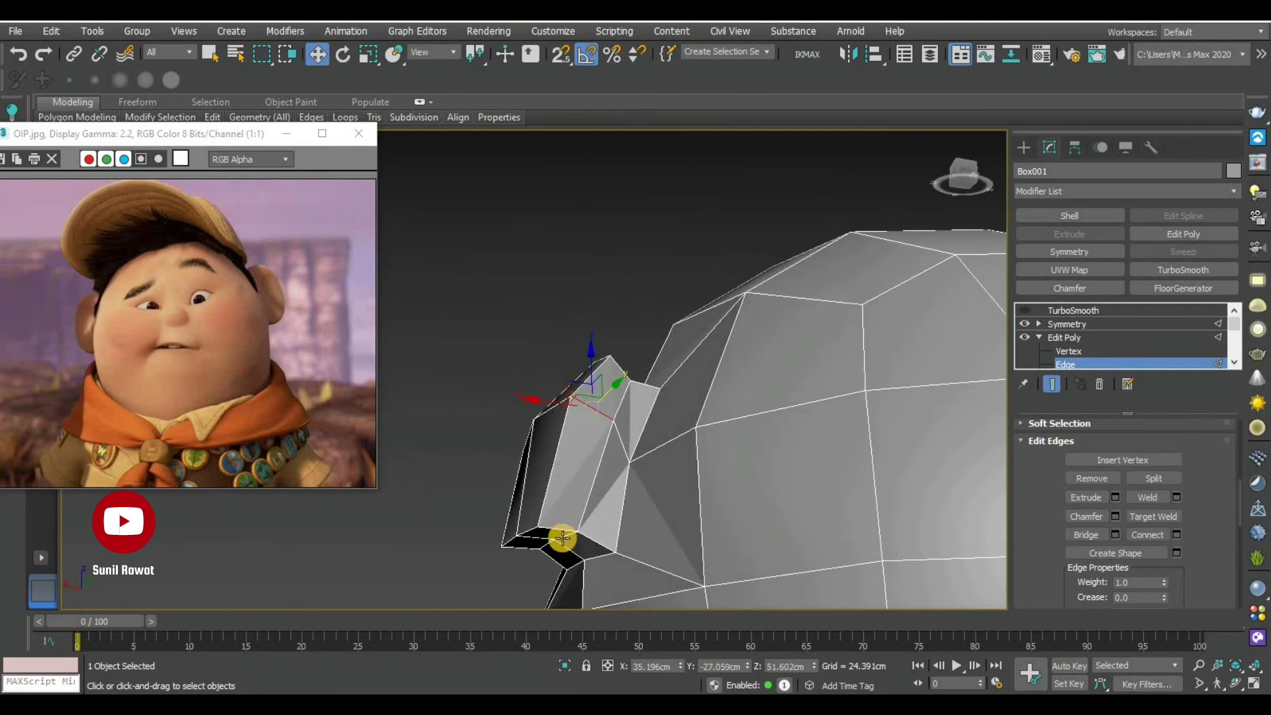
left_click_drag(537, 549, 567, 525)
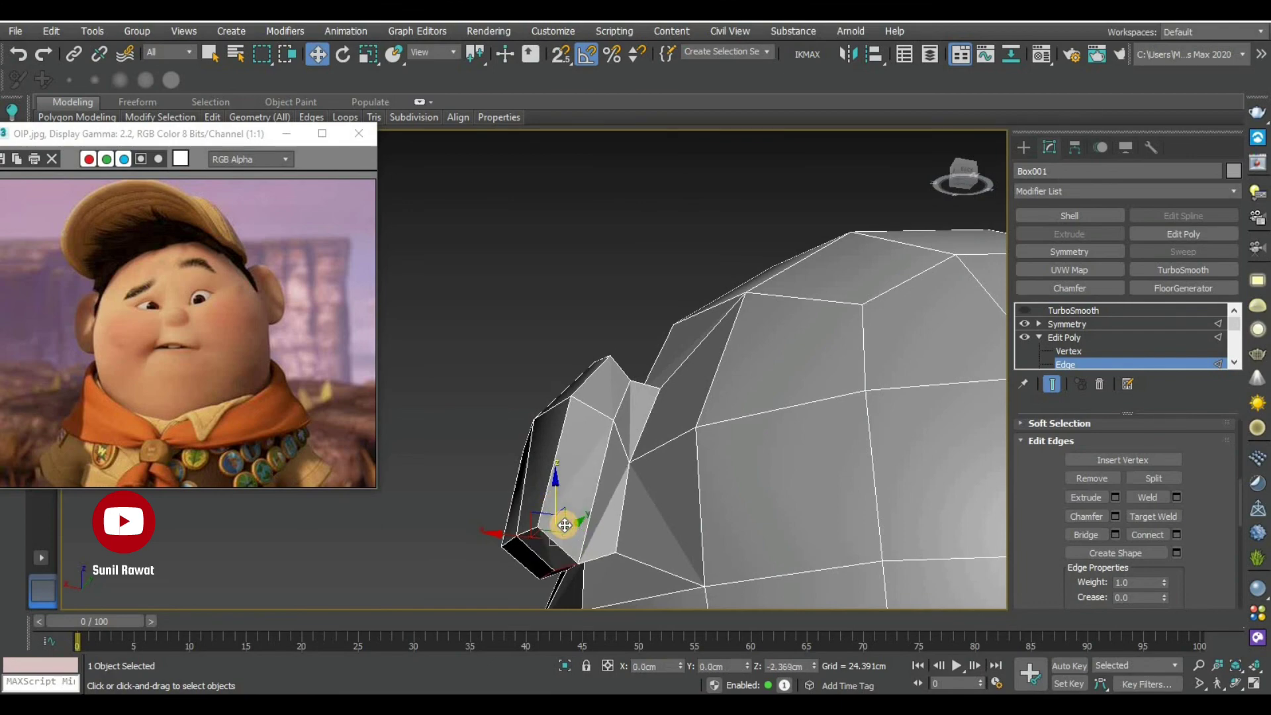
mouse_move(567, 525)
middle_mouse_down("alt")
mouse_move(820, 488)
mouse_move(805, 529)
mouse_move(767, 490)
mouse_move(689, 537)
mouse_move(715, 448)
mouse_move(780, 436)
mouse_move(669, 420)
middle_mouse_up("alt")
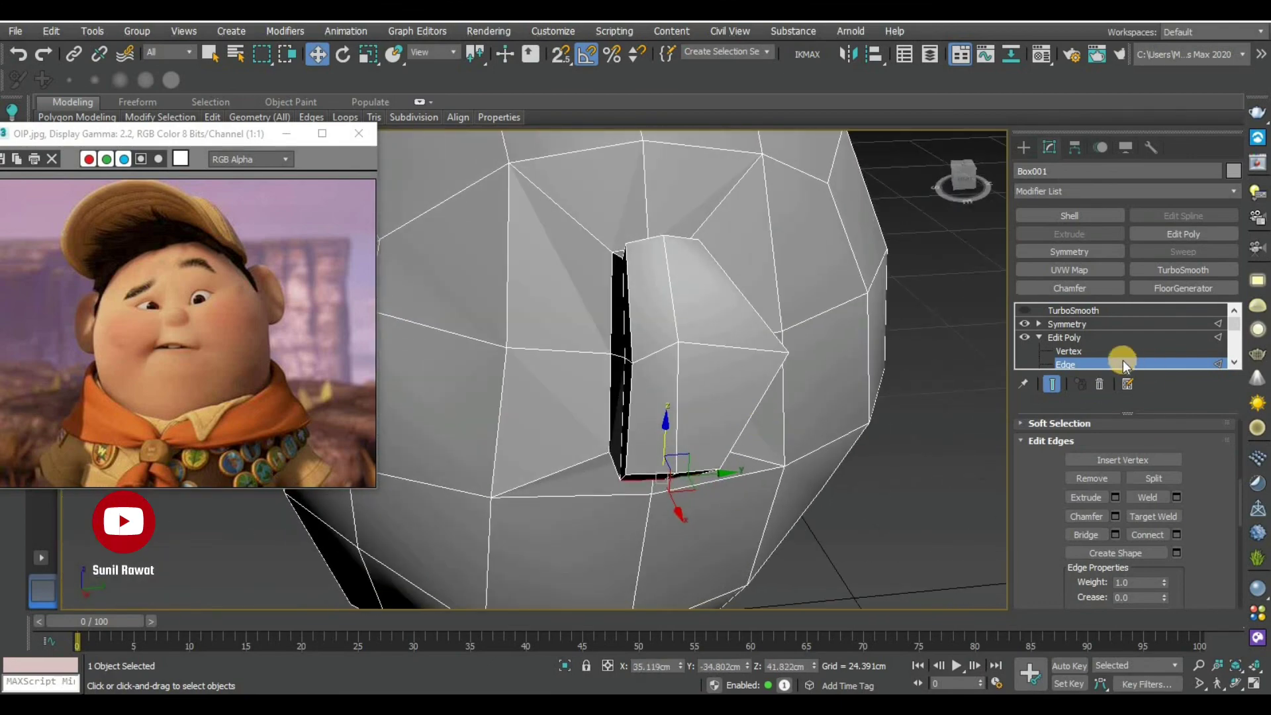
scroll(1090, 365, "up", 2)
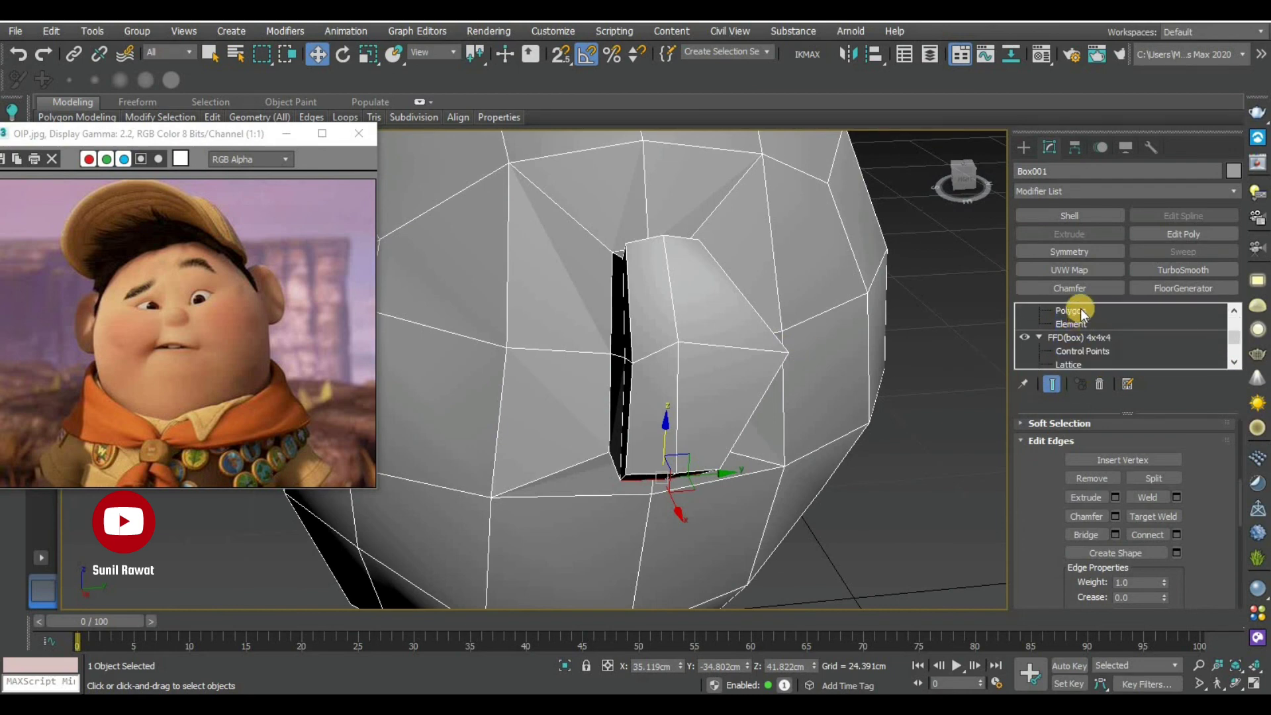
At Polygon level, select the inner faces of the ear
left_click(1079, 308)
key("4")
left_click(705, 320, "ctrl")
left_click(644, 409, "ctrl")
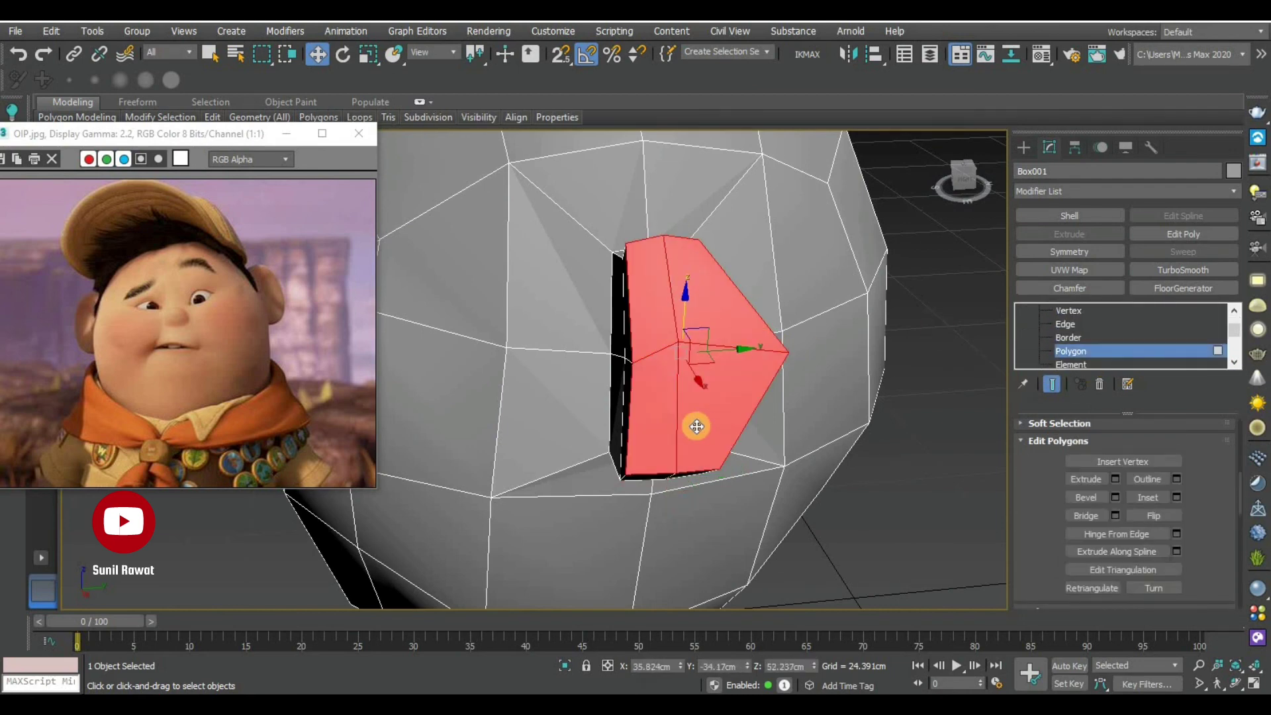
left_click(695, 426, "ctrl")
middle_click_drag(696, 426, 714, 435, "alt")
Scale the ear faces to about 75% and push them inward to hollow the ear
key("r")
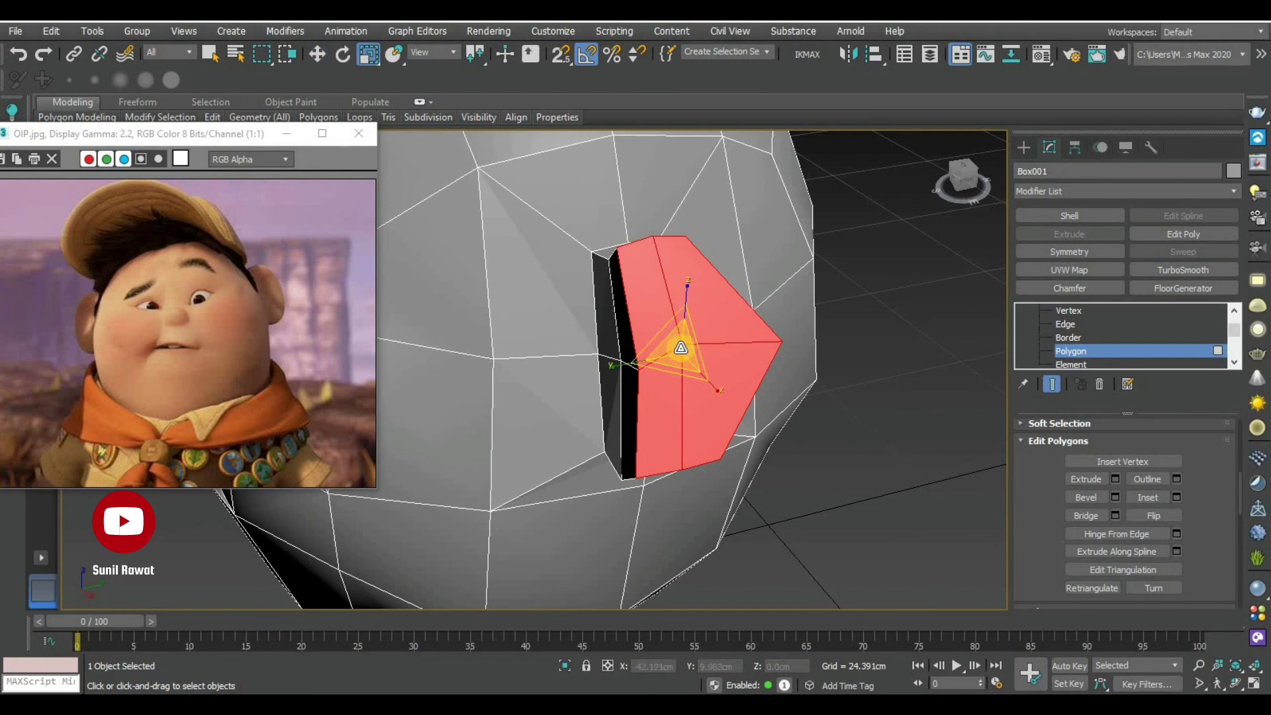
left_click_drag(681, 347, 688, 347)
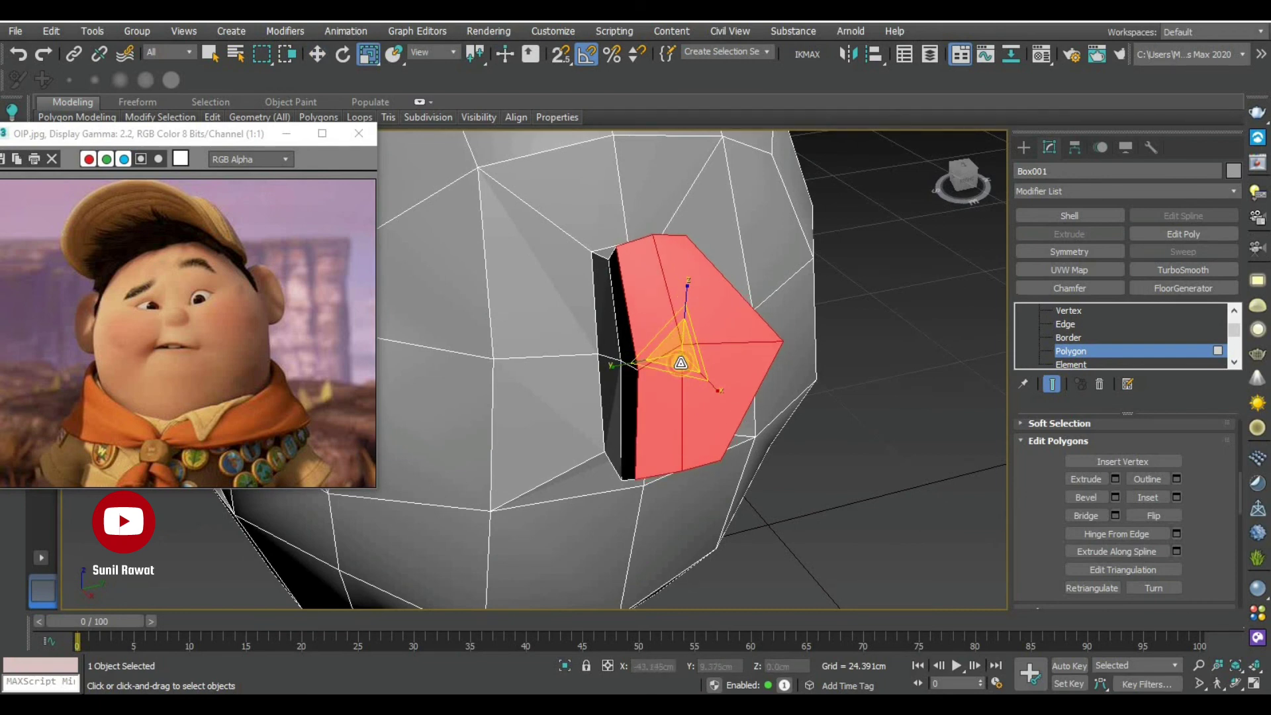
left_click_drag(681, 363, 681, 378)
key("w")
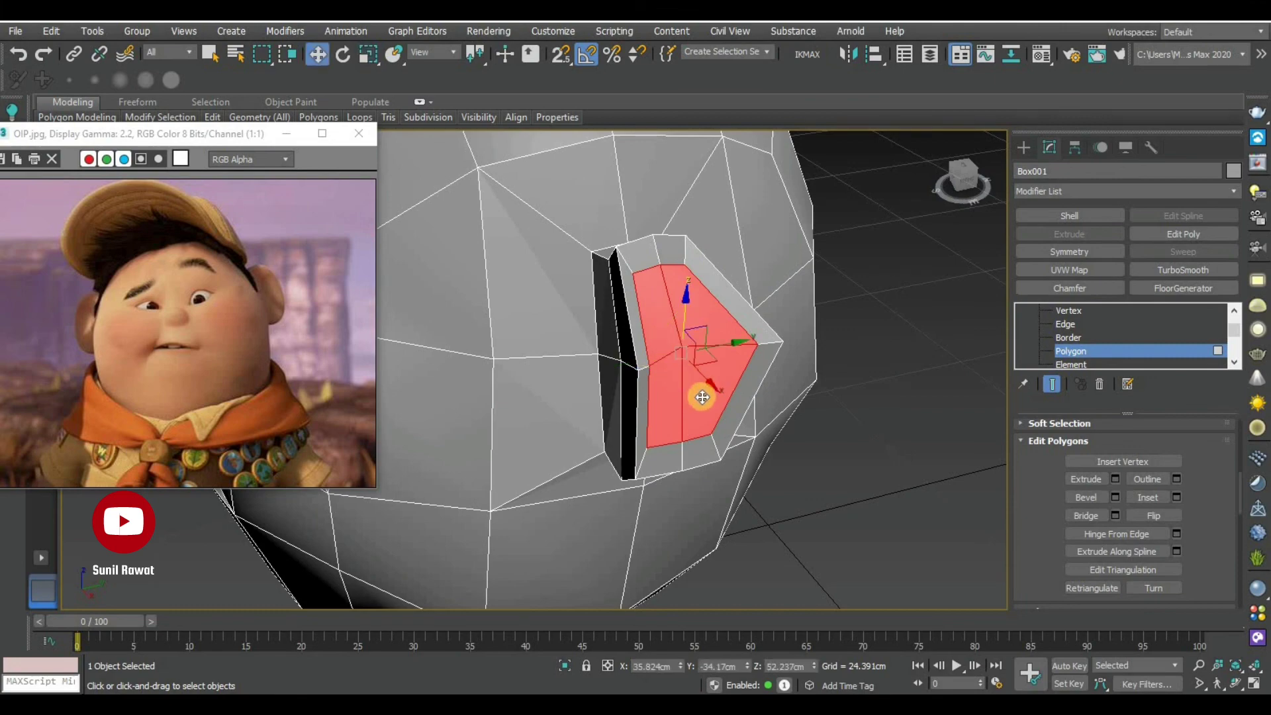
mouse_move(693, 398)
middle_mouse_down("alt")
mouse_move(718, 396)
mouse_move(643, 336)
middle_mouse_up("alt")
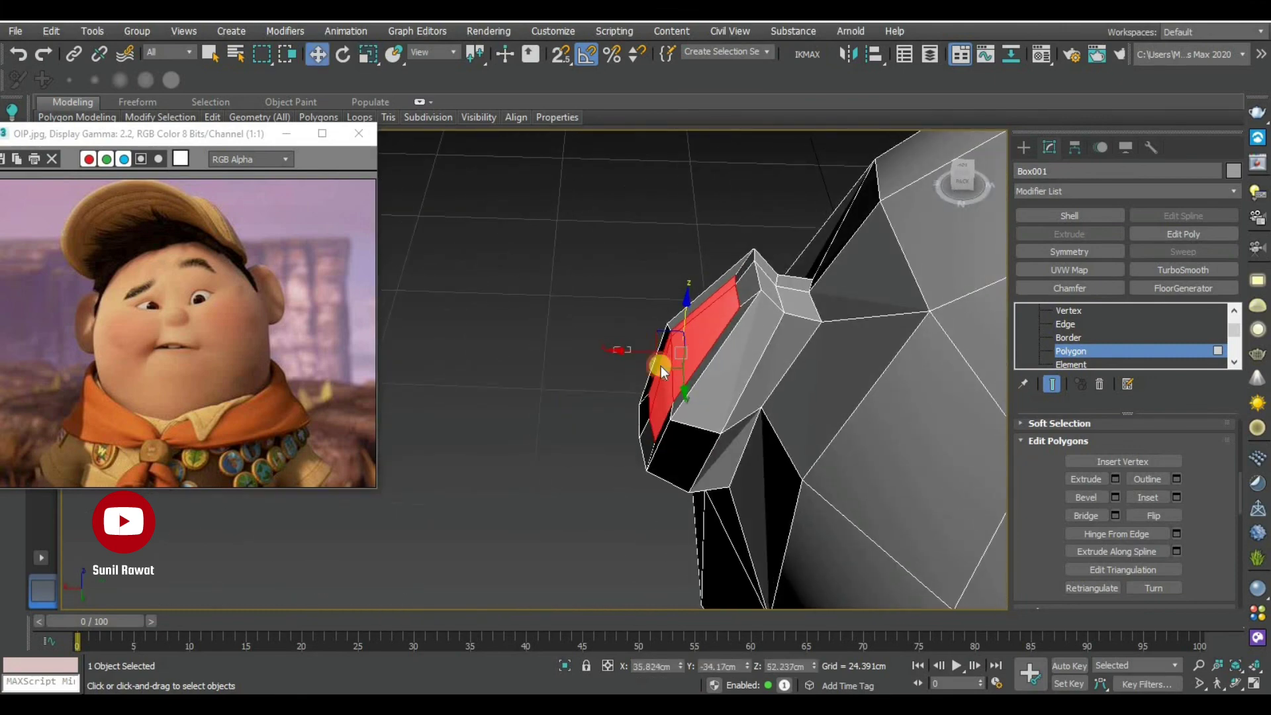
mouse_move(661, 366)
left_mouse_down()
mouse_move(626, 360)
mouse_move(654, 361)
left_mouse_up()
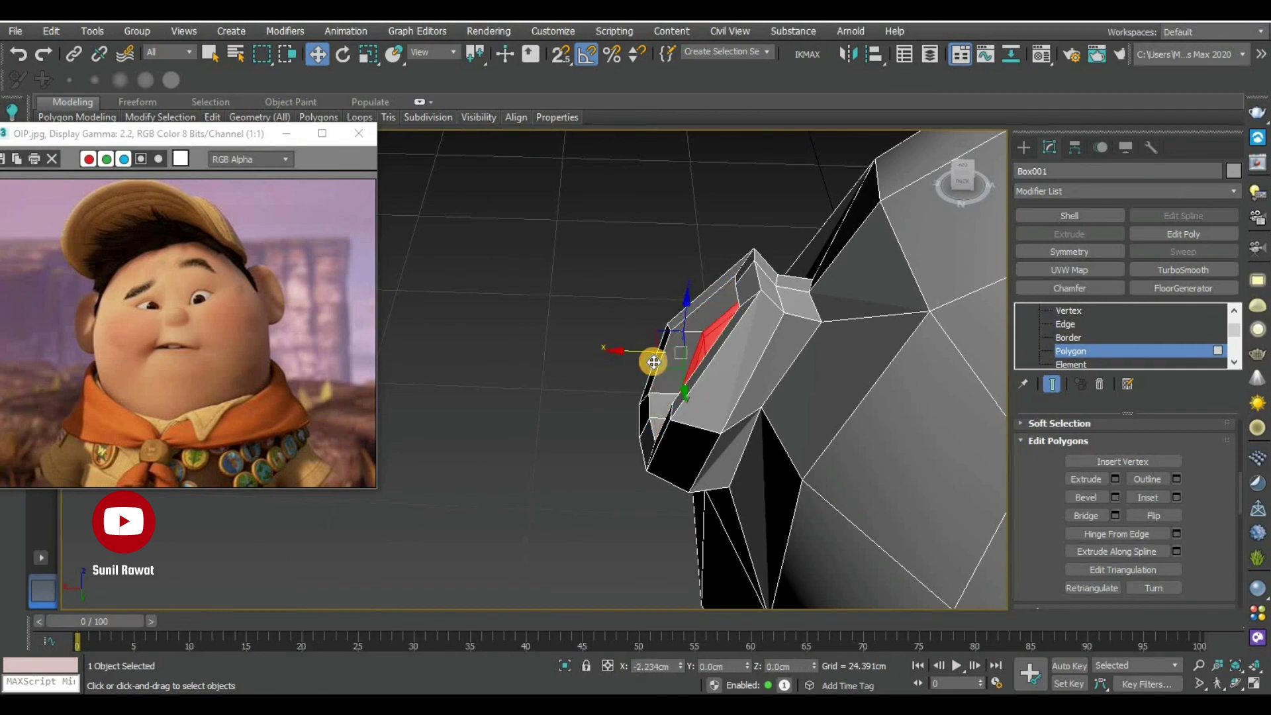
mouse_move(667, 398)
middle_mouse_down("alt")
mouse_move(708, 421)
mouse_move(882, 388)
mouse_move(891, 447)
middle_mouse_up("alt")
key("r")
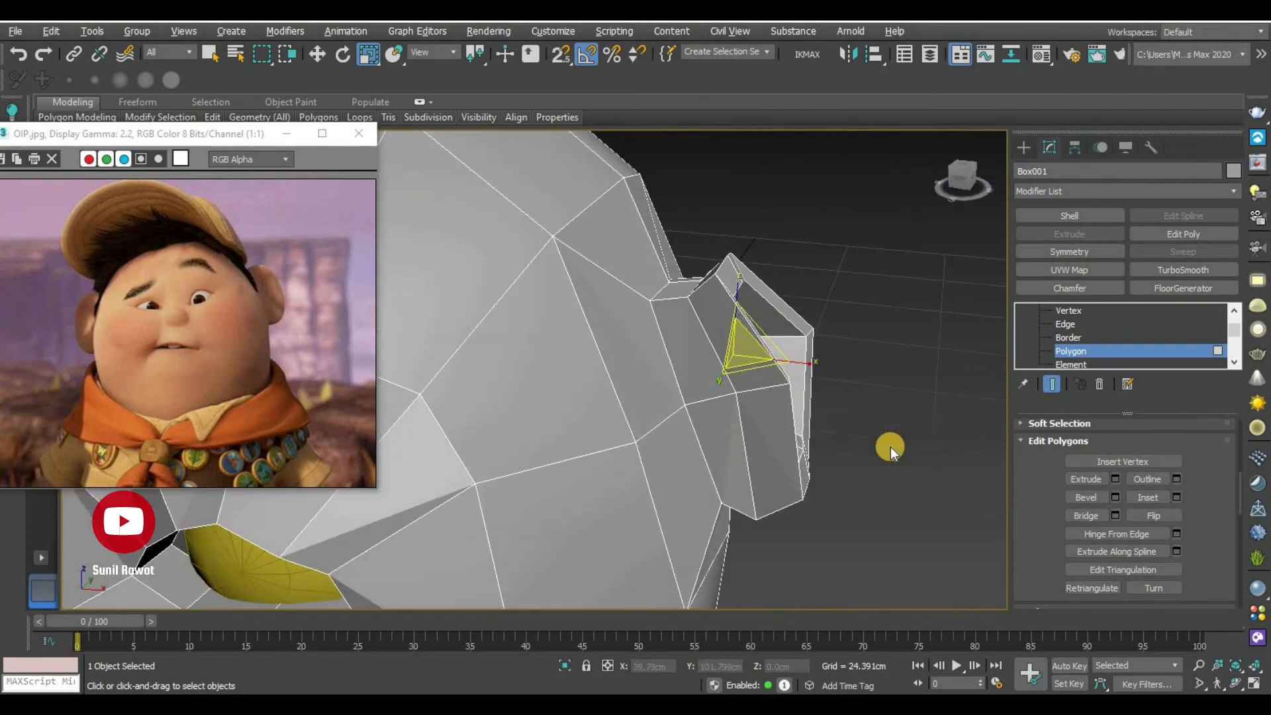
Exit face editing, turn TurboSmooth back on, and reselect the smoothed head Box001
left_click(1087, 352)
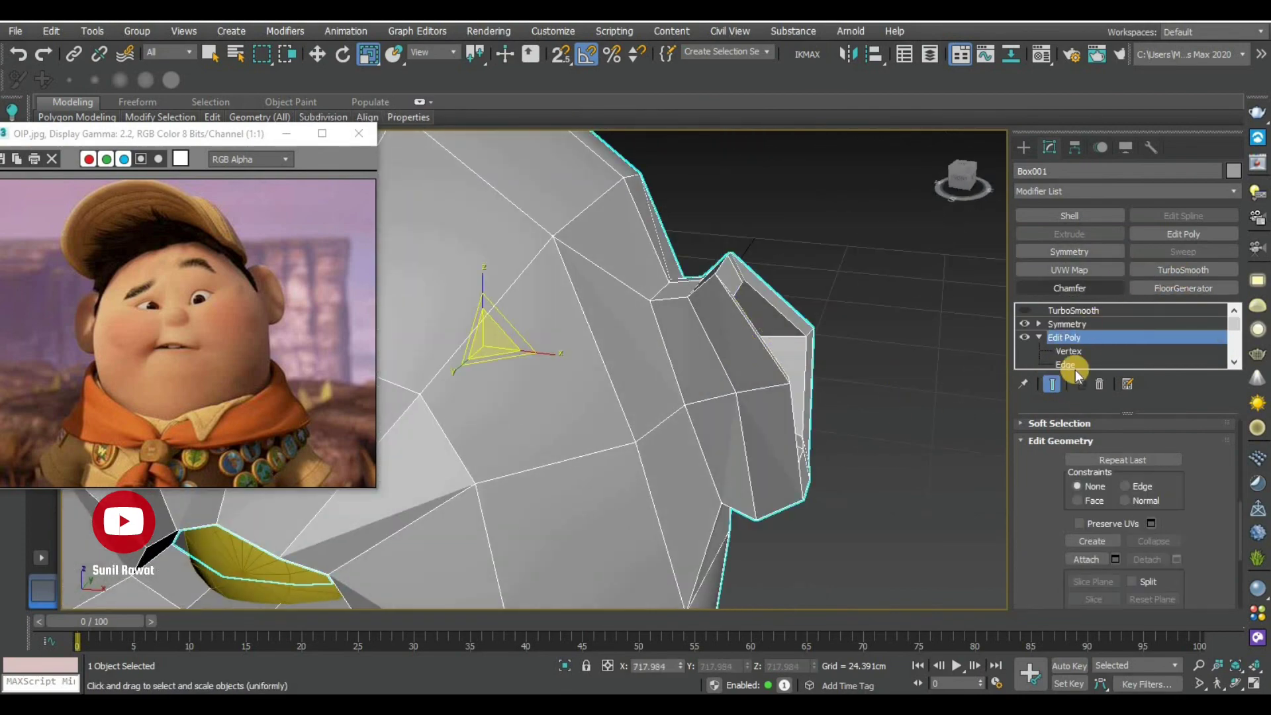
left_click(1060, 316)
left_click(867, 471)
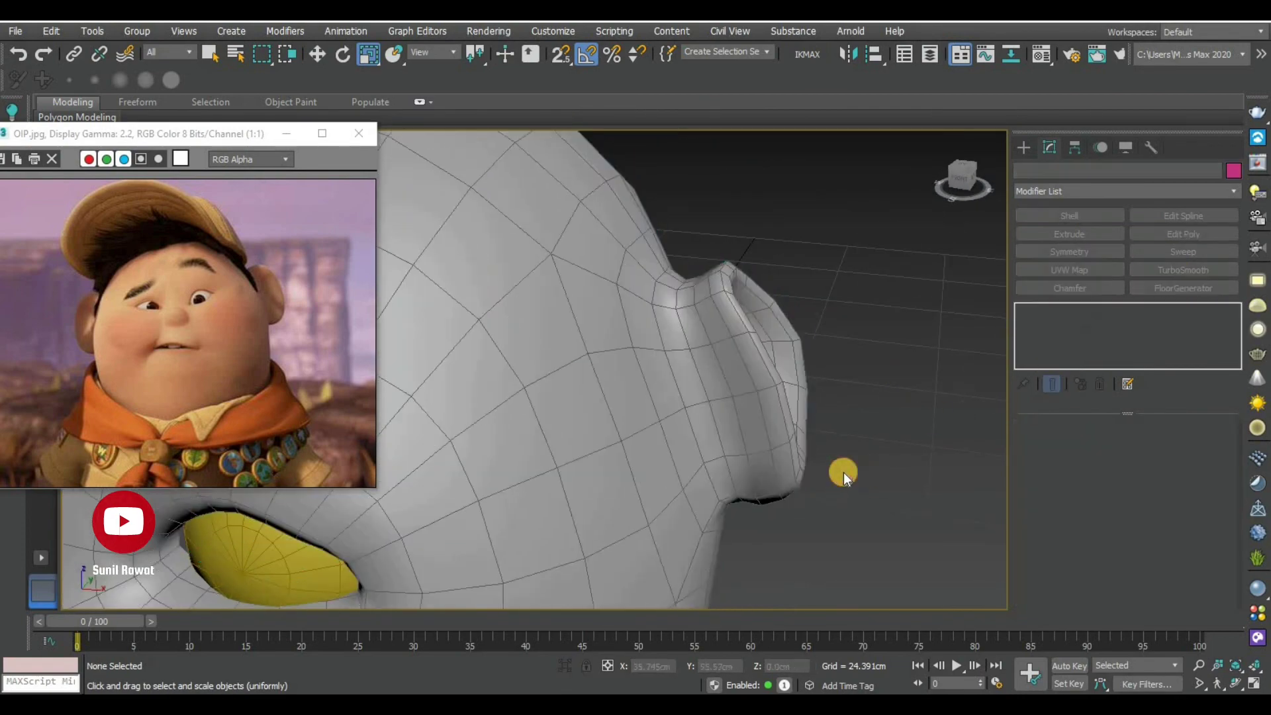
scroll(844, 472, "down", 5)
middle_click_drag(810, 478, 818, 443, "alt")
scroll(832, 414, "up", 5)
scroll(837, 409, "up", 3)
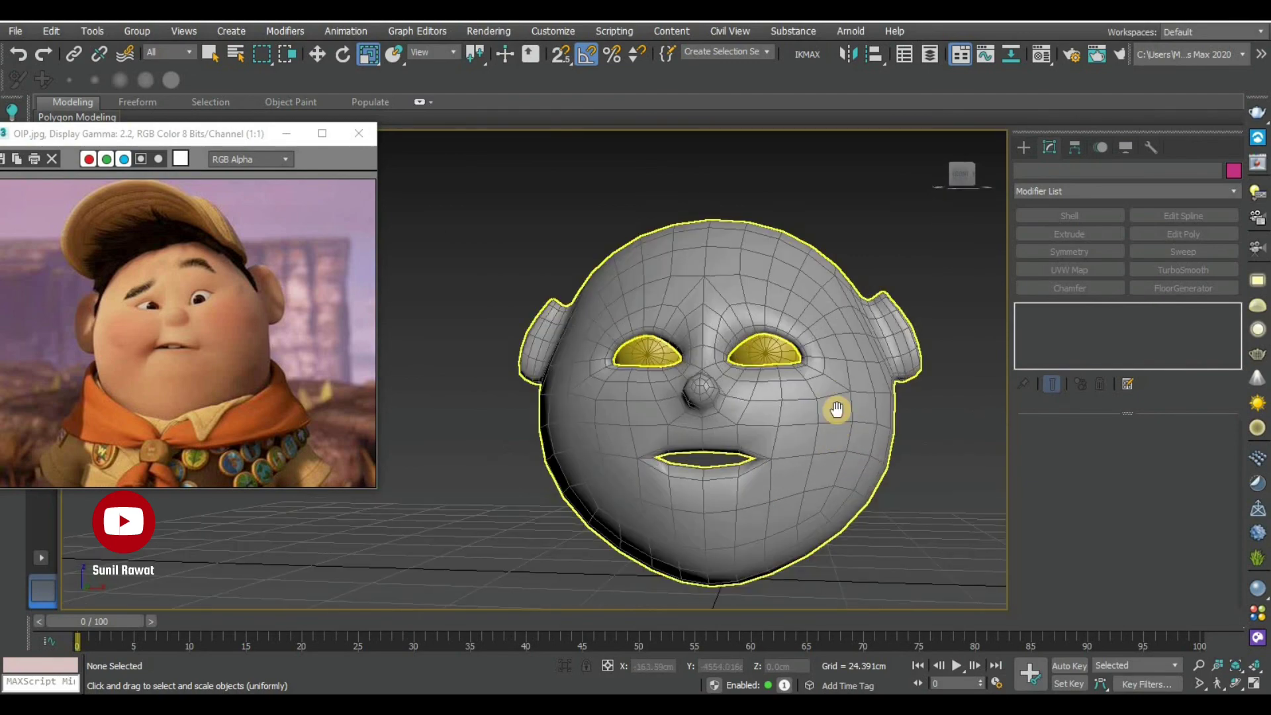
left_click(862, 378)
Give the head a light pink skin colour via Object Color
left_click(1233, 170)
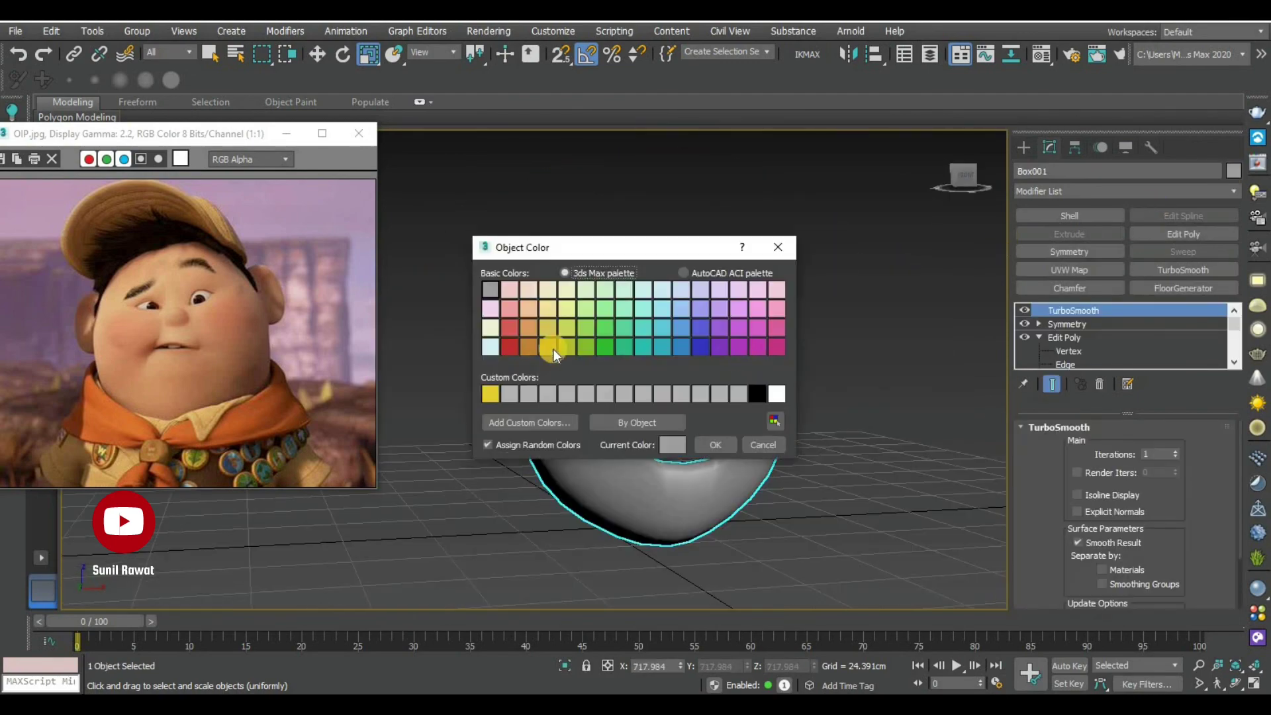
left_click(493, 310)
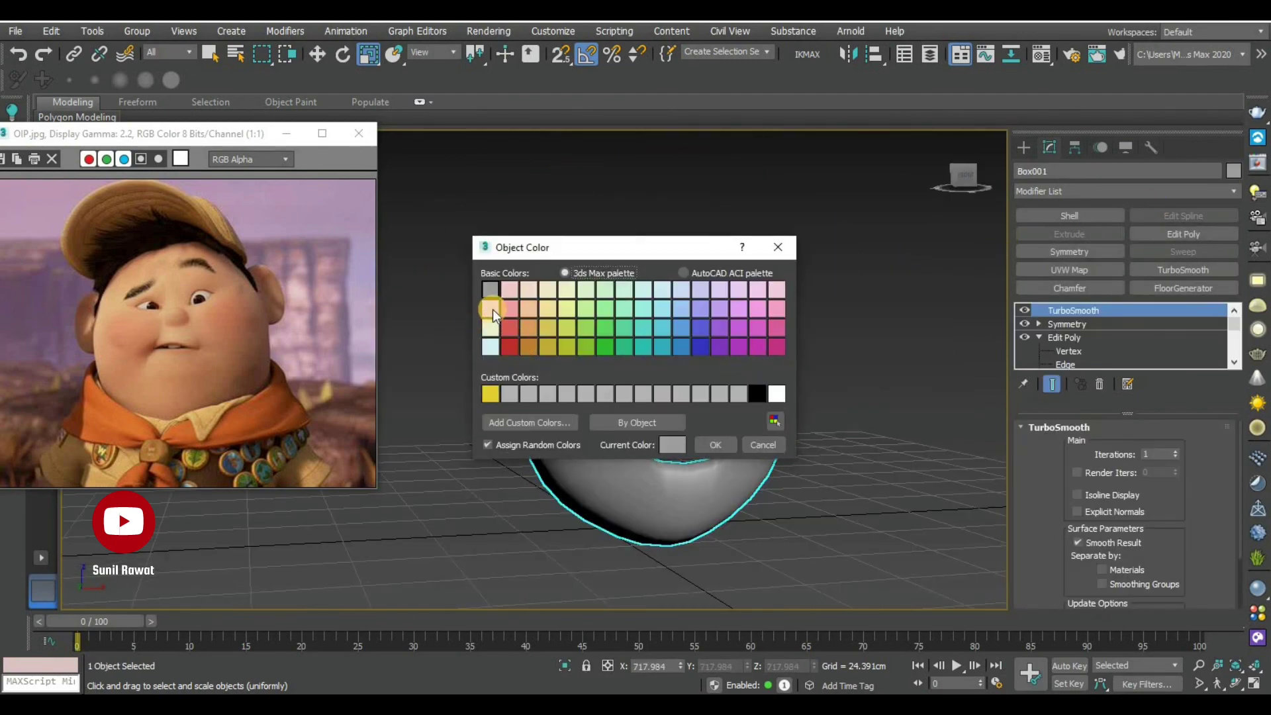
left_click(728, 443)
left_click(773, 516)
mouse_move(796, 530)
middle_mouse_down("alt")
mouse_move(734, 517)
mouse_move(808, 496)
mouse_move(891, 510)
mouse_move(849, 542)
mouse_move(747, 526)
mouse_move(775, 531)
mouse_move(828, 284)
mouse_move(556, 267)
middle_mouse_up("alt")
scroll(743, 519, "up", 3)
Show Edged Faces (F4) on the selected pink head
left_click(567, 239)
key("F4")
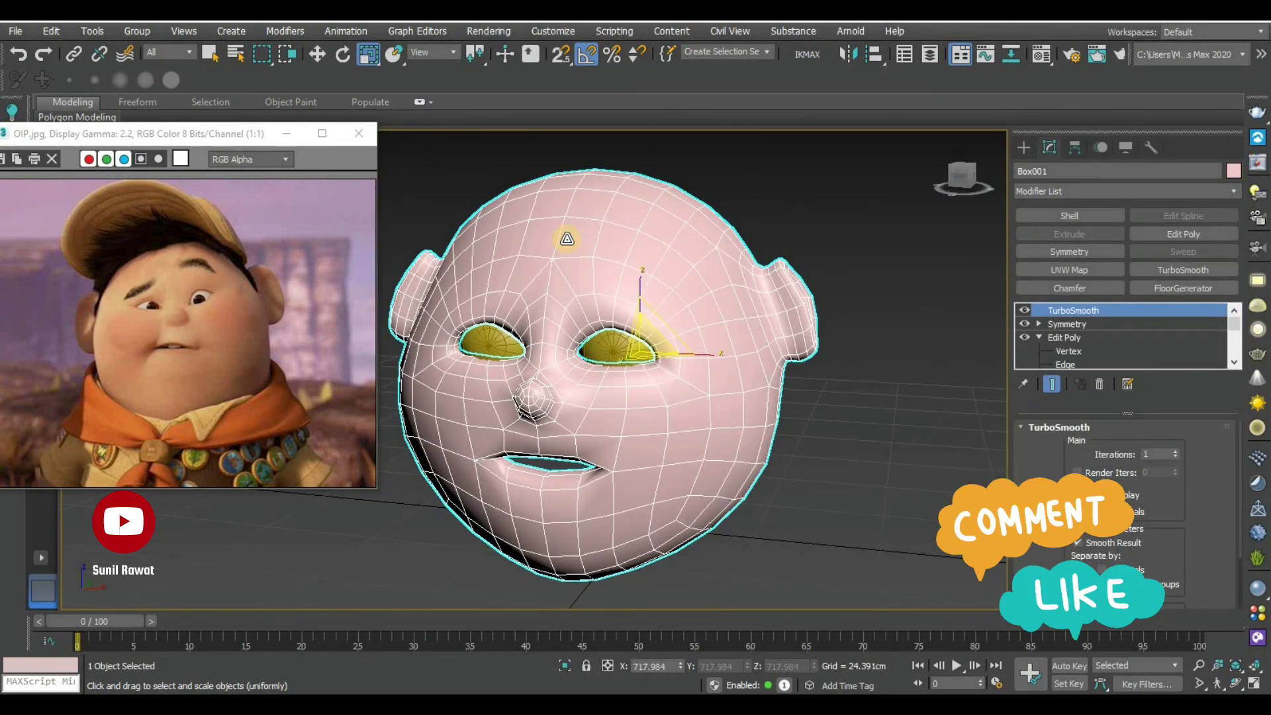
left_click(768, 472)
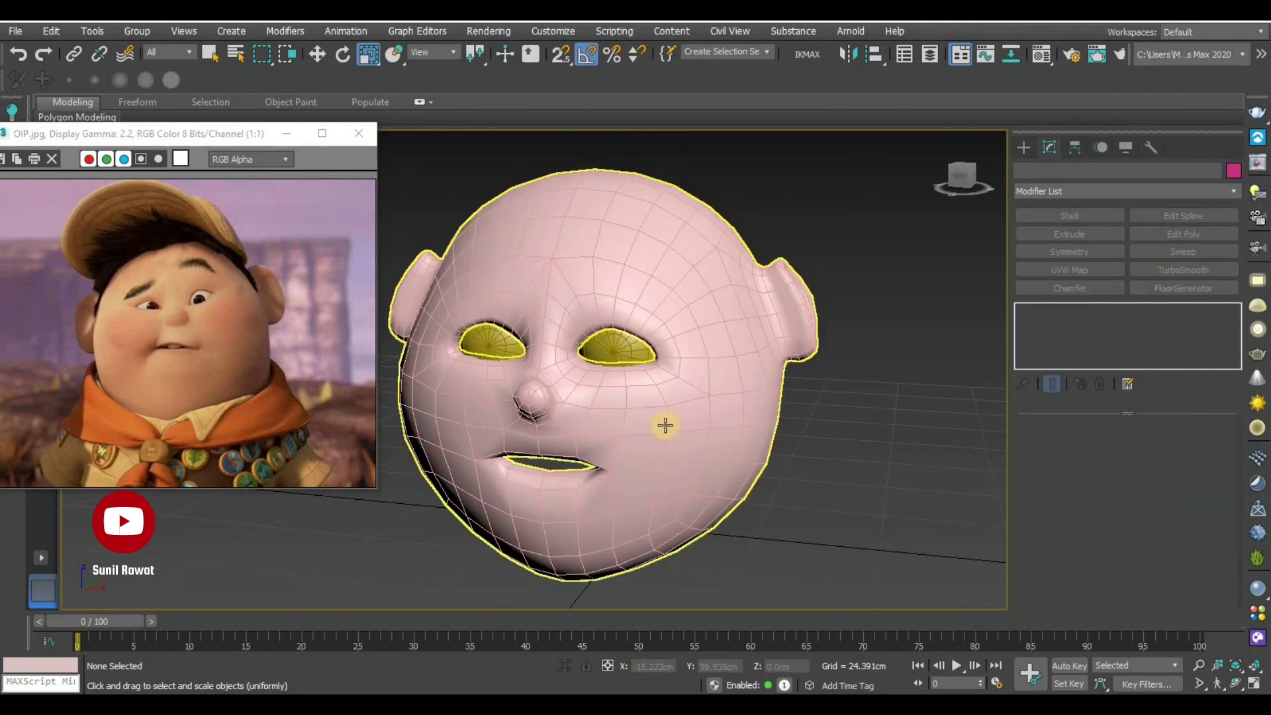
left_click(665, 424)
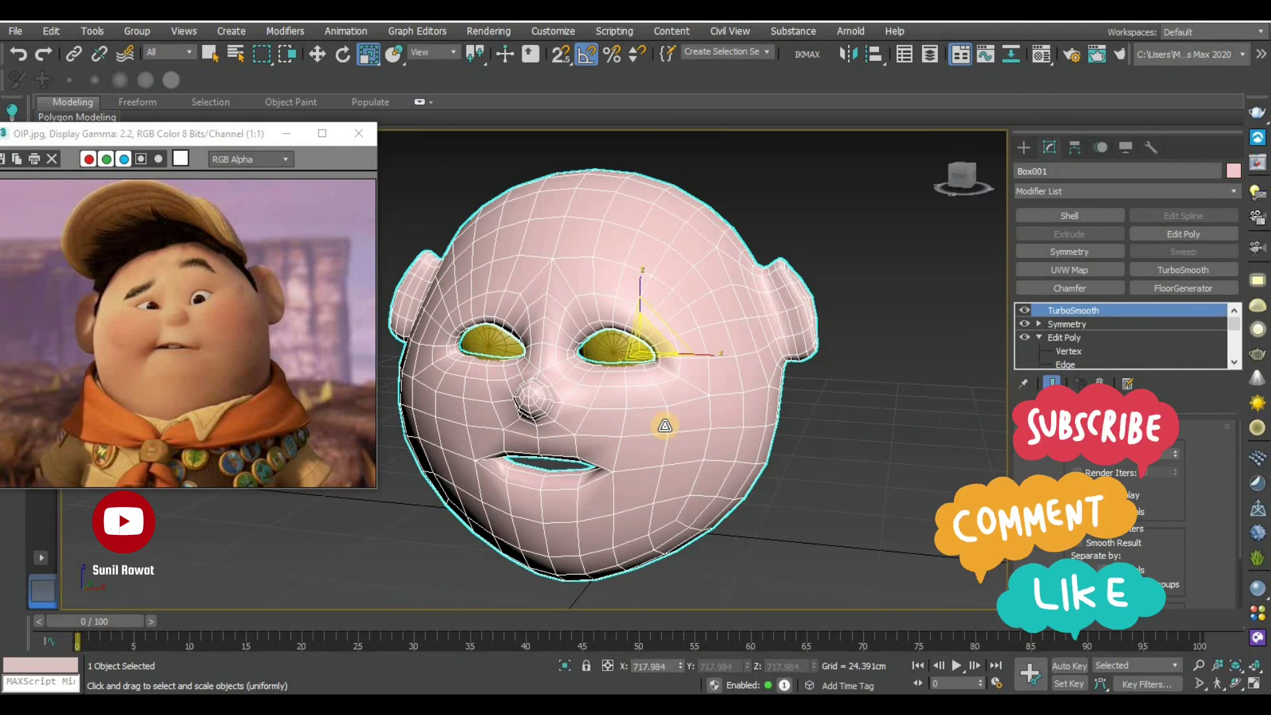